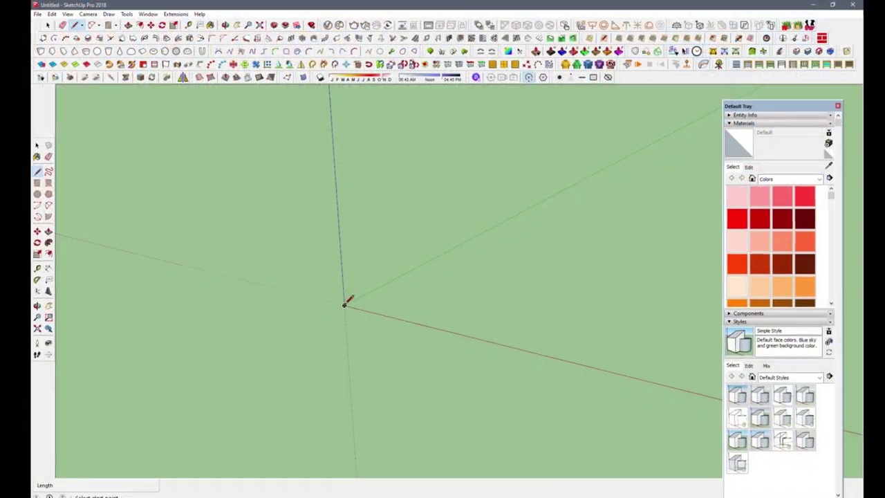
Start a line at the origin of the empty SketchUp model
left_click(344, 304)
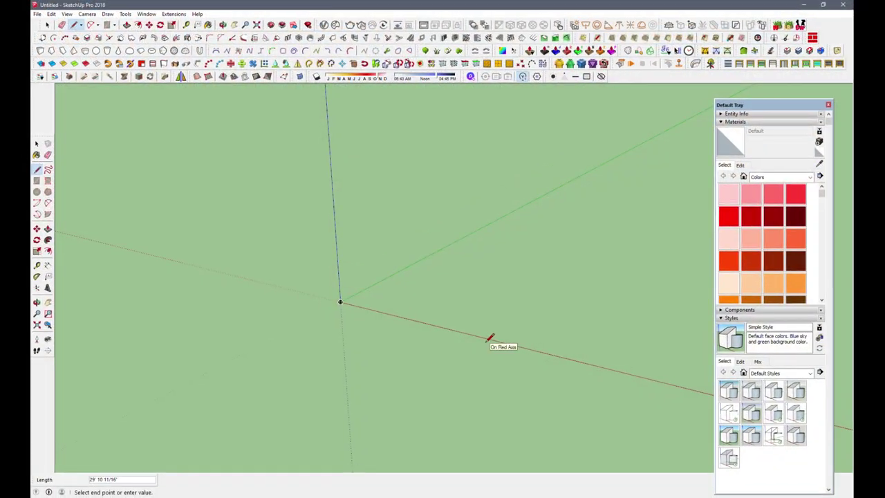
Fix a 60' base line on the red axis and add 60° protractor guides from both ends
key("Return")
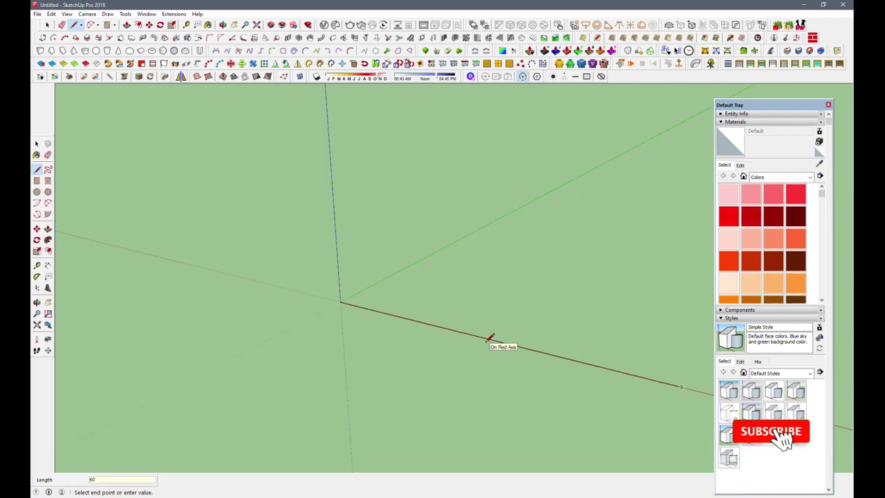
middle_click_drag(381, 373, 470, 468)
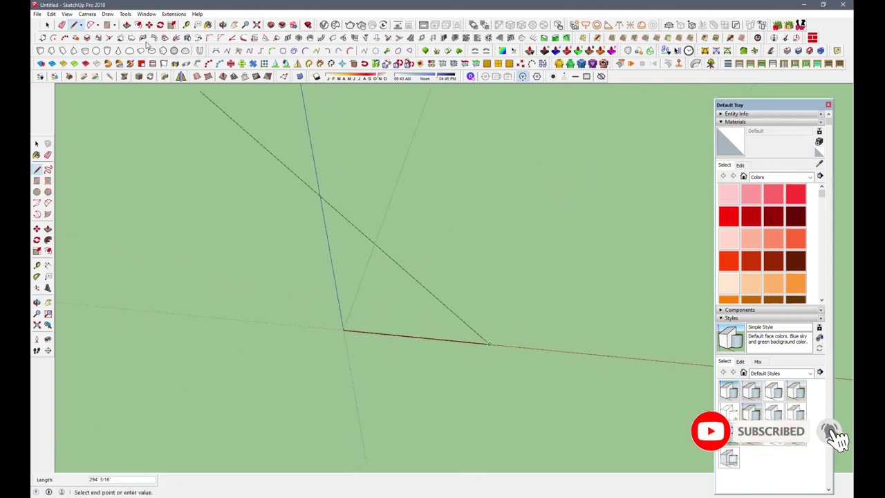
left_click(36, 276)
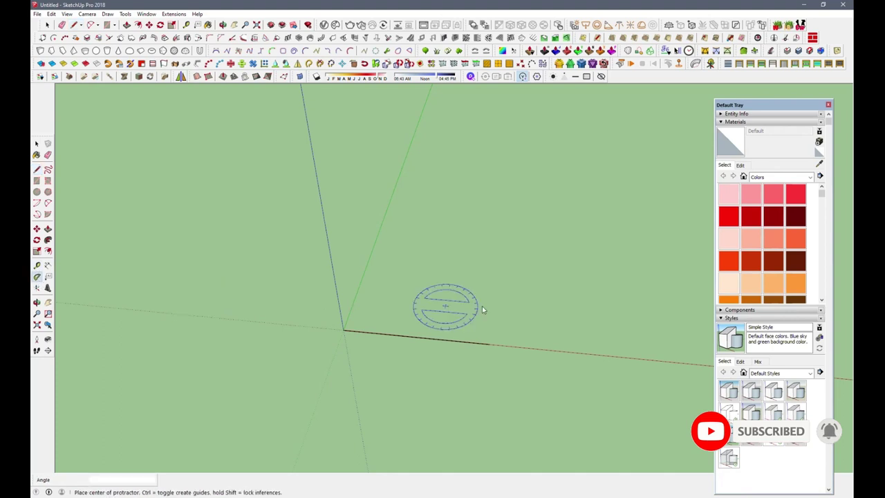
left_click(489, 343)
left_click(454, 340)
type("60")
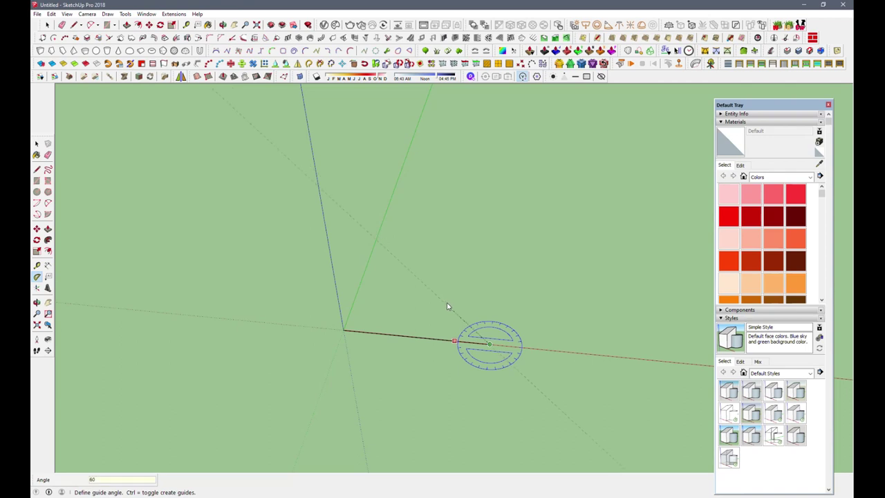
key("Return")
left_click(344, 330)
left_click(400, 336)
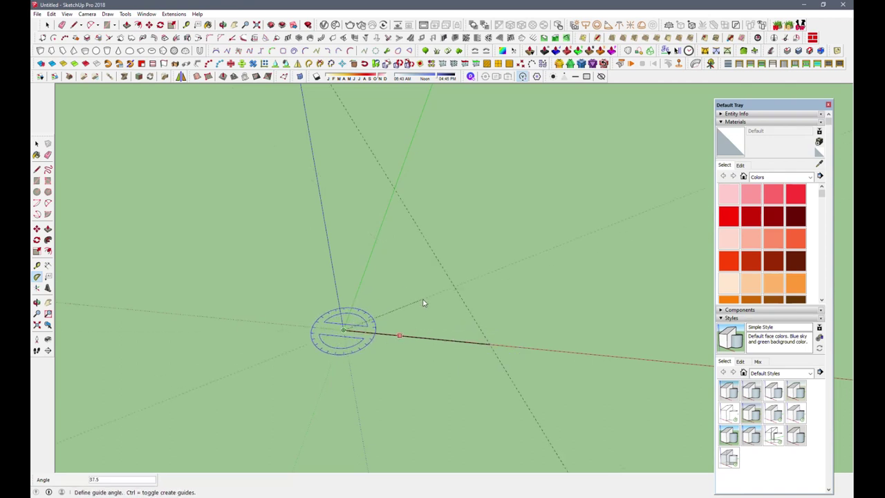
type("0")
key("Return")
Draw the two remaining sides to the guide crossing to close the triangle, then start a median
left_click(74, 25)
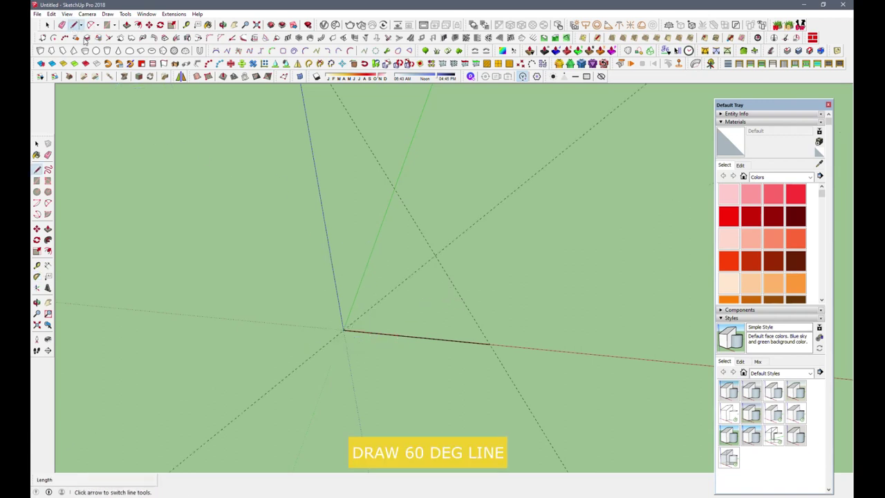
left_click(490, 343)
left_click(436, 255)
left_click(345, 330)
mouse_move(358, 324)
middle_mouse_down()
mouse_move(377, 415)
mouse_move(380, 408)
middle_mouse_up()
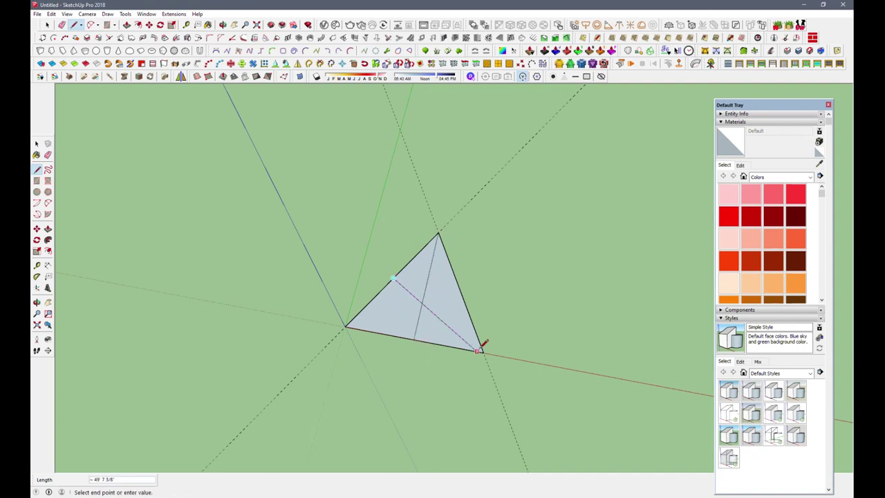
left_click(421, 299)
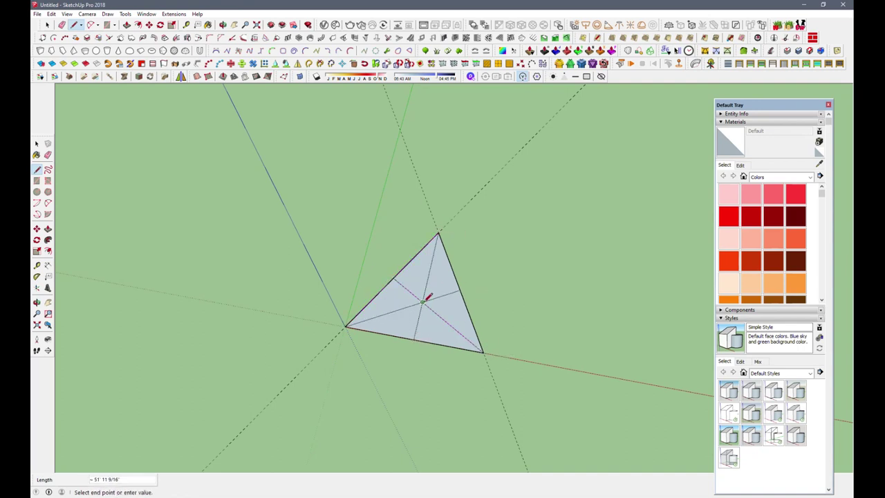
Raise a vertical line up the blue axis from the triangle's centre and extend it higher
middle_click_drag(421, 300, 415, 138)
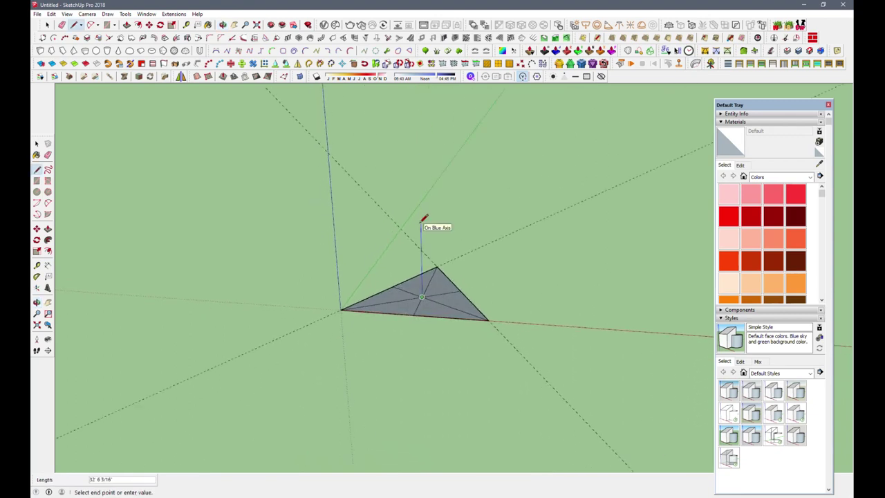
key("Return")
middle_click_drag(395, 293, 351, 357)
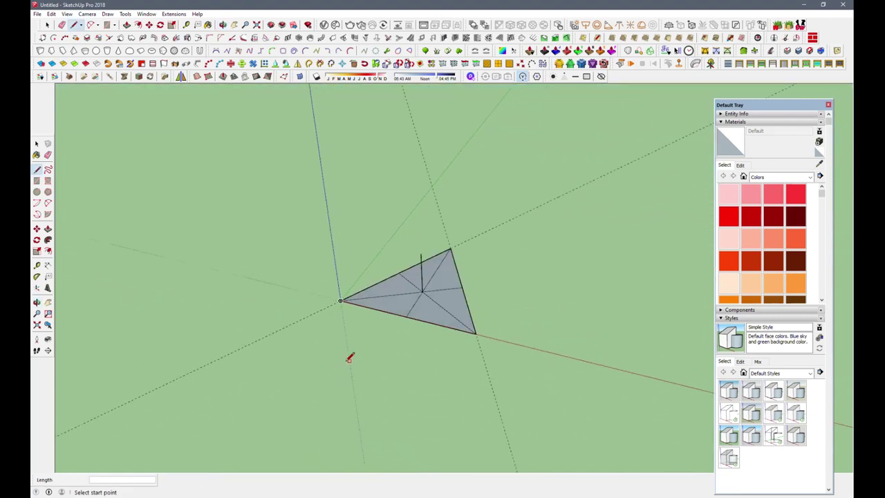
mouse_move(374, 302)
middle_mouse_down()
mouse_move(335, 277)
mouse_move(339, 223)
middle_mouse_up()
left_click(425, 201)
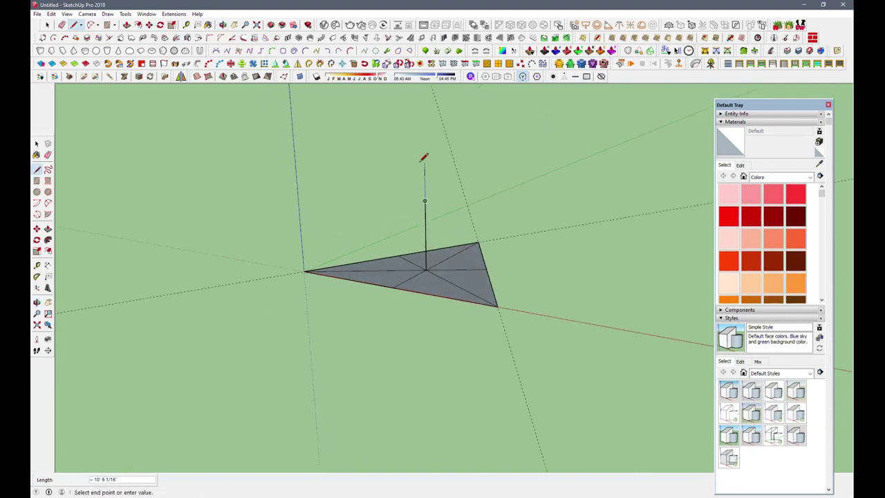
left_click(424, 162)
left_click(409, 194)
Draw an arc from the vertical line's top down to a triangle corner
key("a")
left_click(410, 192)
left_click(496, 305)
middle_click_drag(502, 300, 356, 291)
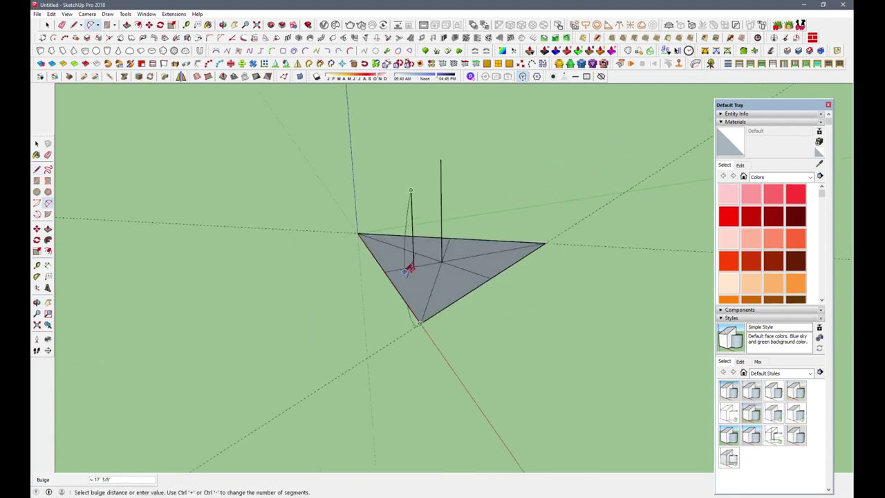
middle_click_drag(395, 256, 256, 224)
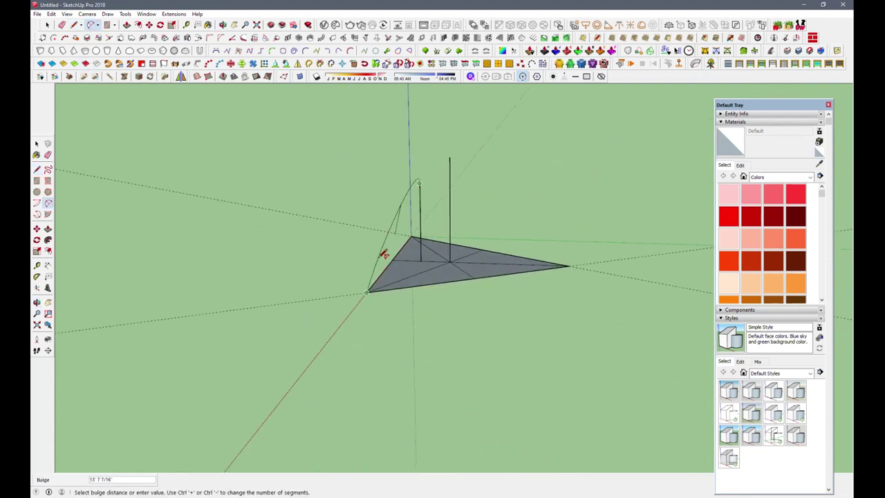
middle_click_drag(382, 255, 398, 254)
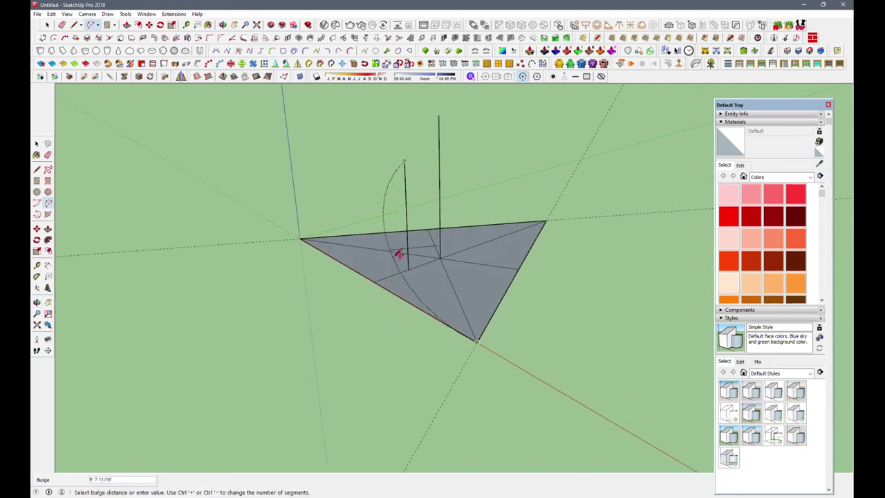
mouse_move(408, 253)
middle_mouse_down()
mouse_move(380, 281)
mouse_move(574, 256)
middle_mouse_up()
Stand a half-disc arc face upright over one triangle edge
left_click(270, 293)
left_click(591, 297)
mouse_move(421, 173)
middle_mouse_down()
mouse_move(251, 223)
mouse_move(424, 167)
mouse_move(118, 242)
mouse_move(435, 204)
mouse_move(169, 298)
mouse_move(316, 355)
mouse_move(405, 316)
mouse_move(485, 250)
mouse_move(217, 260)
mouse_move(247, 256)
mouse_move(233, 261)
mouse_move(240, 331)
mouse_move(276, 311)
middle_mouse_up()
left_click(419, 168)
Bulge that base edge outward with a curved ground arc face
key("a")
left_click(352, 190)
left_click(442, 383)
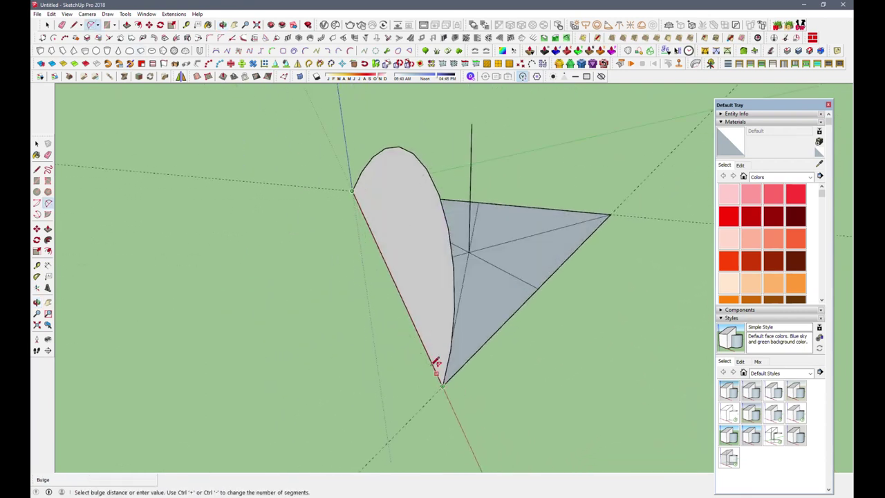
left_click(360, 278)
mouse_move(366, 310)
middle_mouse_down()
mouse_move(340, 212)
mouse_move(459, 159)
middle_mouse_up()
Select the half-disc's arched edge and show its properties in Entity Info
key("space")
left_click(48, 24)
left_click(465, 188)
mouse_move(465, 189)
middle_mouse_down()
mouse_move(292, 206)
mouse_move(445, 199)
mouse_move(624, 253)
mouse_move(639, 267)
middle_mouse_up()
left_click(738, 113)
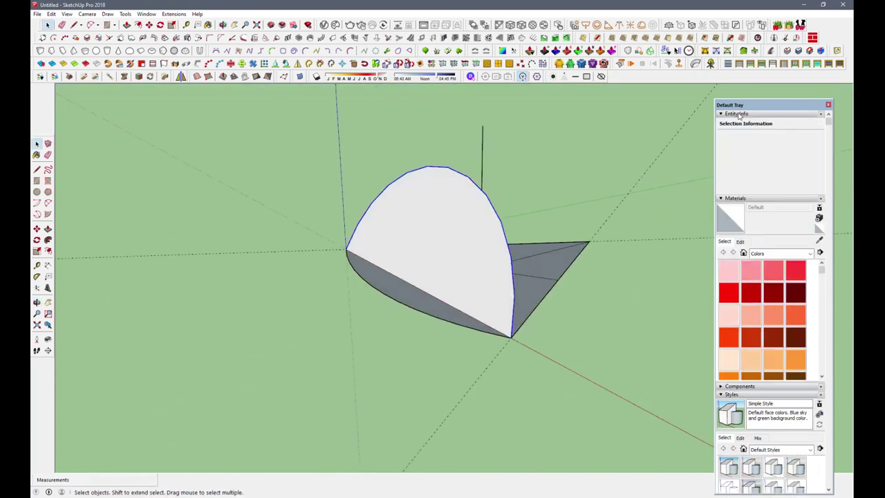
Copy the curved base edge with Move+Ctrl to just outside the original
left_click(637, 309)
mouse_move(637, 309)
middle_mouse_down()
mouse_move(478, 355)
mouse_move(470, 381)
mouse_move(443, 379)
middle_mouse_up()
left_click(440, 374)
key("m")
mouse_move(374, 228)
middle_mouse_down()
mouse_move(402, 271)
mouse_move(386, 276)
middle_mouse_up()
key("ctrl")
left_click(404, 278)
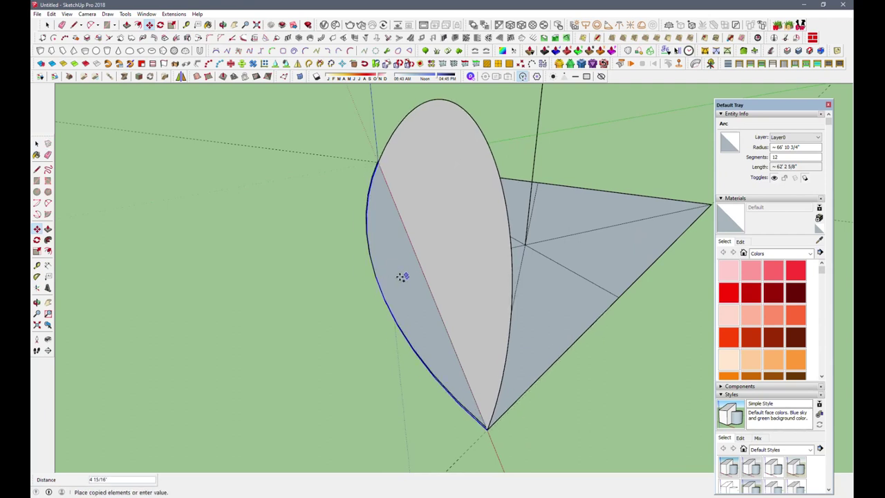
left_click(401, 278)
key("space")
Add Tape Measure guide lines across the half-disc from its base midpoint
key("t")
middle_click_drag(367, 186, 389, 250)
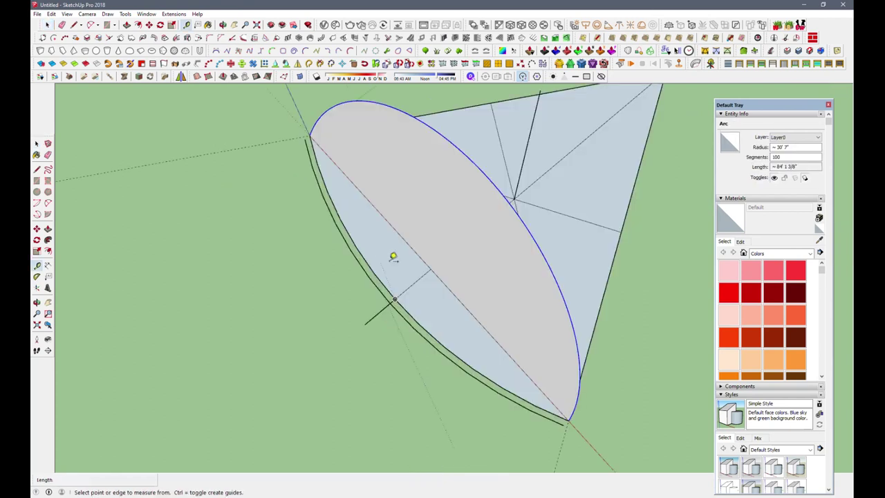
left_click(418, 277)
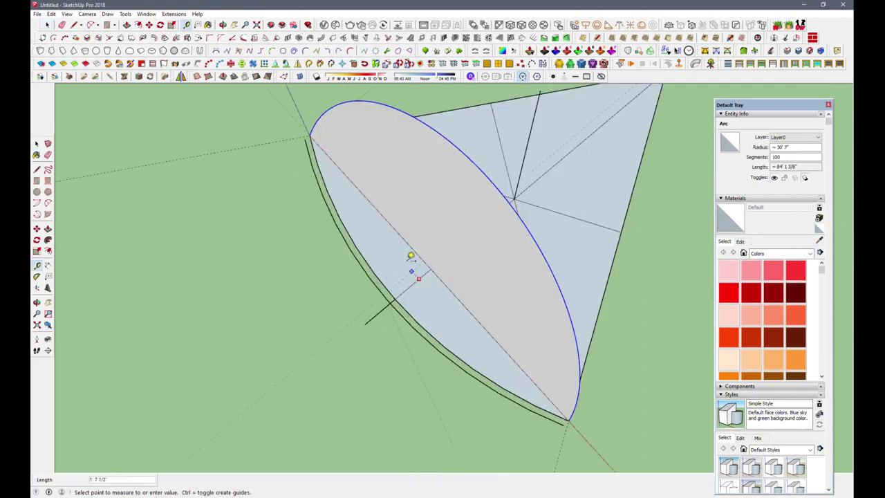
left_click(360, 197)
left_click(423, 276)
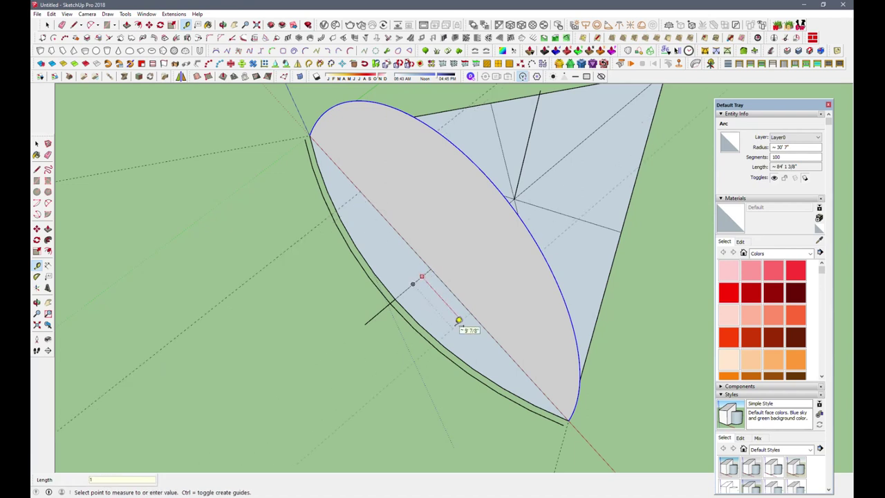
type("'")
left_click(459, 321)
mouse_move(369, 357)
middle_mouse_down()
mouse_move(484, 279)
mouse_move(421, 79)
middle_mouse_up()
Draw an inner arc between the base corners bulging to the apex, then check it
left_click(90, 25)
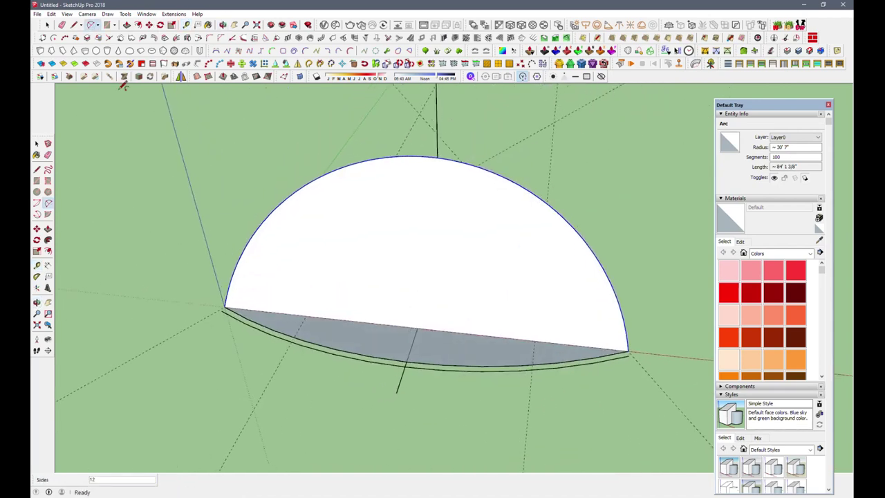
left_click(306, 316)
left_click(534, 341)
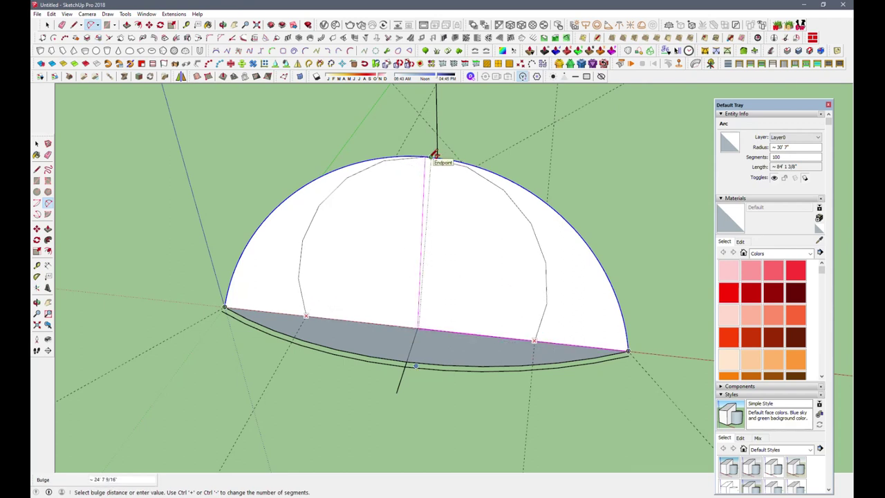
left_click(435, 156)
middle_click_drag(415, 325, 457, 323)
left_click(48, 25)
left_click(47, 25)
left_click(476, 178)
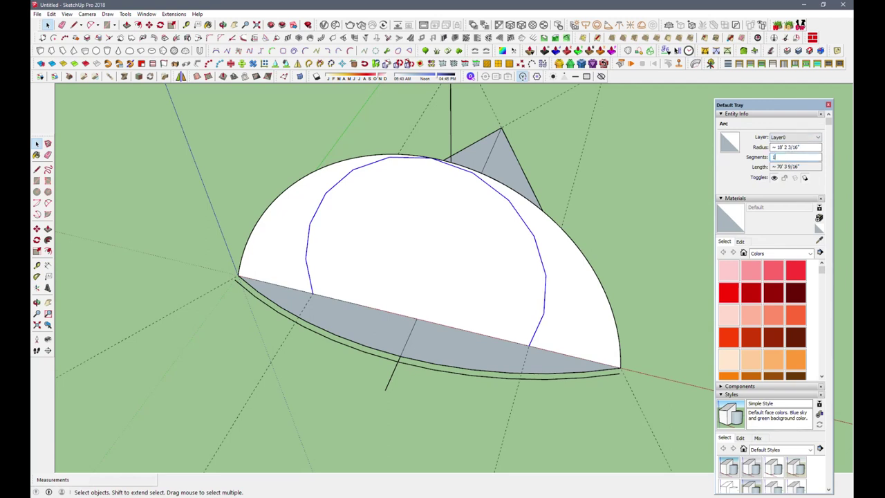
left_click(644, 210)
mouse_move(579, 282)
middle_mouse_down()
mouse_move(530, 341)
mouse_move(533, 365)
middle_mouse_up()
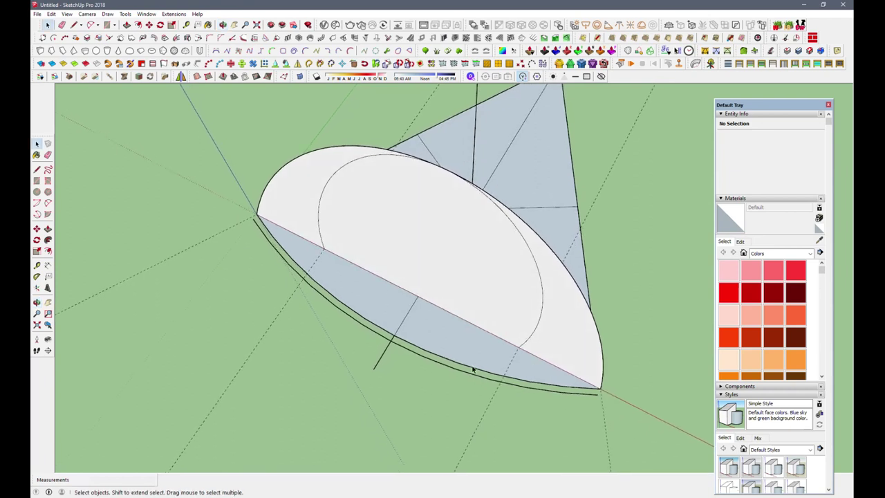
Delete the lower-right and lower-left outer arcs together with their faces
left_click(90, 24)
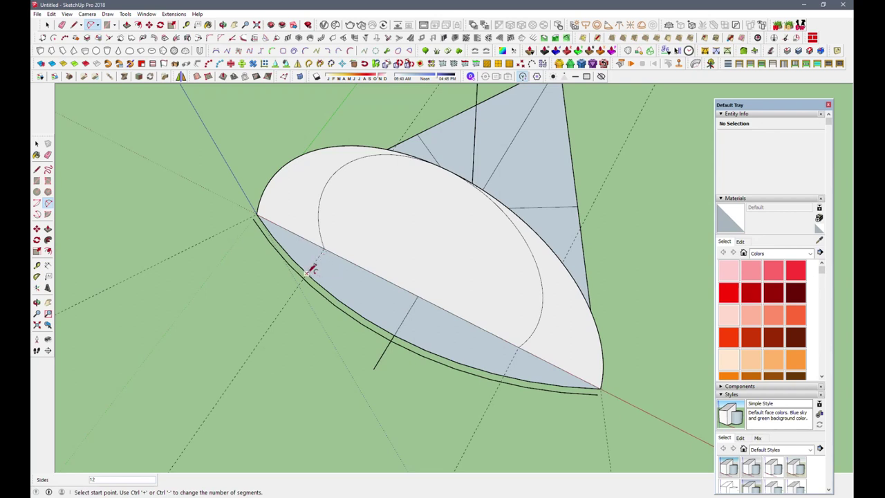
left_click(47, 24)
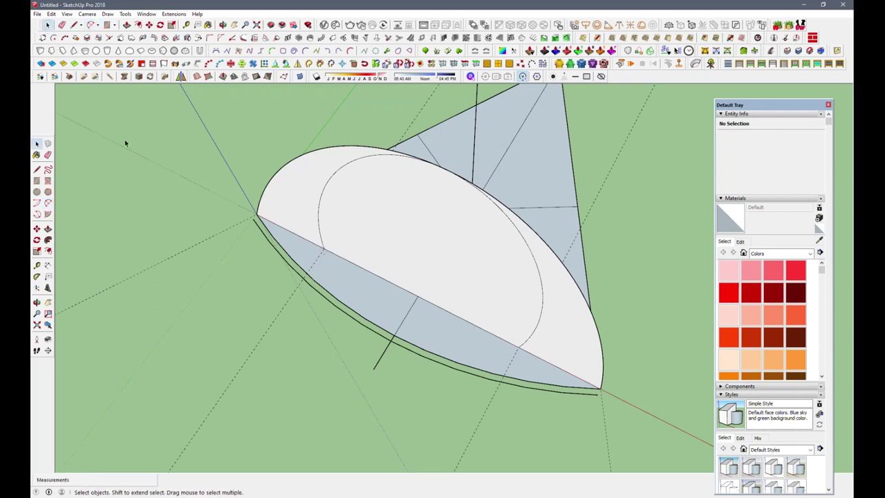
left_click(258, 221)
left_click(373, 332)
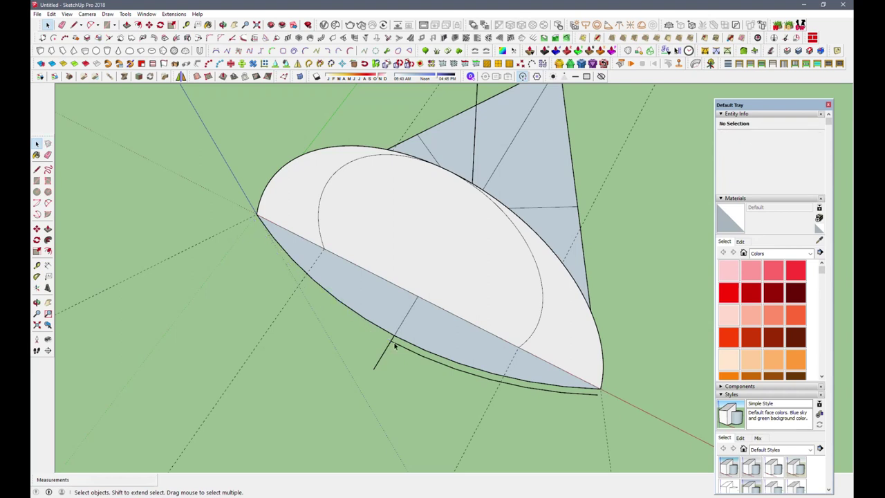
left_click(396, 346)
key("Delete")
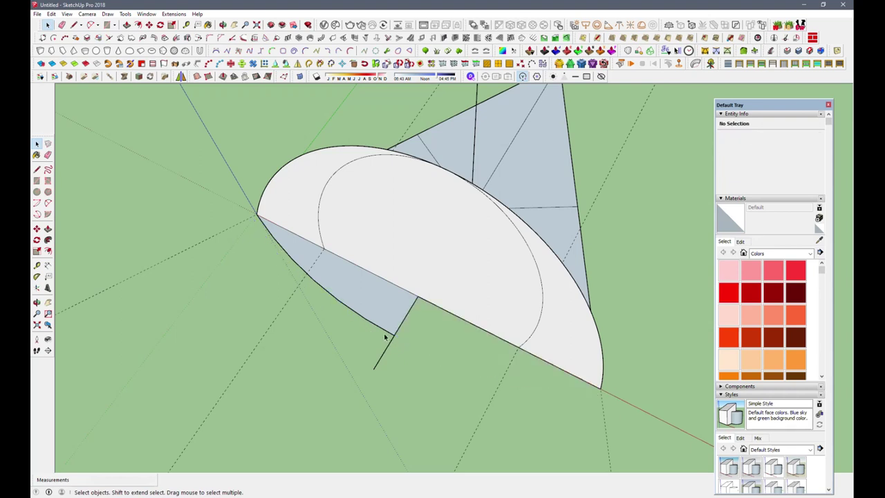
left_click(384, 334)
key("Delete")
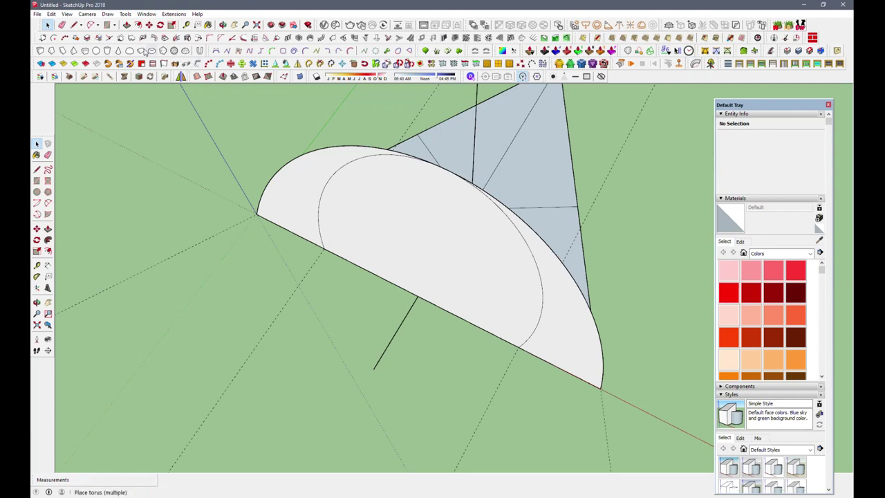
Draw a 2-point arc bulging outward from the triangle's lower edge
left_click(90, 26)
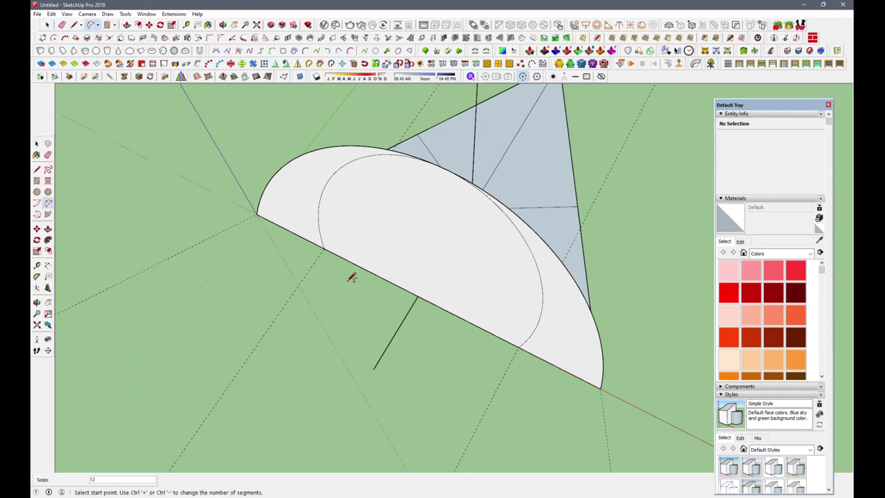
left_click(318, 257)
left_click(513, 356)
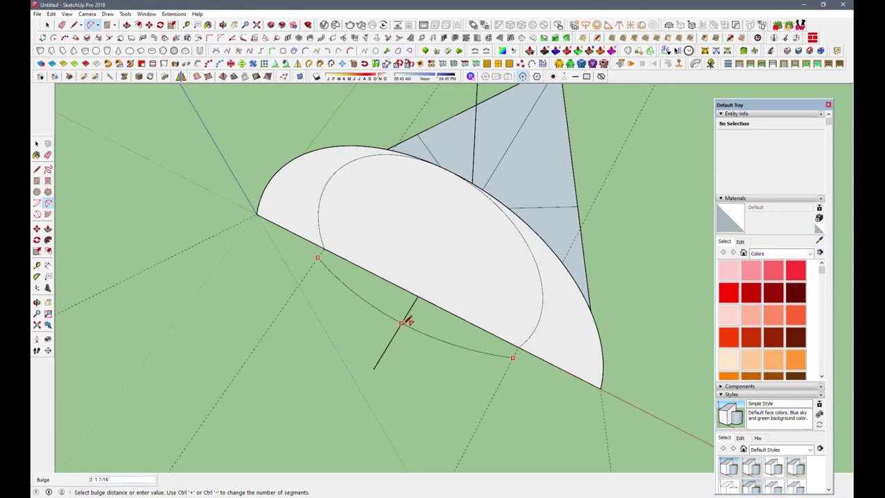
left_click(403, 329)
Change the new arc's segments from 12 to 100 in Entity Info
key("space")
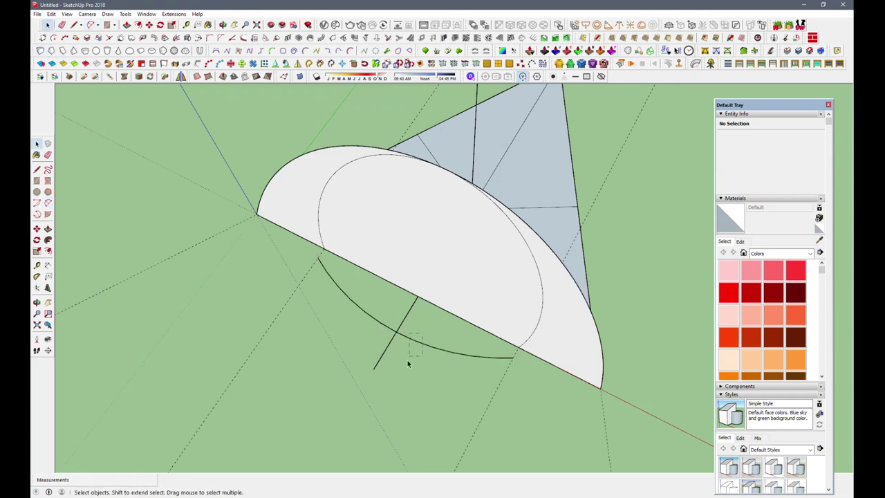
left_click(416, 353)
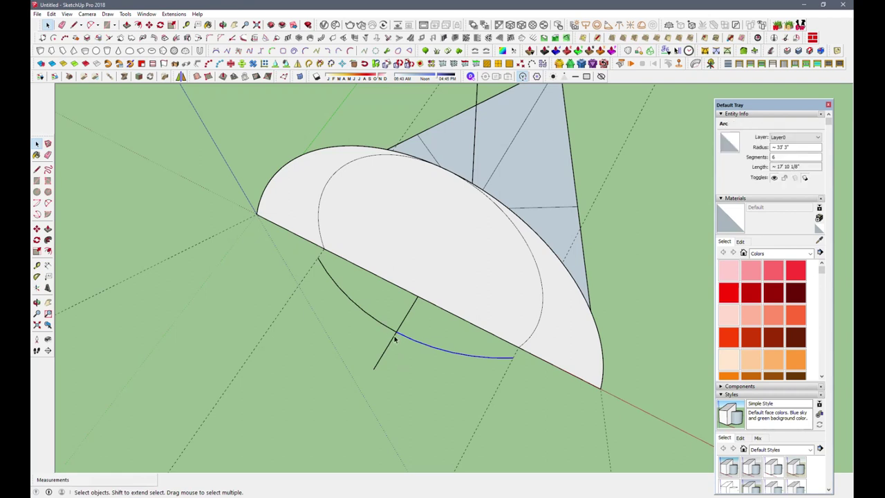
left_click(409, 323)
left_click(398, 334)
left_click_drag(786, 157, 746, 161)
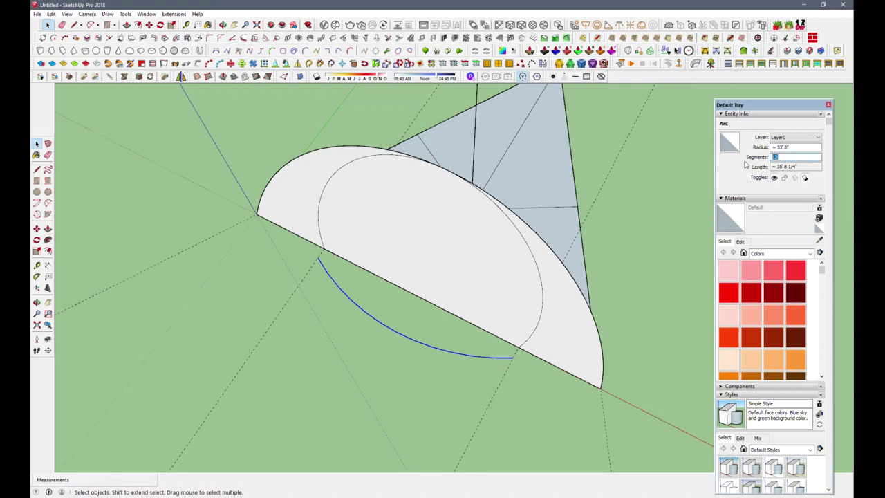
left_click(387, 405)
left_click(434, 353)
left_click(542, 319, "shift")
middle_click_drag(525, 339, 298, 160)
mouse_move(362, 265)
middle_mouse_down()
mouse_move(357, 243)
mouse_move(242, 358)
mouse_move(466, 320)
middle_mouse_up()
key("space")
left_click(243, 357)
Draw lines from the upright line's top to the base's bottom corner, forming a triangular face
left_click(73, 25)
left_click(360, 178)
scroll(359, 178, "down", 1)
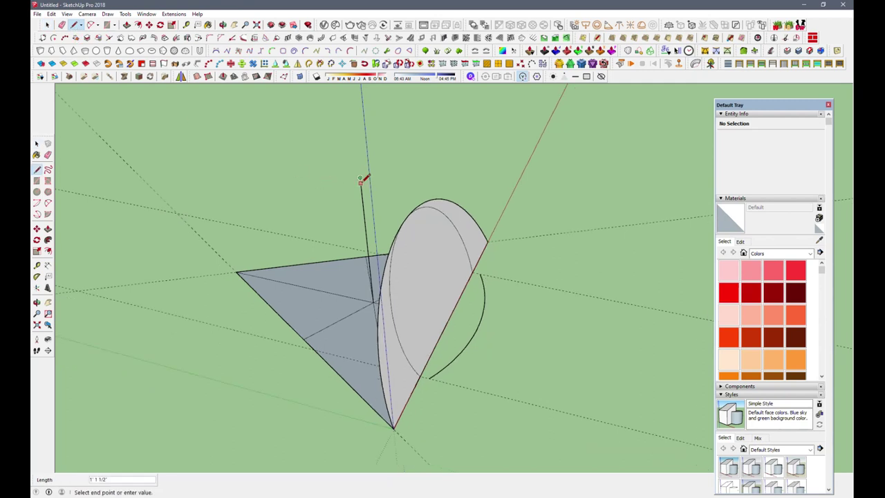
left_click(395, 427)
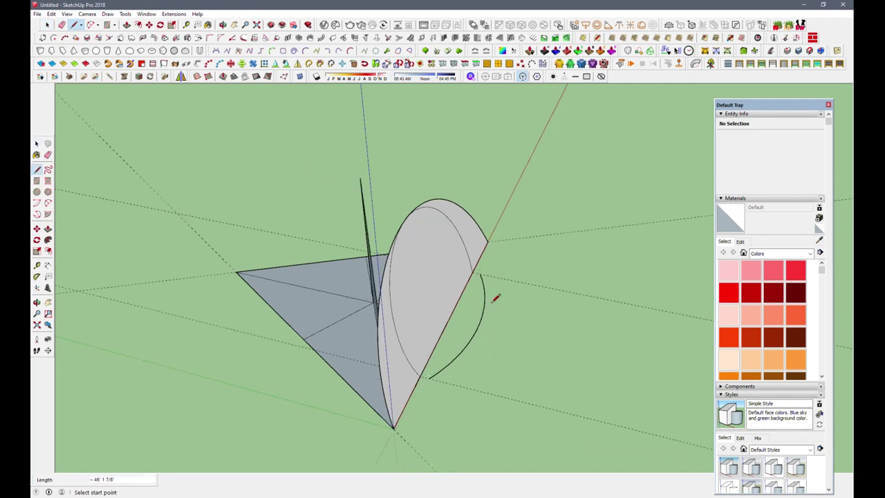
middle_click_drag(494, 297, 215, 351)
left_click(438, 140)
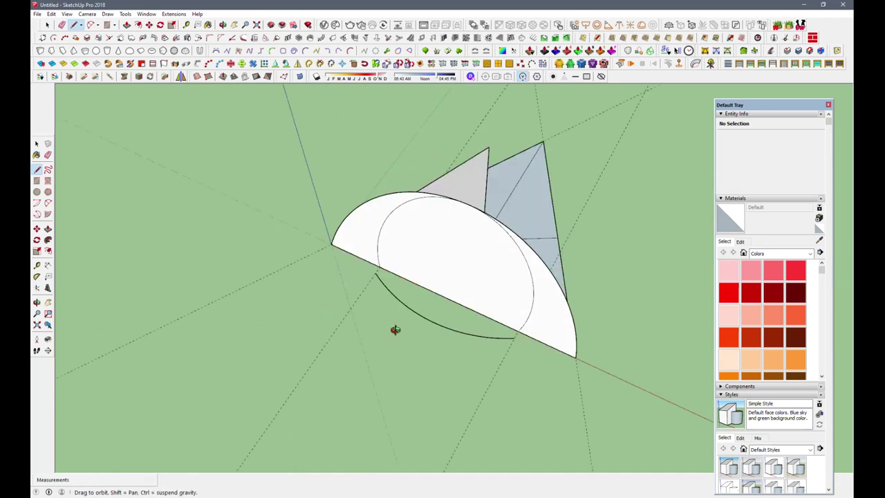
middle_click_drag(439, 141, 517, 410)
left_click(518, 409)
mouse_move(454, 387)
middle_mouse_down()
mouse_move(239, 287)
mouse_move(239, 256)
mouse_move(276, 221)
mouse_move(362, 184)
mouse_move(342, 185)
middle_mouse_up()
mouse_move(340, 185)
left_mouse_down()
mouse_move(317, 158)
mouse_move(342, 150)
mouse_move(352, 168)
mouse_move(354, 239)
left_mouse_up()
Erase the stray edge on the fin with the Eraser
key("l")
mouse_move(378, 293)
middle_mouse_down()
mouse_move(476, 374)
mouse_move(420, 375)
middle_mouse_up()
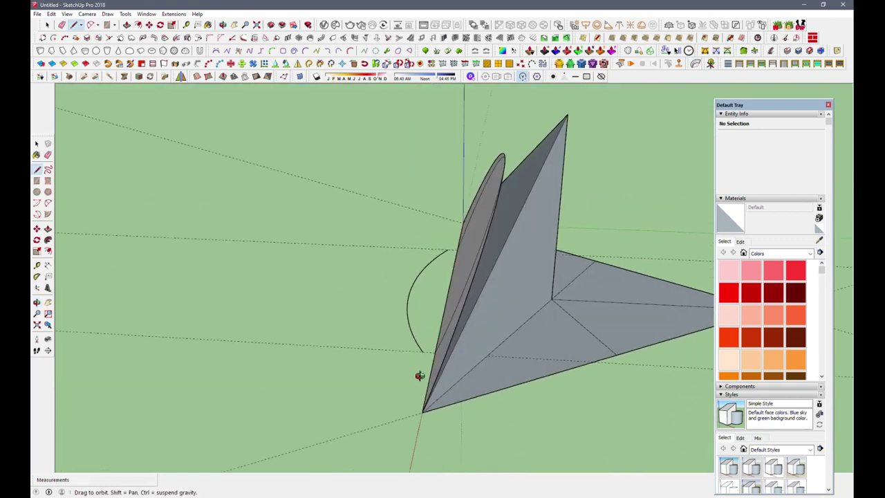
key("e")
scroll(472, 272, "up", 1)
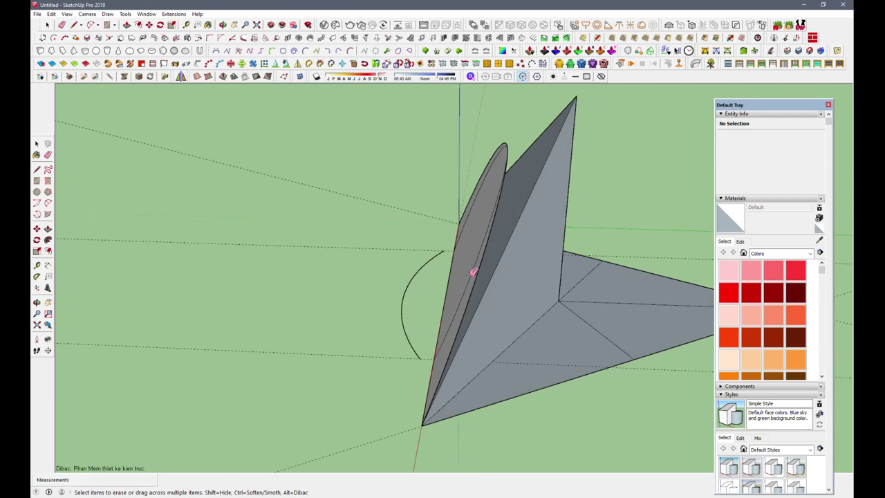
scroll(472, 272, "up", 1)
scroll(482, 273, "up", 1)
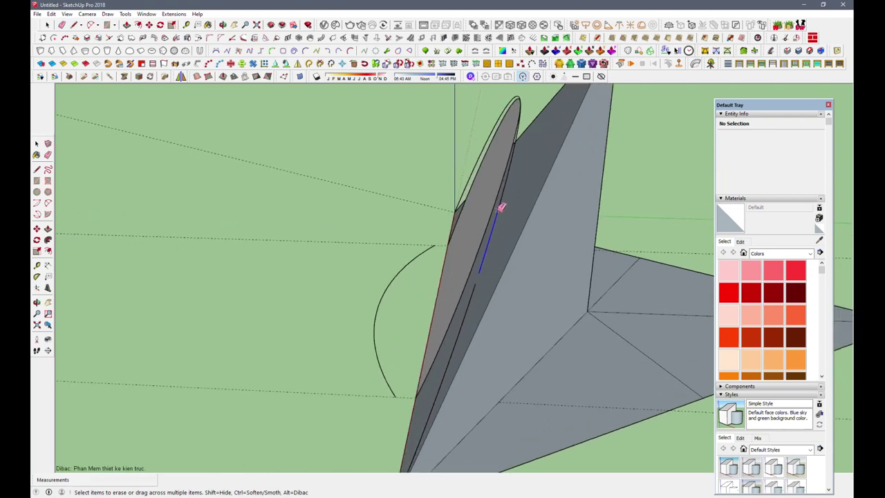
left_click(514, 173)
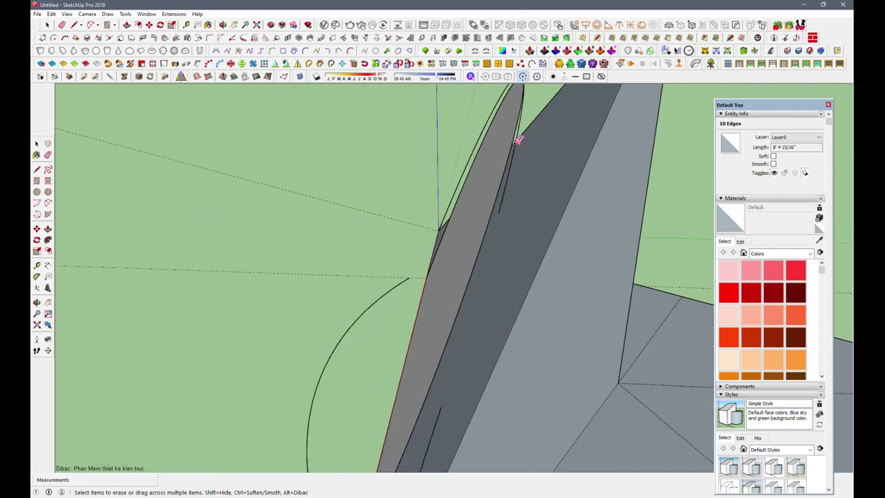
scroll(519, 138, "up", 1)
mouse_move(467, 238)
middle_mouse_down()
mouse_move(500, 191)
mouse_move(481, 190)
middle_mouse_up()
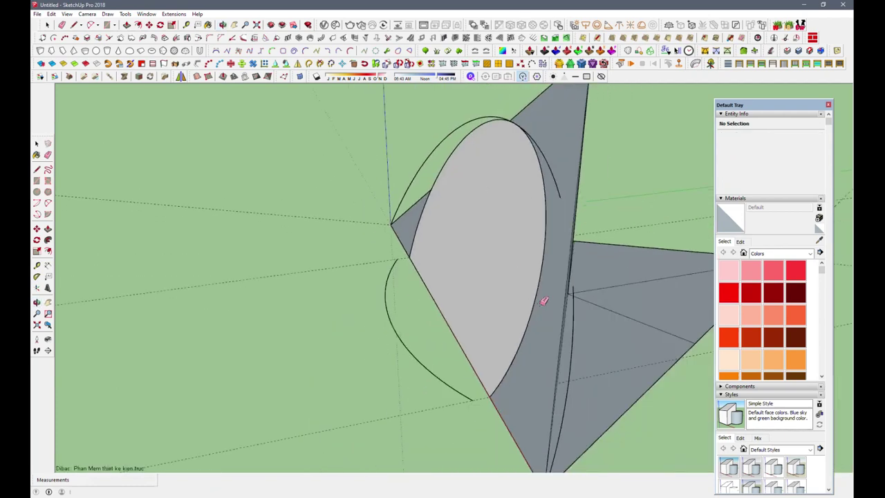
Select the elliptical shell face and all geometry connected to it
left_click(47, 24)
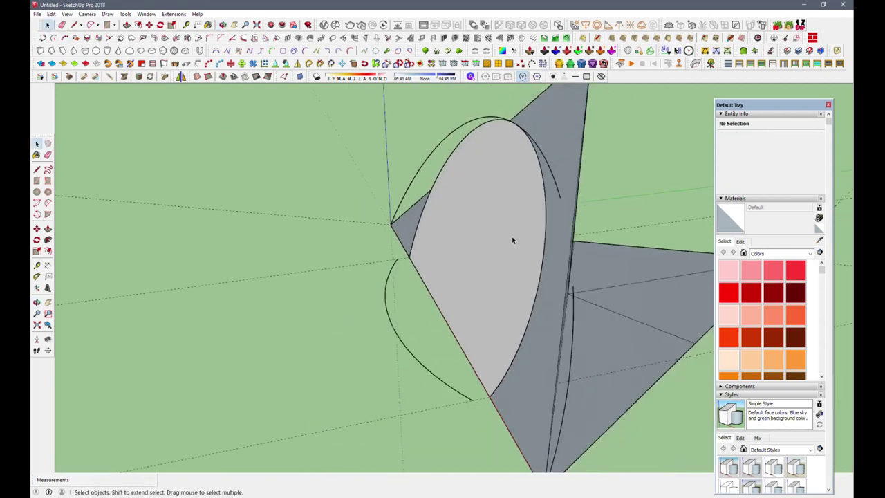
left_click(511, 219)
middle_click_drag(511, 218, 543, 197)
left_click(544, 179)
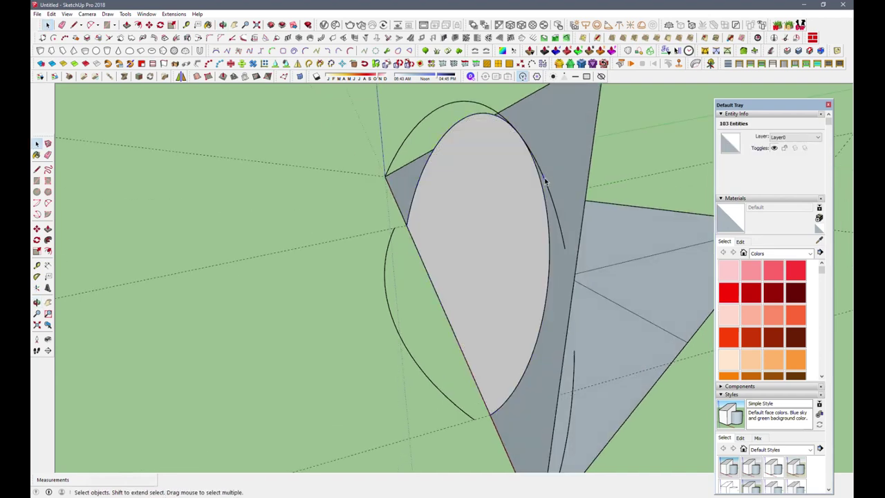
triple_click(544, 178)
scroll(307, 320, "down", 4)
Draw a line from the triangle's lower edge out past the outward arc
left_click(307, 320)
mouse_move(306, 320)
middle_mouse_down()
mouse_move(468, 340)
mouse_move(464, 372)
mouse_move(403, 275)
mouse_move(417, 243)
mouse_move(431, 286)
mouse_move(405, 343)
mouse_move(387, 290)
middle_mouse_up()
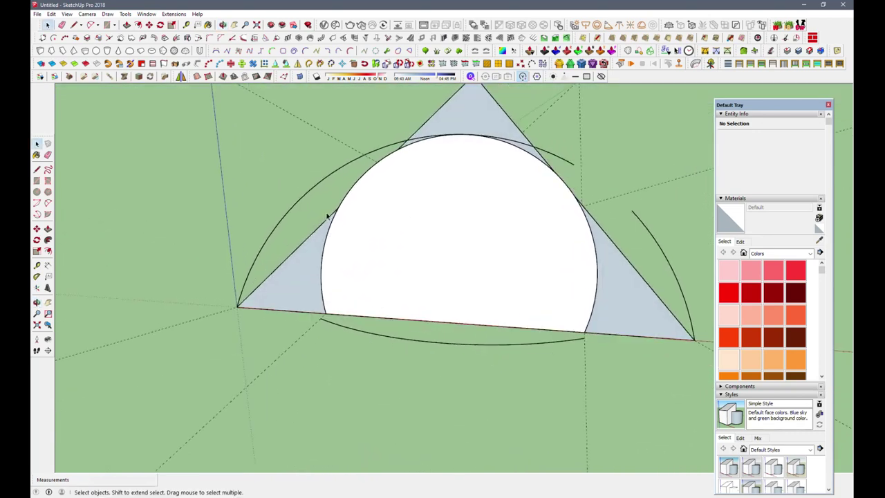
left_click(90, 24)
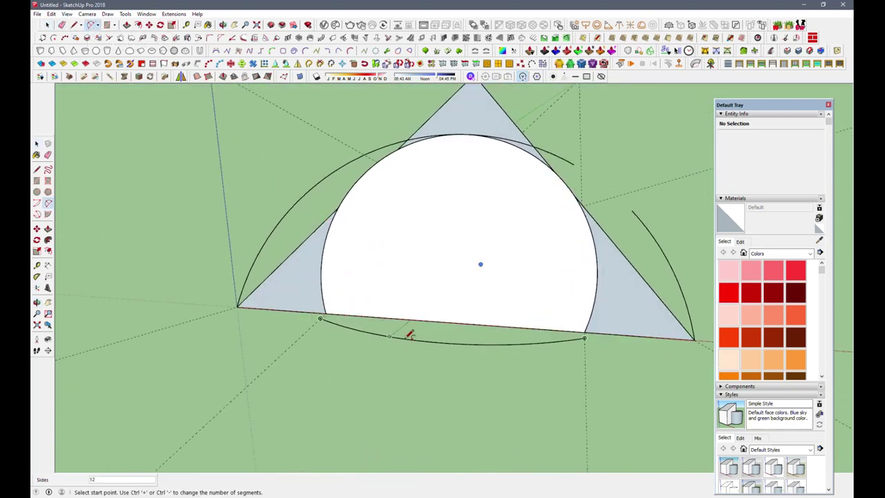
middle_click_drag(408, 332, 300, 419)
left_click(74, 24)
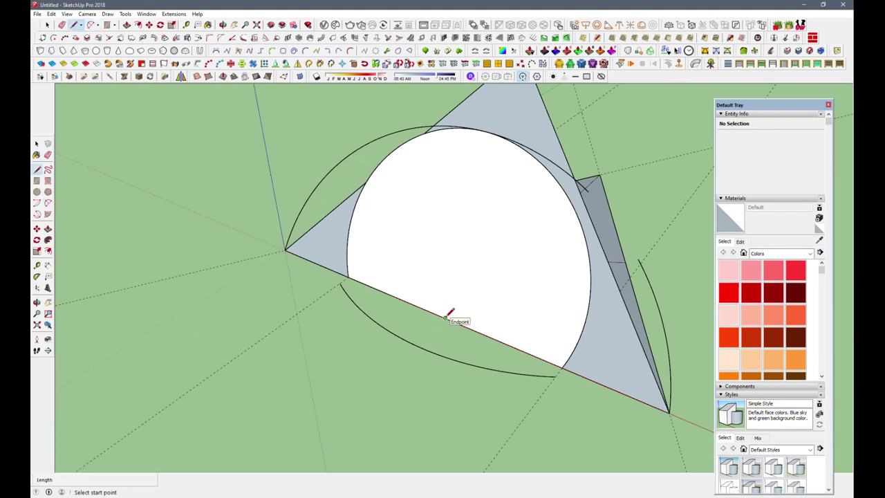
left_click(445, 317)
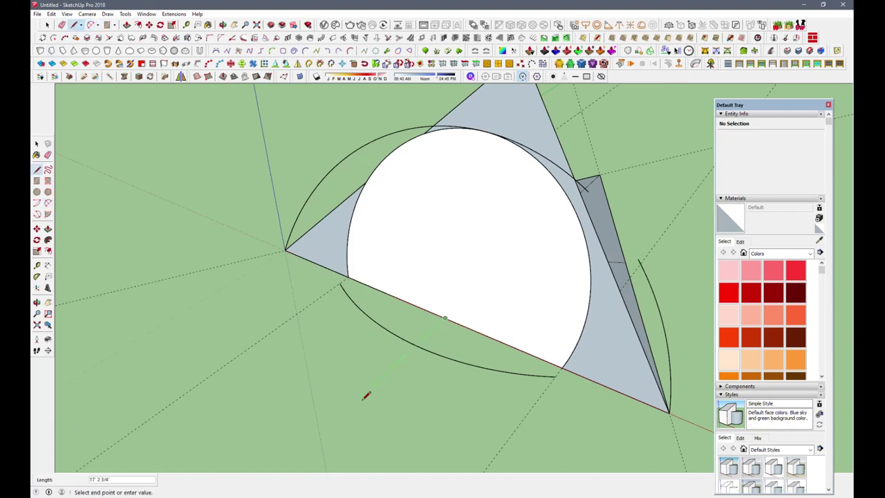
double_click(360, 397)
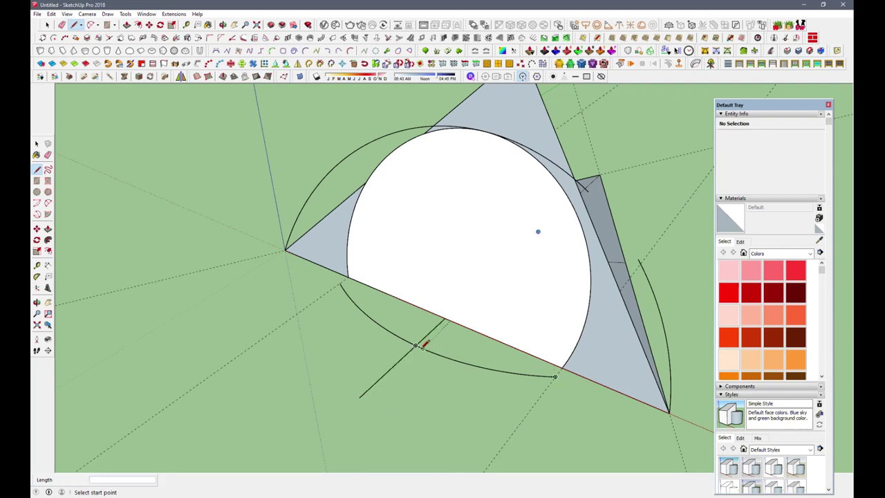
left_click(416, 343)
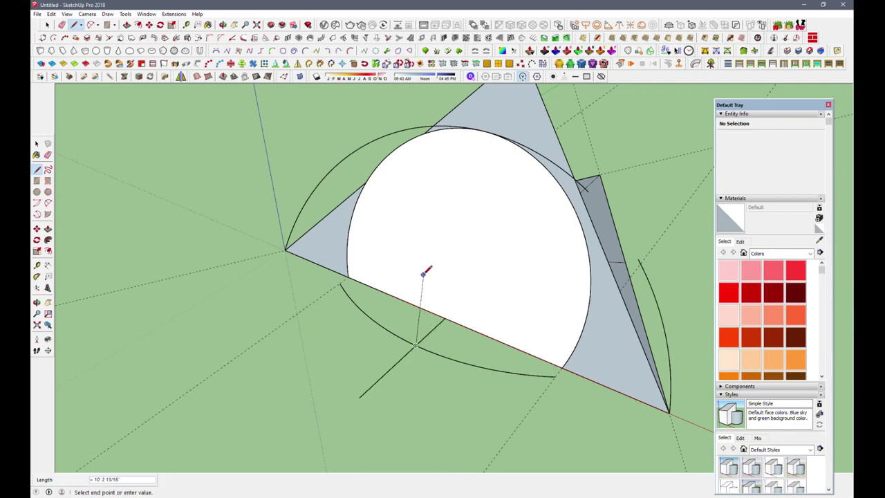
key("Escape")
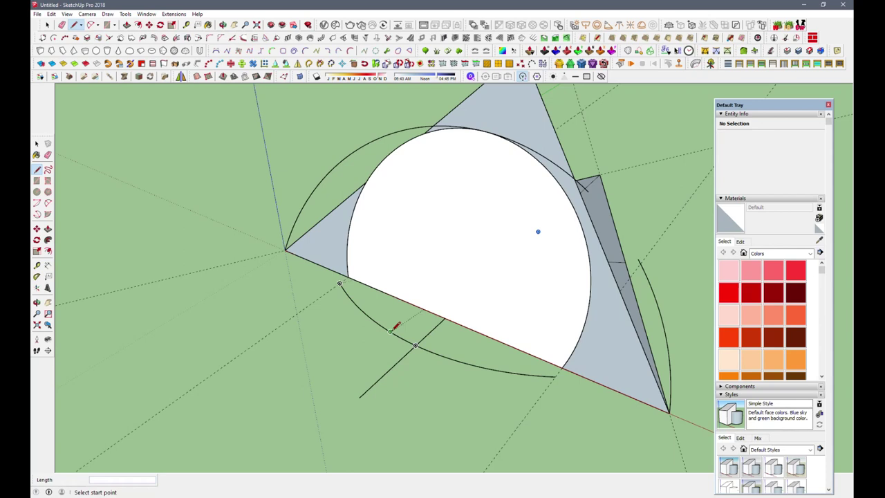
Add two 5' Tape Measure guides parallel to the triangle's lower edge
left_click(187, 25)
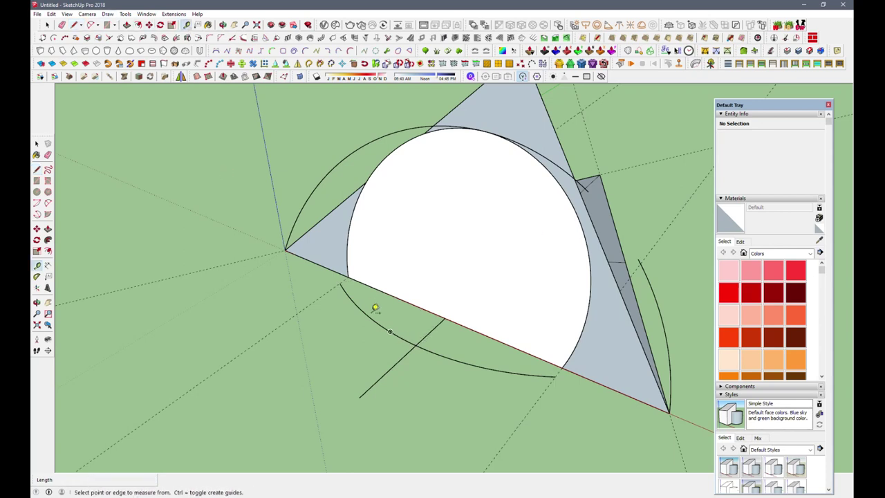
left_click(401, 357)
type("5'")
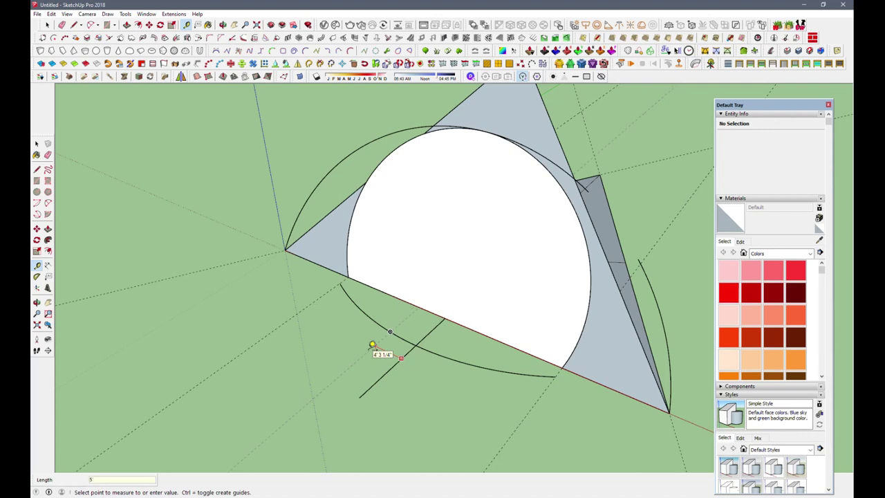
key("Return")
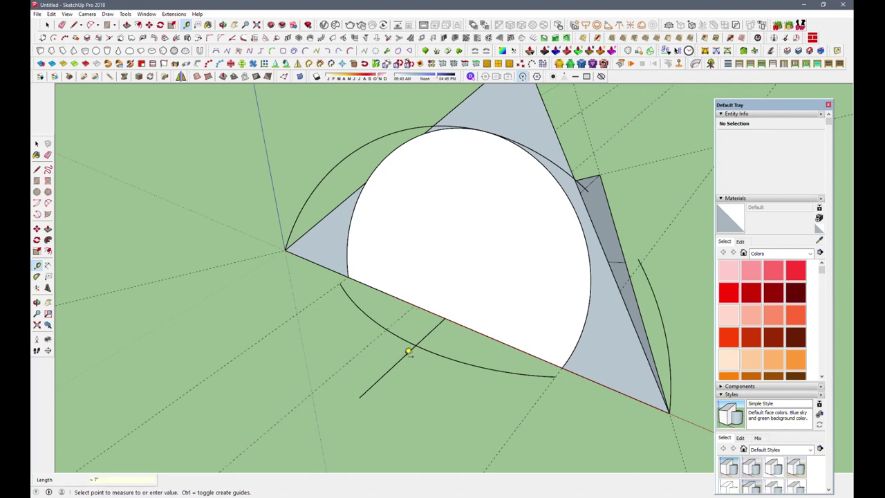
left_click(403, 356)
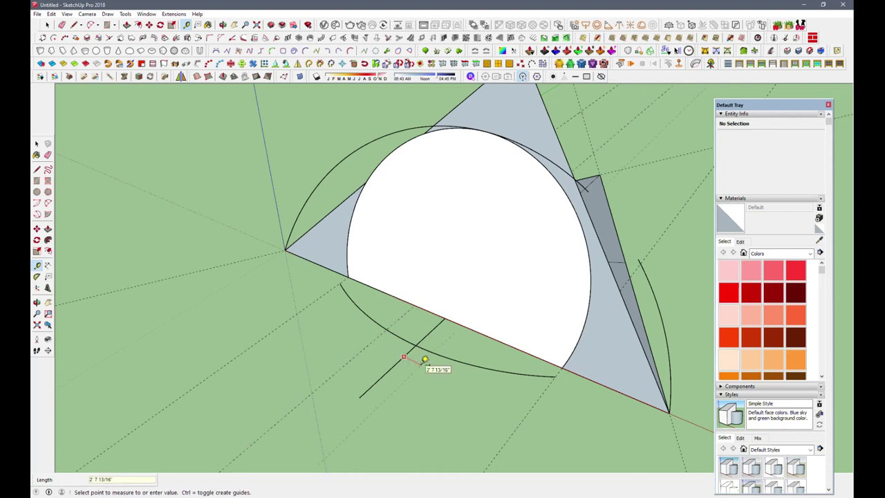
type("'")
key("Return")
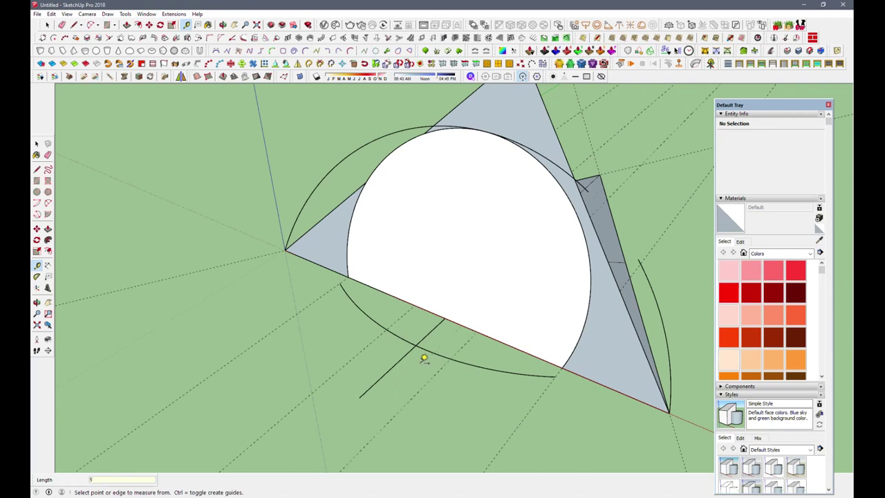
left_click(74, 25)
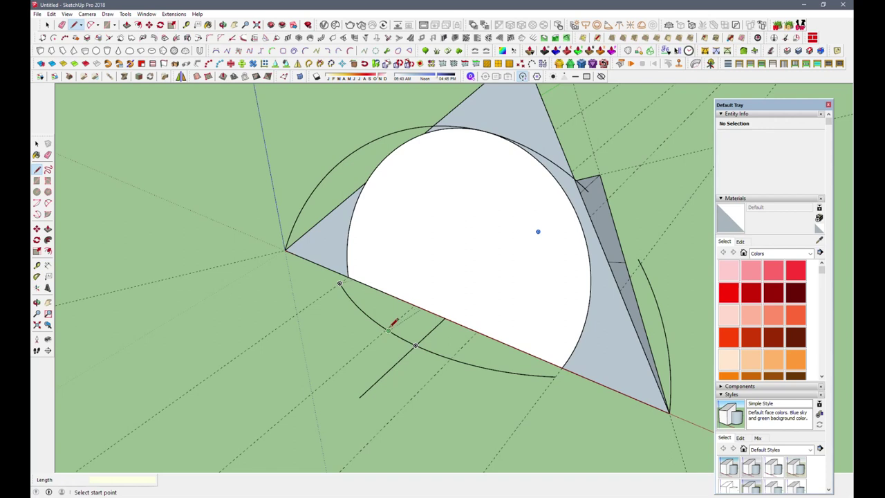
scroll(389, 329, "up", 4)
Draw two vertical lines rising from the ground arc
left_click(382, 327)
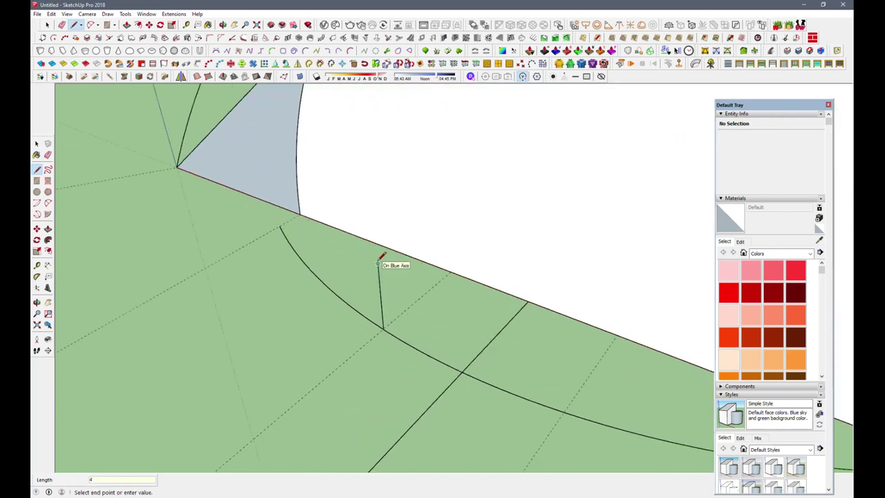
left_click(379, 264)
left_click(564, 411)
left_click(568, 339)
mouse_move(530, 362)
middle_mouse_down()
mouse_move(411, 336)
mouse_move(286, 270)
mouse_move(273, 240)
middle_mouse_up()
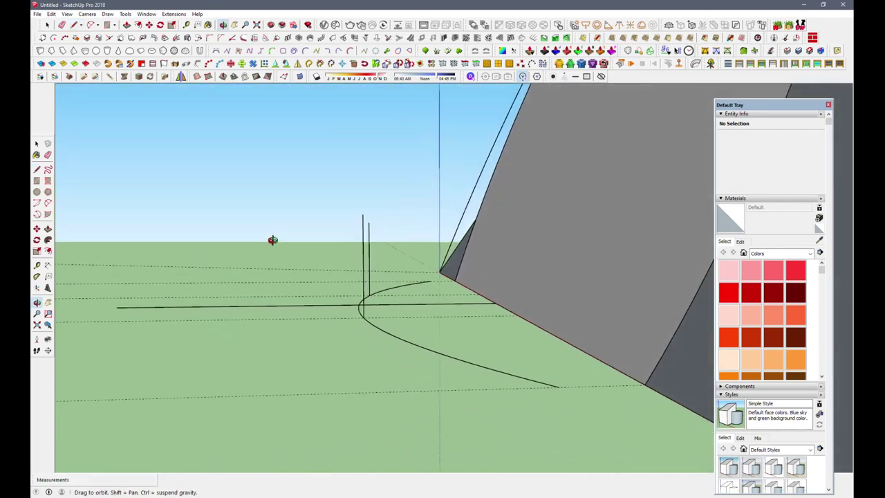
left_click(366, 206)
Tilt both upright lines about 15° around their base
left_click(47, 25)
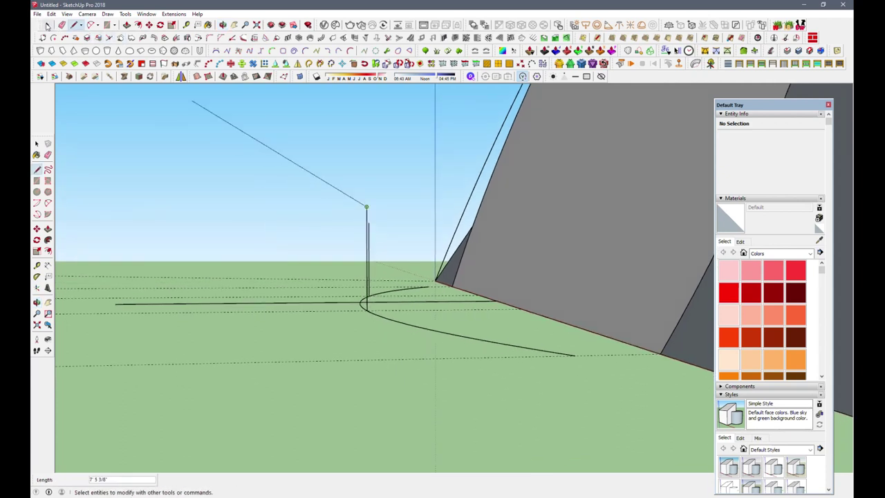
left_click(368, 218)
left_click(160, 25)
left_click(368, 310)
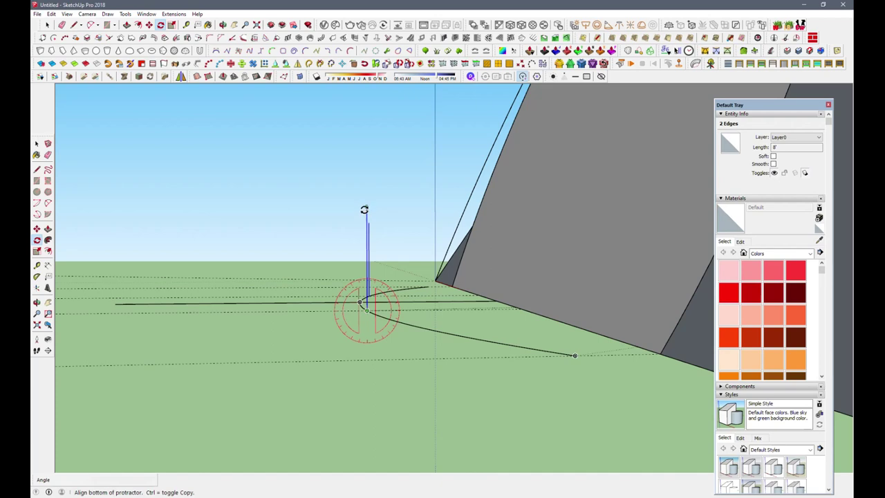
left_click(365, 207)
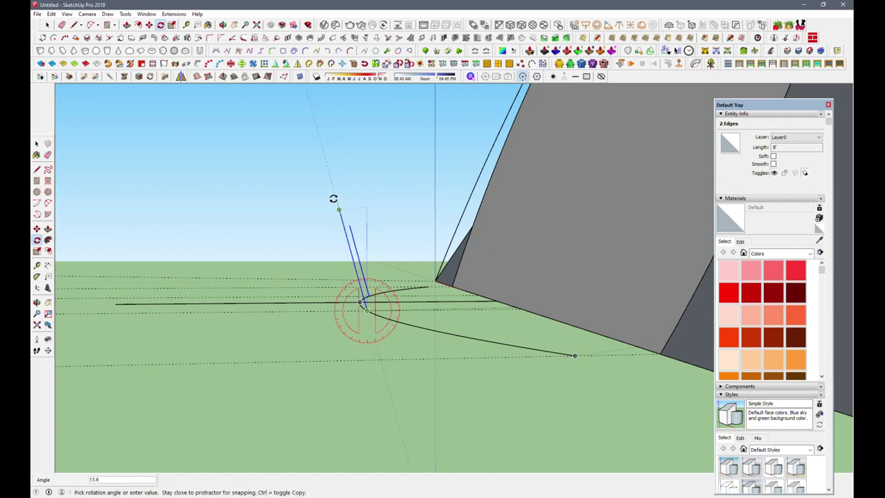
left_click(338, 208)
middle_click_drag(282, 322, 442, 362)
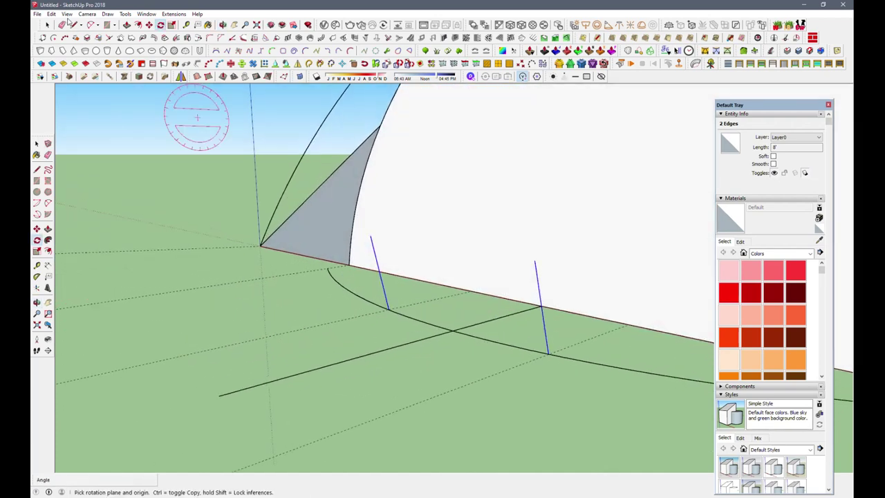
Draw a 2-point arc spanning the tops of the two tilted posts
left_click(90, 25)
left_click(372, 236)
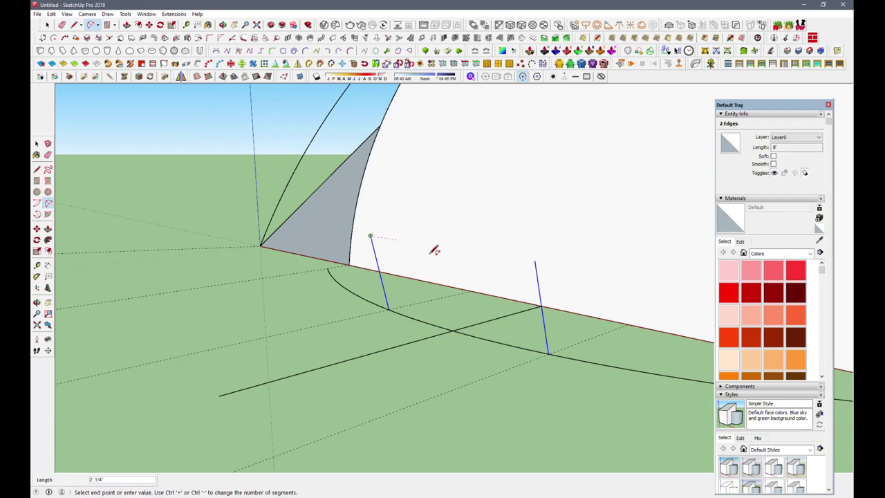
left_click(538, 259)
middle_click_drag(442, 196, 261, 156)
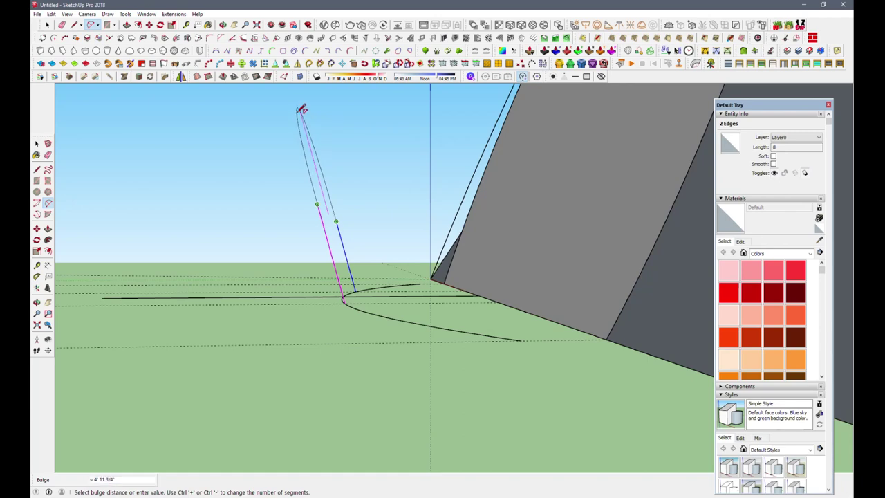
left_click(301, 109)
Set the doorway arch to 40 segments in Entity Info
middle_click_drag(312, 200, 585, 259)
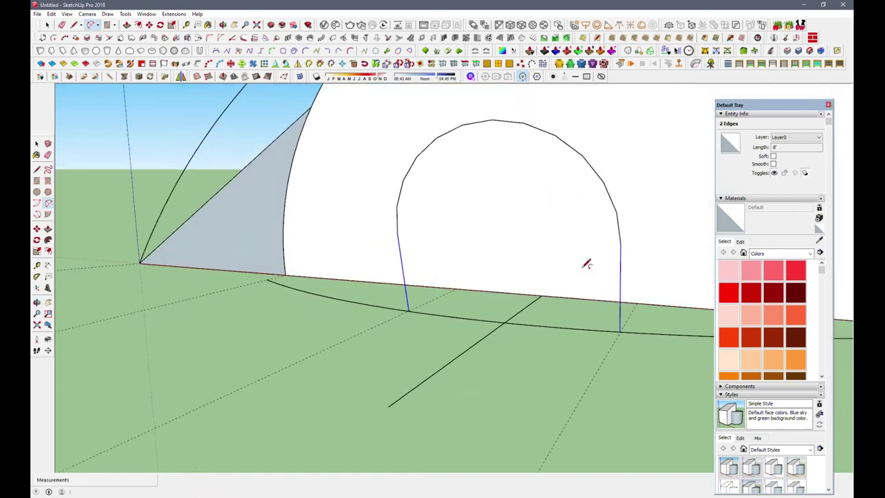
key("space")
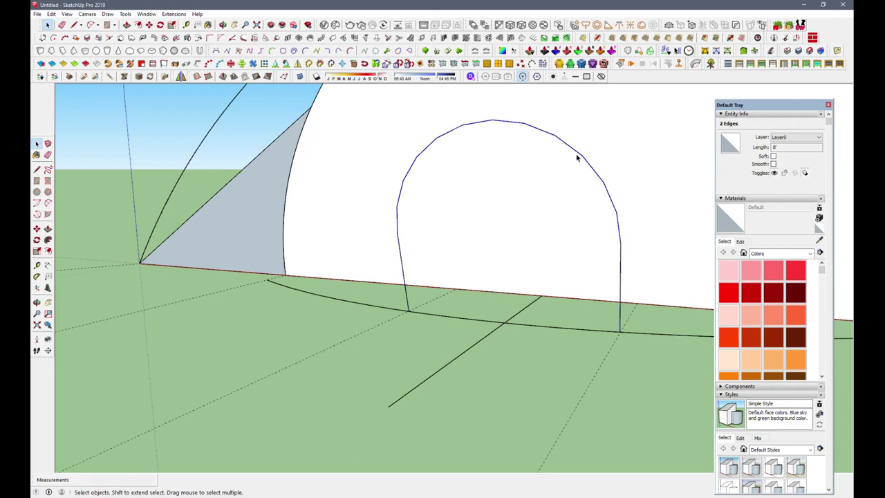
double_click(781, 159)
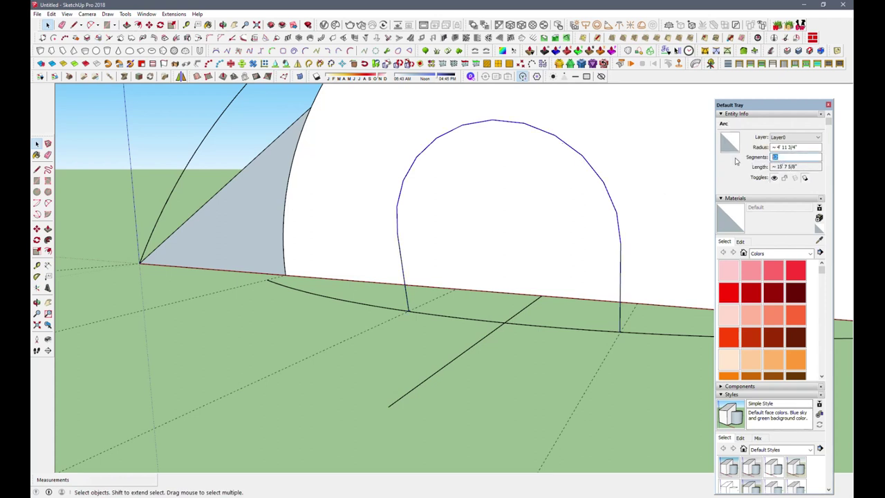
type("40")
key("Return")
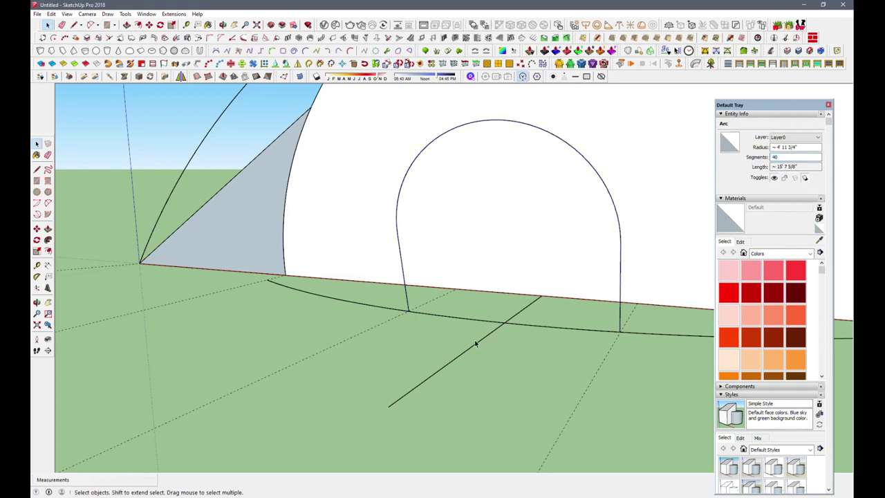
Delete the stray piece of ground arc
middle_click_drag(474, 340, 491, 367)
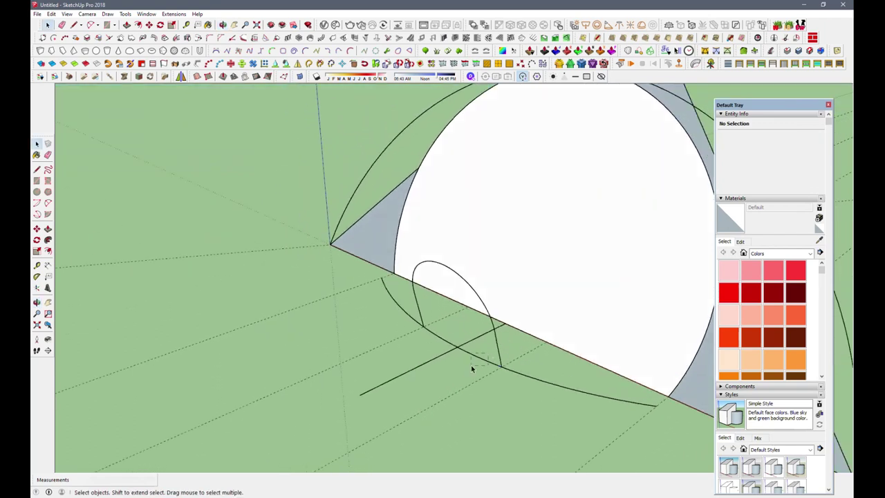
left_click(453, 344)
key("Delete")
Select the doorway arch, the ground curve and the circle's edge together
middle_click_drag(391, 378, 462, 314)
left_click(468, 303)
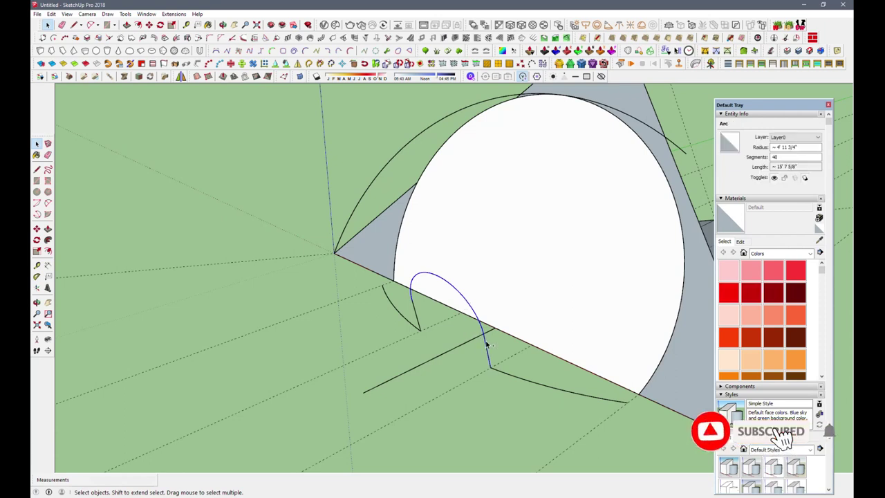
left_click(530, 376, "shift")
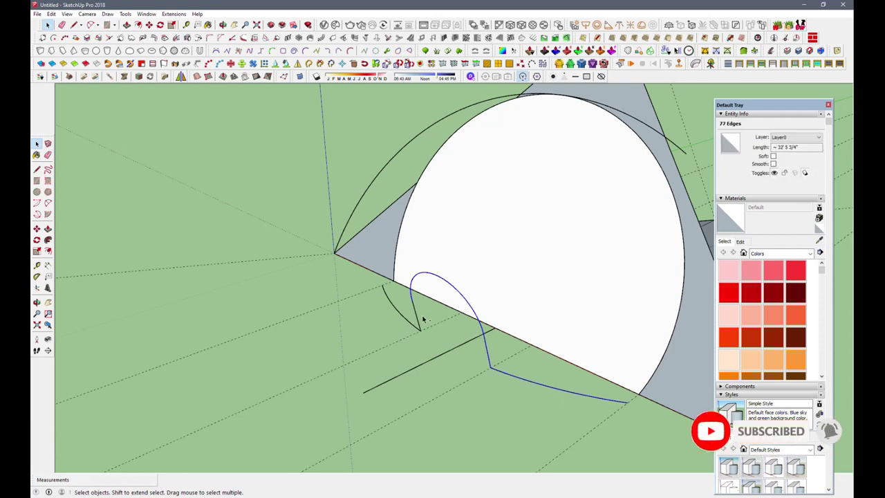
left_click(456, 136, "shift")
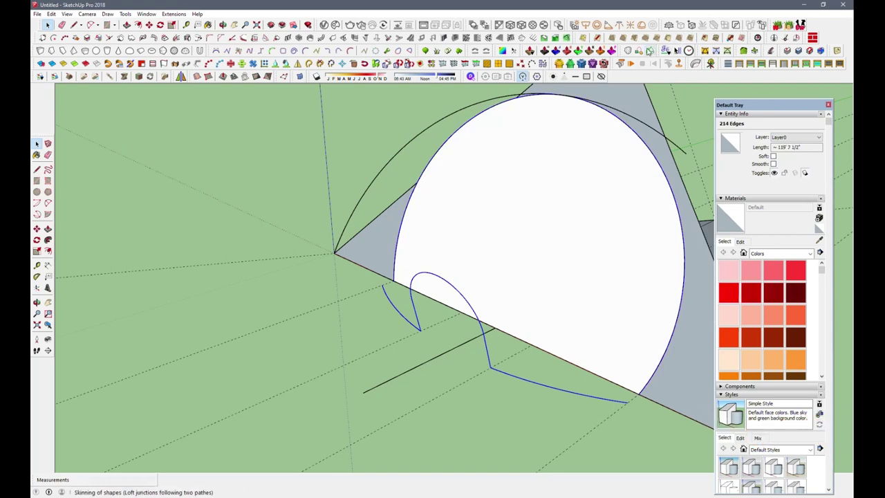
left_click(627, 50)
mouse_move(486, 333)
middle_mouse_down()
mouse_move(452, 355)
mouse_move(250, 395)
middle_mouse_up()
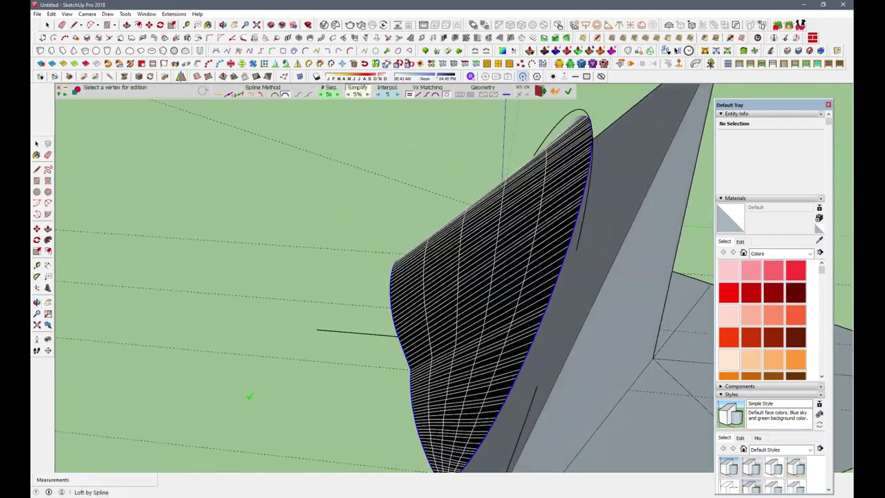
left_click(229, 96)
mouse_move(269, 342)
middle_mouse_down()
mouse_move(351, 336)
mouse_move(305, 366)
mouse_move(658, 306)
mouse_move(650, 310)
middle_mouse_up()
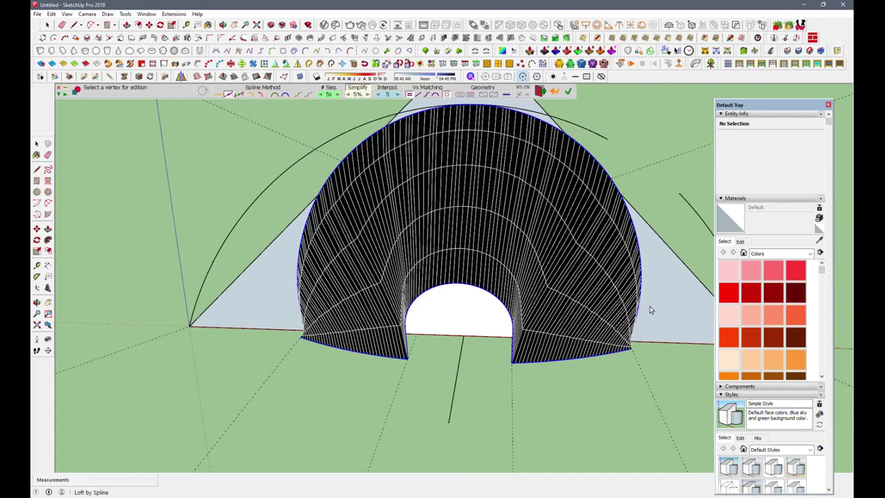
mouse_move(395, 320)
middle_mouse_down()
mouse_move(369, 355)
mouse_move(476, 352)
middle_mouse_up()
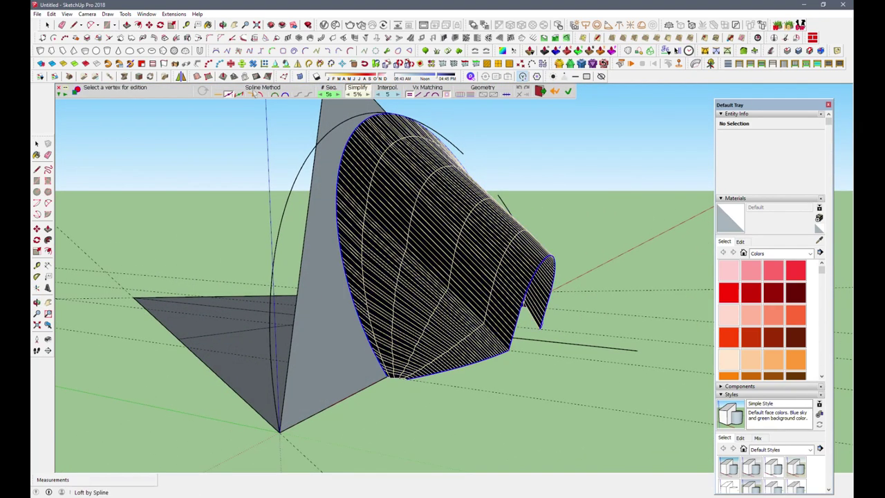
left_click(252, 96)
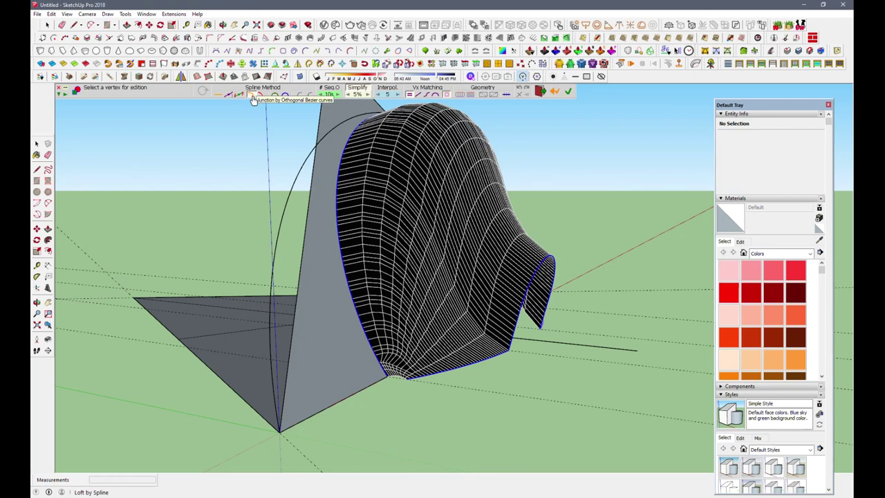
left_click(263, 97)
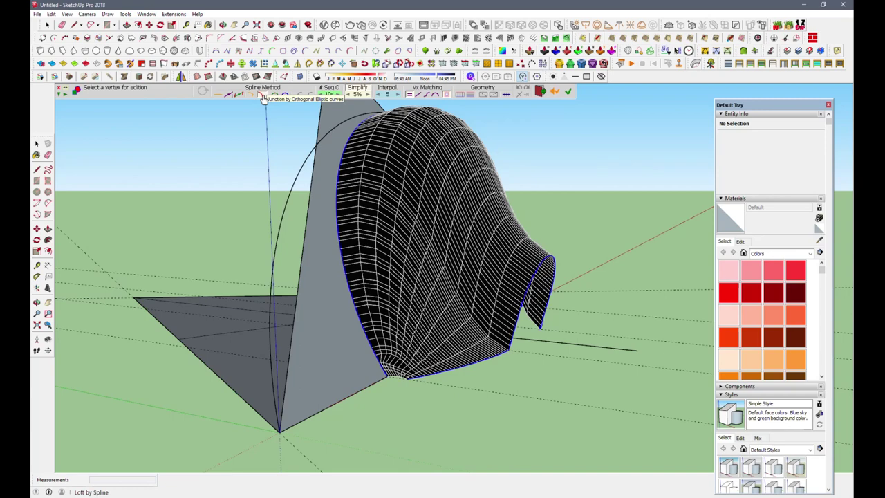
middle_click_drag(277, 207, 267, 297)
middle_click_drag(410, 300, 352, 312)
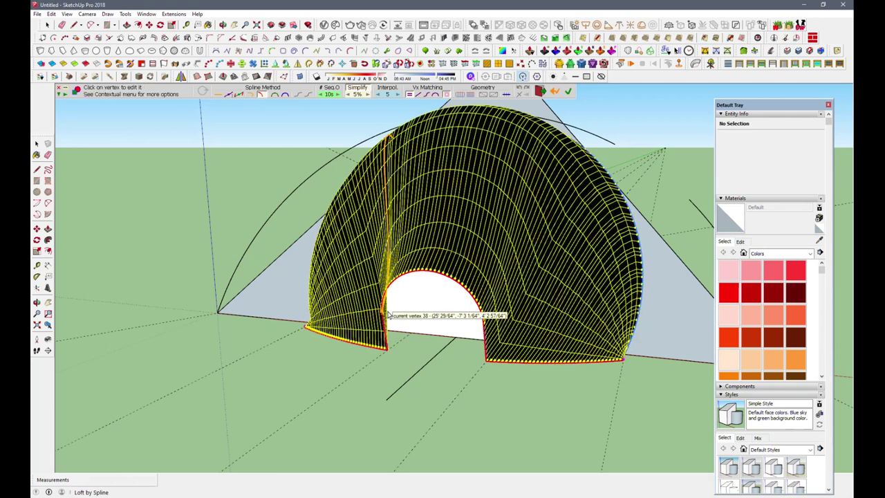
middle_click_drag(387, 314, 297, 327)
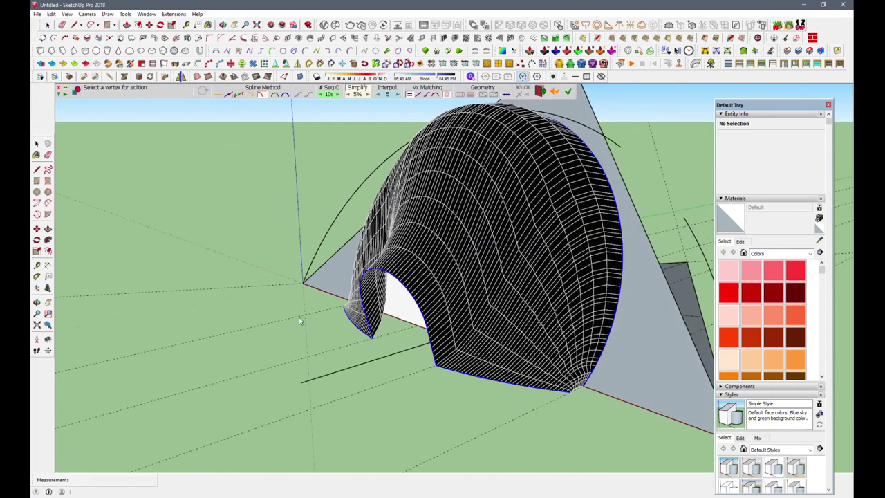
key("Escape")
key("o")
left_click_drag(403, 393, 481, 346)
key("a")
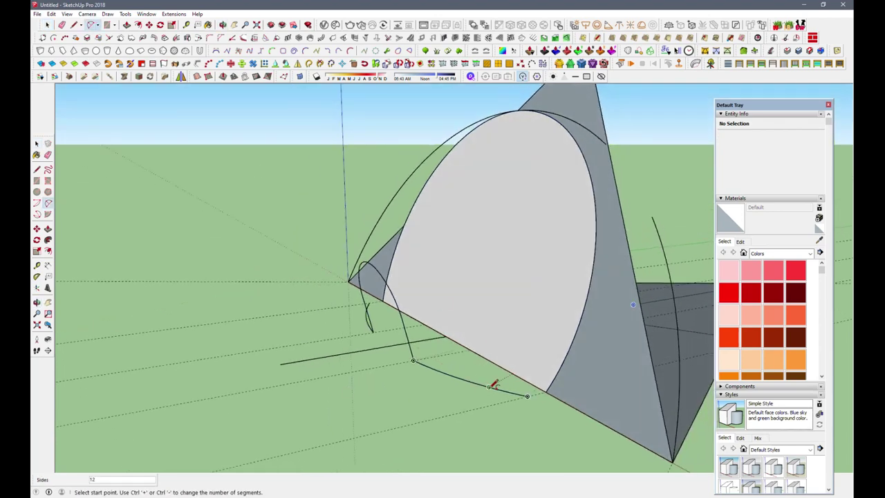
Draw an arc from the ground curve's end up to the shell edge
left_click(500, 389)
left_click(566, 355)
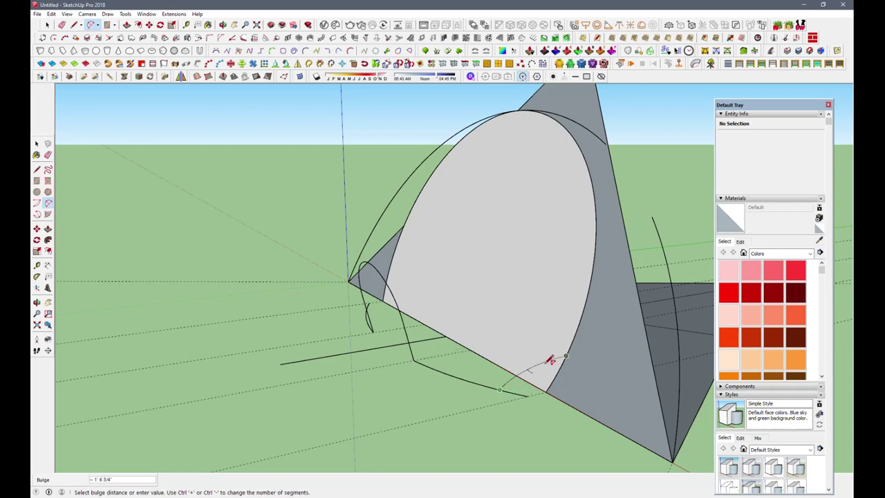
middle_click_drag(523, 381, 405, 442)
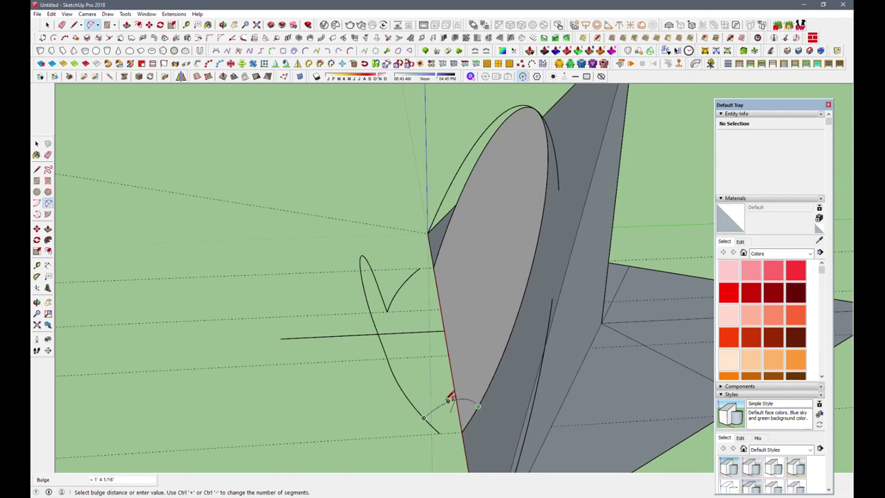
mouse_move(449, 399)
middle_mouse_down()
mouse_move(442, 411)
mouse_move(474, 326)
mouse_move(474, 339)
middle_mouse_up()
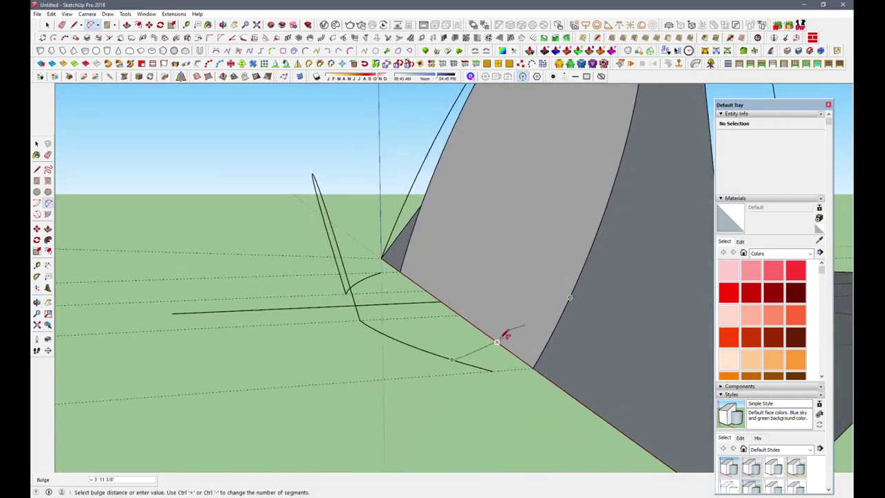
left_click(510, 302)
mouse_move(509, 303)
middle_mouse_down()
mouse_move(498, 355)
mouse_move(664, 355)
mouse_move(427, 364)
mouse_move(557, 404)
mouse_move(559, 436)
mouse_move(506, 452)
mouse_move(488, 446)
middle_mouse_up()
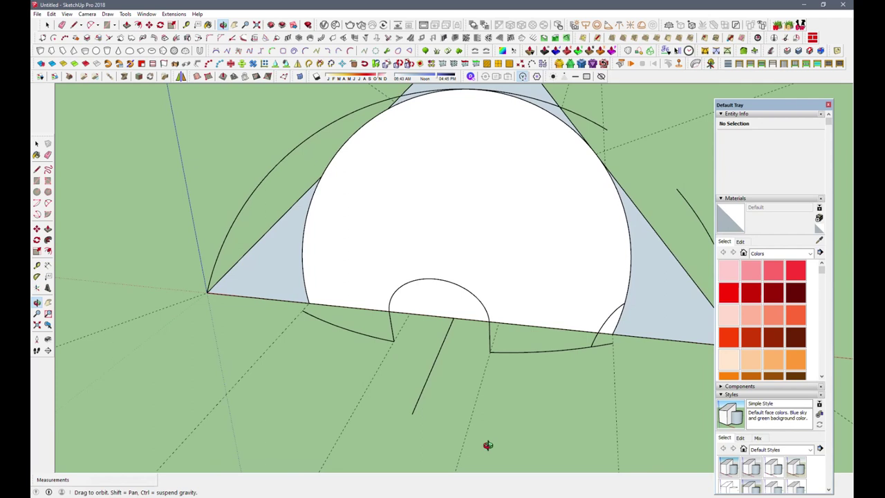
Draw a second connecting arc continuing from that arc's endpoint
left_click(505, 352)
left_click(629, 277)
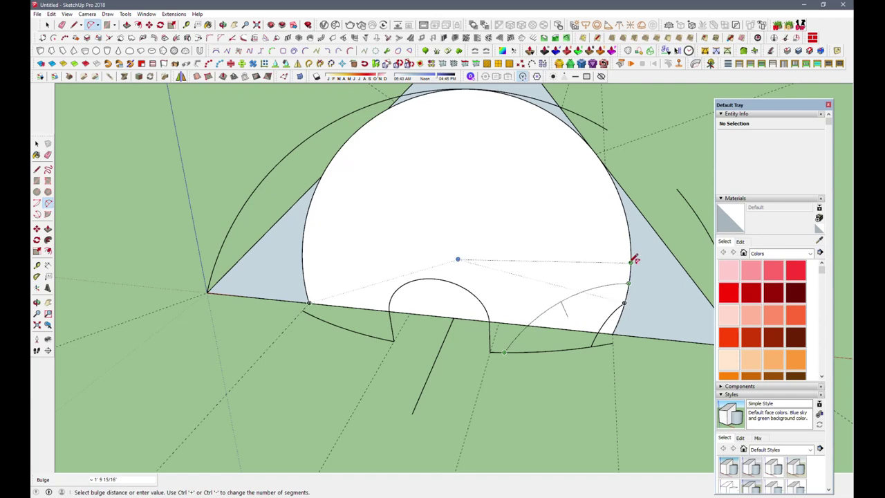
left_click(634, 260)
mouse_move(517, 340)
middle_mouse_down()
mouse_move(164, 306)
mouse_move(142, 326)
mouse_move(145, 406)
mouse_move(170, 442)
middle_mouse_up()
left_click(91, 24)
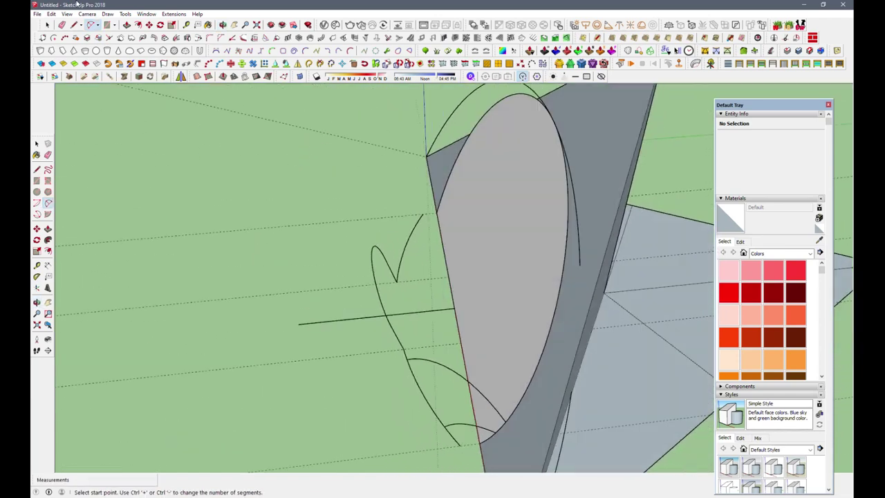
Erase the short stray edge near the wall with the Eraser
left_click(61, 24)
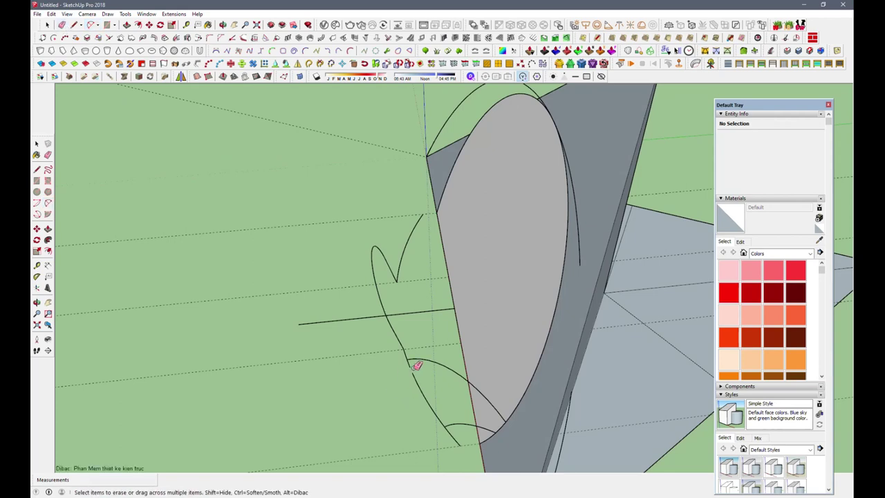
scroll(413, 364, "up", 2)
scroll(413, 364, "up", 1)
scroll(410, 358, "up", 1)
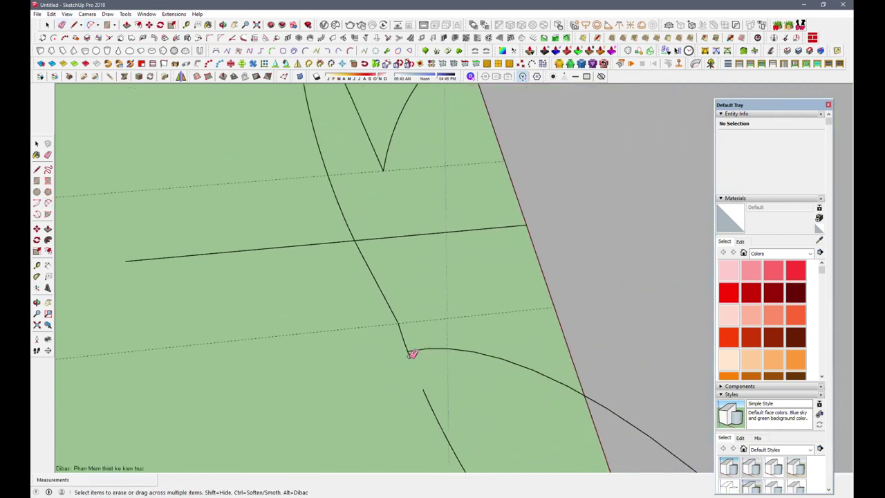
mouse_move(417, 357)
middle_mouse_down()
mouse_move(464, 320)
mouse_move(520, 391)
mouse_move(530, 391)
middle_mouse_up()
left_click_drag(537, 389, 534, 421)
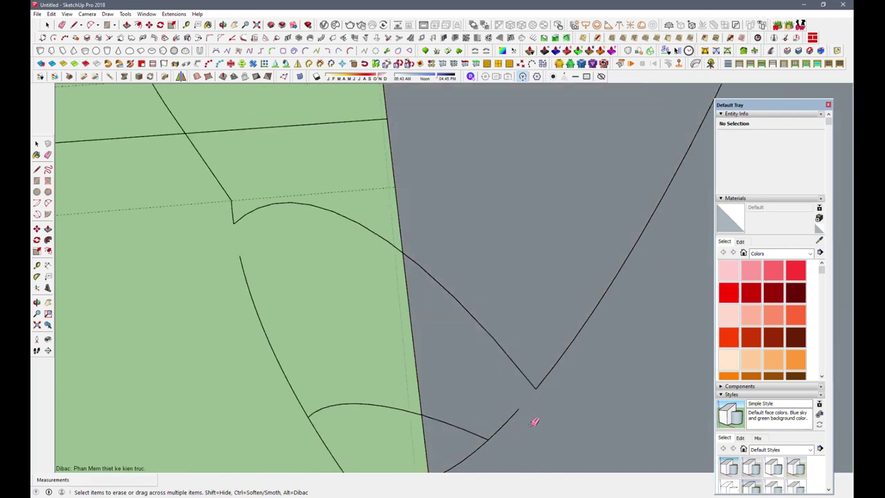
scroll(533, 419, "down", 1)
scroll(530, 401, "down", 1)
Mirror the connecting arc about a point to the doorway's other side
key("space")
left_click(424, 305)
mouse_move(417, 325)
middle_mouse_down()
mouse_move(431, 336)
mouse_move(415, 291)
middle_mouse_up()
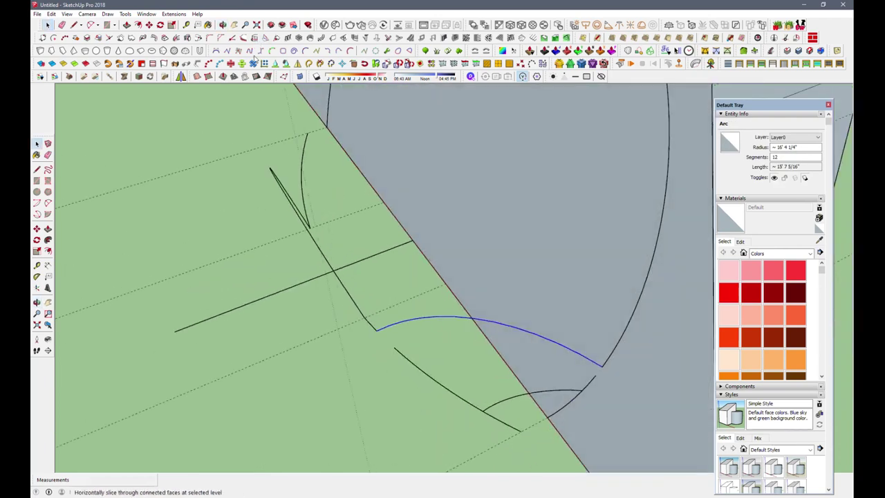
left_click(299, 64)
left_click(315, 278)
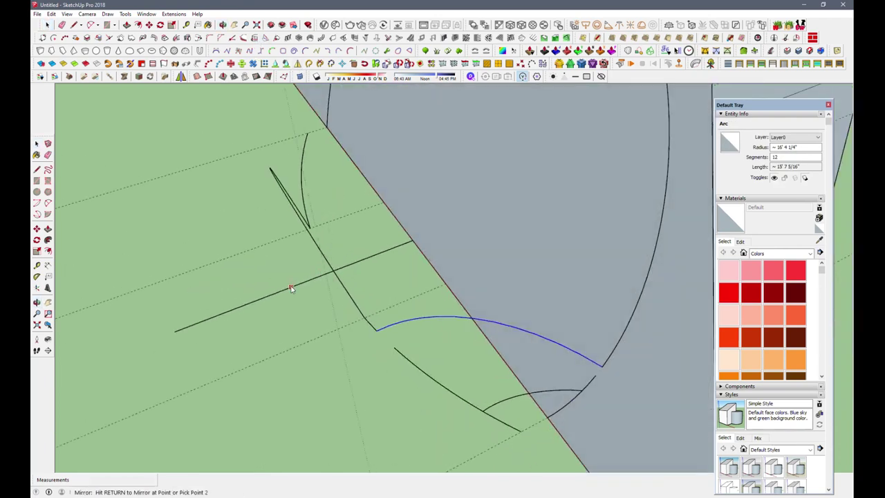
key("Return")
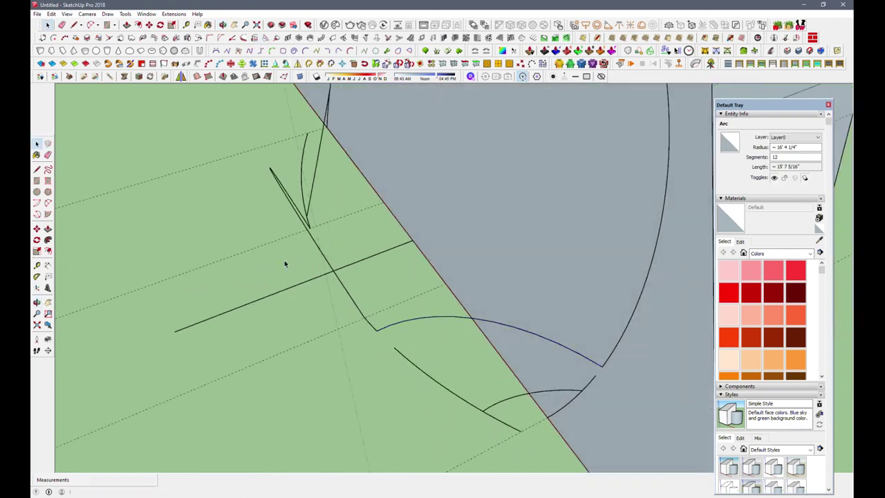
scroll(284, 261, "down", 2)
mouse_move(284, 260)
middle_mouse_down()
mouse_move(370, 334)
mouse_move(266, 282)
middle_mouse_up()
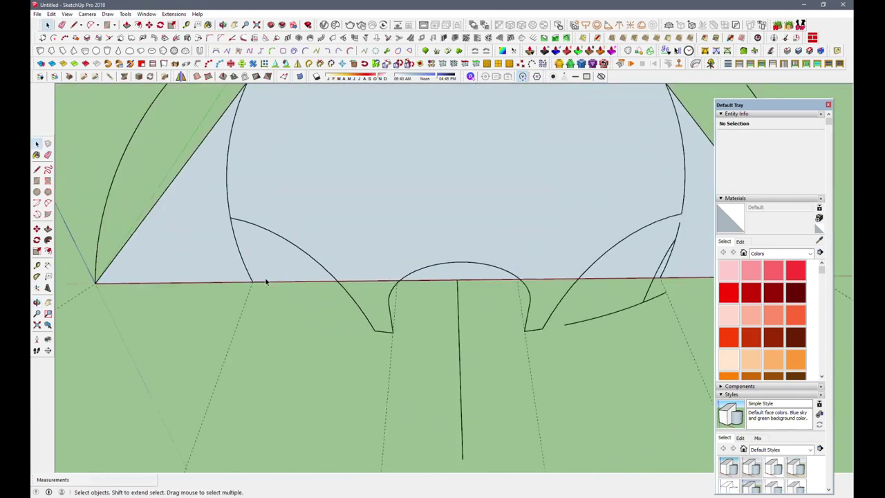
Delete the short edge below the arc's end
left_click(232, 226)
key("Delete")
scroll(340, 304, "down", 4)
middle_click_drag(339, 304, 475, 317)
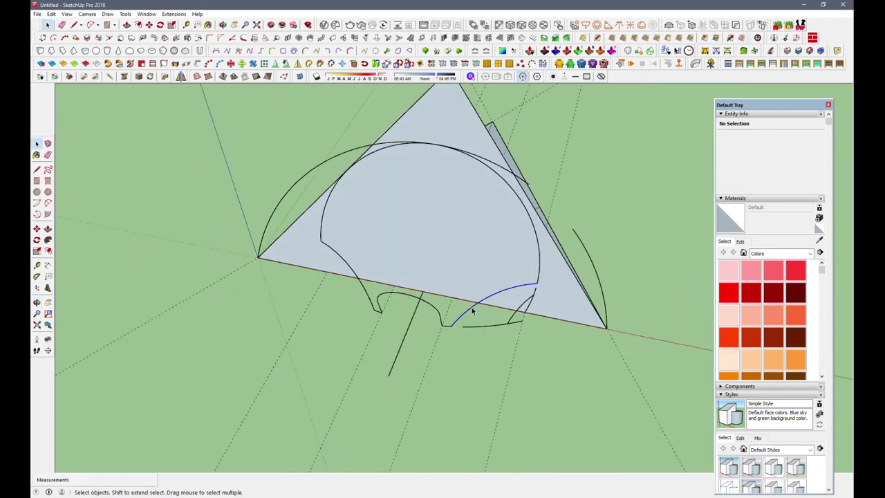
Preview a Curviloft Skin Contours surface on the closed outline, then cancel it
left_click(473, 311)
mouse_move(368, 300)
middle_mouse_down()
mouse_move(207, 208)
mouse_move(297, 164)
mouse_move(527, 131)
middle_mouse_up()
left_click(650, 50)
mouse_move(549, 248)
middle_mouse_down()
mouse_move(484, 256)
mouse_move(352, 299)
mouse_move(332, 292)
mouse_move(225, 311)
mouse_move(347, 309)
mouse_move(259, 340)
mouse_move(435, 343)
middle_mouse_up()
mouse_move(380, 335)
middle_mouse_down()
mouse_move(461, 339)
mouse_move(385, 307)
mouse_move(275, 313)
mouse_move(426, 351)
mouse_move(243, 308)
middle_mouse_up()
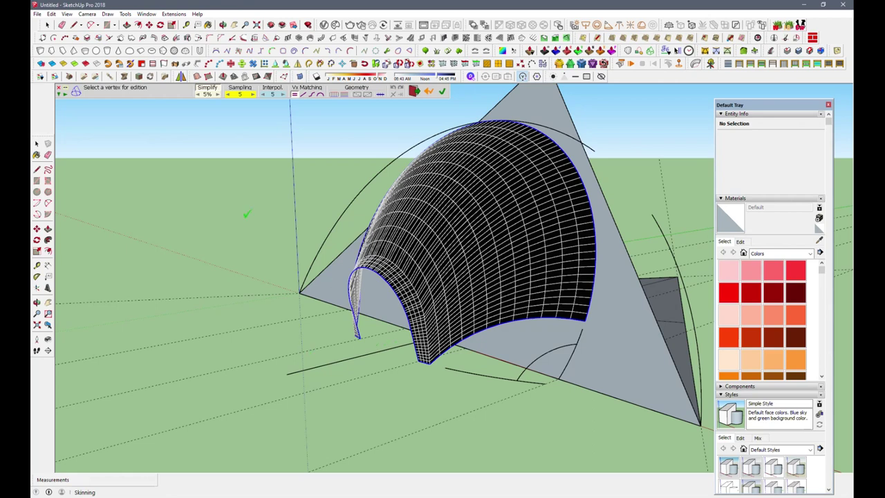
left_click(47, 25)
middle_click_drag(369, 332, 371, 393)
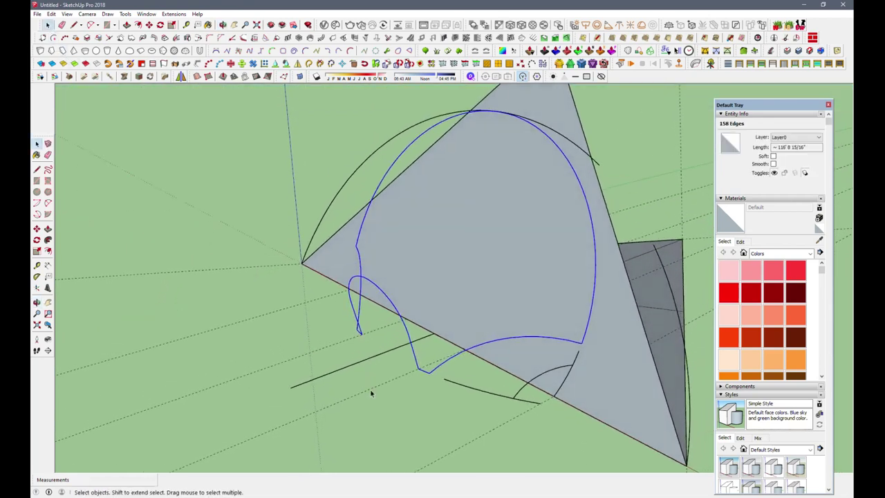
Delete the leftover small arc, line end and short lower line segment
key("ctrl+shift+i")
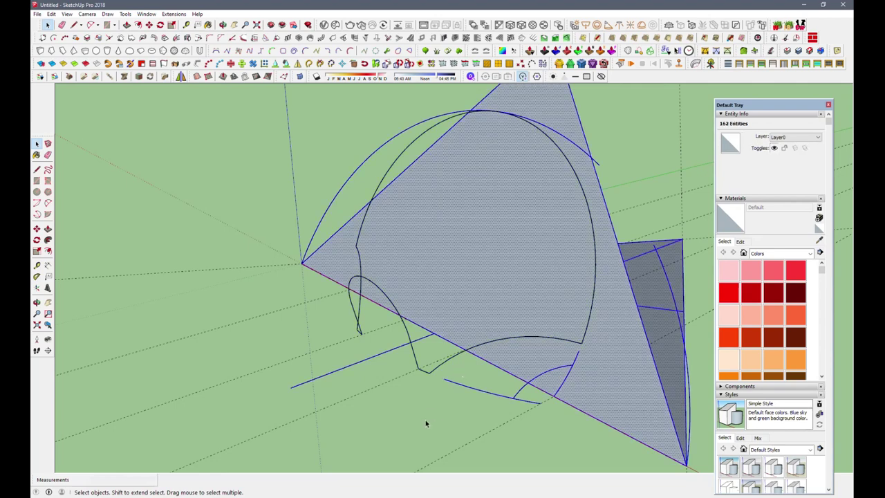
left_click(425, 419)
left_click_drag(531, 396, 478, 405)
key("Delete")
left_click(482, 389)
key("Delete")
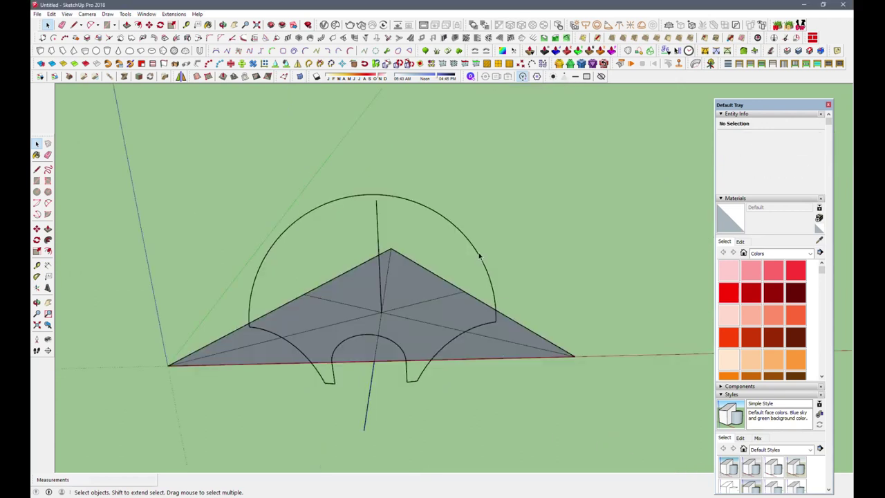
Skin the shell outline with Curviloft and accept it as a smooth surface
left_click(664, 51)
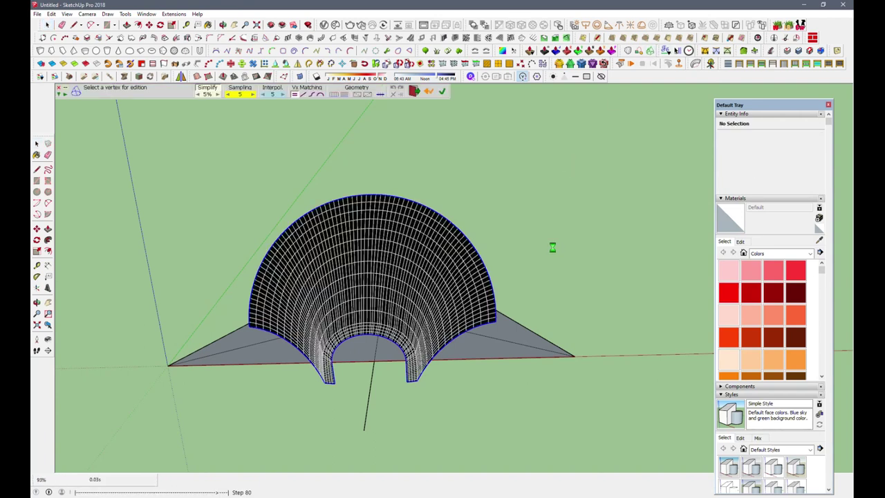
left_click(556, 253)
mouse_move(558, 249)
middle_mouse_down()
mouse_move(537, 320)
mouse_move(456, 465)
mouse_move(197, 89)
middle_mouse_up()
key("space")
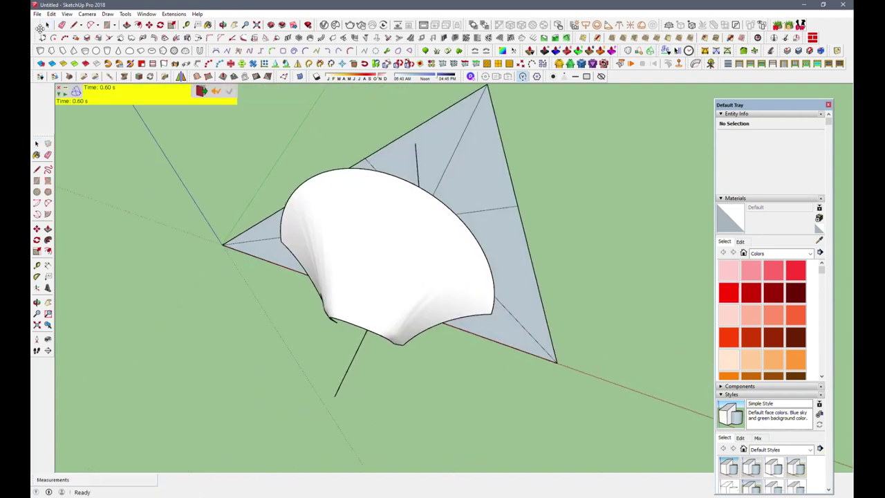
left_click(339, 286)
Rotate-copy the shell 120° about the base centre and repeat it with *2
mouse_move(339, 286)
middle_mouse_down()
mouse_move(266, 416)
mouse_move(257, 404)
middle_mouse_up()
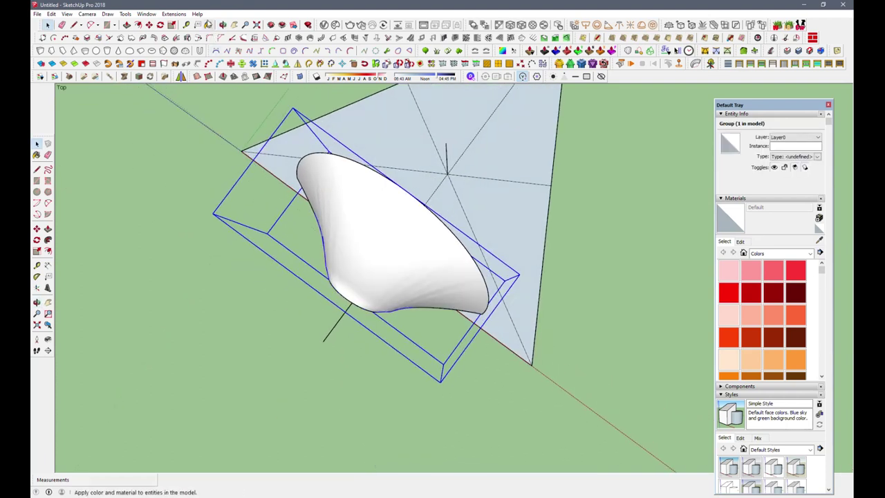
left_click(161, 27)
left_click(447, 173)
left_click(321, 343)
key("ctrl")
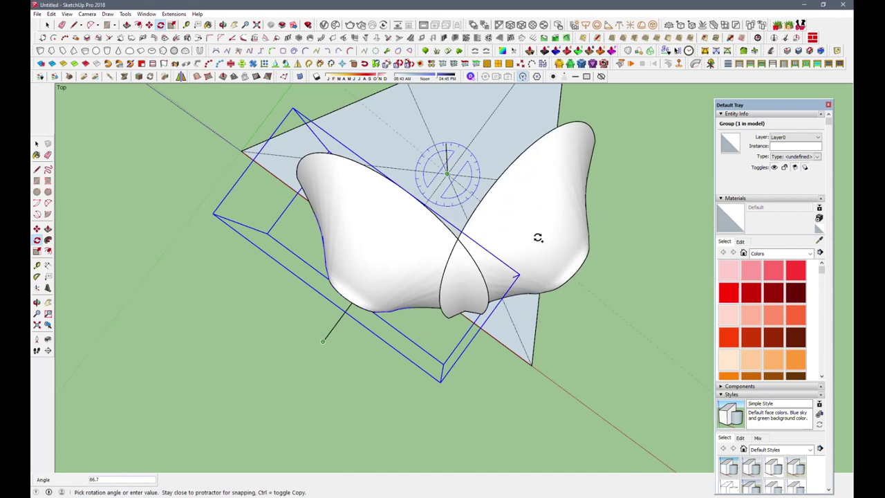
left_click(559, 187)
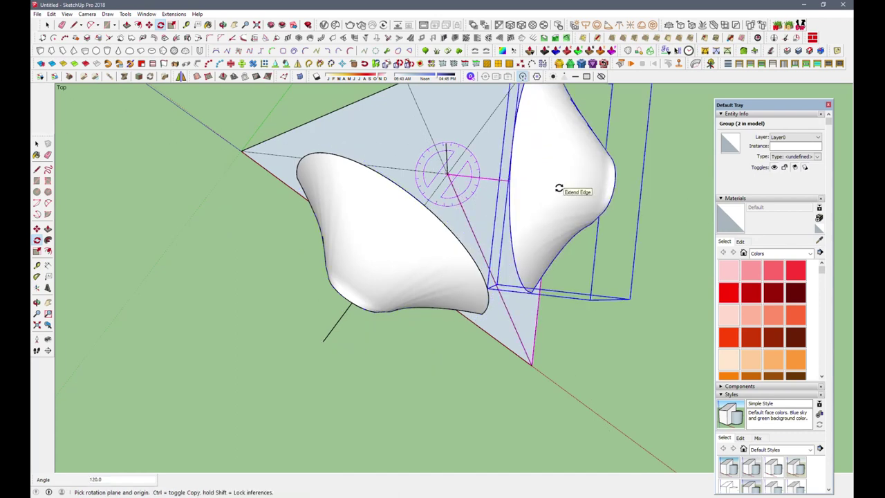
type("*2")
key("Return")
mouse_move(559, 188)
middle_mouse_down()
mouse_move(351, 311)
mouse_move(374, 322)
mouse_move(624, 146)
mouse_move(403, 166)
mouse_move(468, 305)
mouse_move(362, 263)
mouse_move(238, 232)
mouse_move(300, 201)
mouse_move(326, 397)
mouse_move(439, 251)
mouse_move(390, 231)
mouse_move(279, 275)
mouse_move(249, 319)
middle_mouse_up()
key("q")
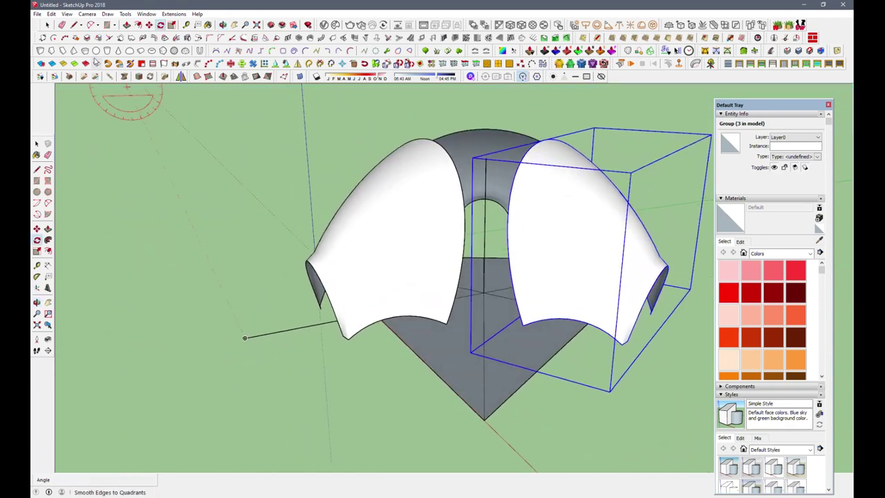
Draw a ground arc from a shell's lower corner to a base corner
left_click(73, 26)
left_click(484, 292)
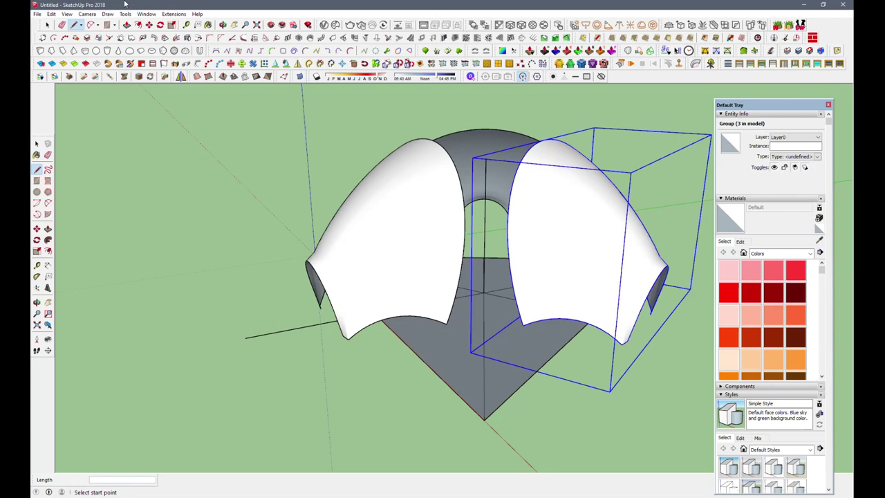
left_click(90, 24)
left_click(446, 323)
left_click(484, 419)
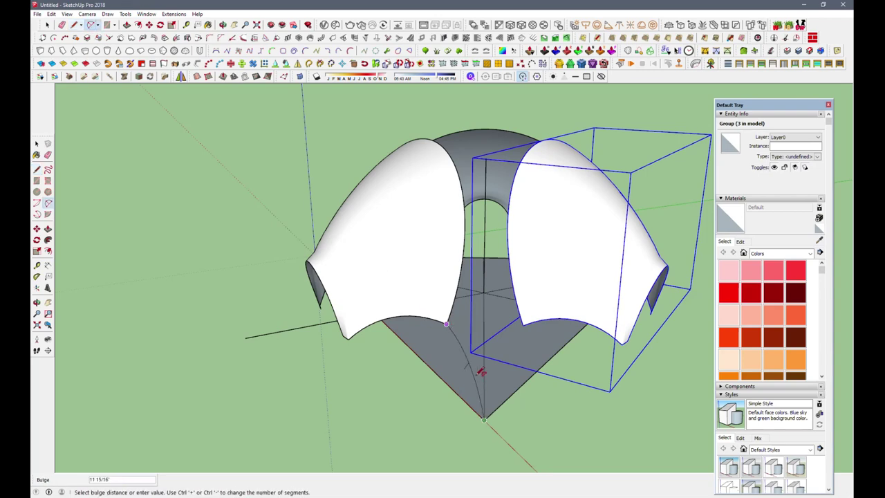
mouse_move(477, 362)
middle_mouse_down()
mouse_move(489, 382)
mouse_move(512, 346)
middle_mouse_up()
left_click(493, 374)
Draw an arc from the shell edge's end to the base corner, tangent to the edge
left_click(512, 339)
left_click(563, 381)
scroll(559, 374, "up", 5)
mouse_move(558, 375)
middle_mouse_down()
mouse_move(692, 464)
mouse_move(563, 319)
mouse_move(531, 304)
middle_mouse_up()
left_click(582, 313)
left_click(479, 296)
left_click(634, 284)
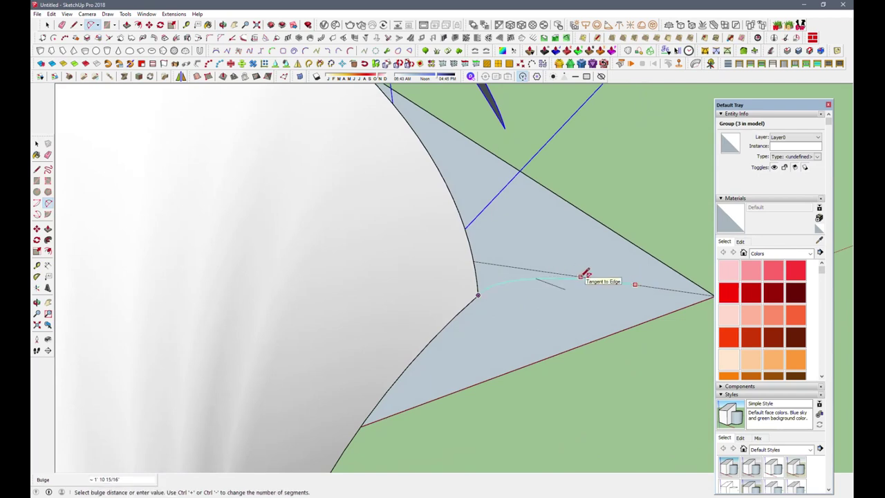
left_click(510, 305)
Draw arcs from two more shell corner vertices out to their base corners
mouse_move(510, 306)
middle_mouse_down()
mouse_move(63, 147)
mouse_move(187, 245)
middle_mouse_up()
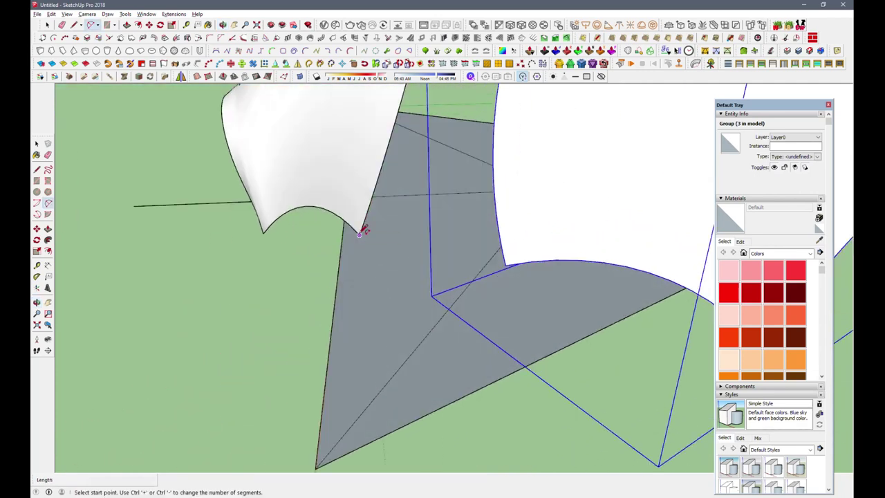
left_click(360, 231)
scroll(361, 232, "down", 1)
left_click(324, 418)
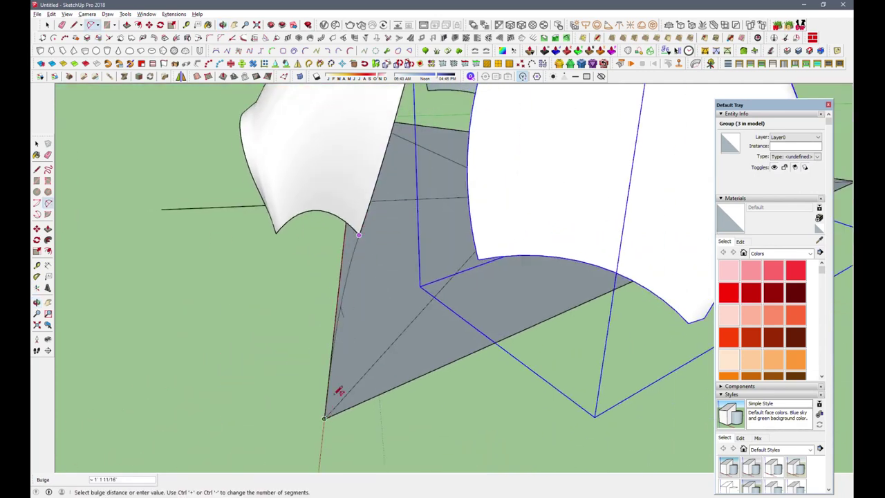
left_click(374, 314)
middle_click_drag(374, 315, 567, 209)
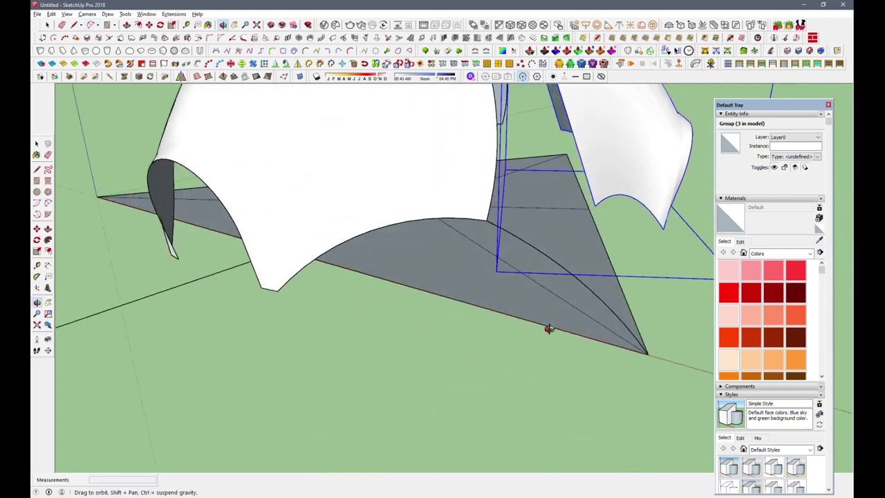
left_click(526, 197)
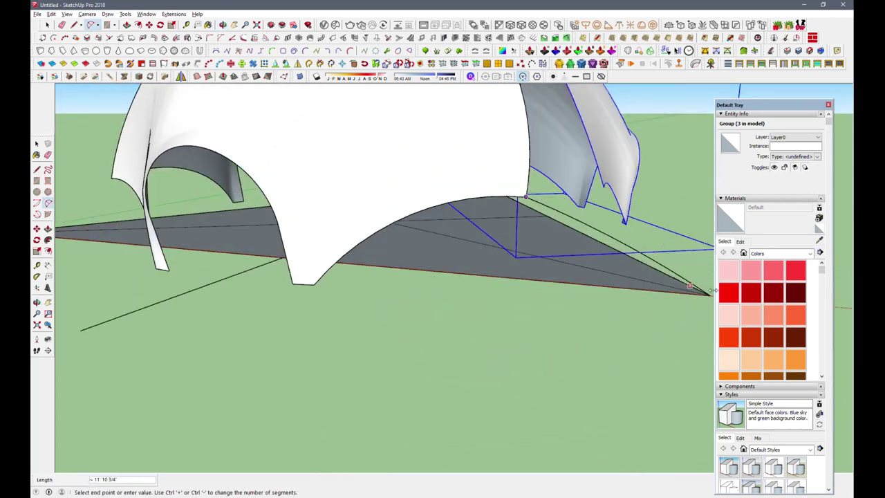
left_click(710, 293)
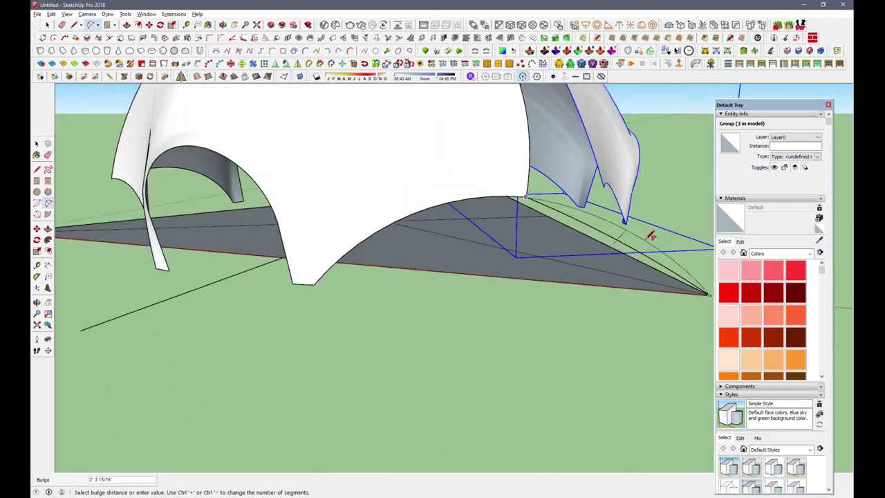
left_click(649, 235)
Draw an arc from another shell corner toward its base corner, then select the base face
mouse_move(607, 272)
middle_mouse_down()
mouse_move(306, 330)
mouse_move(217, 310)
mouse_move(484, 246)
middle_mouse_up()
left_click(516, 205)
left_click(655, 347)
mouse_move(609, 255)
middle_mouse_down()
mouse_move(657, 229)
mouse_move(607, 238)
mouse_move(645, 211)
mouse_move(449, 173)
mouse_move(261, 114)
mouse_move(560, 214)
mouse_move(532, 276)
middle_mouse_up()
key("space")
left_click(554, 249)
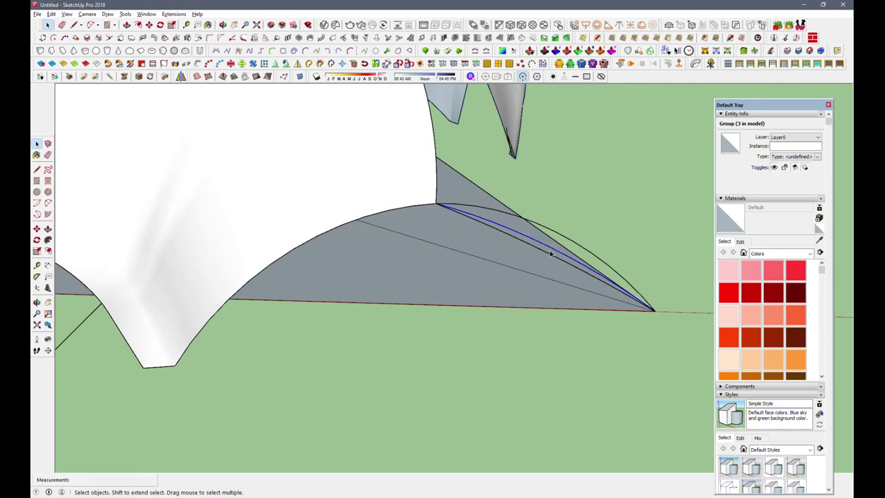
Delete the old curved base edge and draw a new 2-point arc from the shell's edge point across the base
left_click(547, 254)
mouse_move(547, 255)
middle_mouse_down()
mouse_move(539, 268)
mouse_move(251, 257)
middle_mouse_up()
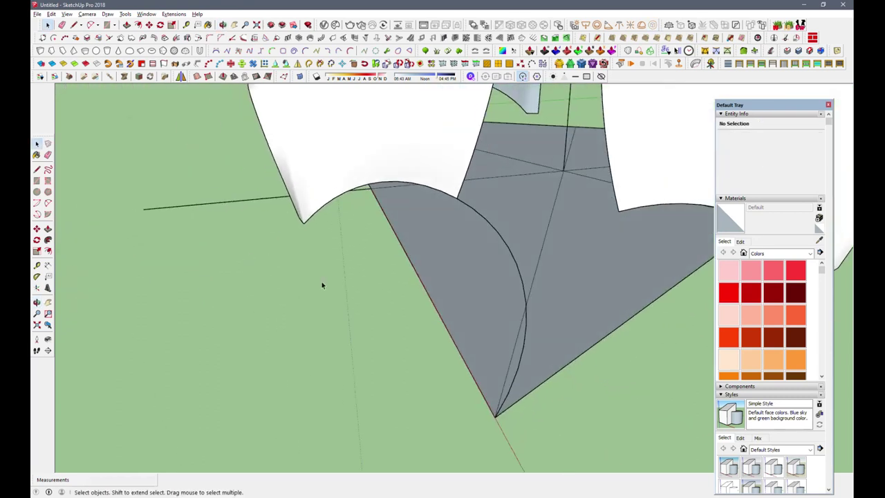
left_click(523, 277)
key("Delete")
left_click(74, 25)
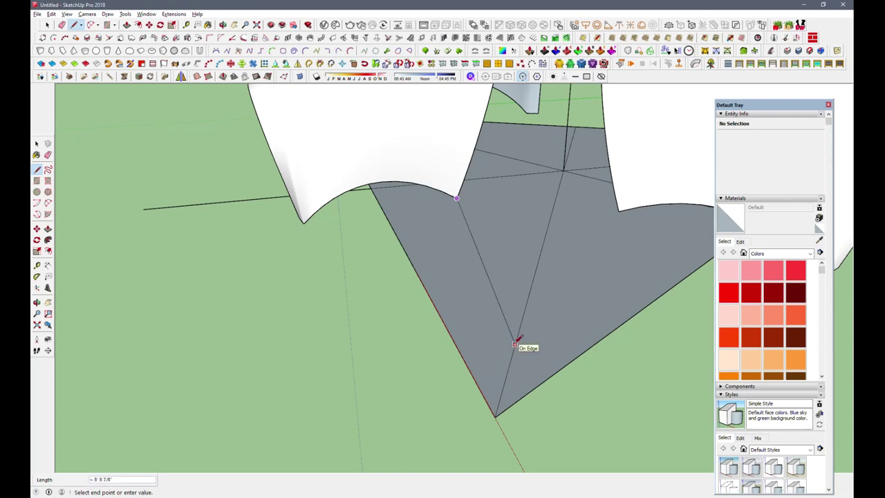
left_click(91, 25)
left_click(456, 198)
left_click(516, 343)
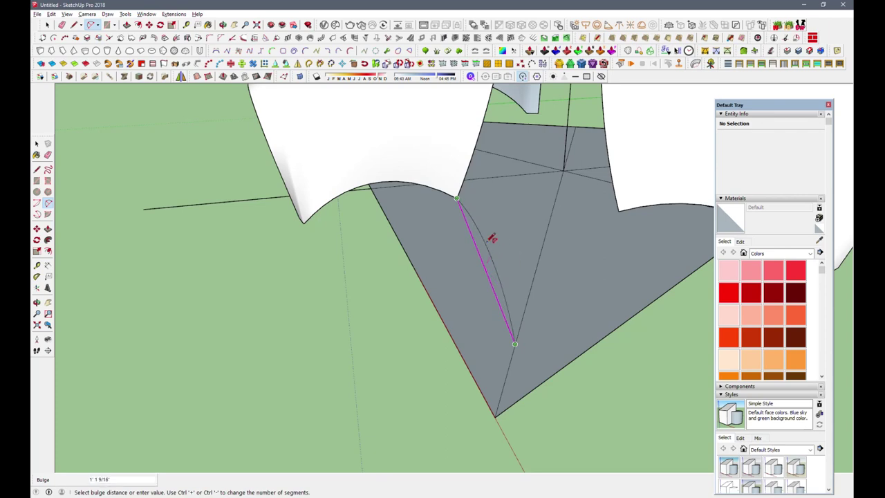
left_click(478, 253)
Draw a second 2-point arc from the top vertex across the base
mouse_move(478, 253)
middle_mouse_down()
mouse_move(624, 207)
mouse_move(646, 242)
middle_mouse_up()
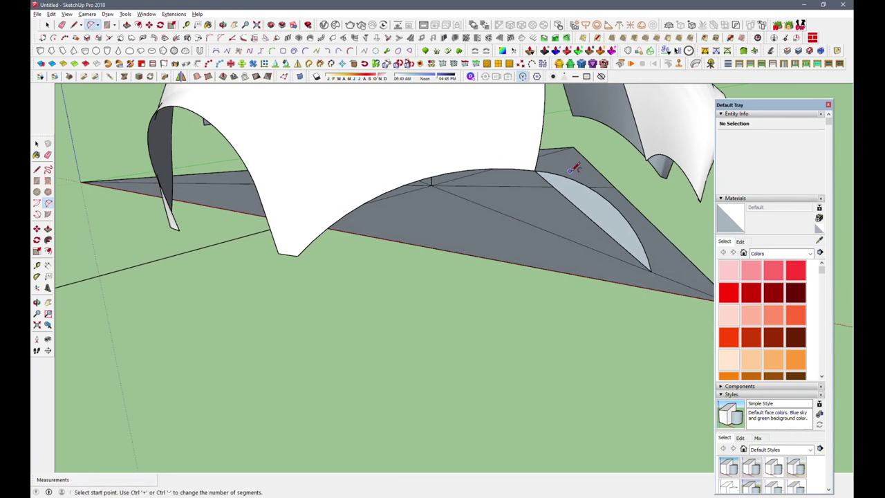
scroll(491, 164, "up", 3)
left_click(495, 168)
left_click(666, 318)
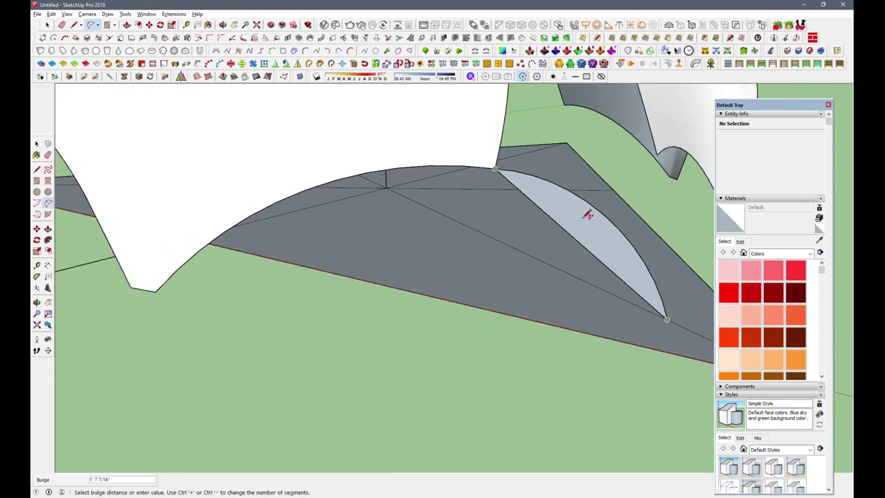
left_click(583, 205)
Erase the leftover straight chord on the triangular base
key("e")
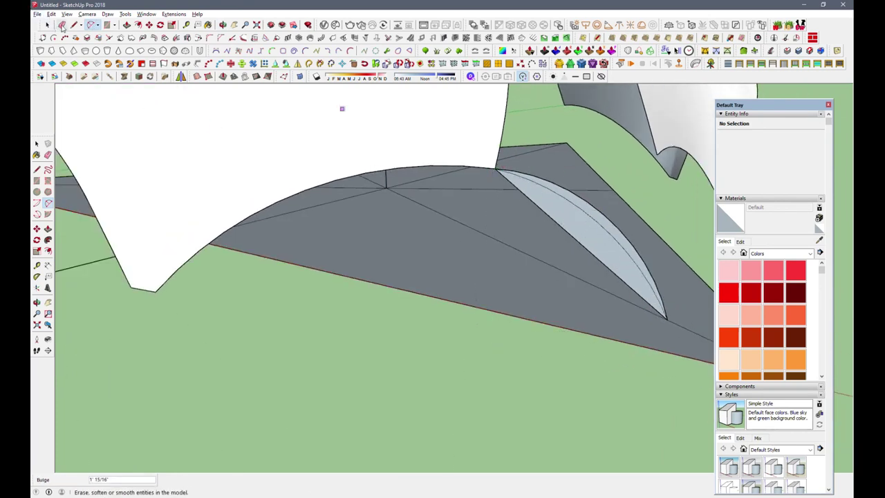
scroll(554, 188, "up", 2)
scroll(519, 160, "down", 1)
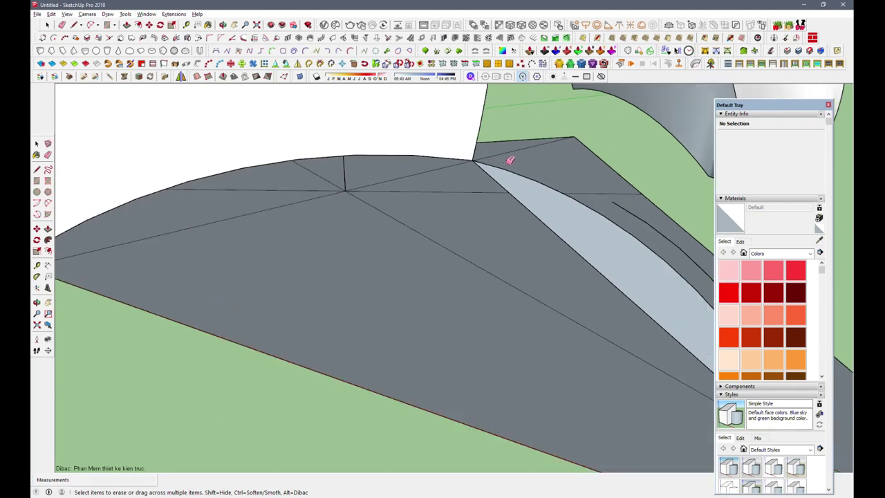
scroll(534, 199, "down", 1)
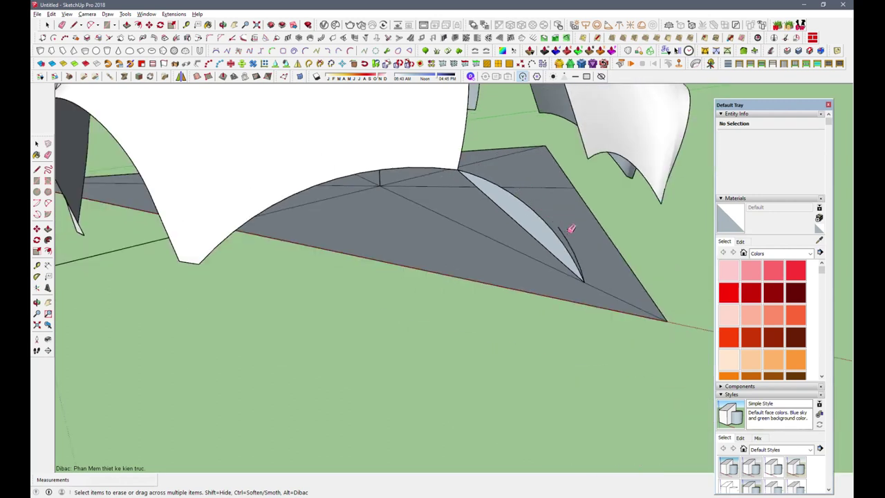
scroll(581, 246, "up", 1)
scroll(582, 246, "up", 1)
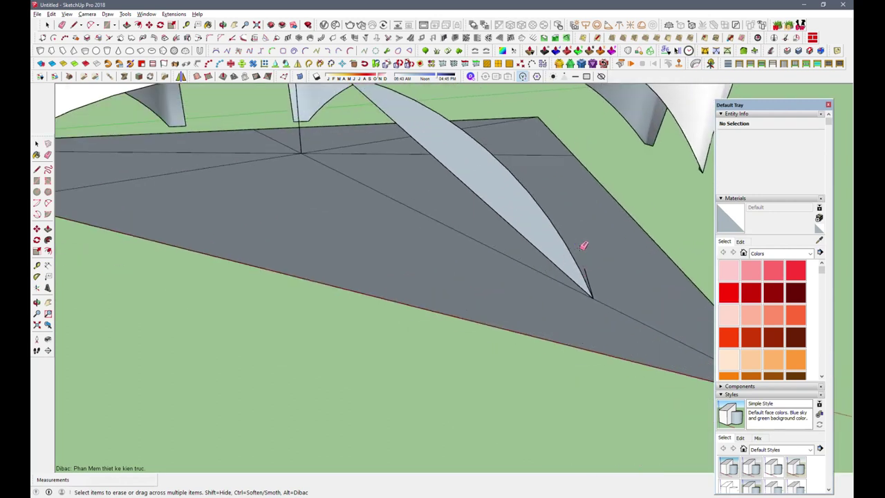
scroll(593, 280, "down", 1)
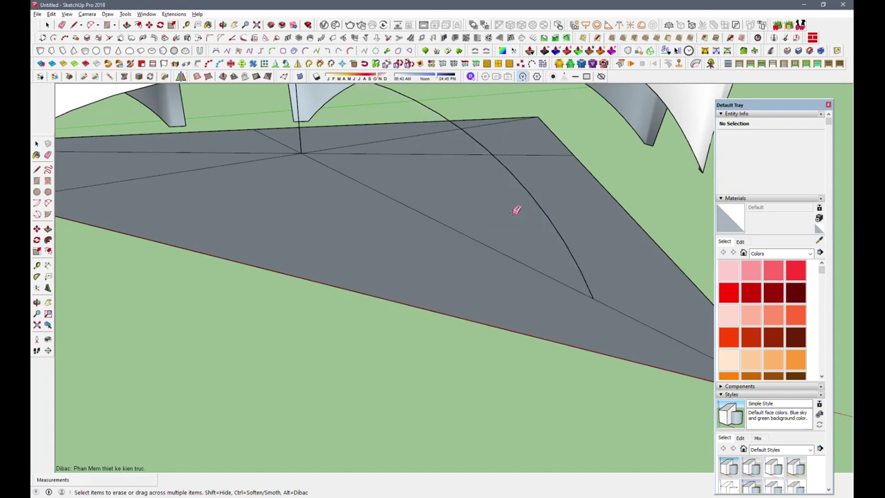
middle_click_drag(503, 290, 348, 371)
scroll(347, 371, "down", 2)
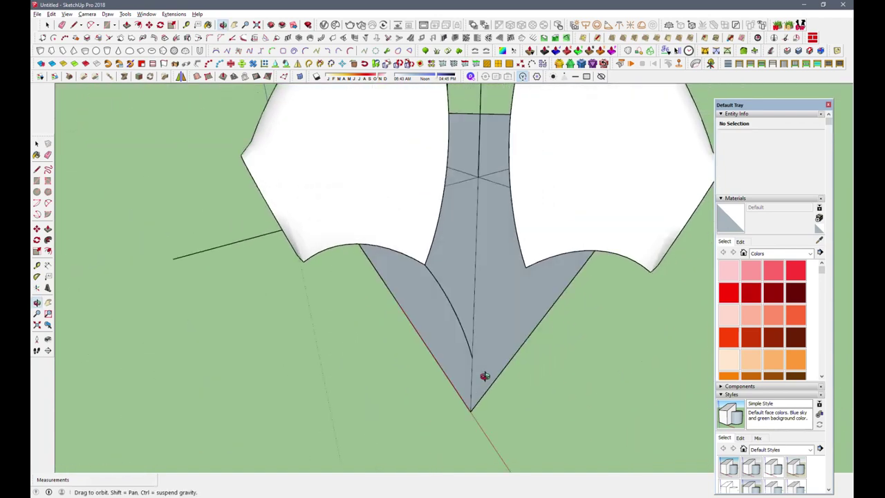
middle_click_drag(484, 375, 217, 94)
Draw a vertical line up from the base centre to form the upright triangular fin
left_click(73, 24)
mouse_move(406, 264)
middle_mouse_down()
mouse_move(508, 192)
mouse_move(435, 170)
middle_mouse_up()
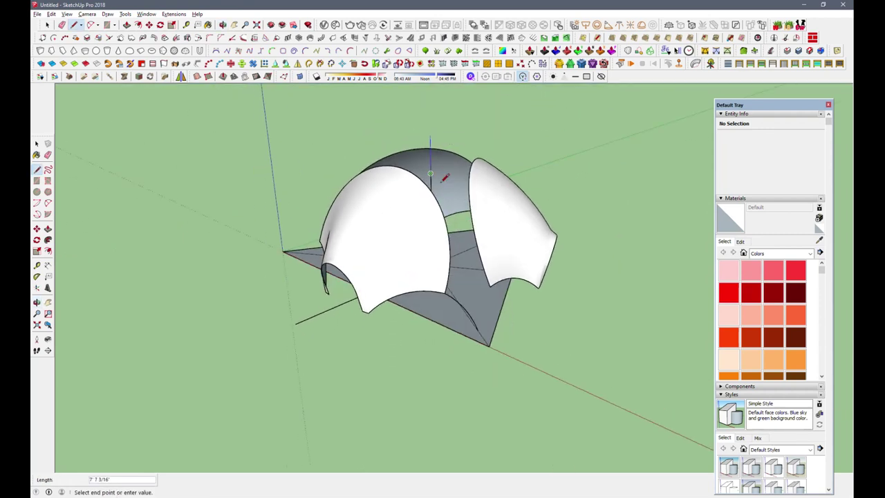
left_click(479, 329)
middle_click_drag(436, 127, 207, 261)
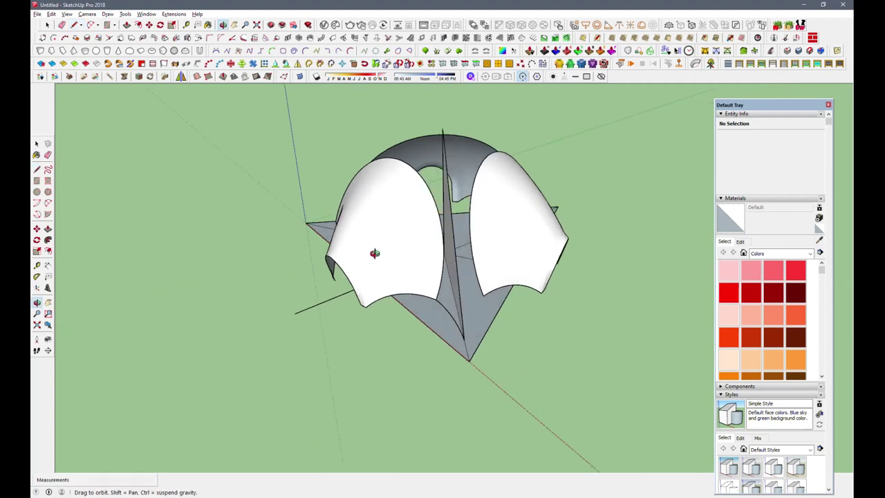
mouse_move(411, 325)
middle_mouse_down()
mouse_move(395, 296)
mouse_move(521, 260)
mouse_move(559, 258)
mouse_move(545, 265)
mouse_move(567, 273)
mouse_move(599, 267)
mouse_move(213, 145)
middle_mouse_up()
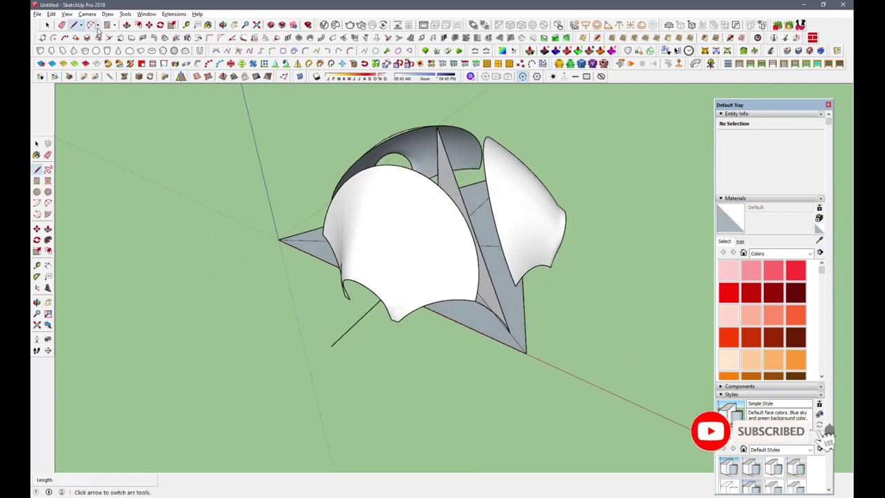
Draw a horizontal circle centred on the vertical fin's tip above the three shells
left_click(114, 25)
left_click(124, 58)
middle_click_drag(408, 249, 424, 265)
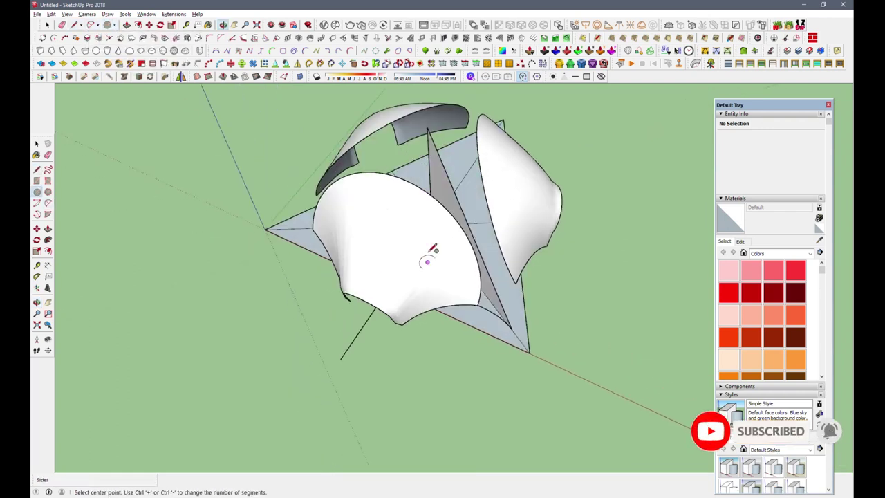
middle_click_drag(430, 137, 430, 211)
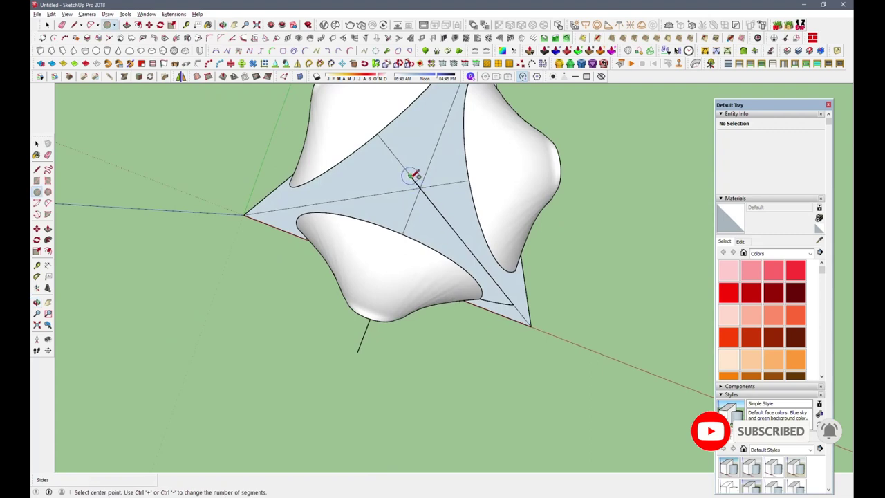
left_click(413, 176)
mouse_move(415, 174)
middle_mouse_down()
mouse_move(399, 186)
mouse_move(395, 267)
middle_mouse_up()
key("Escape")
mouse_move(406, 187)
middle_mouse_down()
mouse_move(390, 256)
mouse_move(400, 159)
mouse_move(402, 193)
middle_mouse_up()
left_click(403, 194)
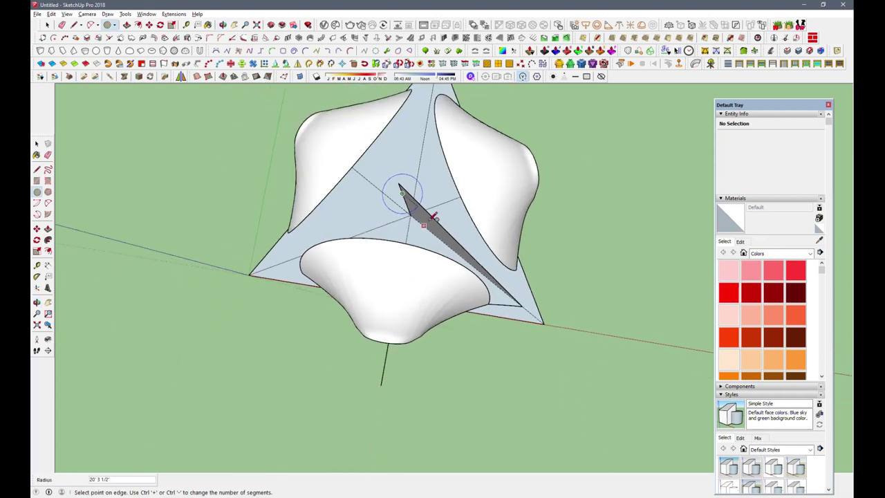
left_click(443, 182)
key("space")
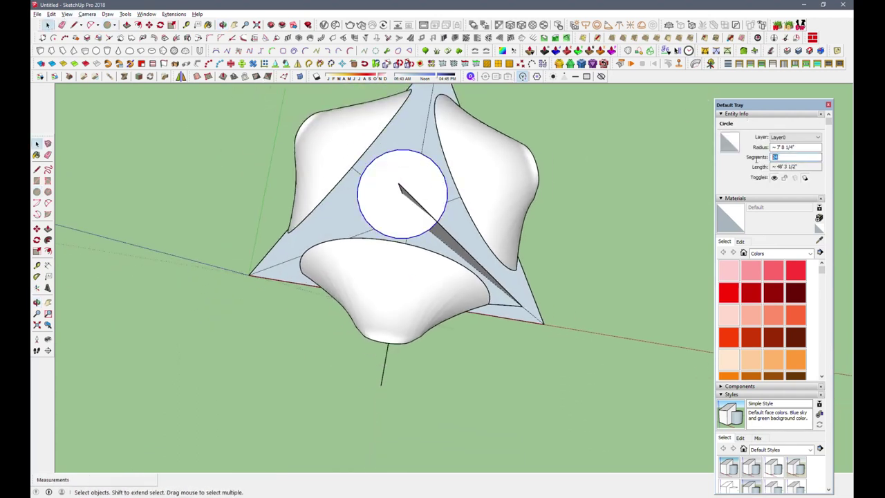
left_click(654, 197)
middle_click_drag(655, 197, 460, 229)
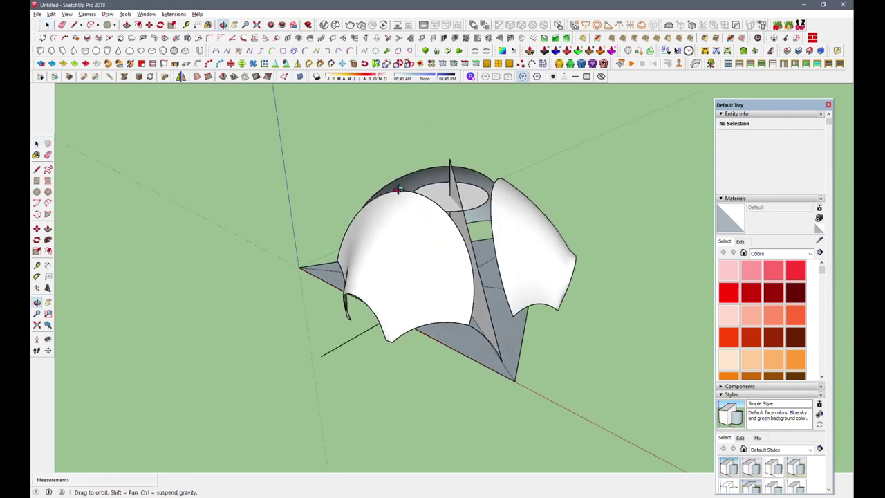
Trace a line from the point where the fin's sloping edge meets the circle
left_click(462, 223)
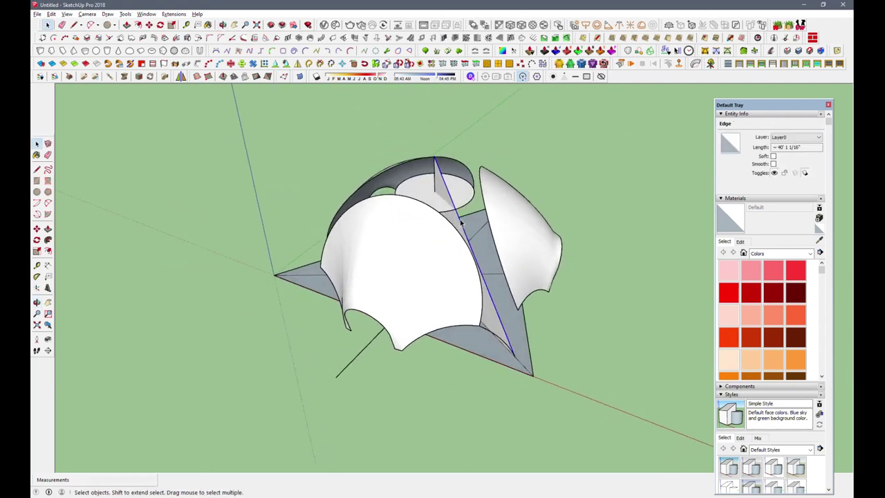
key("l")
scroll(443, 194, "up", 2)
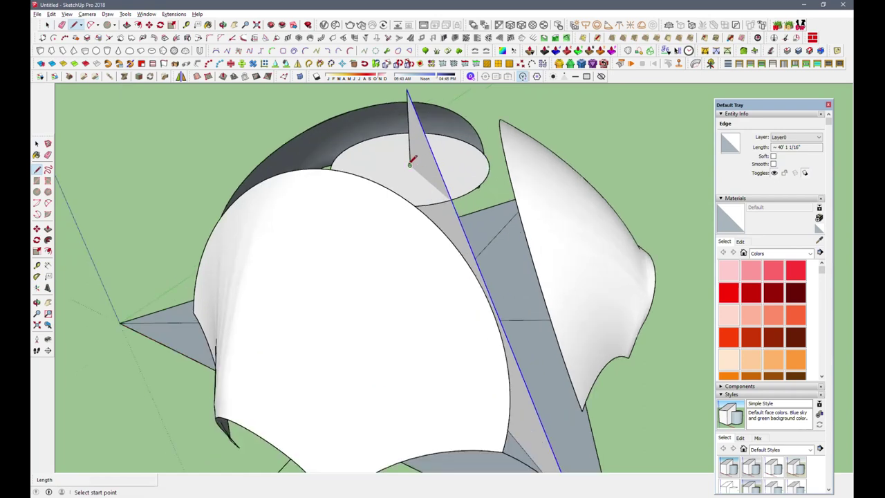
scroll(446, 183, "up", 2)
left_click(385, 142)
scroll(445, 181, "up", 2)
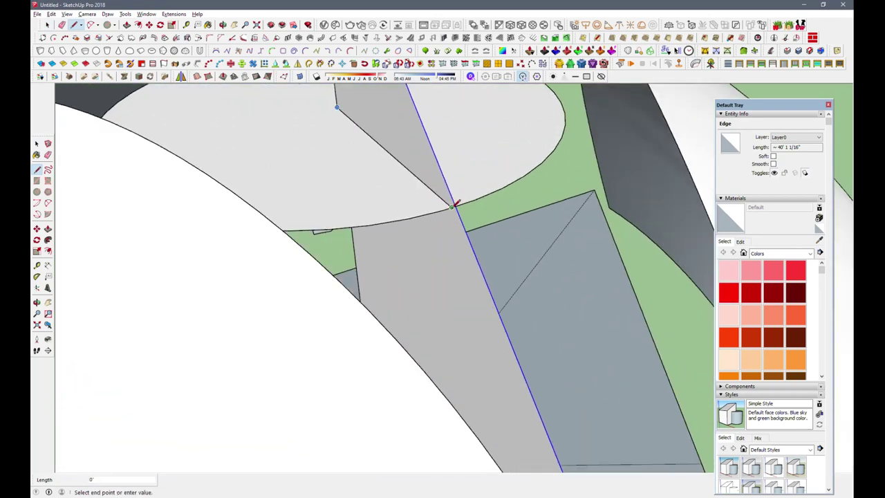
scroll(453, 205, "down", 3)
scroll(425, 173, "down", 2)
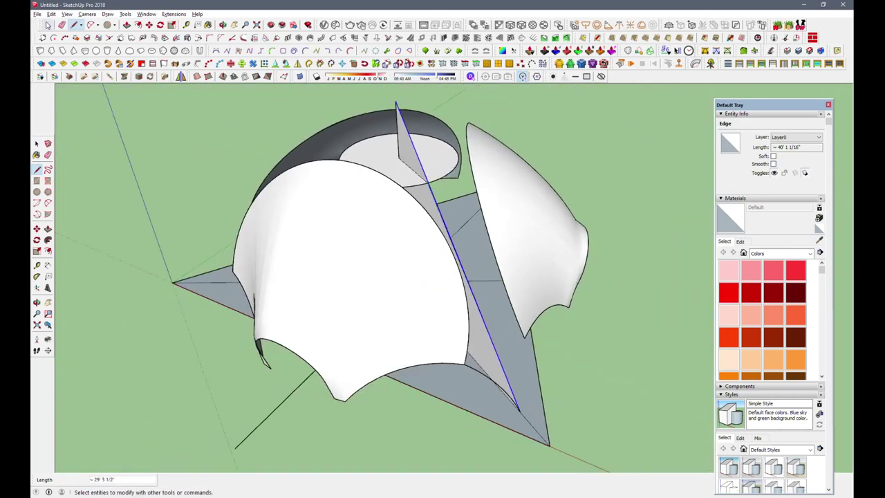
Erase the stray edges left around the circle
left_click(62, 25)
scroll(434, 181, "up", 3)
scroll(433, 181, "up", 2)
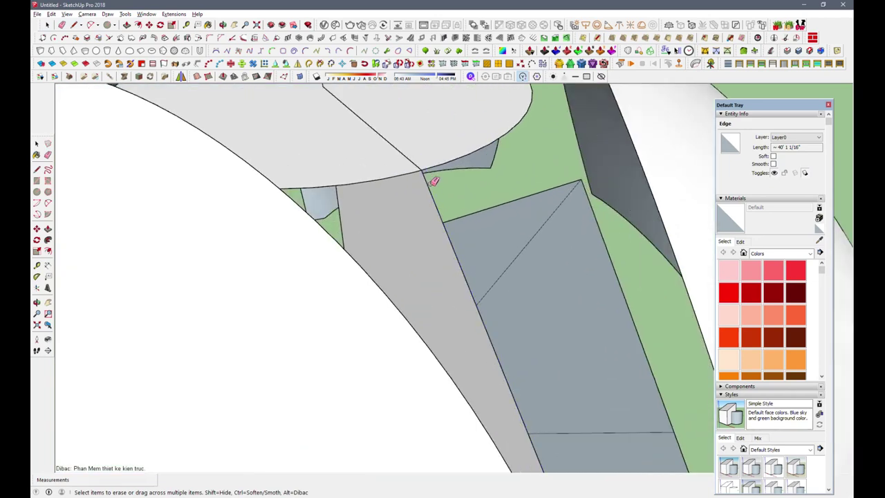
scroll(434, 181, "down", 5)
mouse_move(450, 203)
middle_mouse_down()
mouse_move(389, 284)
mouse_move(288, 203)
mouse_move(222, 173)
mouse_move(184, 213)
middle_mouse_up()
left_click(140, 51)
Push/Pull the circular disc upward into a short cylindrical drum
left_click(127, 25)
scroll(464, 193, "up", 2)
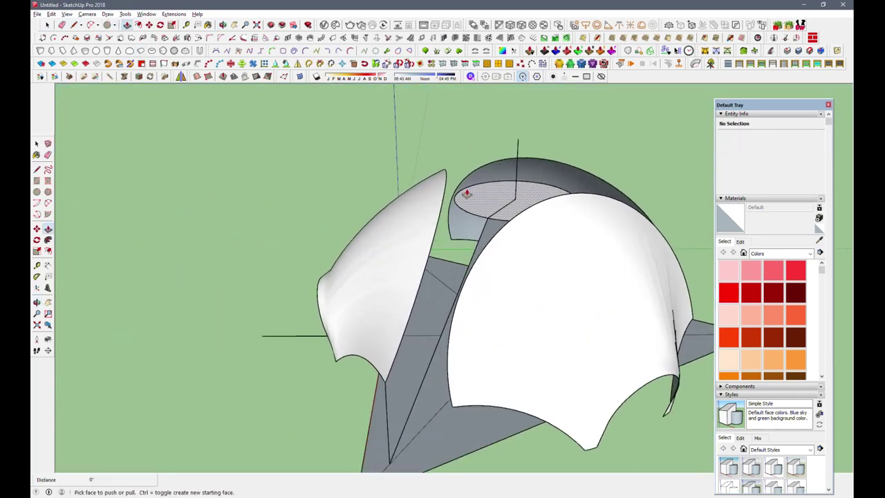
left_click(464, 193)
scroll(447, 172, "up", 3)
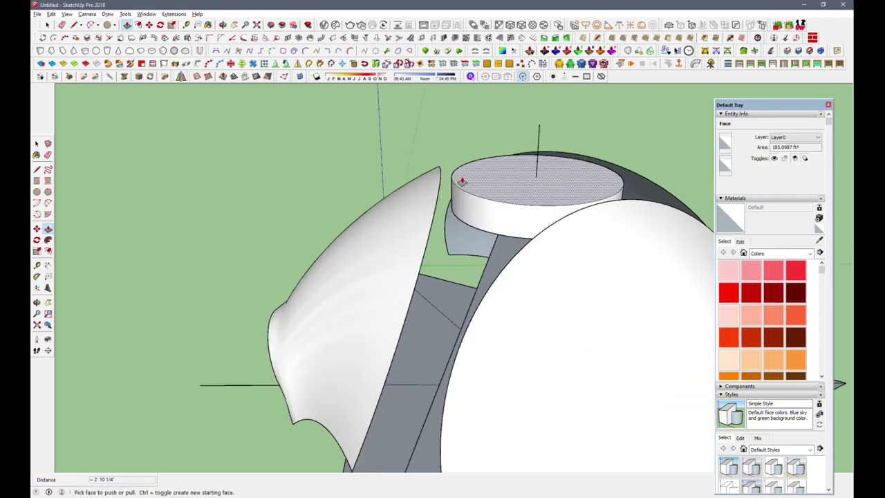
scroll(461, 184, "up", 2)
middle_click_drag(461, 198, 464, 135)
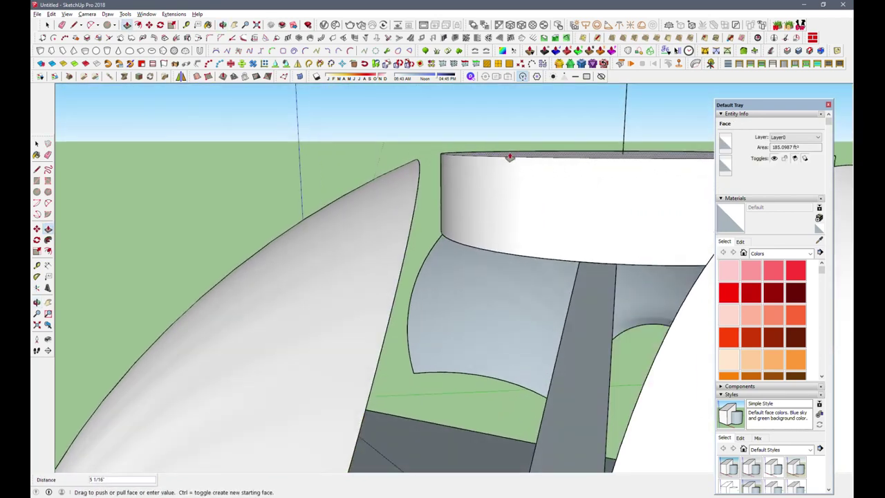
left_click(515, 156)
middle_click_drag(515, 157, 460, 255)
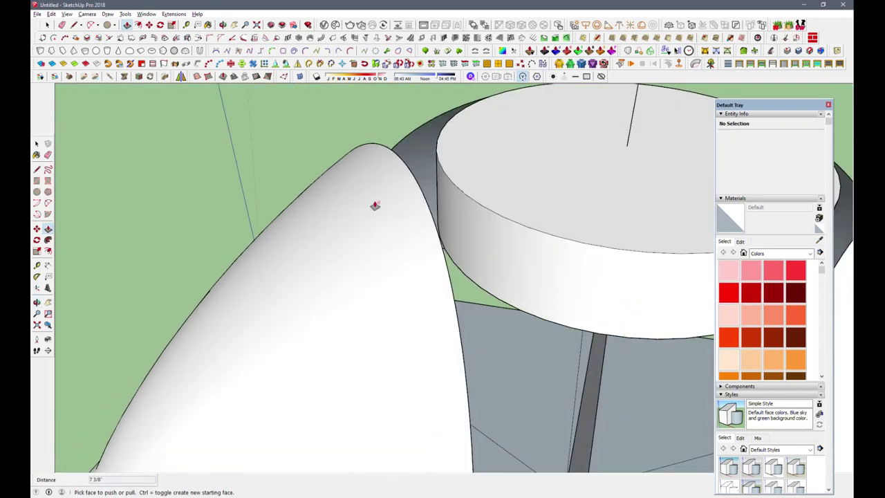
Begin a line outline from the cylinder's top edge
left_click(75, 26)
scroll(471, 308, "down", 3)
scroll(494, 161, "down", 2)
left_click(493, 129)
Complete the outline into an upright rectangular wall face beside a shell
left_click(244, 210)
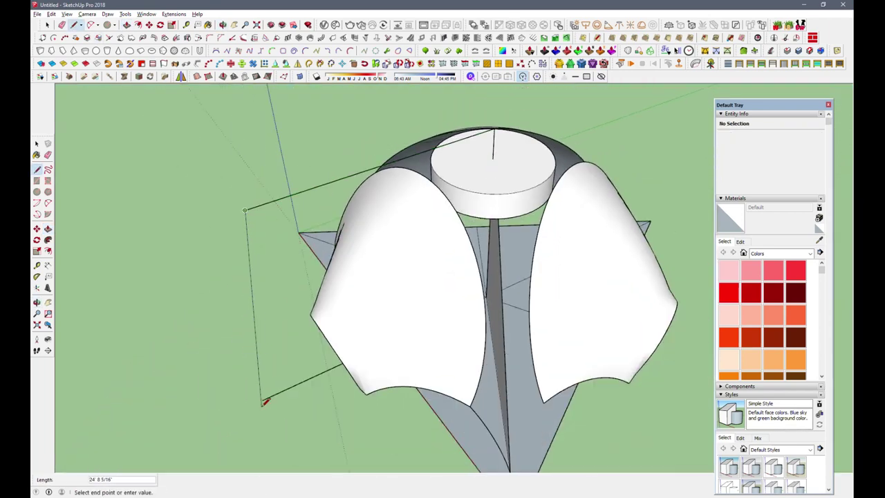
left_click(263, 399)
scroll(364, 336, "up", 3)
scroll(300, 326, "down", 3)
middle_click_drag(300, 326, 241, 349)
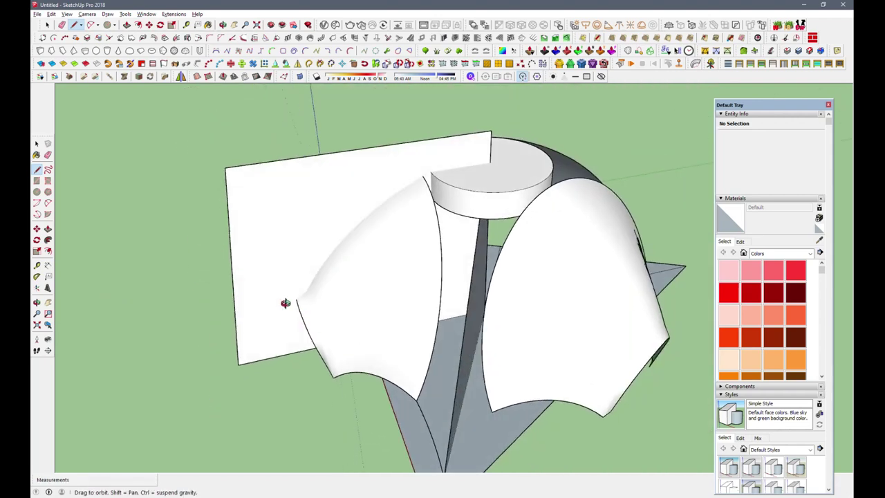
Draw 2-point arcs from the cylinder top to the wall's top corner
left_click(90, 27)
scroll(415, 173, "up", 3)
left_click(409, 172)
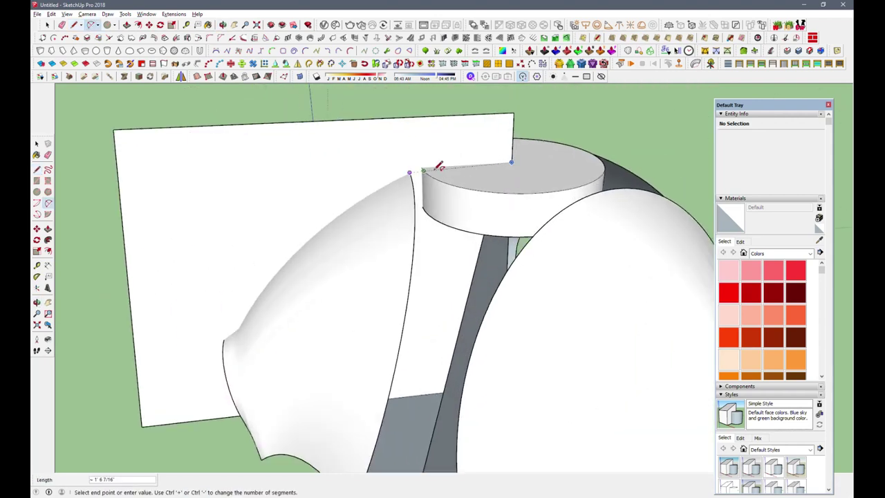
left_click(512, 160)
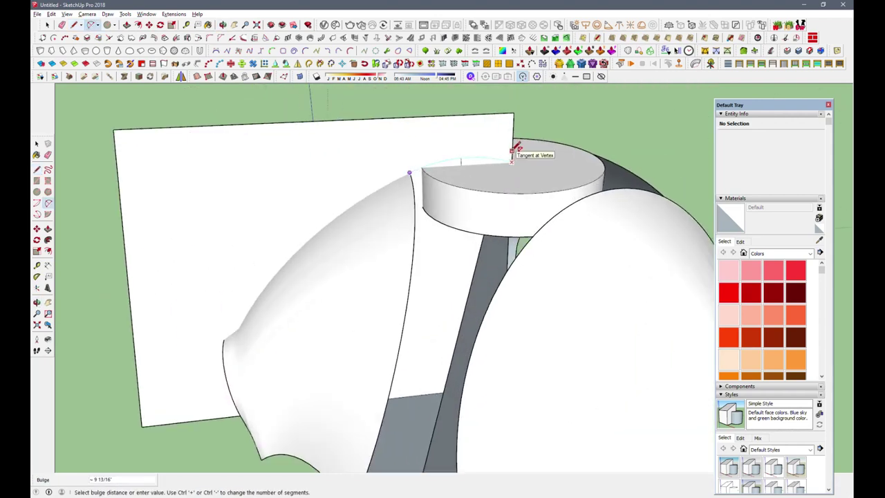
left_click(515, 149)
left_click(512, 144)
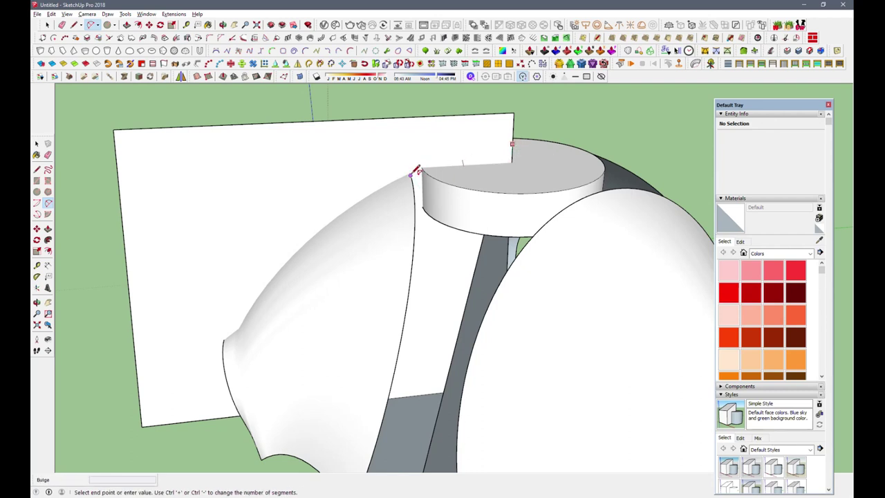
left_click(413, 173)
scroll(477, 152, "up", 2)
left_click(482, 146)
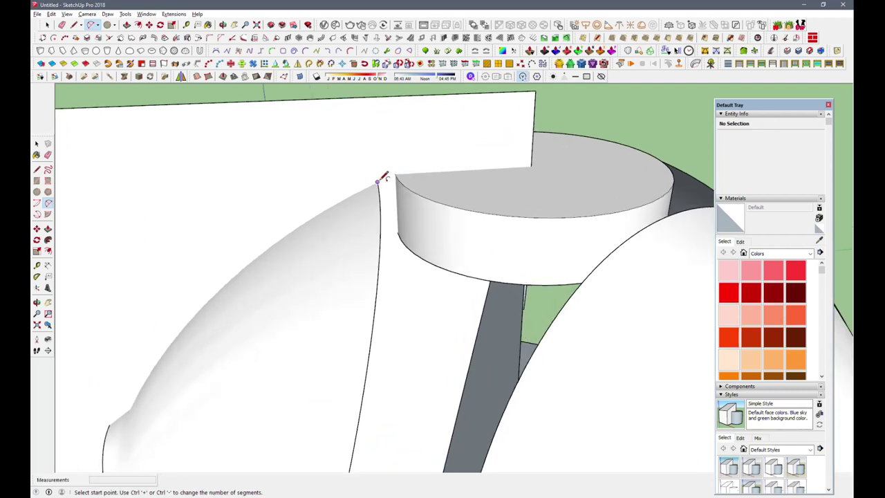
left_click(533, 134)
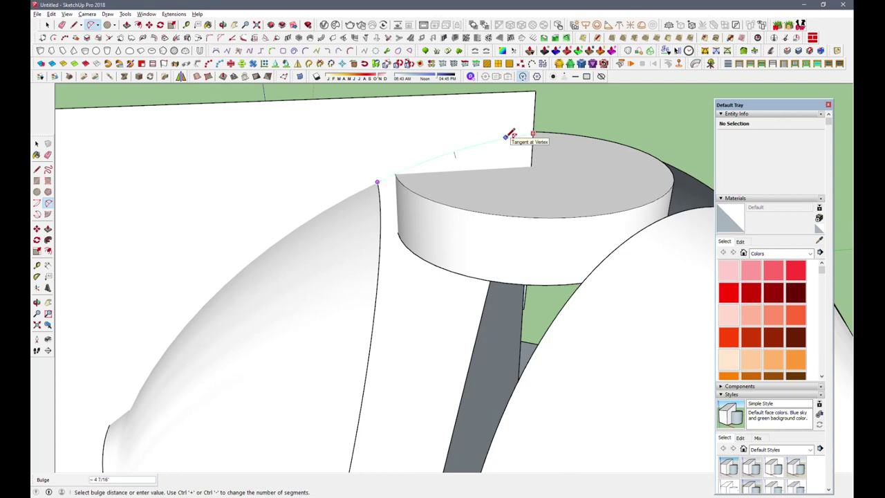
middle_click_drag(509, 134, 466, 278)
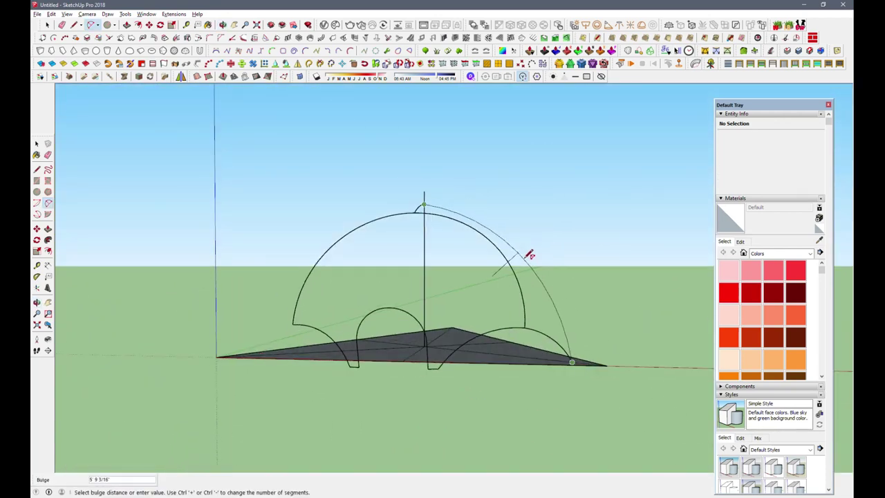
Finish the first arc curving down the wall to its lower corner
left_click(527, 255)
middle_click_drag(509, 322, 261, 316)
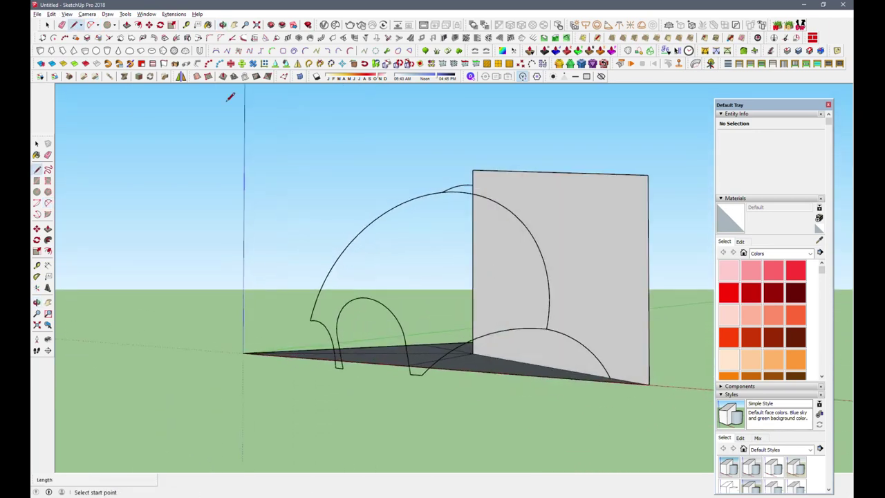
left_click(610, 377)
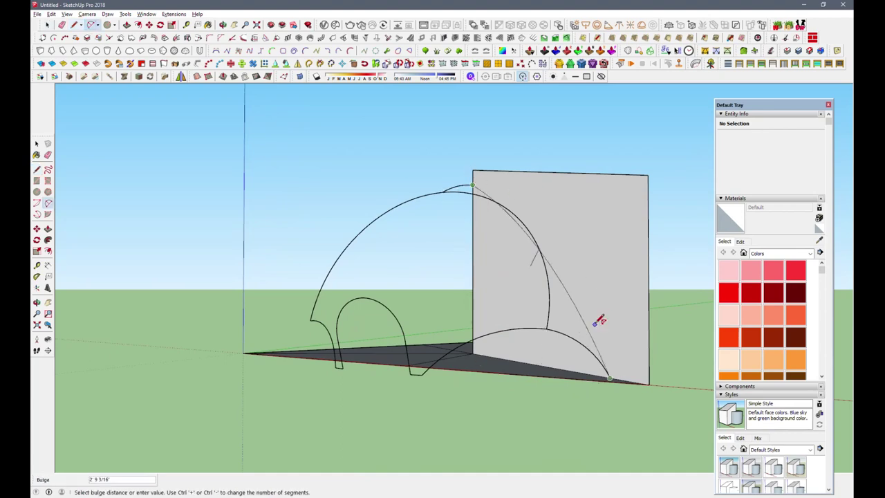
left_click(607, 305)
middle_click_drag(607, 306, 616, 339)
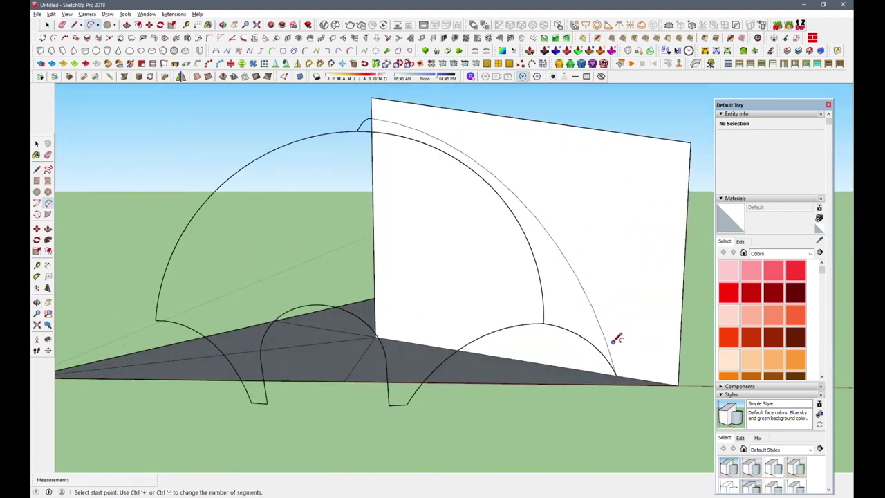
Draw a second arc from the wall's top endpoint to its bottom corner
left_click(382, 94)
mouse_move(487, 223)
middle_mouse_down()
mouse_move(286, 154)
mouse_move(325, 152)
middle_mouse_up()
scroll(446, 166, "up", 3)
mouse_move(446, 166)
middle_mouse_down()
mouse_move(391, 168)
mouse_move(425, 217)
mouse_move(587, 168)
mouse_move(506, 234)
middle_mouse_up()
left_click(609, 371)
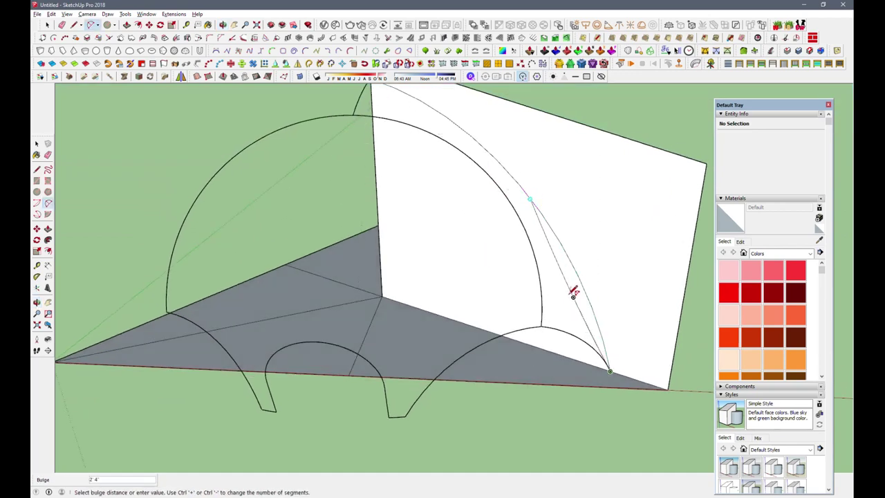
scroll(569, 291, "up", 3)
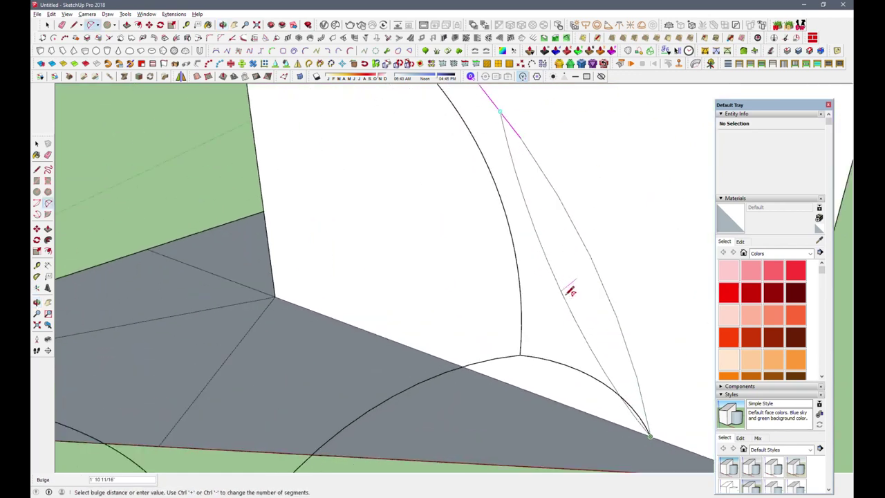
left_click(575, 297)
Start another arc near the wall's bottom corner
mouse_move(575, 328)
middle_mouse_down()
mouse_move(430, 280)
mouse_move(480, 415)
middle_mouse_up()
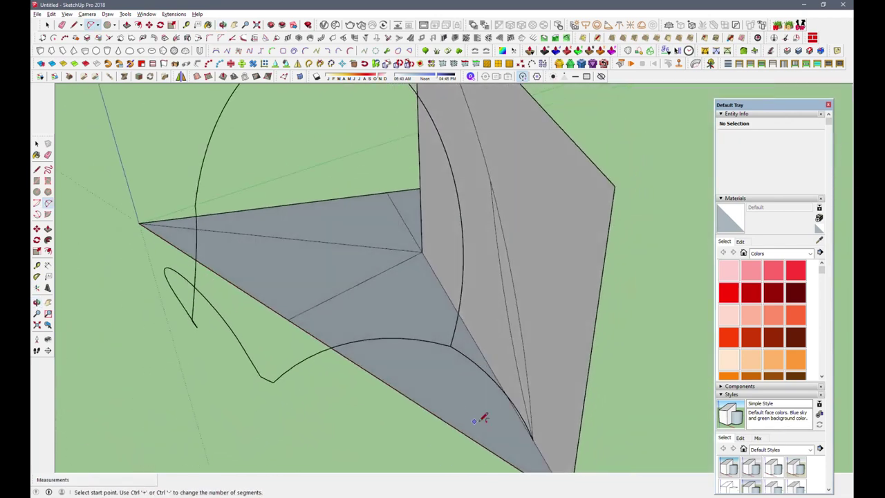
scroll(480, 415, "up", 3)
left_click(511, 379)
mouse_move(555, 401)
middle_mouse_down()
mouse_move(510, 415)
mouse_move(597, 283)
mouse_move(562, 375)
mouse_move(493, 421)
middle_mouse_up()
scroll(477, 198, "up", 3)
scroll(480, 170, "up", 2)
left_click(456, 159)
Cancel the unfinished arc and erase the short stray edges near the wall arcs' lower tip
key("Escape")
key("e")
scroll(477, 173, "up", 3)
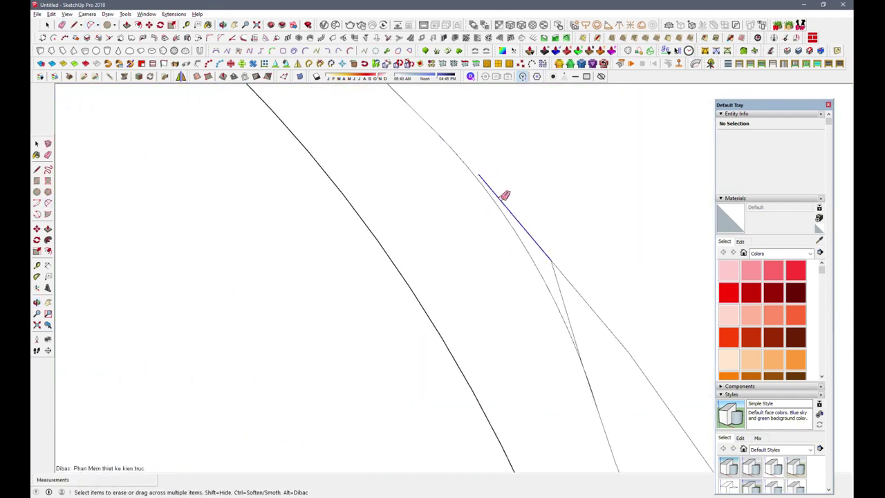
scroll(570, 287, "up", 3)
scroll(553, 306, "up", 3)
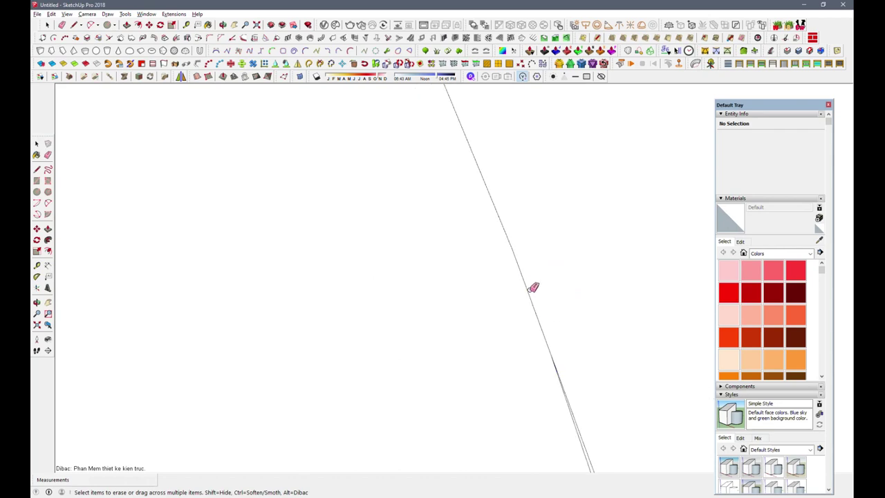
scroll(453, 225, "down", 2)
scroll(452, 208, "down", 3)
scroll(518, 419, "down", 3)
scroll(537, 365, "up", 3)
scroll(539, 358, "up", 2)
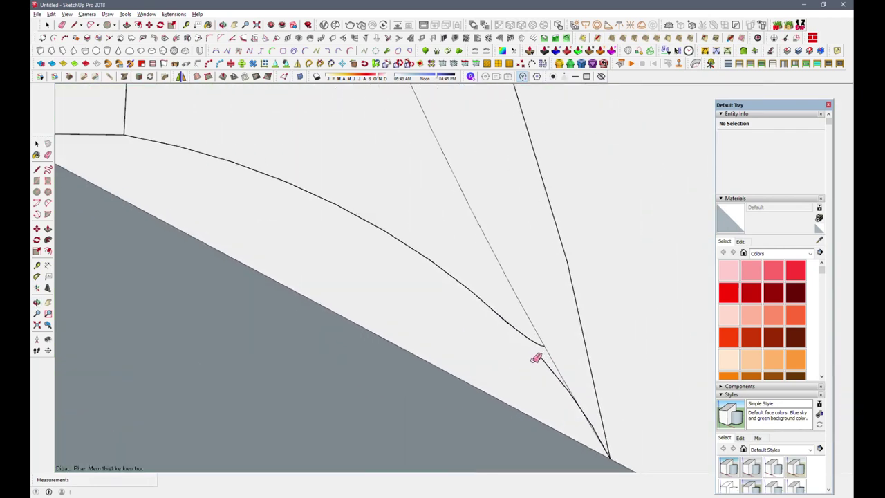
scroll(510, 319, "up", 3)
scroll(523, 319, "down", 2)
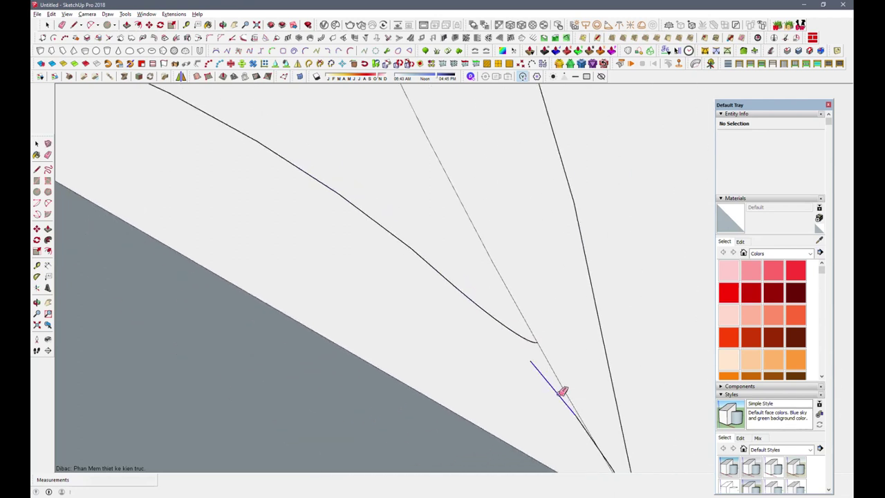
scroll(579, 416, "up", 2)
scroll(595, 421, "down", 2)
scroll(636, 401, "up", 2)
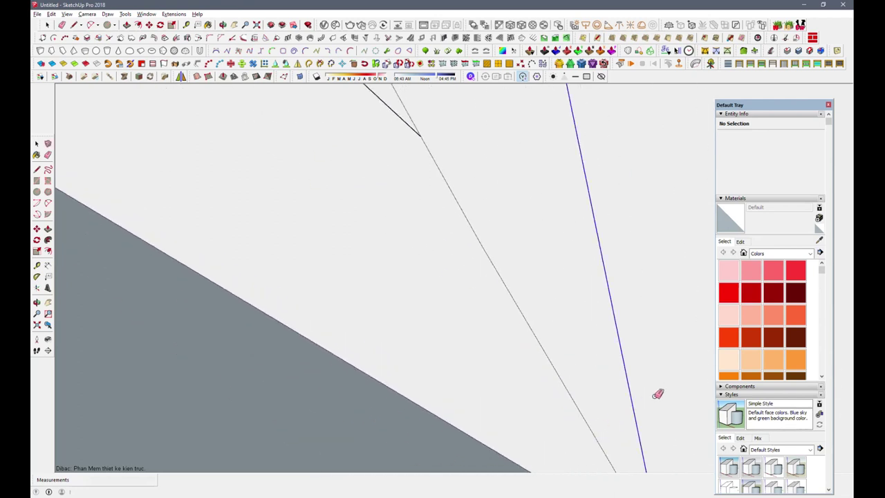
scroll(581, 415, "down", 3)
scroll(540, 371, "down", 2)
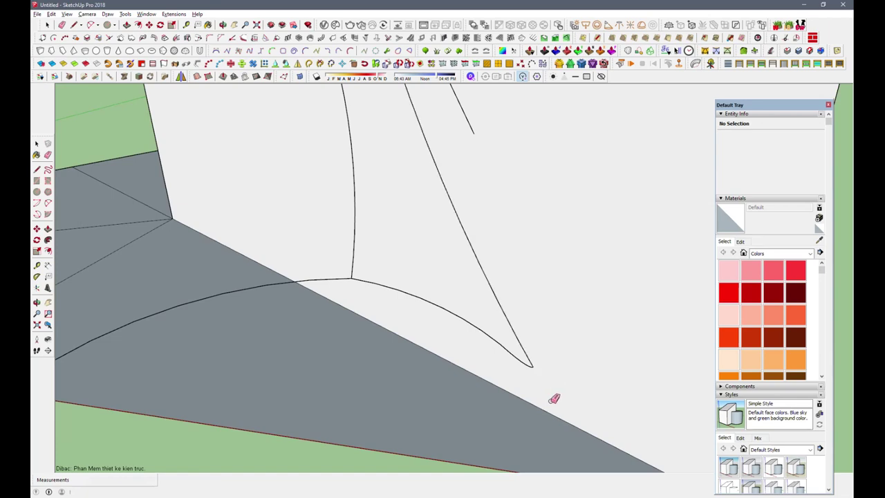
scroll(556, 384, "down", 2)
scroll(460, 139, "down", 5)
mouse_move(421, 231)
middle_mouse_down()
mouse_move(453, 150)
mouse_move(551, 166)
middle_mouse_up()
left_click(47, 26)
Loft a Curviloft surface between the large arch and the wall curve as one group
left_click(772, 158)
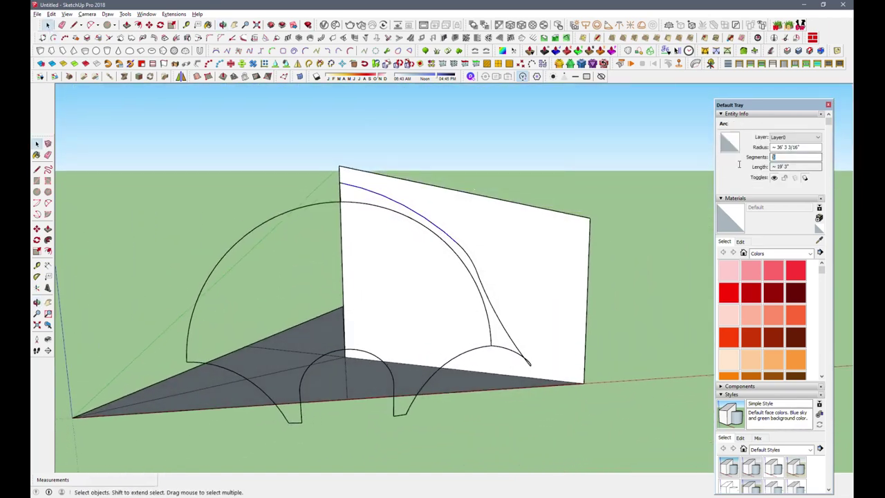
middle_click_drag(436, 221, 450, 227)
scroll(450, 227, "up", 3)
mouse_move(470, 286)
middle_mouse_down()
mouse_move(225, 227)
mouse_move(466, 358)
mouse_move(477, 426)
middle_mouse_up()
scroll(466, 358, "down", 3)
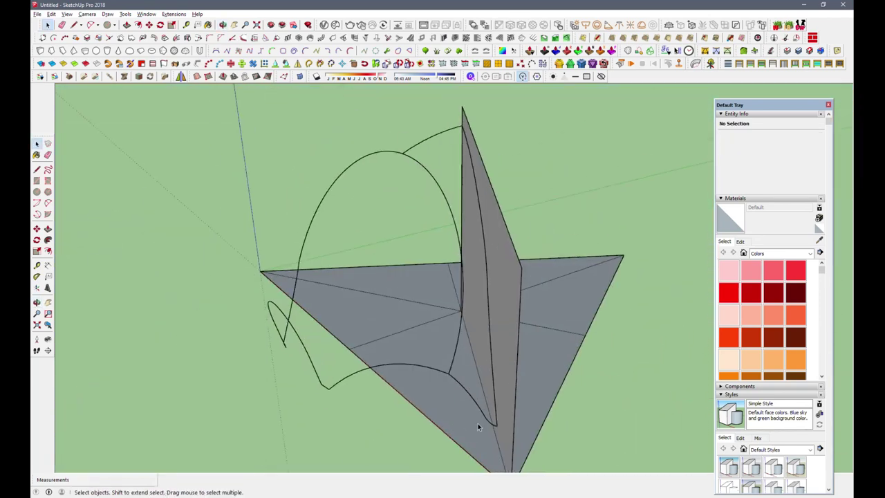
left_click(492, 425)
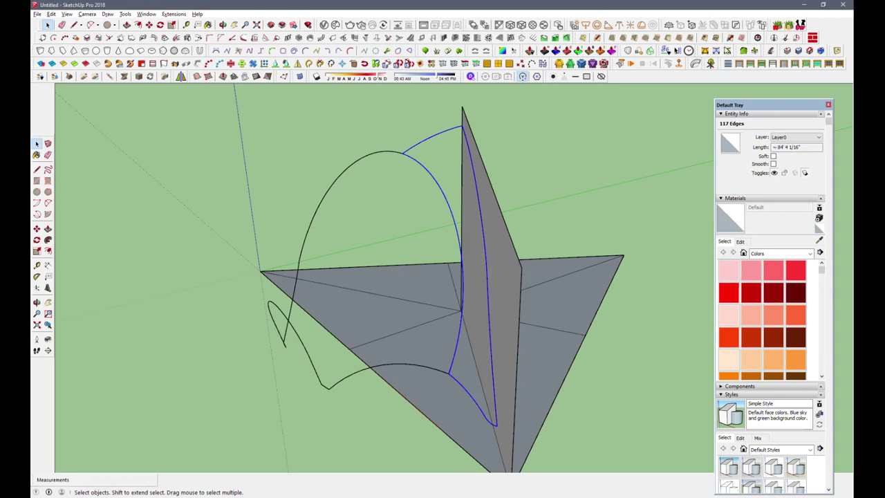
left_click(653, 54)
middle_click_drag(444, 386, 466, 413)
key("Return")
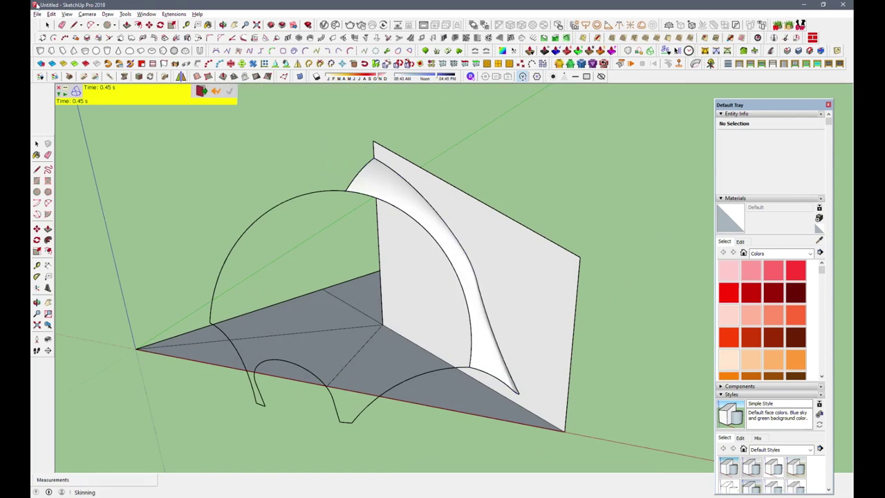
middle_click_drag(398, 200, 387, 194)
left_click(390, 197)
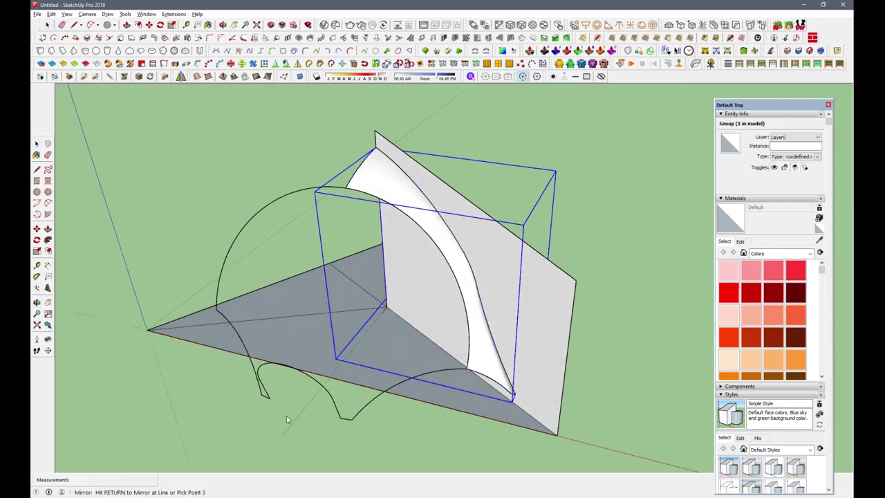
Finish the mirrored arch, Curviloft-skin the arch edges into a dome surface, and delete the flat wall
key("Return")
left_click(223, 280)
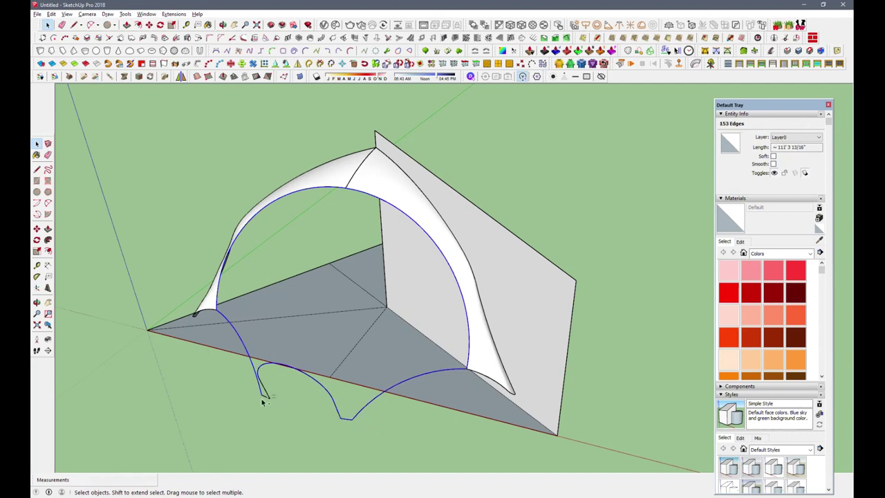
left_click(652, 56)
middle_click_drag(294, 339, 474, 204)
key("Return")
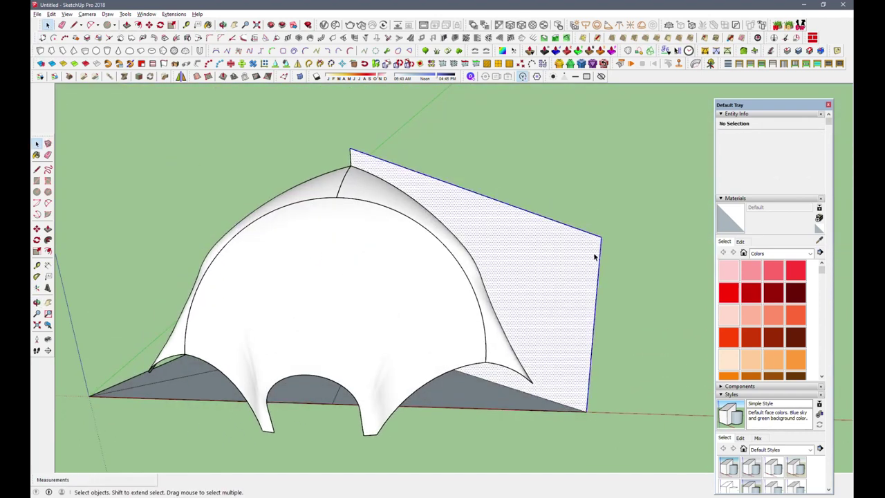
key("Delete")
middle_click_drag(526, 205, 397, 172)
Rotate-copy the three surface groups by 120° about the base centre to fill every gap
left_click(477, 300)
middle_click_drag(477, 300, 497, 264)
key("q")
left_click(527, 272)
left_click(528, 332)
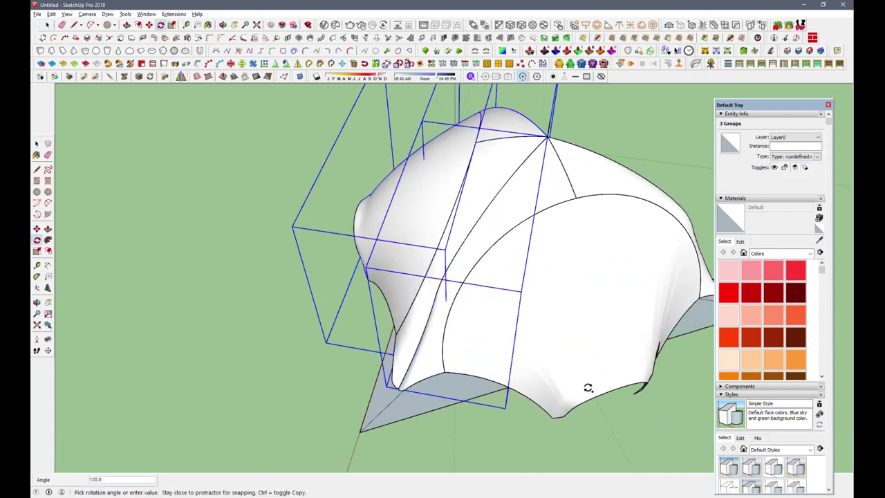
middle_click_drag(588, 388, 247, 239)
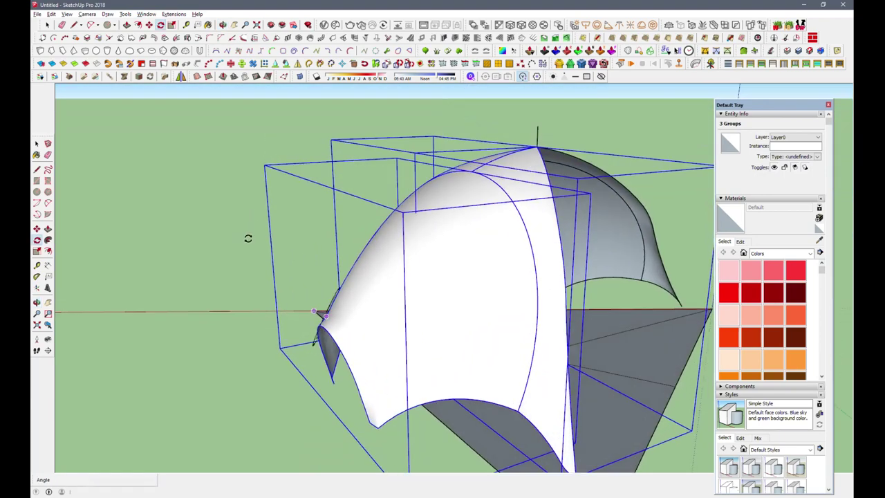
scroll(248, 239, "down", 2)
mouse_move(247, 237)
middle_mouse_down()
mouse_move(431, 272)
mouse_move(316, 296)
mouse_move(499, 284)
mouse_move(330, 201)
middle_mouse_up()
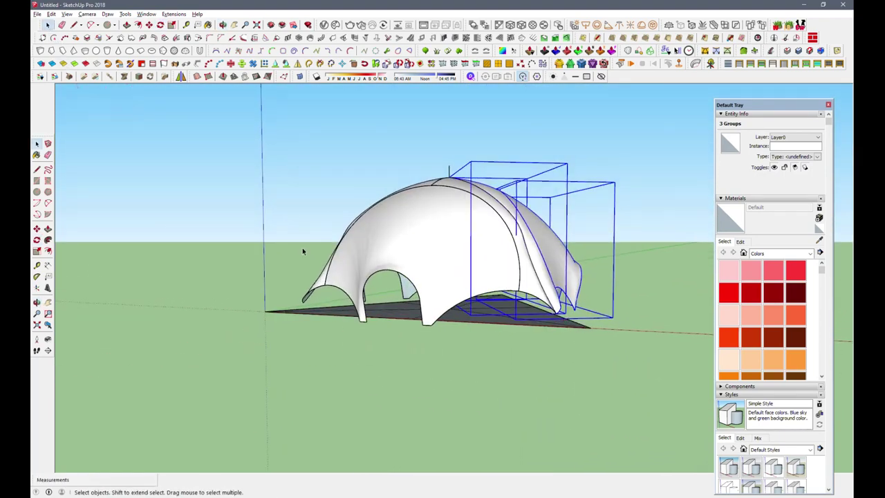
left_click(366, 346)
mouse_move(366, 346)
middle_mouse_down()
mouse_move(589, 318)
mouse_move(406, 192)
mouse_move(510, 375)
mouse_move(336, 262)
mouse_move(462, 241)
mouse_move(491, 156)
mouse_move(544, 300)
mouse_move(406, 276)
mouse_move(256, 302)
mouse_move(247, 345)
mouse_move(377, 272)
mouse_move(400, 330)
middle_mouse_up()
scroll(499, 355, "up", 1)
scroll(336, 263, "down", 2)
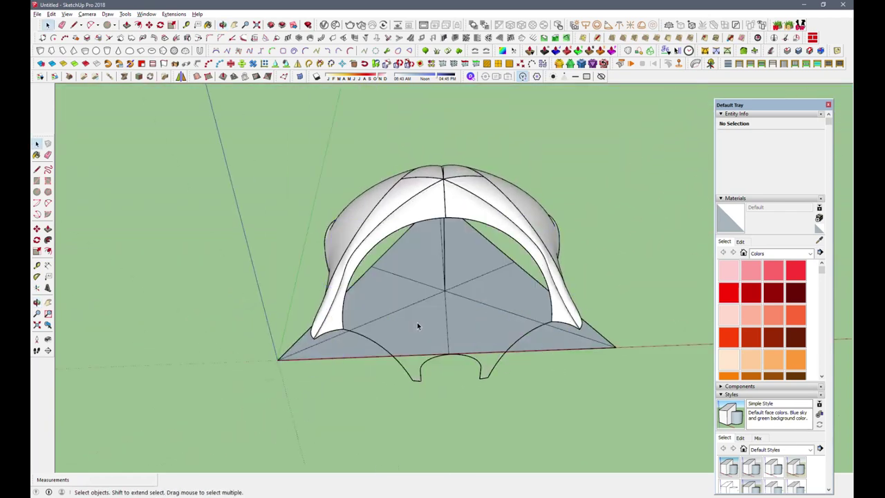
Undo the Curviloft shell and in-fill surfaces one by one until only the arch curves stand
middle_click_drag(500, 216, 470, 331)
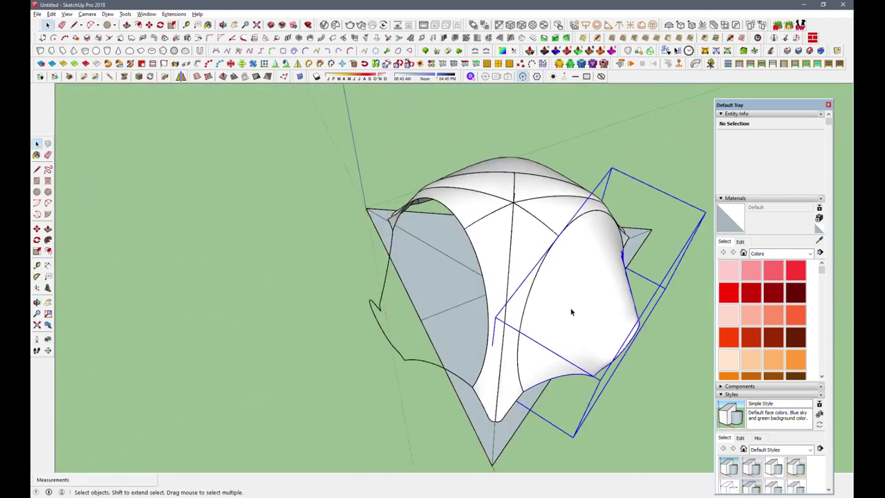
middle_click_drag(573, 311, 325, 347)
key("ctrl+z")
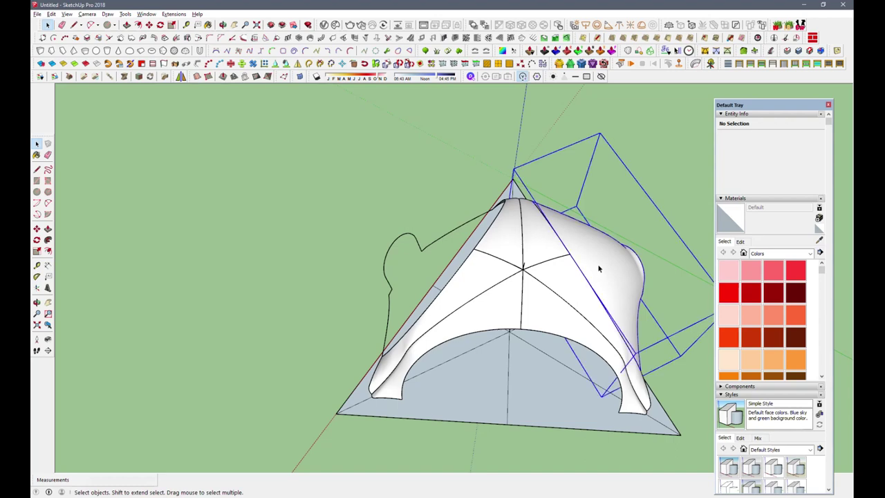
key("ctrl+z")
key("ctrl+z")
key("ctrl+z")
key("ctrl+z")
mouse_move(537, 243)
middle_mouse_down()
mouse_move(311, 348)
mouse_move(489, 218)
middle_mouse_up()
key("ctrl+z")
scroll(487, 201, "up", 2)
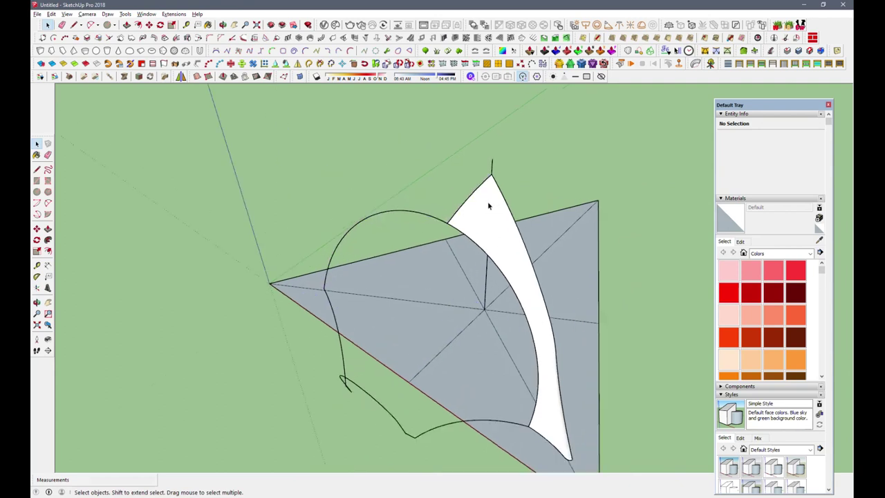
left_click(488, 202)
scroll(488, 201, "up", 2)
key("ctrl+z")
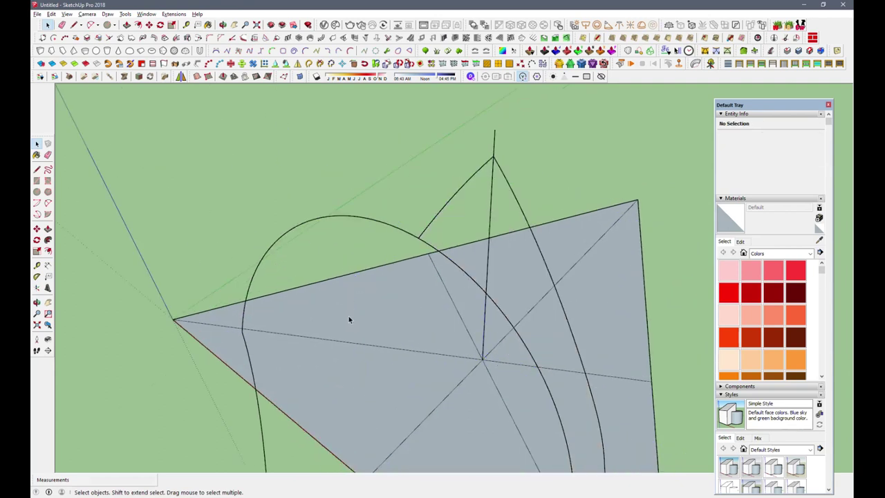
Draw a straight line ending at an endpoint near the shell apex
left_click(91, 25)
scroll(504, 148, "up", 1)
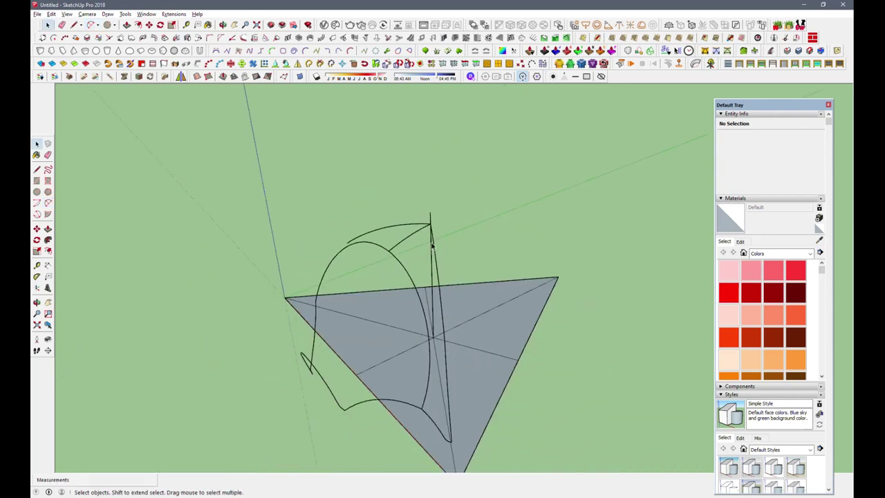
middle_click_drag(432, 246, 576, 302)
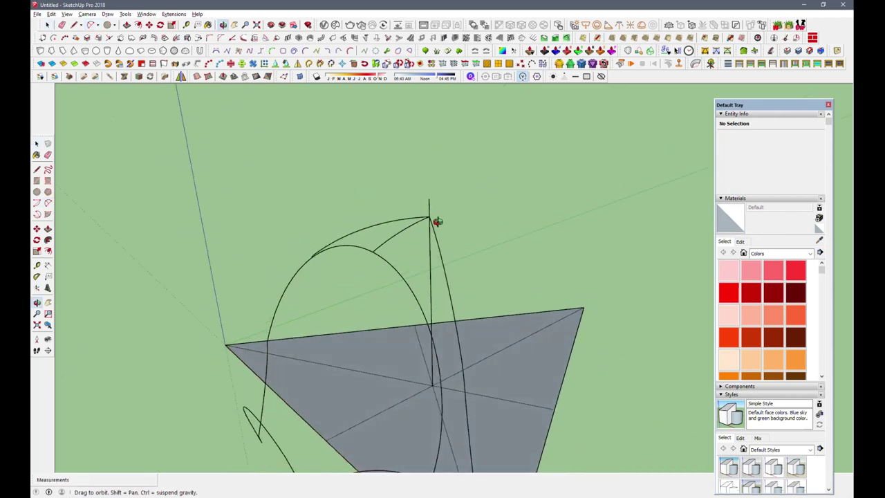
scroll(406, 247, "up", 2)
mouse_move(406, 247)
middle_mouse_down()
mouse_move(394, 253)
mouse_move(401, 229)
middle_mouse_up()
key("c")
left_click(72, 26)
middle_click_drag(304, 291, 347, 340)
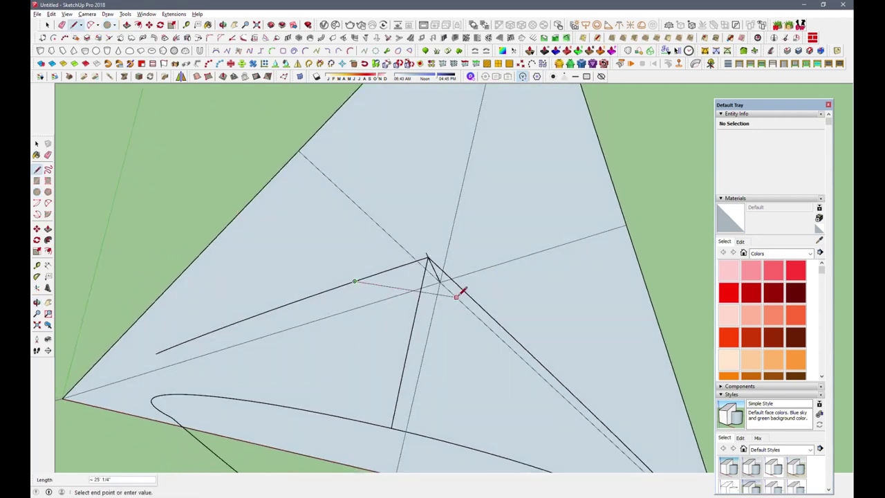
left_click(487, 309)
mouse_move(487, 310)
middle_mouse_down()
mouse_move(413, 231)
mouse_move(303, 174)
middle_mouse_up()
Draw a 2-point arc bridging the two sloped lines below the apex and erase the stray face
key("a")
left_click(496, 272)
left_click(356, 279)
mouse_move(438, 301)
middle_mouse_down()
mouse_move(346, 336)
mouse_move(415, 292)
middle_mouse_up()
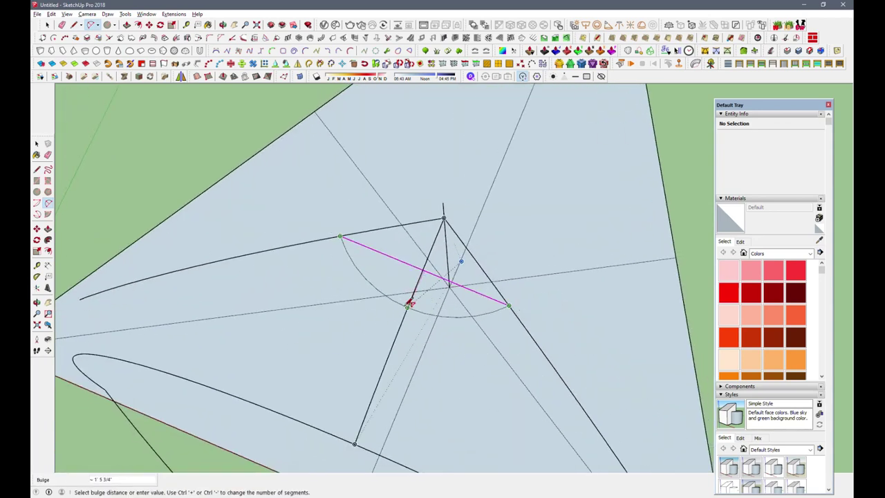
key("Escape")
left_click(341, 236)
left_click(509, 305)
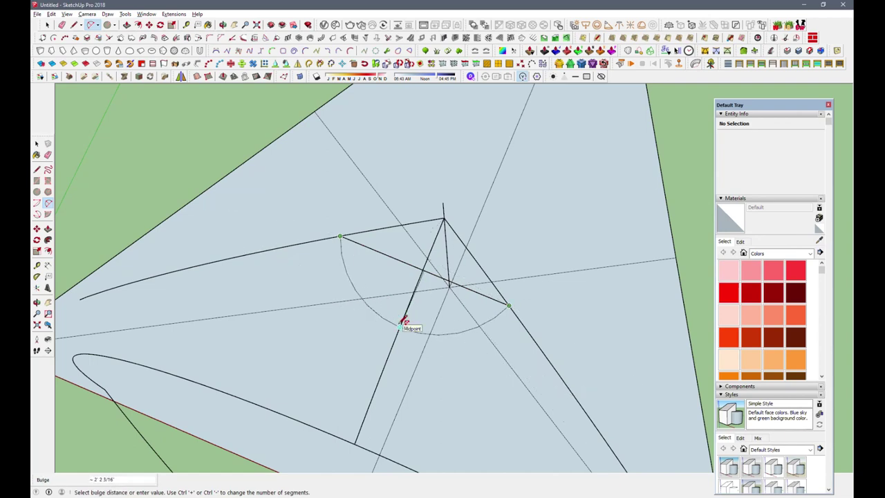
left_click(405, 323)
mouse_move(404, 322)
middle_mouse_down()
mouse_move(276, 238)
mouse_move(361, 229)
mouse_move(338, 162)
mouse_move(415, 167)
middle_mouse_up()
key("e")
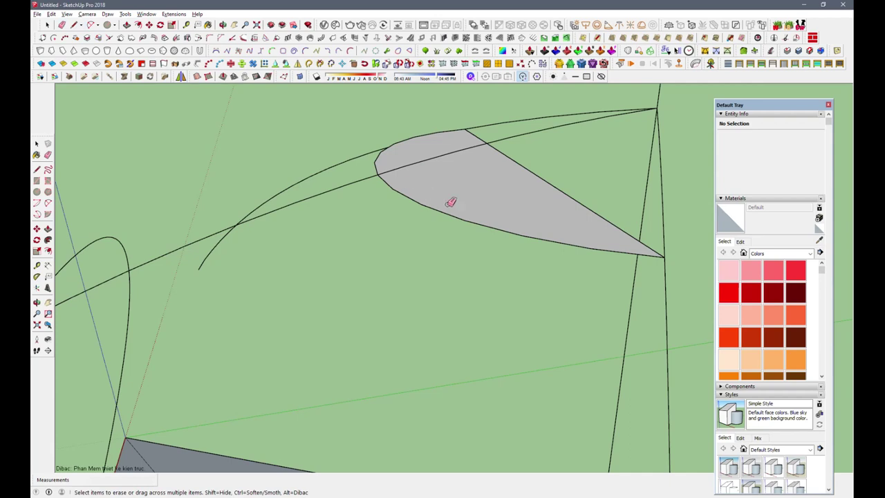
mouse_move(516, 188)
middle_mouse_down()
mouse_move(376, 180)
mouse_move(439, 251)
mouse_move(500, 201)
mouse_move(419, 231)
mouse_move(421, 276)
middle_mouse_up()
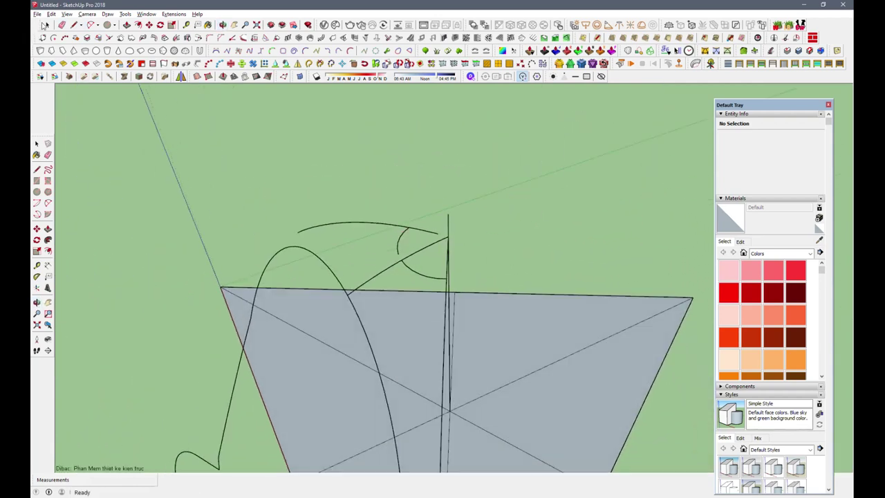
Select the apex arc, left sloped line and bottom arc, then trial a Curviloft skin and discard it
mouse_move(399, 229)
middle_mouse_down()
mouse_move(552, 364)
mouse_move(467, 282)
middle_mouse_up()
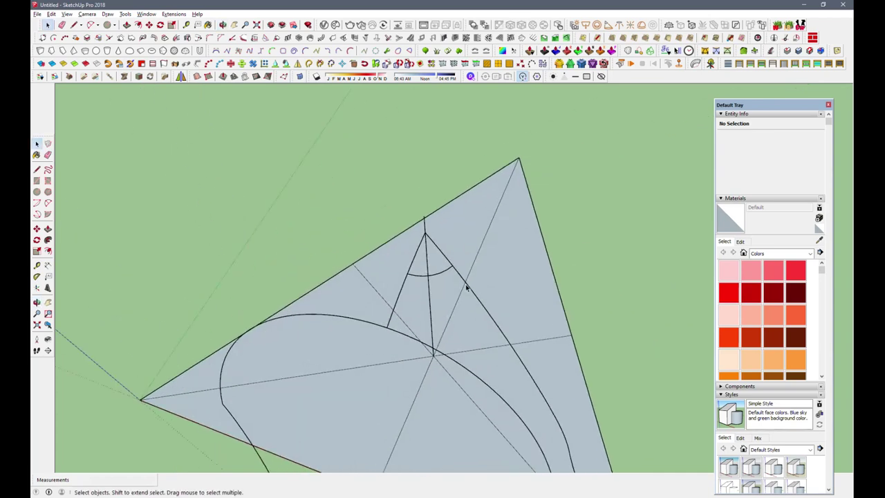
left_click(466, 283)
left_click(411, 286, "shift")
middle_click_drag(406, 286, 434, 321)
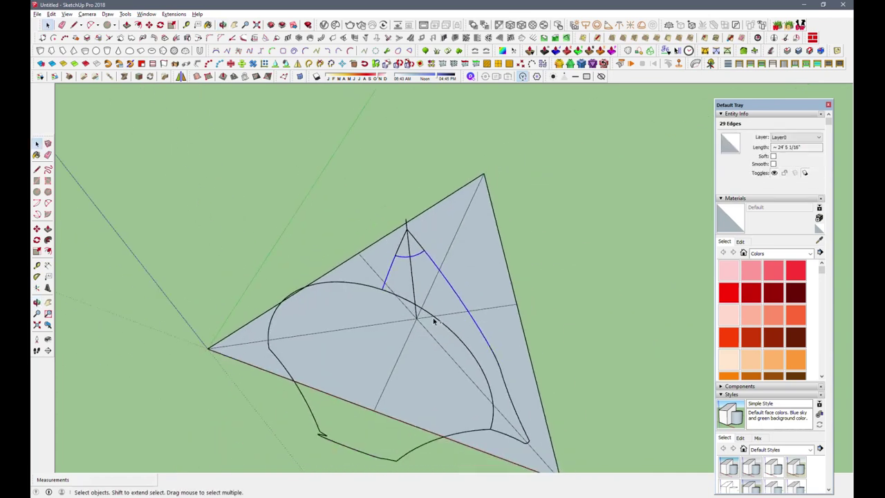
left_click(500, 436, "shift")
scroll(529, 446, "up", 3)
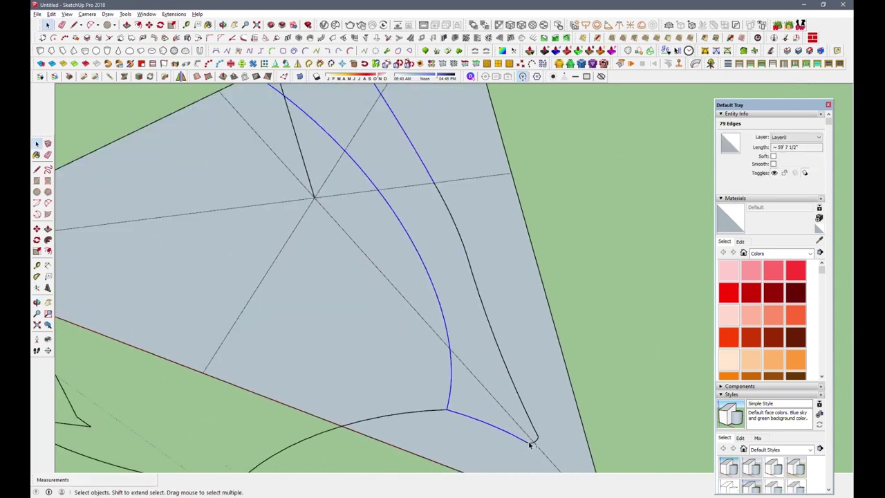
left_click(534, 436, "shift")
left_click(532, 429, "shift")
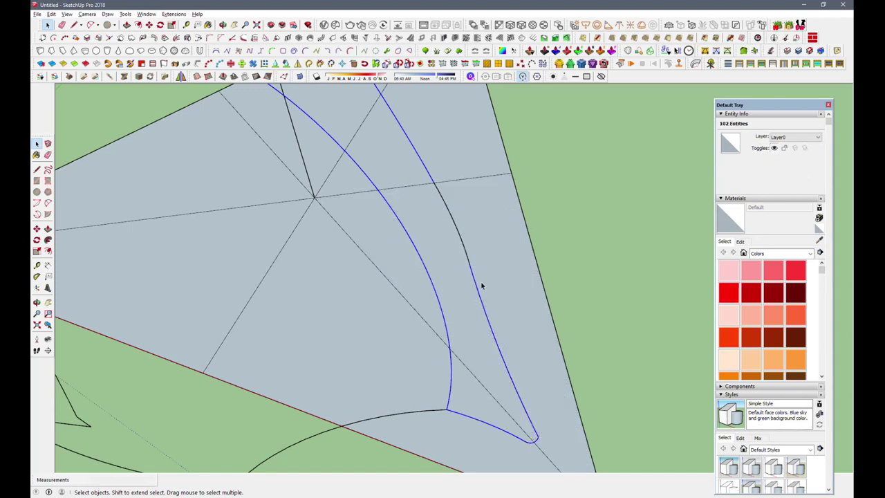
left_click(650, 53)
mouse_move(269, 352)
middle_mouse_down()
mouse_move(314, 274)
mouse_move(389, 273)
mouse_move(372, 311)
mouse_move(446, 320)
mouse_move(456, 305)
mouse_move(451, 288)
mouse_move(519, 264)
mouse_move(460, 316)
mouse_move(525, 316)
mouse_move(460, 355)
middle_mouse_up()
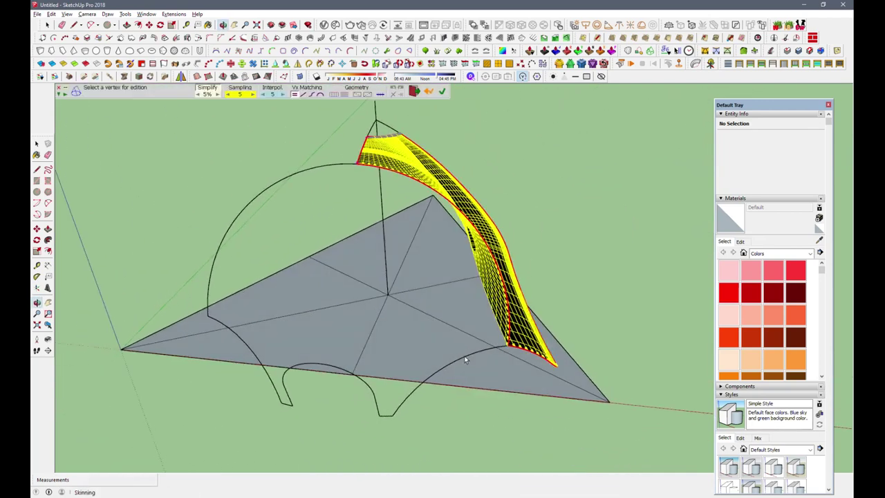
key("Escape")
Start a small arc between the two curve ends at the lower tip
mouse_move(520, 273)
middle_mouse_down()
mouse_move(221, 292)
mouse_move(342, 124)
mouse_move(233, 184)
middle_mouse_up()
key("a")
scroll(441, 222, "up", 3)
left_click(492, 277)
left_click(522, 275)
mouse_move(522, 275)
middle_mouse_down()
mouse_move(530, 450)
mouse_move(503, 319)
mouse_move(516, 350)
middle_mouse_up()
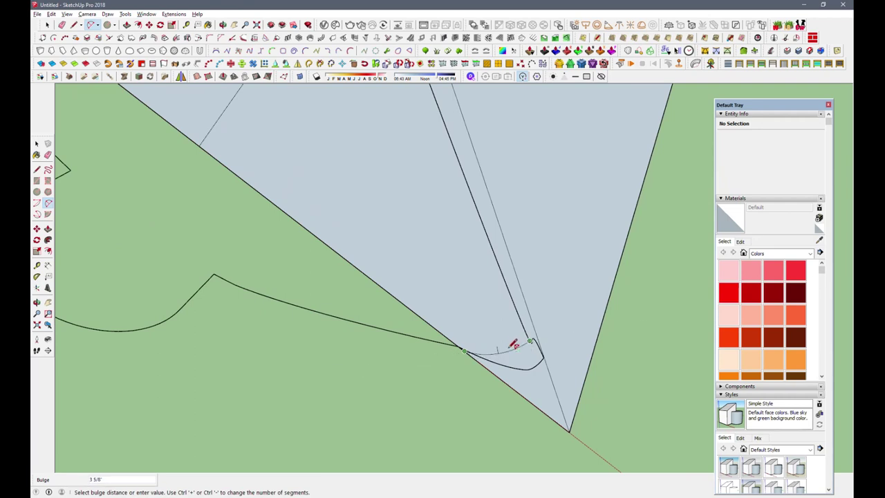
Set the small tip arc's bulge to close the lower tip
left_click(513, 346)
middle_click_drag(513, 346, 504, 281)
scroll(504, 281, "down", 3)
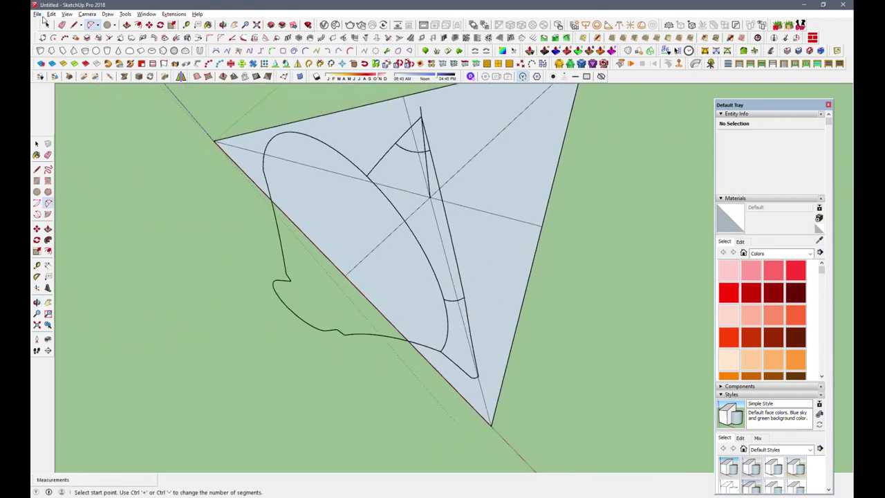
Select the edge profile: the tip arc, the long sloped line and the shaded face
left_click(407, 158)
left_click(414, 147)
left_click(448, 243, "shift")
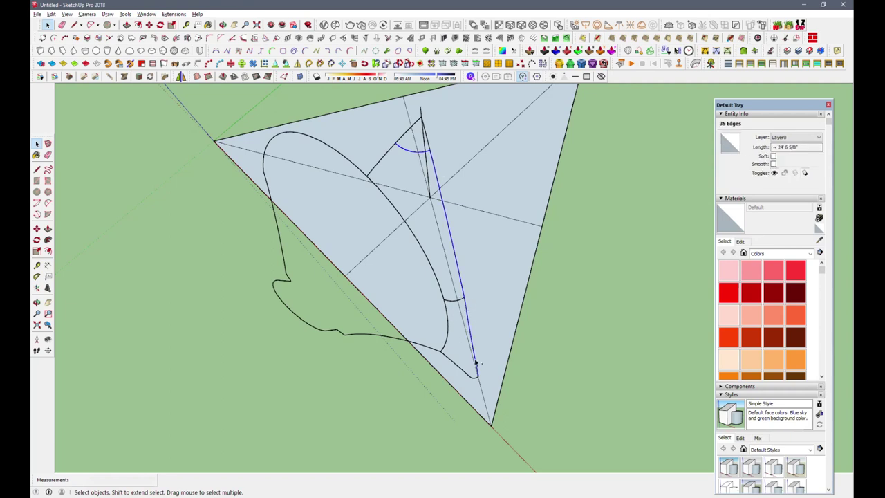
scroll(475, 363, "up", 1)
left_click(443, 332, "shift")
middle_click_drag(442, 332, 380, 236)
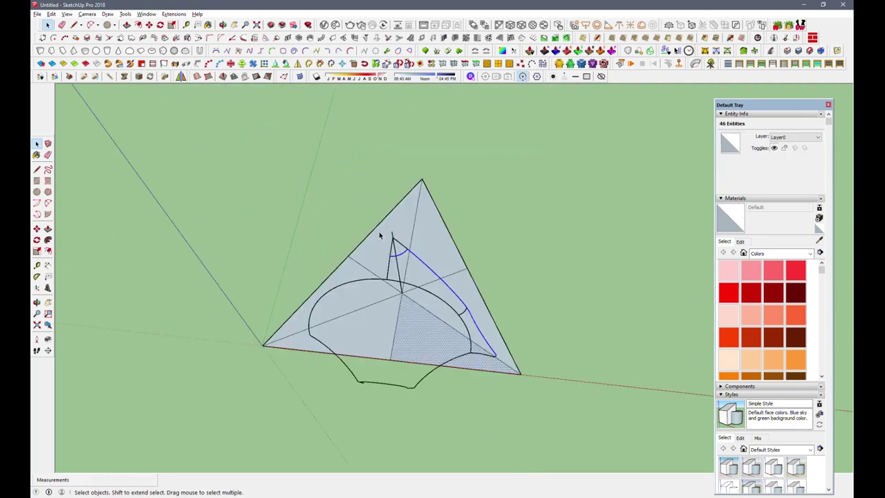
Copy the selected profile beside the base with Move and Ctrl
left_click_drag(505, 368, 506, 370)
scroll(414, 311, "down", 2)
key("m")
key("ctrl")
left_click(336, 278)
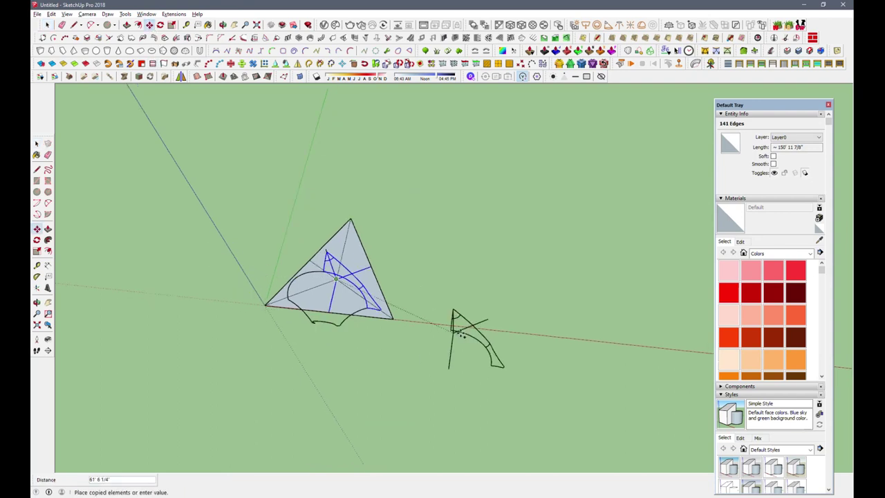
left_click(456, 296)
scroll(456, 296, "up", 2)
scroll(443, 263, "up", 2)
key("space")
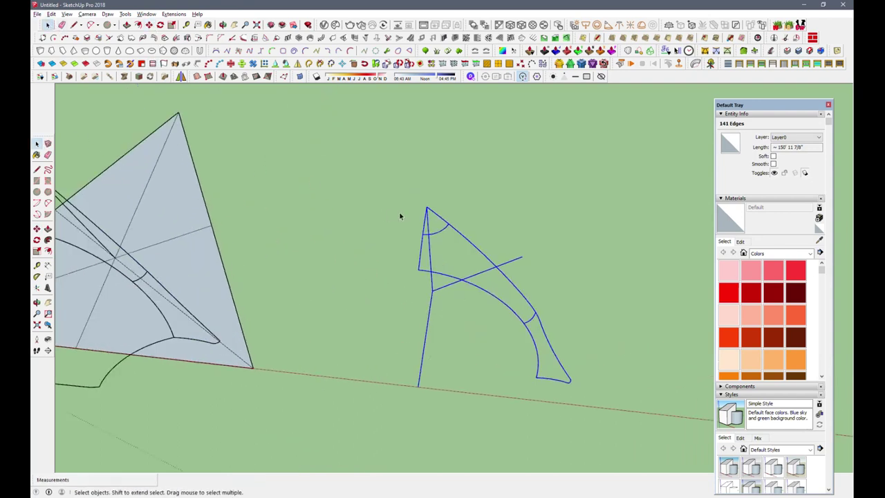
scroll(428, 212, "up", 1)
left_click(443, 219)
scroll(436, 228, "up", 1)
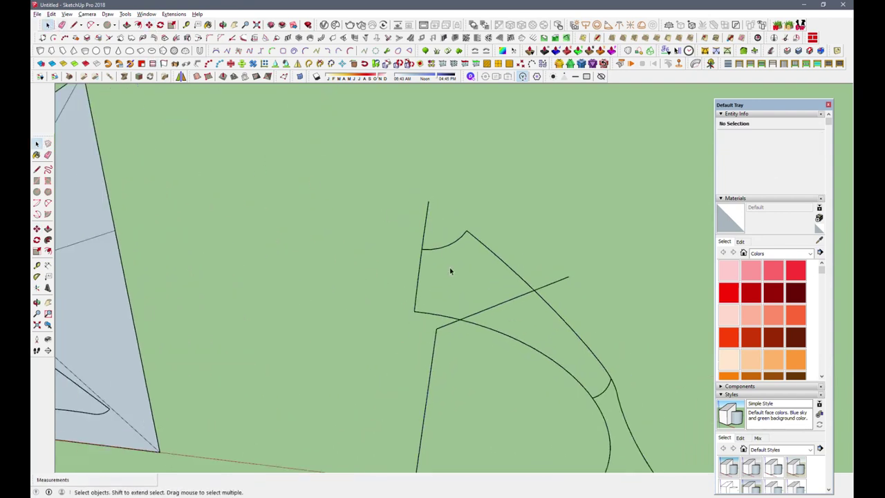
scroll(510, 304, "down", 2)
mouse_move(428, 245)
middle_mouse_down()
mouse_move(435, 263)
mouse_move(436, 239)
middle_mouse_up()
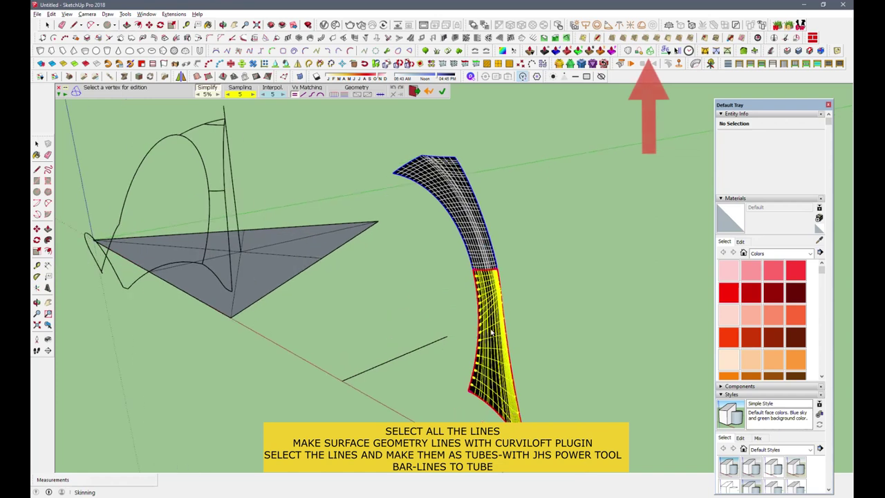
Set the Curviloft skin to junction edges only, with no face, and confirm it
left_click(335, 96)
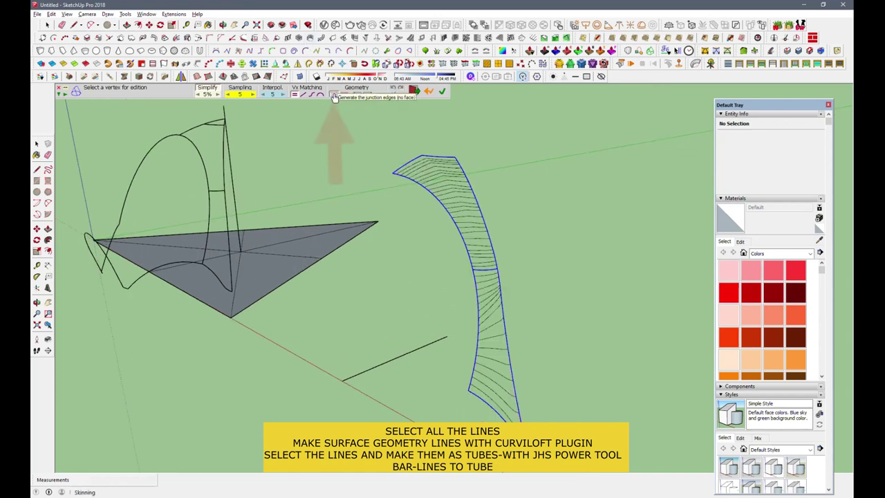
key("Return")
mouse_move(438, 170)
middle_mouse_down()
mouse_move(532, 263)
mouse_move(518, 222)
middle_mouse_up()
Loft the whole copied outline into junction lines only, without faces
left_click(505, 208)
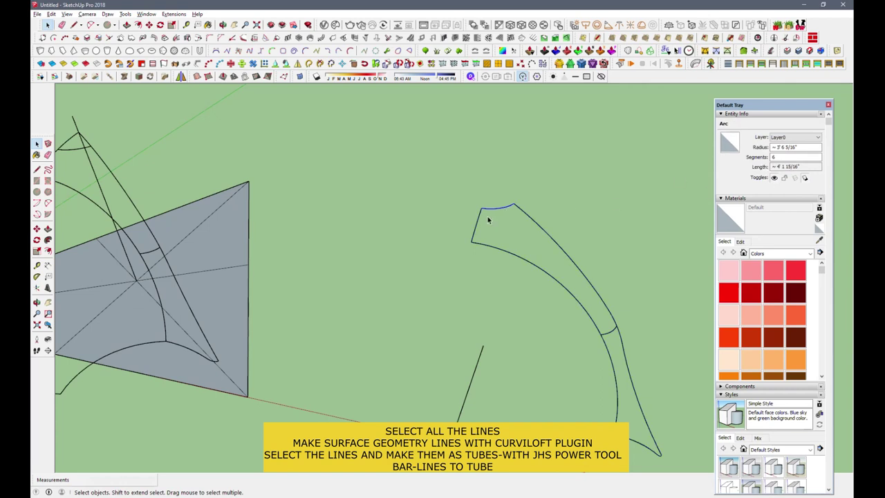
triple_click(497, 208)
left_click(669, 51)
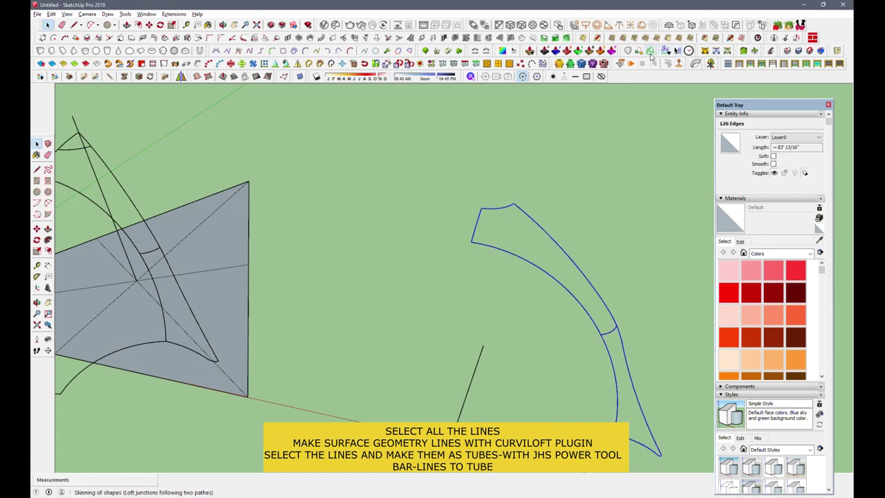
left_click(333, 96)
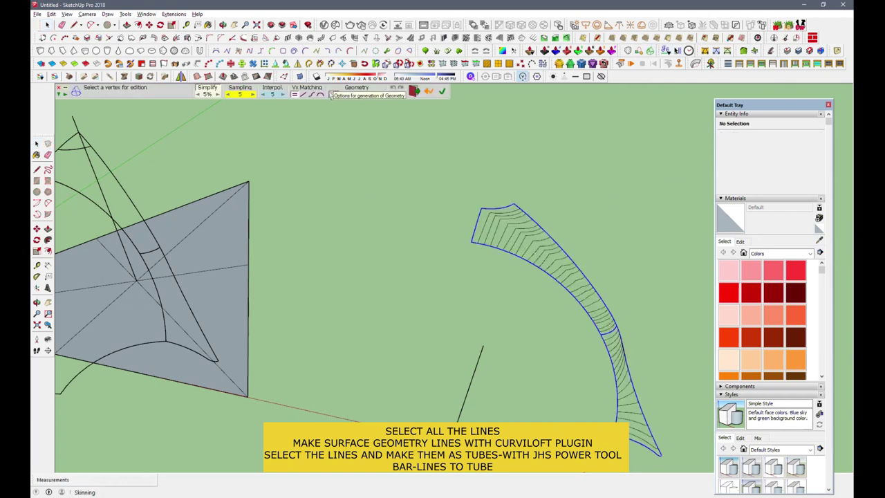
left_click(344, 95)
left_click(335, 96)
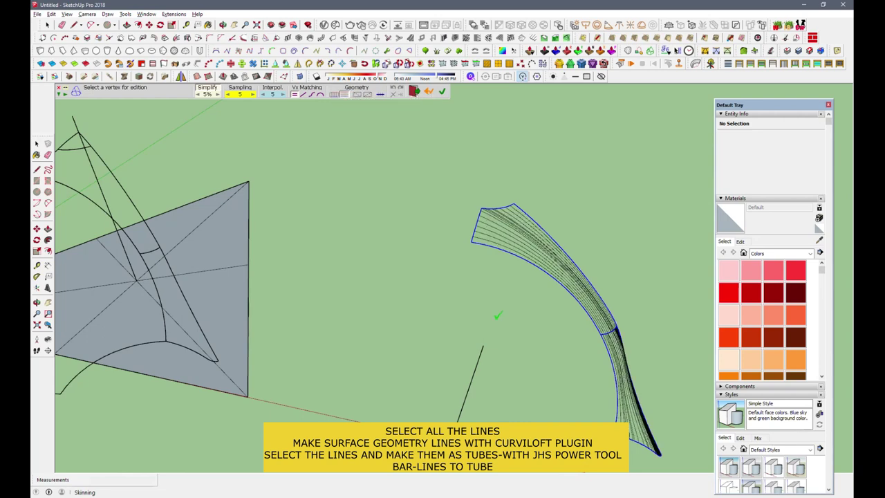
left_click(497, 316)
middle_click_drag(497, 316, 489, 366)
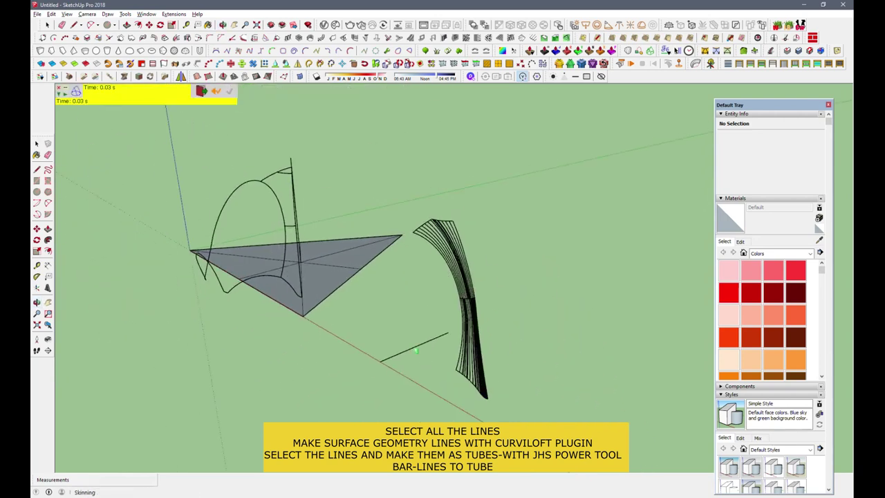
scroll(517, 392, "up", 3)
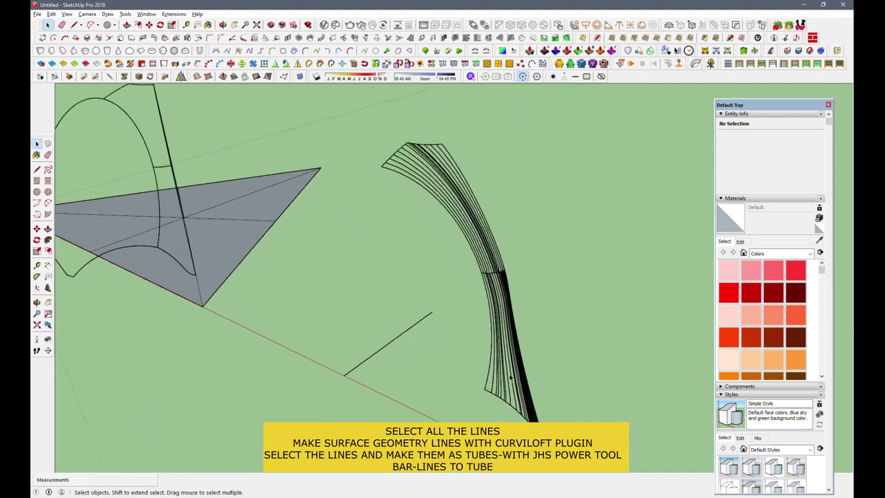
Turn a set of the lofted lines into tubes of diameter 3 with Lines to Tube
triple_click(511, 380)
scroll(505, 371, "up", 2)
left_click(507, 368)
scroll(485, 233, "up", 3)
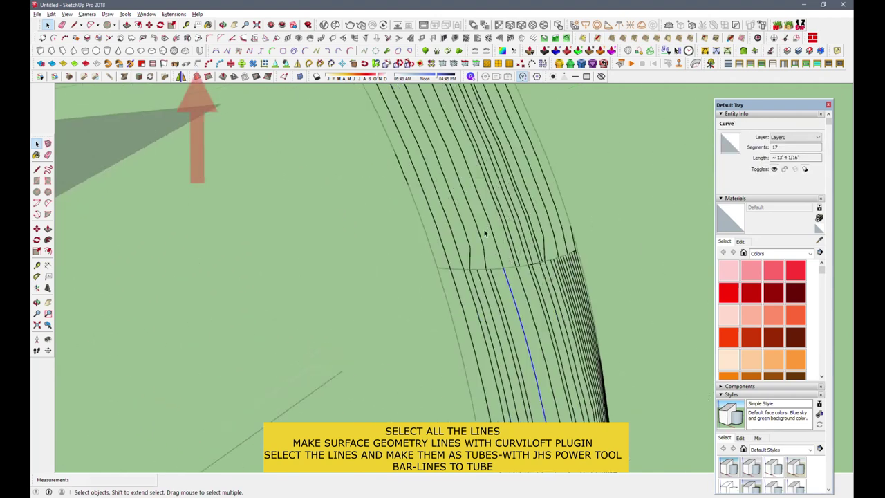
left_click(500, 256)
middle_click_drag(499, 256, 305, 74)
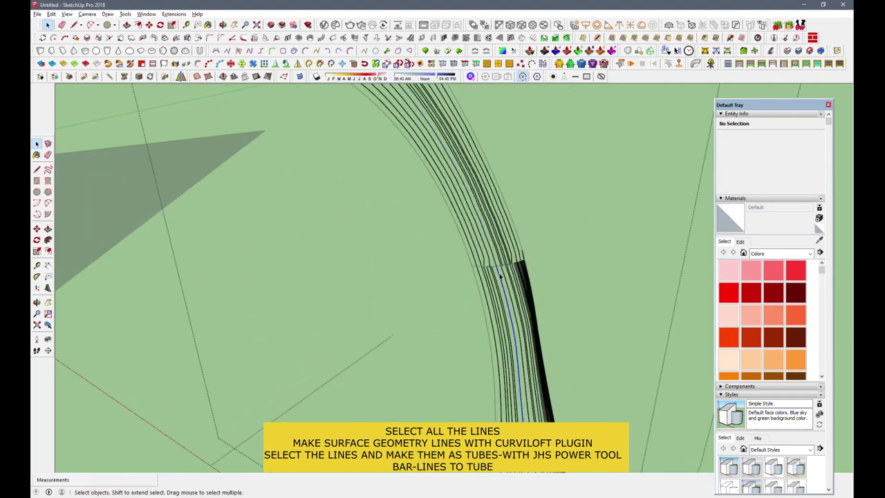
left_click(676, 51)
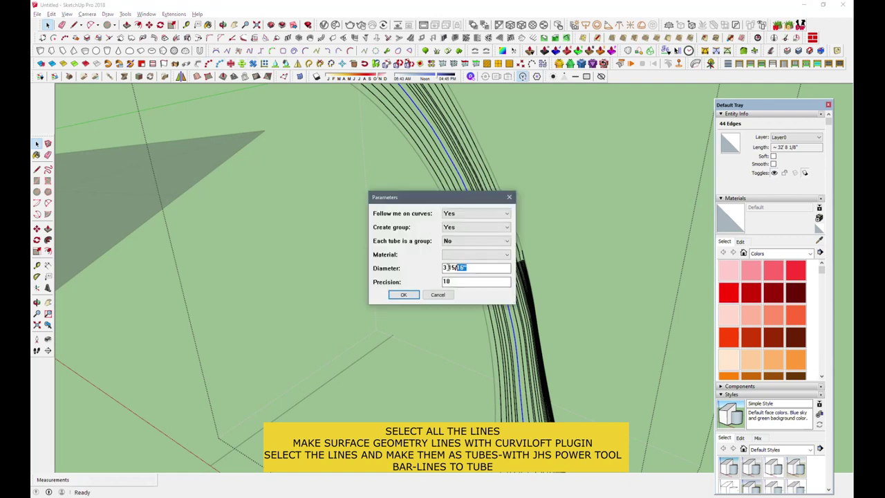
left_click(404, 296)
middle_click_drag(401, 257, 472, 373)
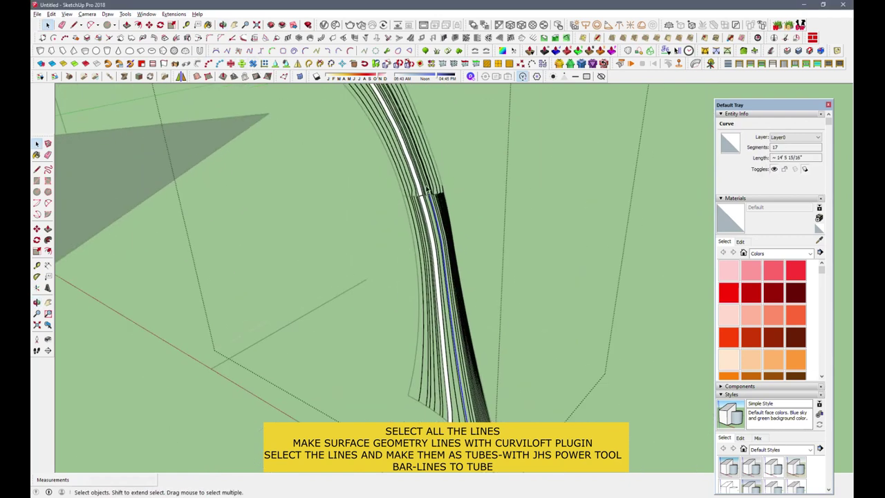
Convert more of the lofted lines into diameter 3 tubes
left_click(433, 205)
left_click(218, 76)
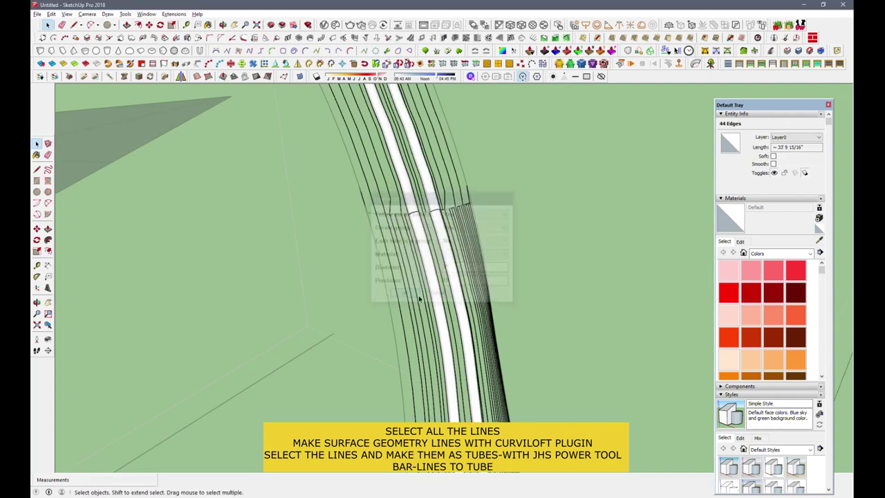
scroll(462, 209, "down", 3)
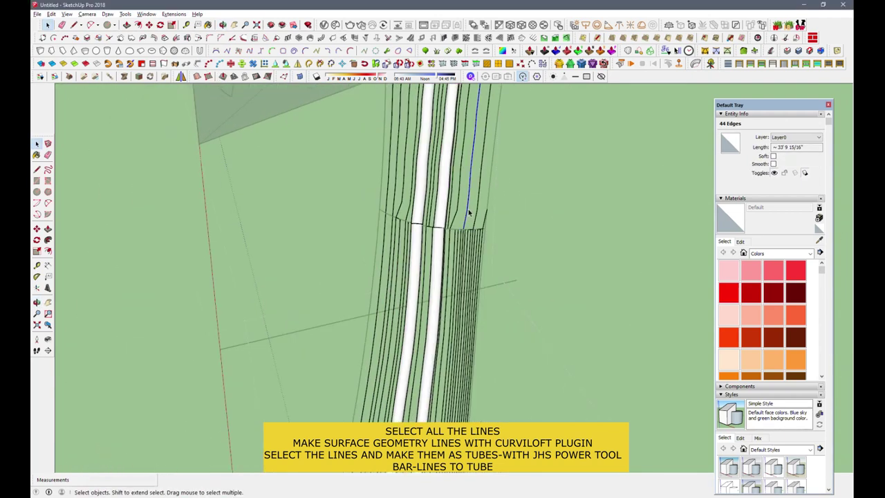
left_click(199, 63)
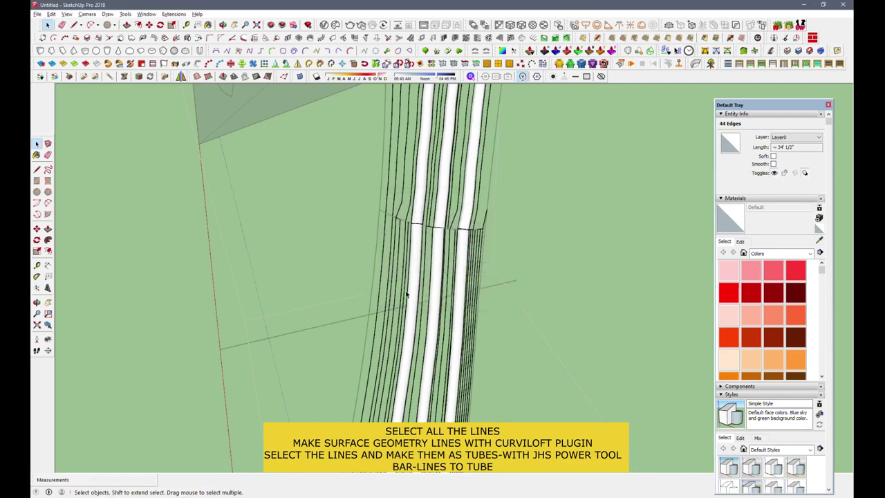
mouse_move(480, 224)
middle_mouse_down()
mouse_move(429, 239)
mouse_move(372, 240)
middle_mouse_up()
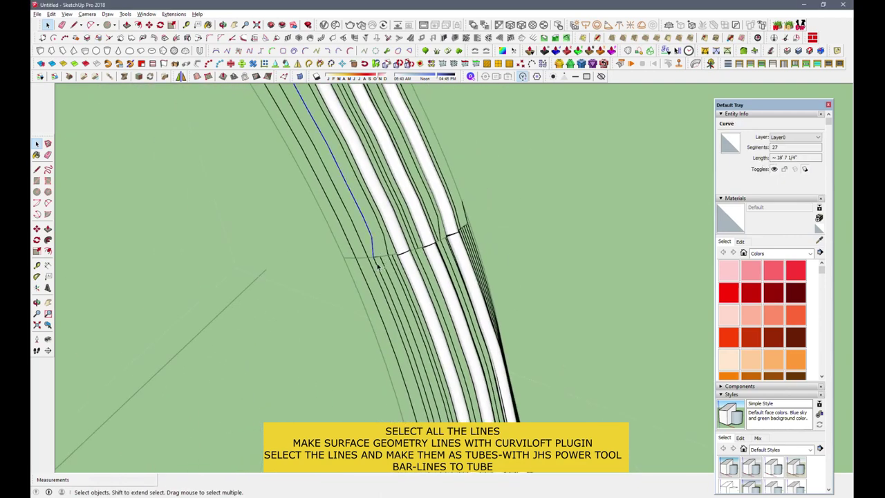
mouse_move(242, 117)
middle_mouse_down()
mouse_move(436, 255)
mouse_move(340, 155)
middle_mouse_up()
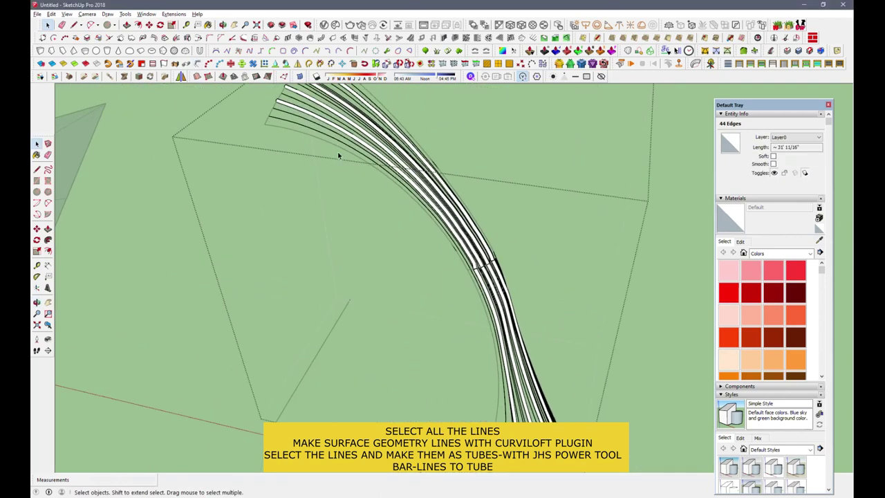
scroll(490, 274, "up", 3)
middle_click_drag(489, 273, 283, 143)
mouse_move(404, 293)
middle_mouse_down()
mouse_move(501, 291)
mouse_move(484, 222)
middle_mouse_up()
scroll(484, 221, "down", 3)
scroll(474, 166, "up", 4)
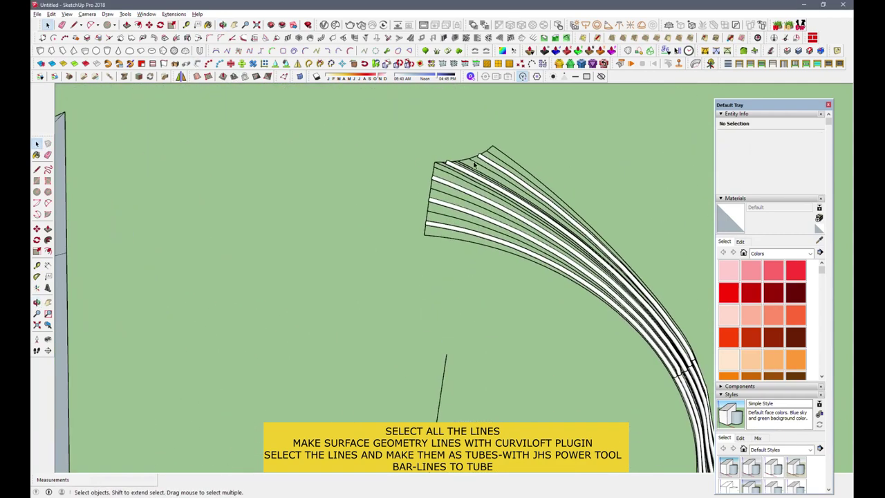
Loft crosswise junction lines (no face) across the tubes, then select the grid lines
left_click(650, 50)
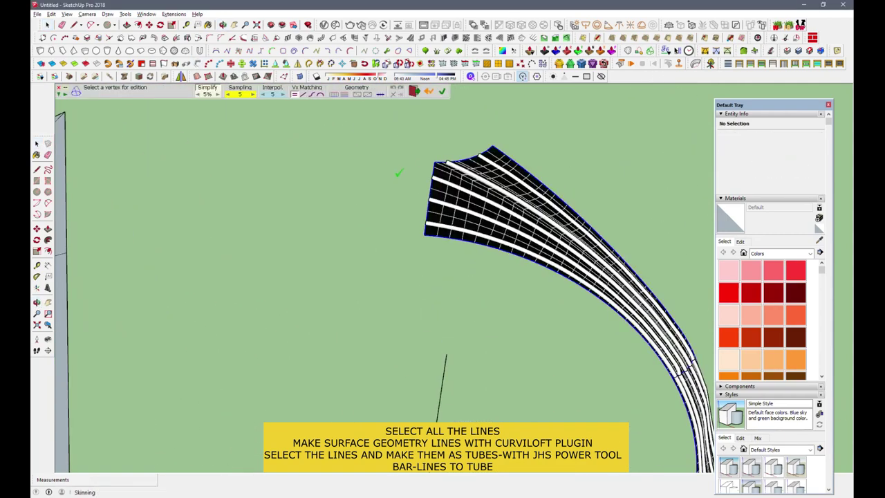
left_click(344, 97)
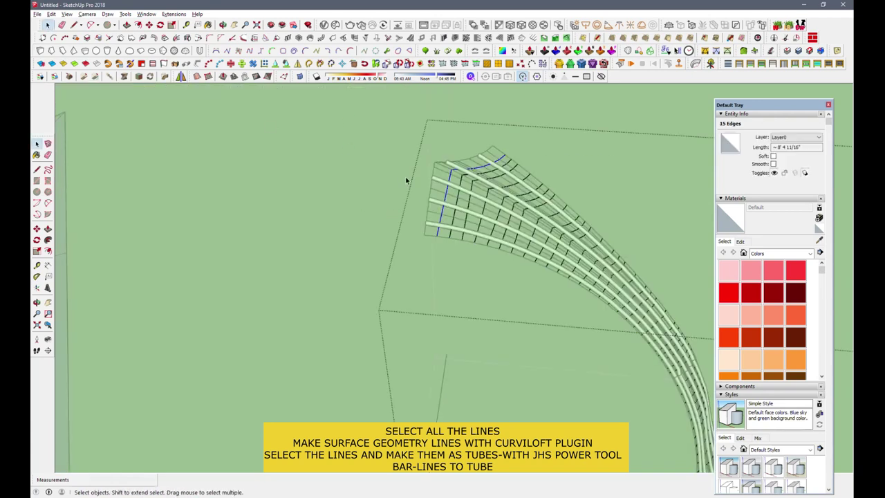
middle_click_drag(405, 178, 425, 200)
scroll(321, 144, "up", 3)
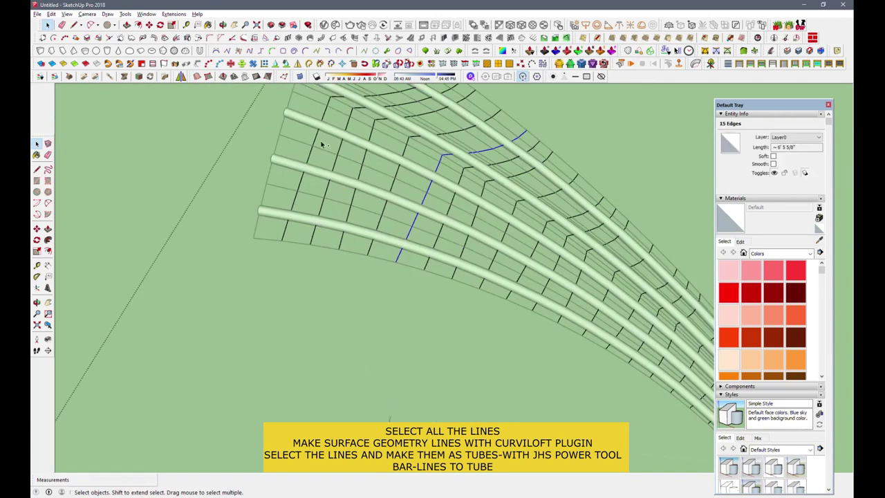
middle_click_drag(631, 325, 310, 187)
scroll(477, 276, "up", 3)
scroll(481, 274, "up", 2)
scroll(475, 278, "up", 2)
scroll(475, 278, "down", 5)
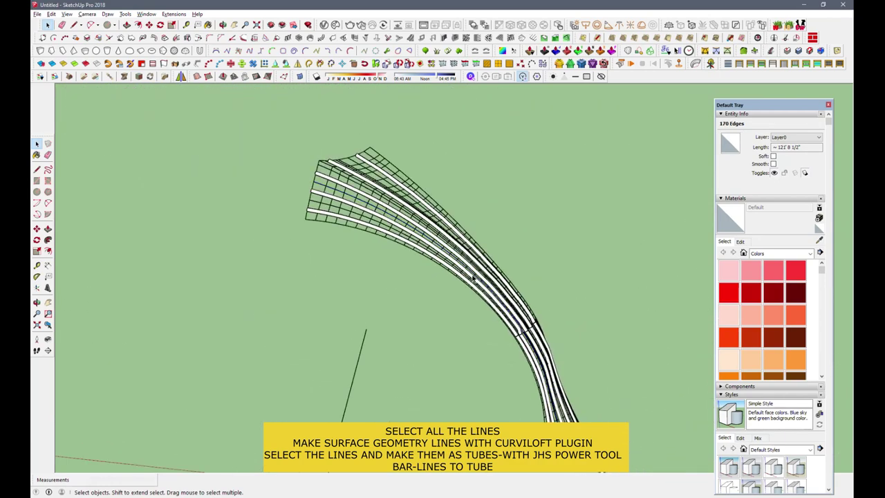
scroll(415, 242, "down", 2)
scroll(367, 207, "up", 3)
left_click(367, 208)
type("1.4")
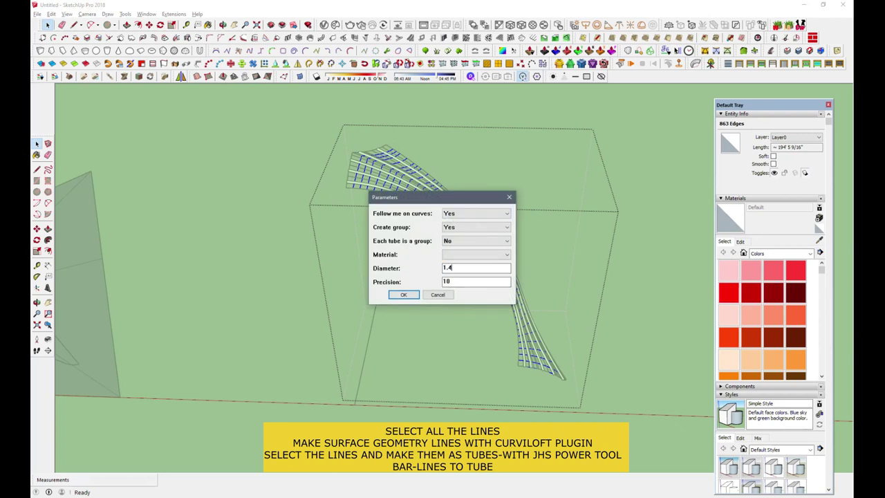
Confirm Lines to Tube with the smaller diameter to turn the remaining grid lines into thinner tubes
left_click(408, 296)
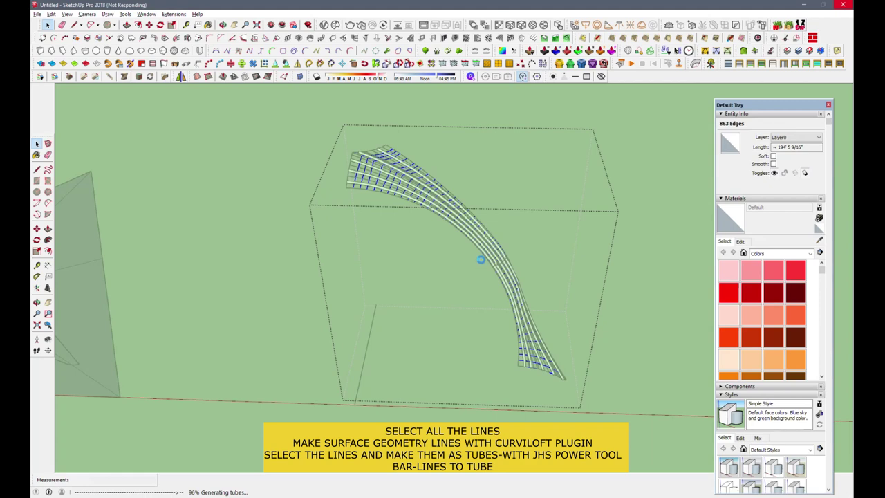
scroll(370, 195, "up", 3)
scroll(370, 195, "up", 3)
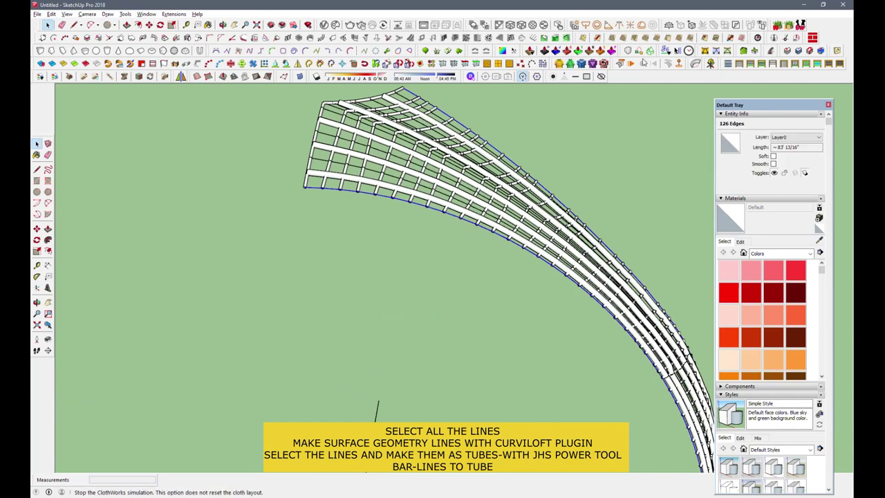
Select the finished tube shell from a low side view and activate Move
left_click(345, 271)
scroll(342, 208, "up", 5)
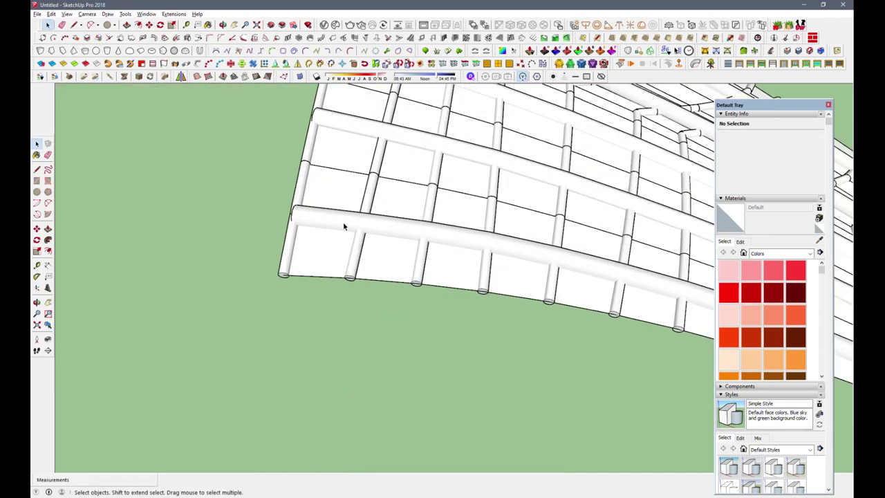
left_click(342, 208)
middle_click_drag(342, 208, 205, 104)
left_click(149, 25)
scroll(290, 256, "up", 5)
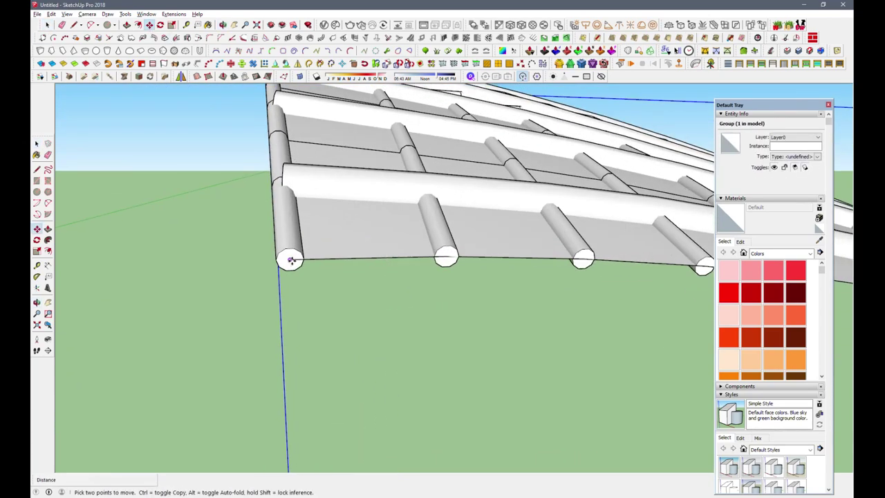
Scale the tube shell slightly wider along the red axis, to about 1.02
left_click(289, 250)
mouse_move(287, 253)
middle_mouse_down()
mouse_move(488, 162)
mouse_move(450, 257)
mouse_move(346, 309)
middle_mouse_up()
scroll(346, 309, "down", 5)
scroll(439, 289, "up", 3)
scroll(438, 289, "down", 5)
scroll(475, 277, "up", 5)
middle_click_drag(569, 438, 266, 170)
key("s")
left_click_drag(573, 264, 577, 264)
middle_click(587, 300)
scroll(587, 300, "down", 2)
key("space")
scroll(509, 277, "down", 2)
Group the tube shell and make it a component named Component#1
right_click(462, 232)
left_click(494, 99)
right_click(461, 212)
left_click(491, 115)
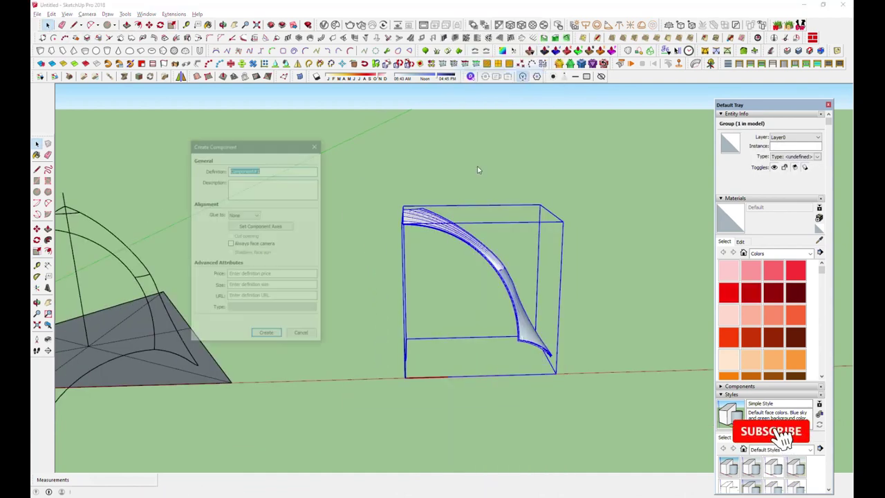
key("Return")
scroll(576, 281, "down", 3)
Ctrl-move a copy of the triangular dome base to the right
left_click(339, 294)
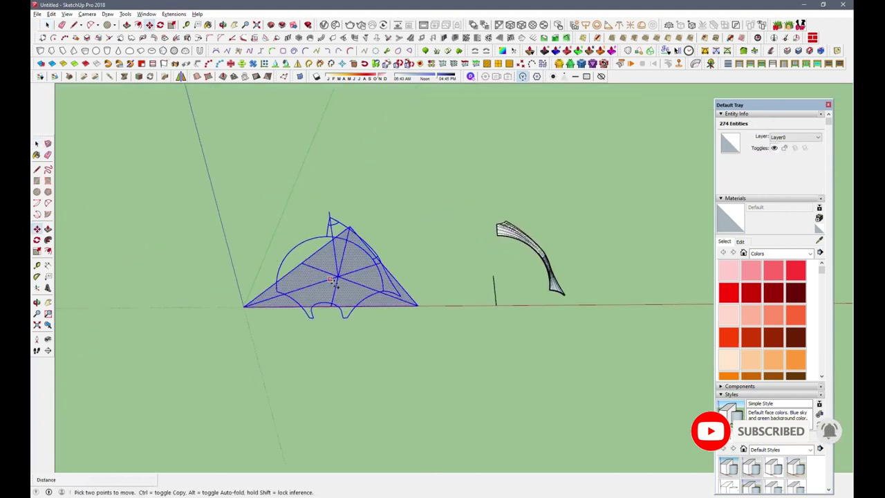
key("ctrl")
left_click(331, 281)
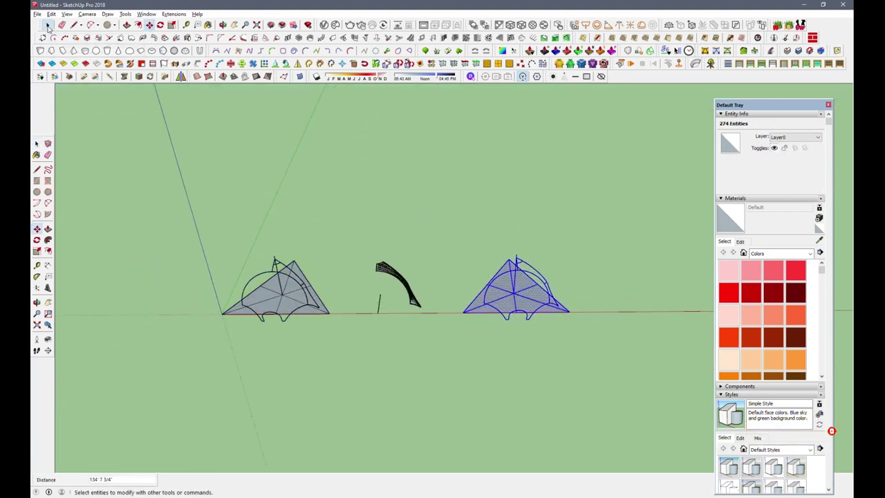
Mirror the tube shell component with the Mirror extension to complete the full arch
mouse_move(361, 308)
middle_mouse_down()
mouse_move(414, 348)
mouse_move(356, 203)
mouse_move(531, 152)
mouse_move(322, 109)
middle_mouse_up()
left_click(302, 66)
middle_click_drag(442, 186, 587, 305)
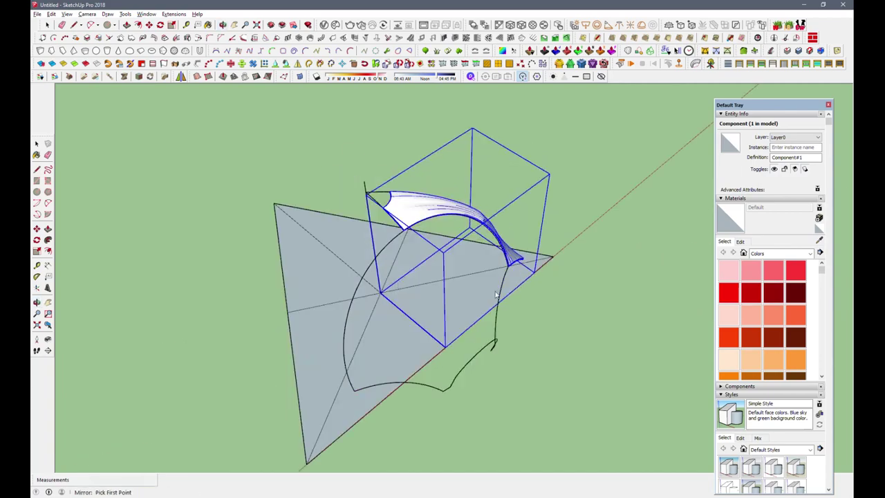
key("Return")
mouse_move(505, 374)
middle_mouse_down()
mouse_move(405, 243)
mouse_move(476, 350)
mouse_move(387, 311)
middle_mouse_up()
scroll(302, 266, "up", 5)
scroll(302, 267, "down", 5)
Pick the dome base as the start point for another Ctrl-copy
mouse_move(386, 257)
middle_mouse_down()
mouse_move(348, 168)
mouse_move(585, 122)
mouse_move(393, 225)
mouse_move(322, 231)
mouse_move(452, 231)
mouse_move(247, 275)
mouse_move(387, 272)
mouse_move(406, 328)
middle_mouse_up()
scroll(405, 328, "down", 3)
scroll(404, 275, "up", 5)
scroll(403, 274, "down", 2)
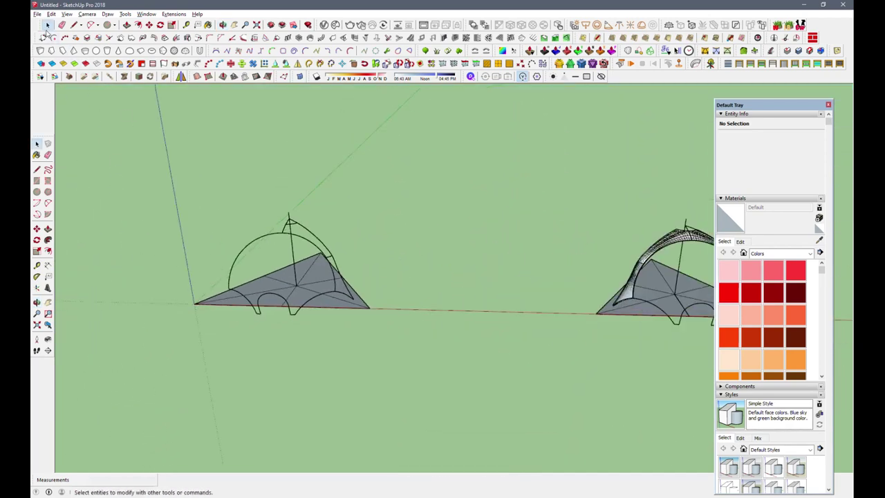
left_click(267, 299)
key("ctrl")
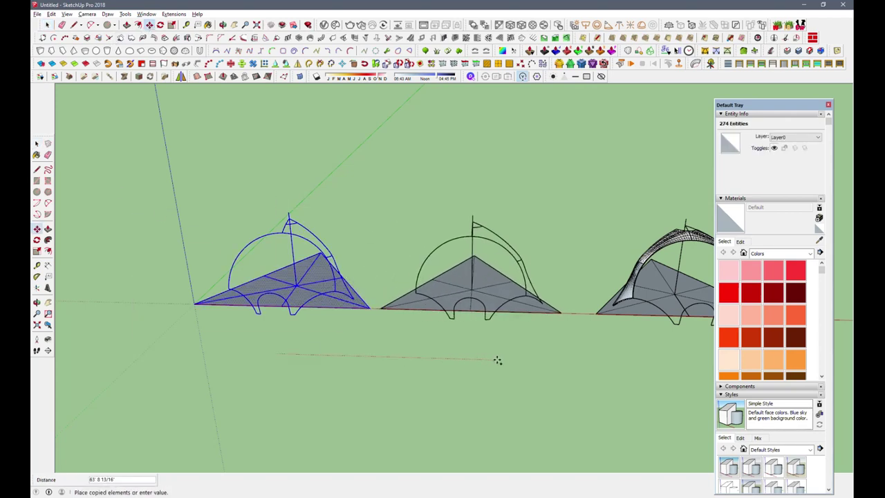
Drop the dome copy between the two domes and draw a line on its base edge
left_click(505, 360)
scroll(557, 286, "up", 3)
key("l")
scroll(585, 313, "up", 2)
middle_click_drag(584, 313, 529, 306)
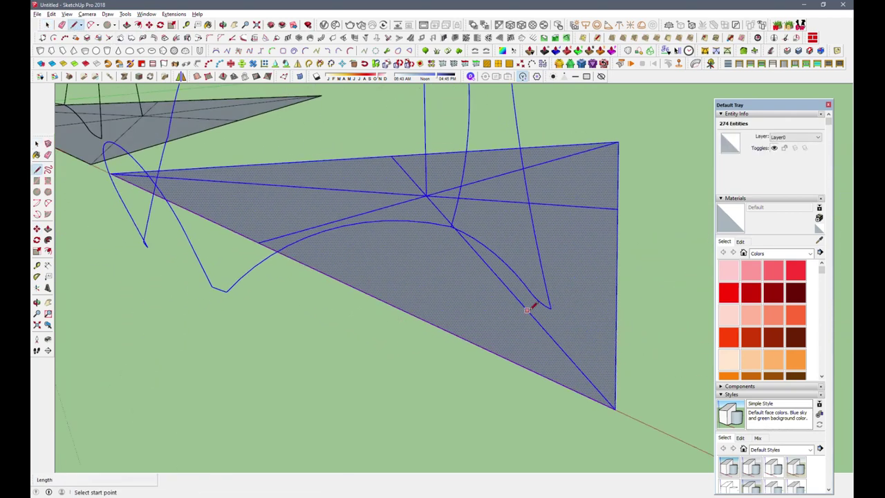
left_click(553, 308)
left_click(564, 354)
Select the middle pavilion's arc, curve and vertical edges and Ctrl-copy them onto the ground
middle_click_drag(565, 354, 369, 403)
left_click(45, 26)
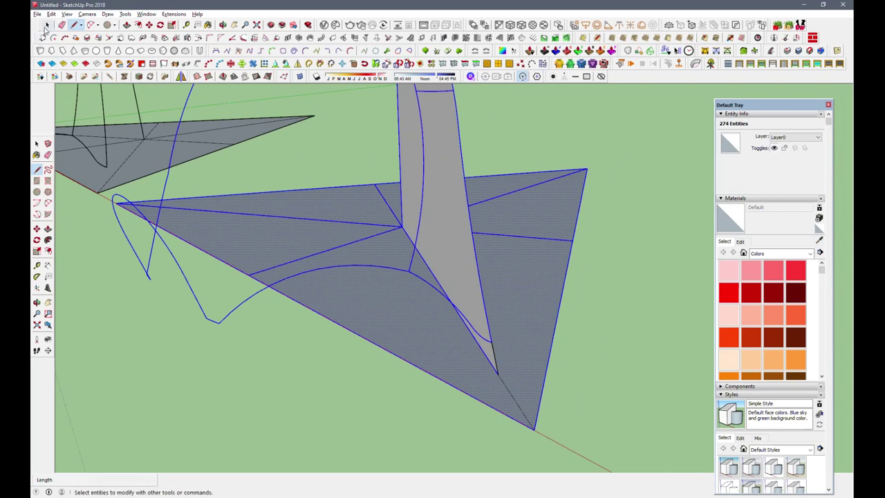
left_click(493, 357)
mouse_move(489, 329)
middle_mouse_down()
mouse_move(452, 192)
mouse_move(464, 184)
mouse_move(449, 178)
mouse_move(547, 237)
mouse_move(405, 129)
middle_mouse_up()
left_click(458, 208, "ctrl")
left_click(444, 168, "ctrl")
left_click(394, 163, "ctrl")
scroll(394, 163, "down", 3)
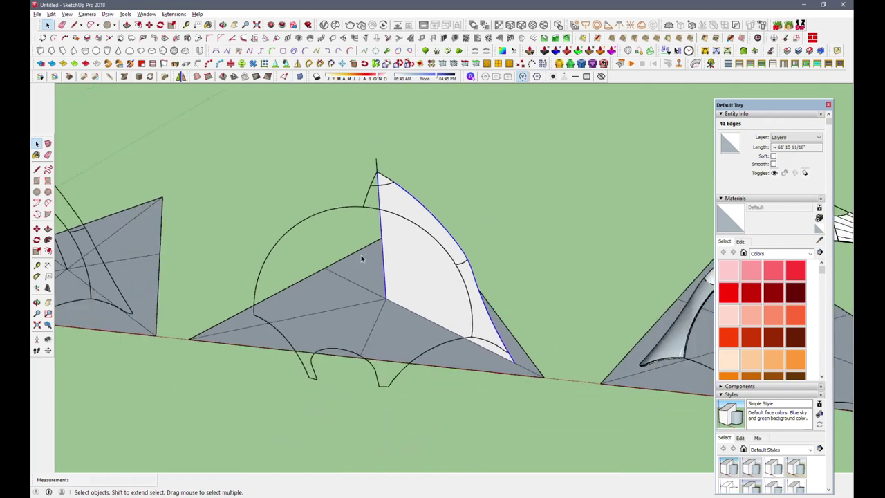
left_click(384, 259)
middle_click_drag(384, 260, 399, 218)
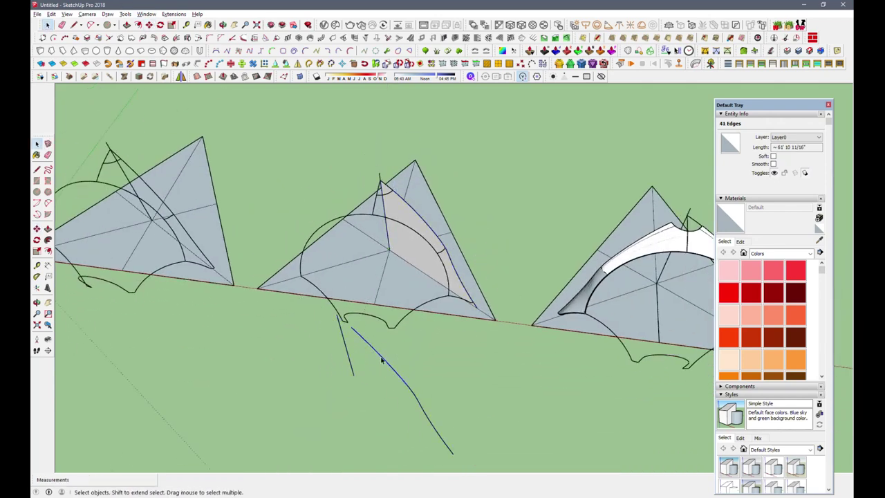
Weld the copied lines into one curve and convert it to a diameter-5 tube, precision 10
left_click(401, 211, "shift")
left_click(399, 379)
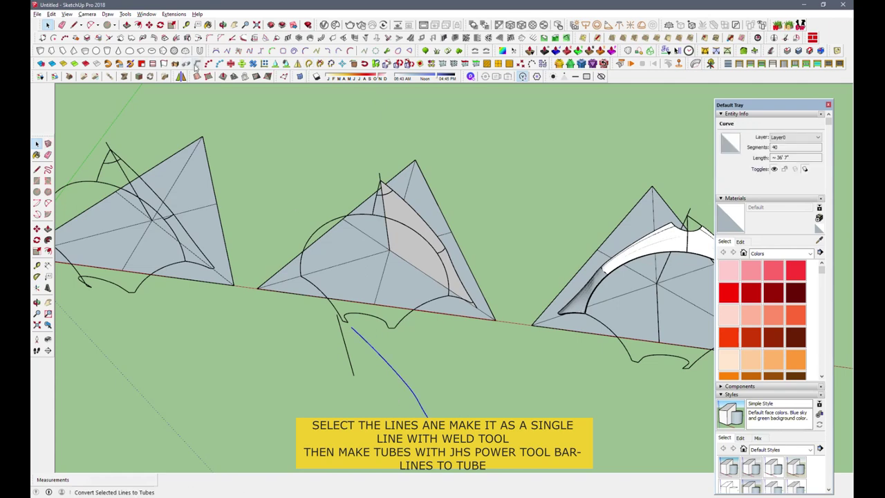
left_click(198, 63)
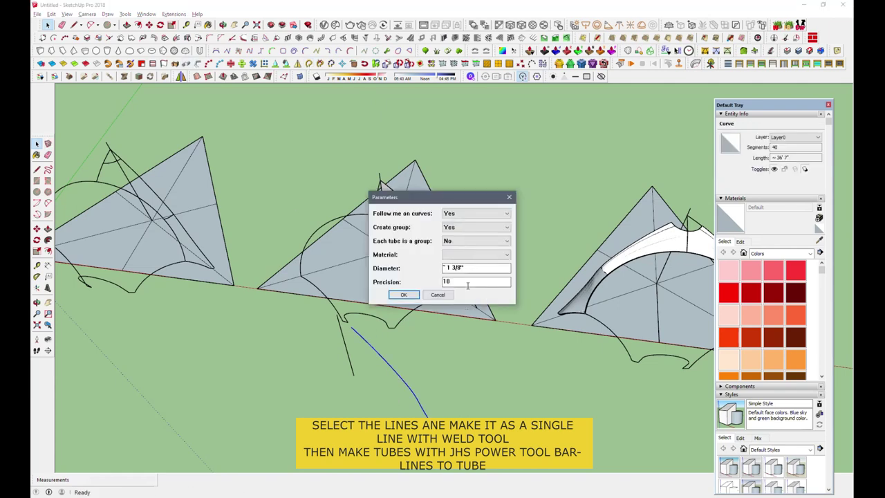
left_click(404, 295)
middle_click_drag(416, 314, 419, 385)
Make the tube group a component
right_click(466, 395)
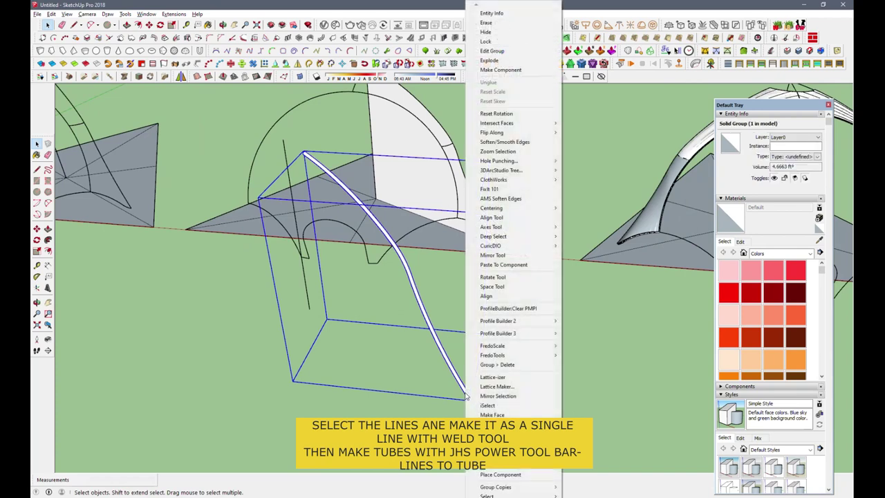
left_click(500, 70)
left_click(264, 334)
middle_click_drag(470, 401, 359, 290)
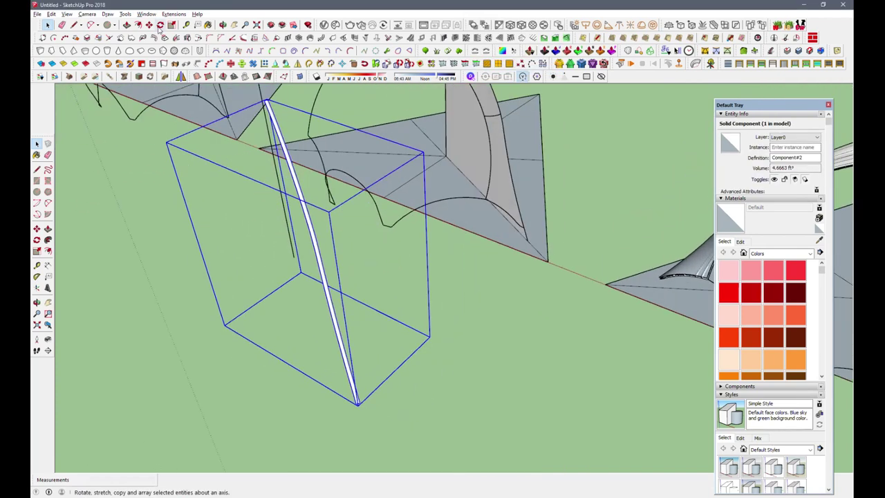
scroll(350, 379, "up", 3)
Ctrl-copy the tube component and place the copy beside the original
left_click(357, 412)
key("ctrl")
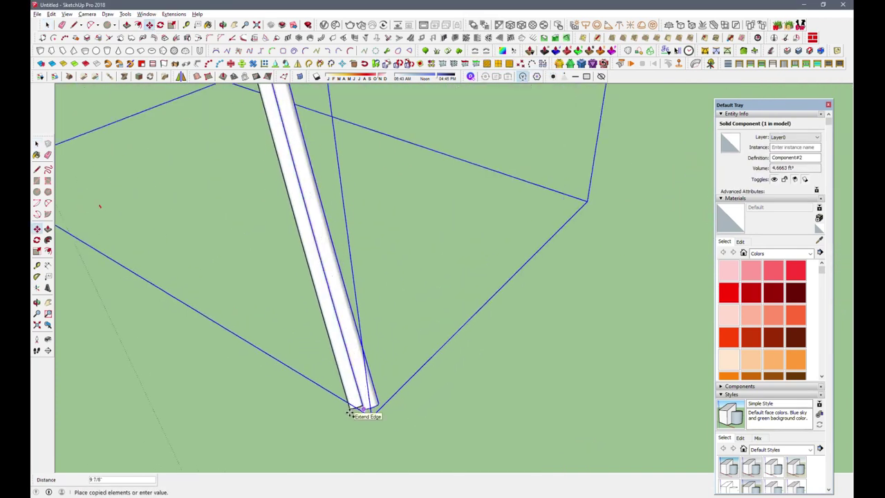
mouse_move(349, 413)
middle_mouse_down()
mouse_move(427, 381)
mouse_move(420, 389)
mouse_move(237, 391)
middle_mouse_up()
scroll(415, 401, "up", 2)
left_click(398, 415)
Place another tube copy alongside, then clear the selection
left_click(344, 384)
left_click(401, 376)
middle_click_drag(331, 410, 432, 403)
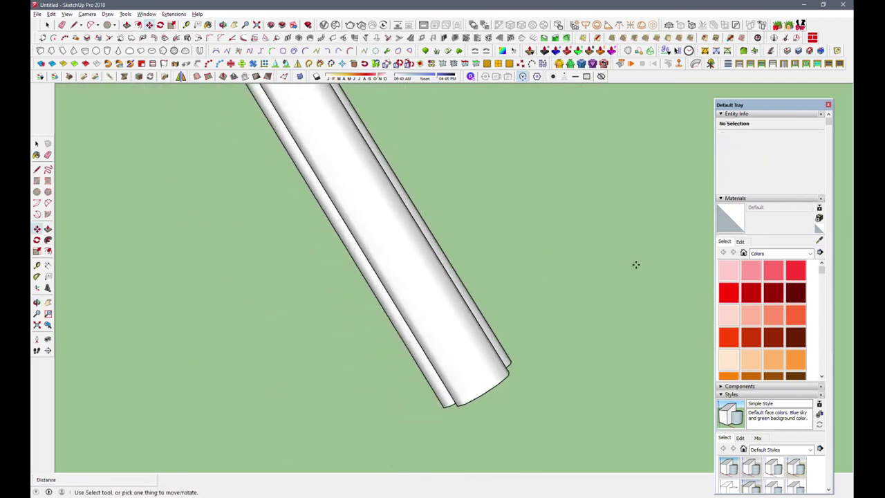
left_click(432, 403)
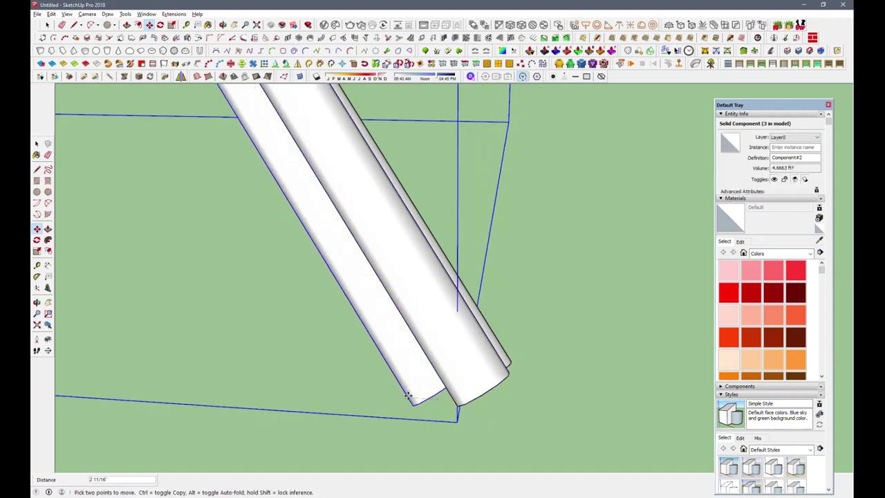
middle_click_drag(484, 387, 505, 334)
scroll(505, 333, "down", 3)
scroll(470, 357, "down", 2)
middle_click_drag(470, 376, 210, 228)
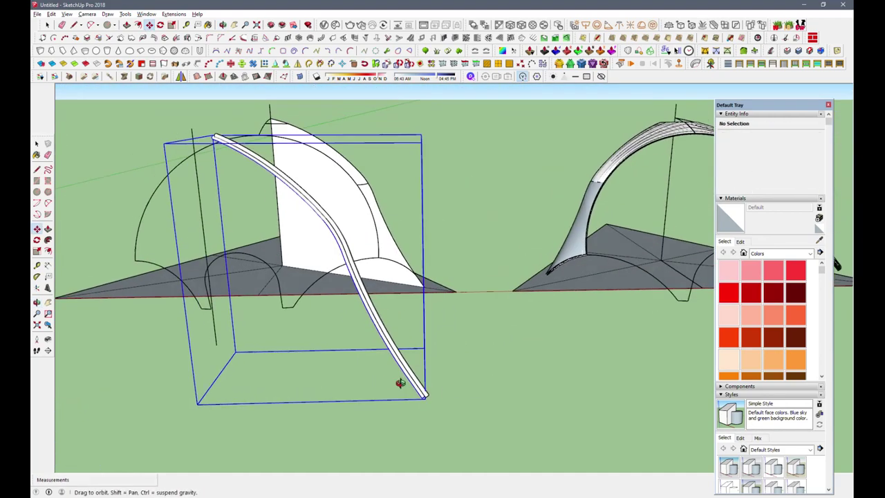
key("space")
left_click(270, 377)
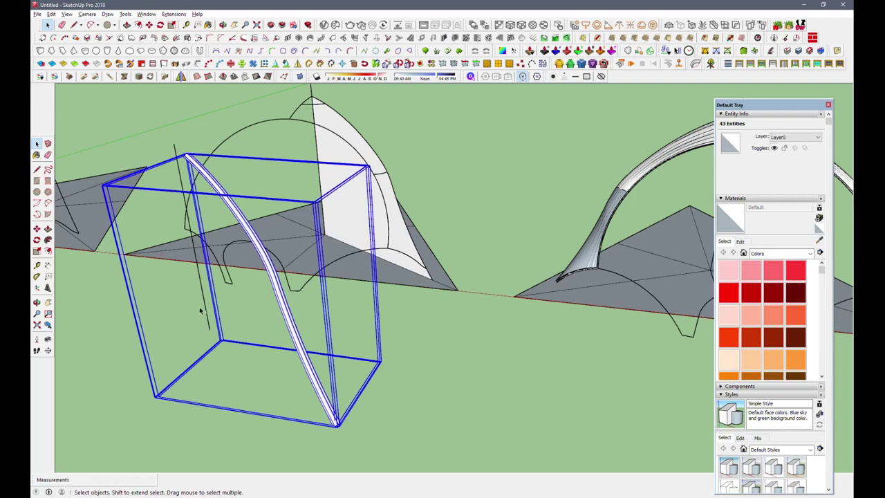
Group the selected tube geometry and make it a component
right_click(205, 309)
left_click(249, 91)
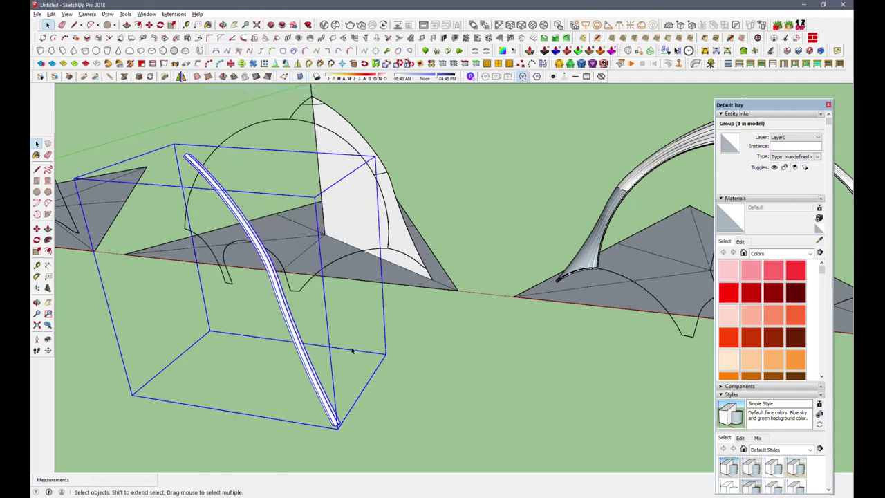
right_click(293, 328)
left_click(339, 69)
left_click(264, 335)
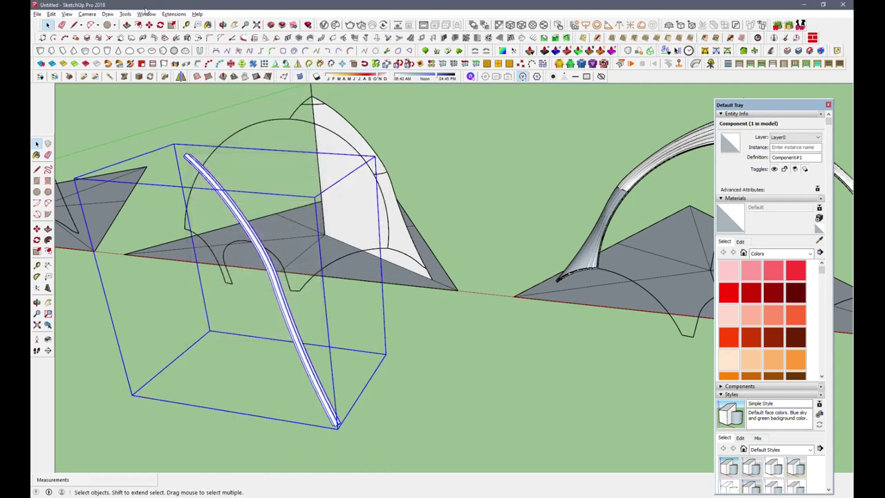
Ctrl-copy the curved shell onto the right pavilion
key("ctrl")
left_click(210, 331)
middle_click_drag(209, 332, 228, 325)
left_click(519, 314)
mouse_move(519, 314)
middle_mouse_down()
mouse_move(519, 397)
mouse_move(491, 279)
mouse_move(549, 283)
mouse_move(447, 371)
mouse_move(433, 360)
mouse_move(518, 376)
middle_mouse_up()
scroll(520, 398, "up", 5)
scroll(434, 360, "down", 3)
Mirror the copied shell by scaling it -1, then select the middle pavilion's arc
key("s")
left_click(47, 24)
middle_click_drag(290, 263, 336, 282)
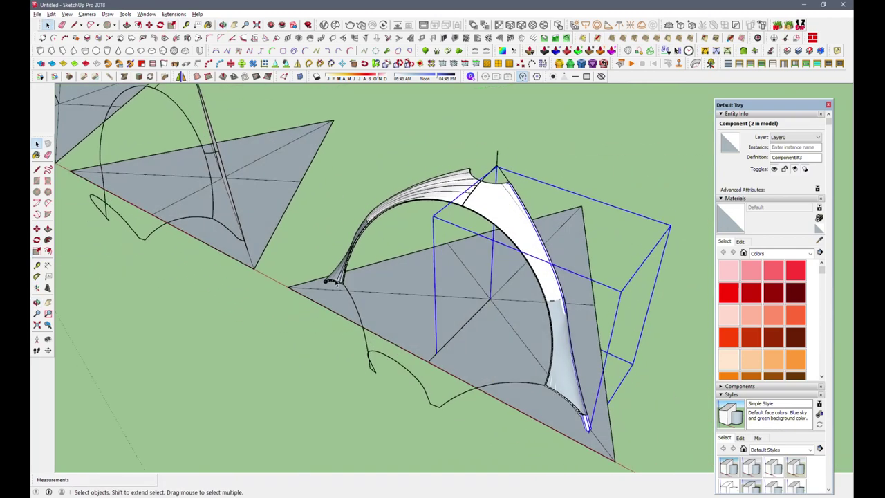
key("Return")
mouse_move(460, 287)
middle_mouse_down()
mouse_move(478, 312)
mouse_move(373, 236)
mouse_move(369, 361)
middle_mouse_up()
scroll(328, 316, "up", 3)
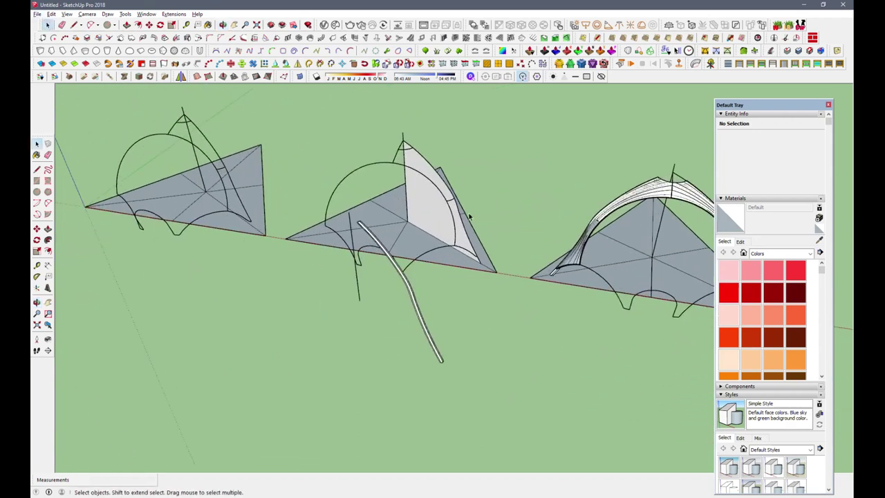
middle_click_drag(469, 215, 429, 181)
left_click(456, 225)
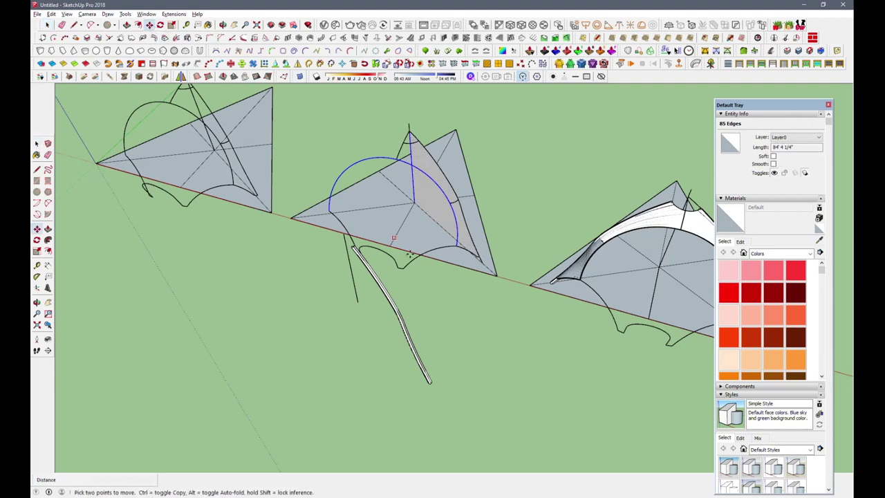
Copy the middle pavilion's arc out in front and convert it to a tube
key("ctrl")
left_click(415, 205)
middle_click_drag(415, 206, 355, 326)
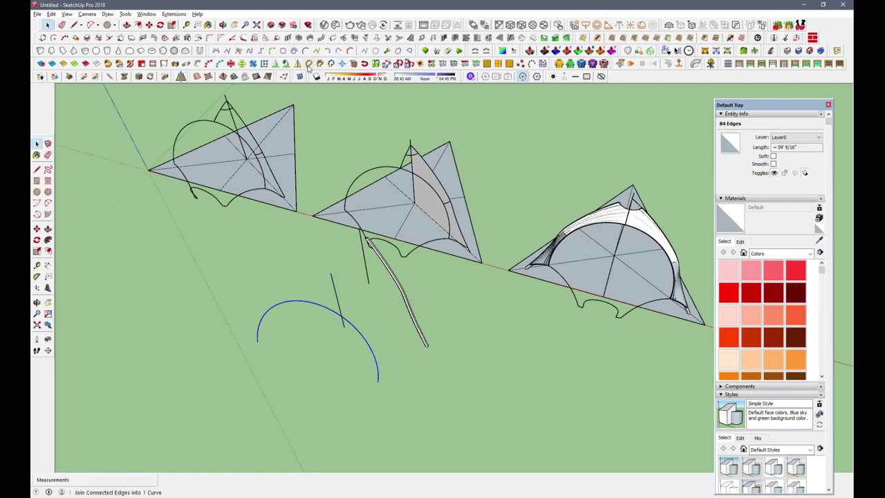
left_click(357, 334)
left_click(219, 64)
left_click(292, 293)
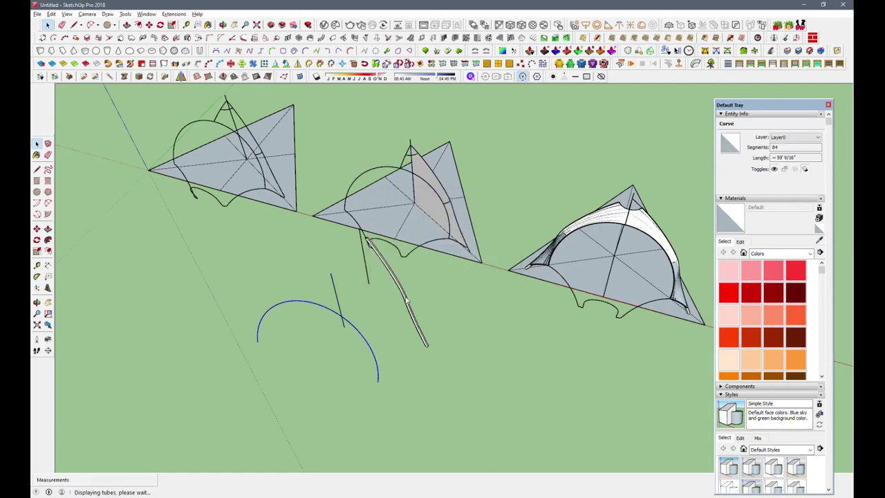
scroll(377, 370, "up", 4)
Ctrl-move a copy of the new arc tube
key("m")
scroll(391, 405, "up", 3)
key("ctrl")
left_click(391, 402)
scroll(392, 406, "up", 3)
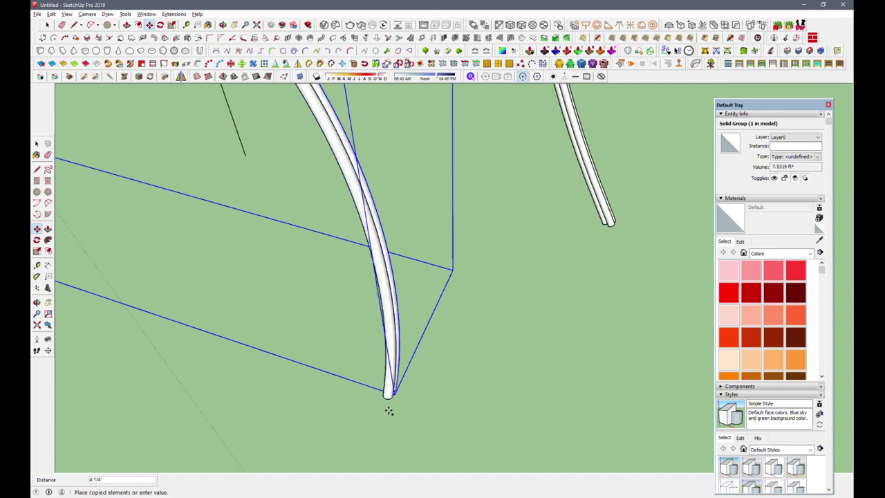
middle_click_drag(387, 413, 392, 405)
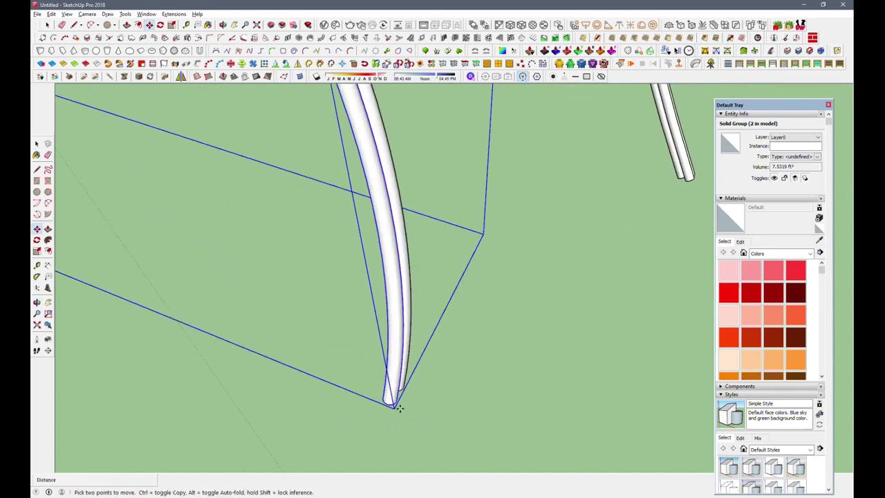
left_click(406, 409)
scroll(438, 392, "down", 5)
Stretch the arc tube slightly along the red axis
key("s")
left_click_drag(115, 200, 121, 201)
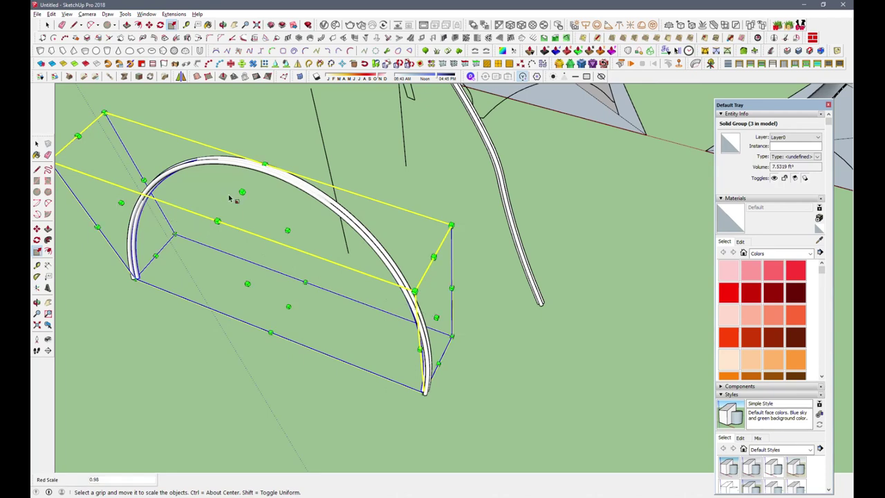
scroll(242, 180, "up", 3)
scroll(256, 171, "down", 1)
scroll(260, 175, "down", 3)
key("space")
Group the arc tube and set it along the right pavilion's curved shell
right_click(426, 334)
left_click(455, 92)
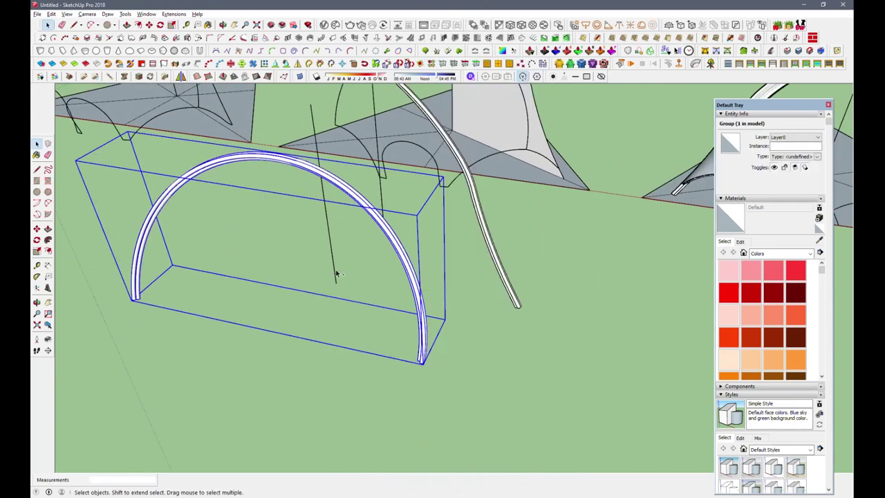
left_click(337, 293)
scroll(337, 293, "down", 5)
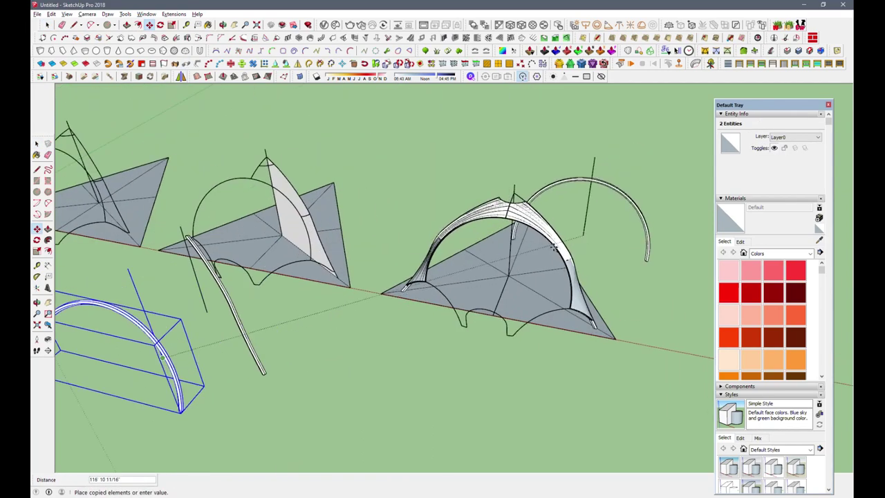
mouse_move(207, 360)
middle_mouse_down()
mouse_move(453, 327)
mouse_move(156, 320)
mouse_move(258, 290)
mouse_move(303, 197)
mouse_move(278, 253)
mouse_move(260, 252)
middle_mouse_up()
key("space")
scroll(299, 272, "up", 3)
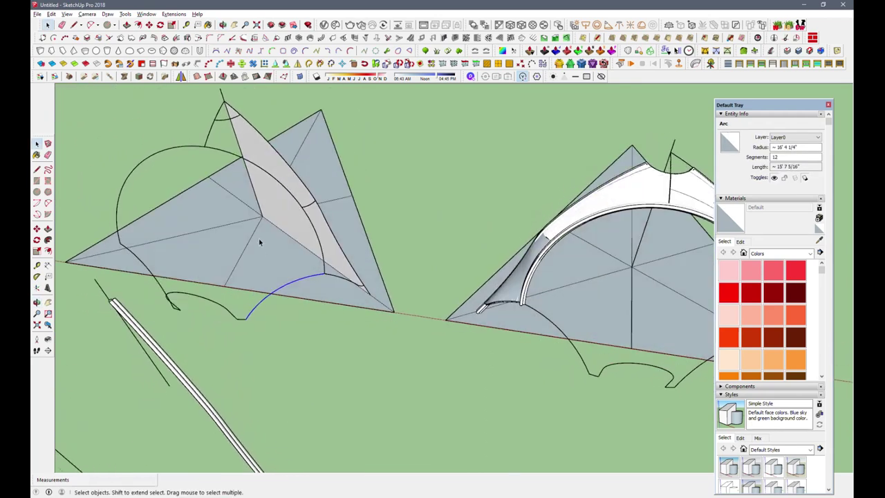
Copy the selected arc edges from the tent vertex down onto the ground
left_click(259, 206, "shift")
key("ctrl")
left_click(261, 215)
scroll(261, 215, "down", 2)
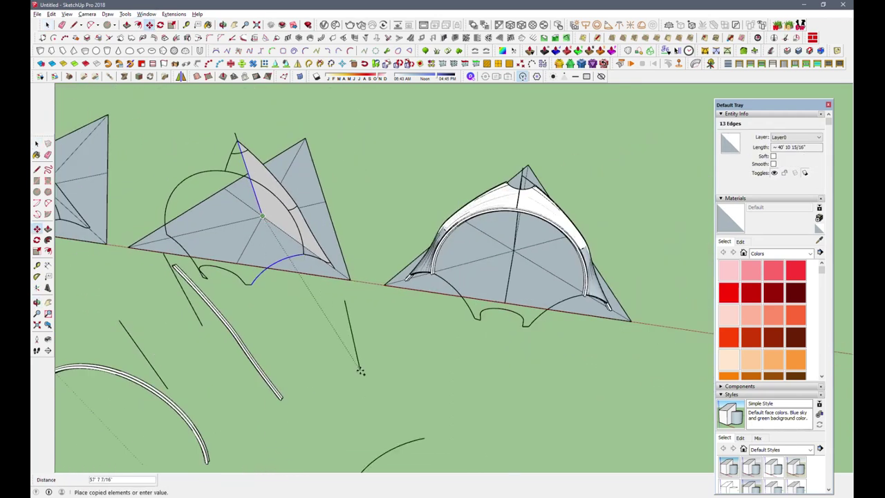
left_click(328, 354)
middle_click_drag(328, 354, 355, 263)
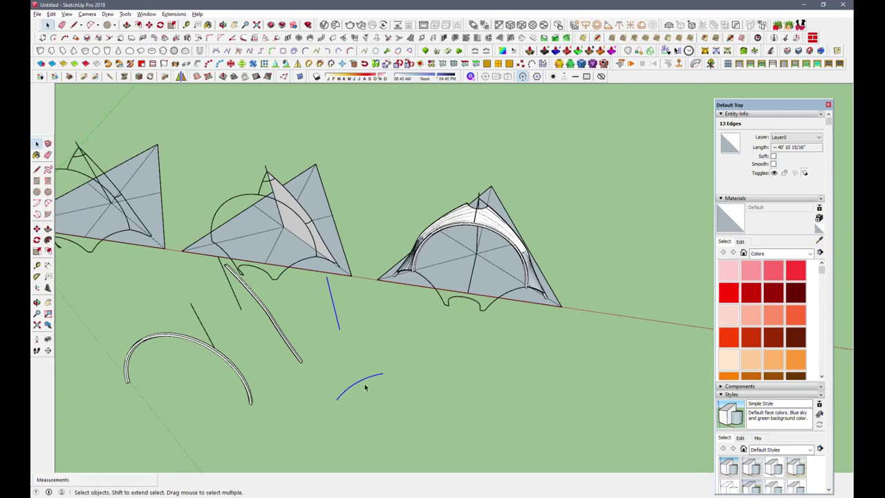
Create a tube along the copied arc and turn it into a component
left_click(234, 76)
left_click(405, 294)
scroll(360, 377, "up", 3)
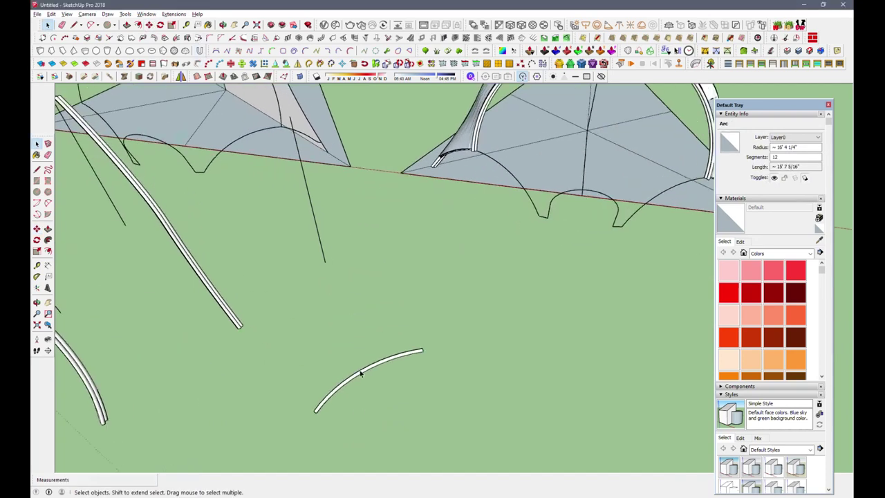
right_click(359, 371)
left_click(395, 70)
key("Return")
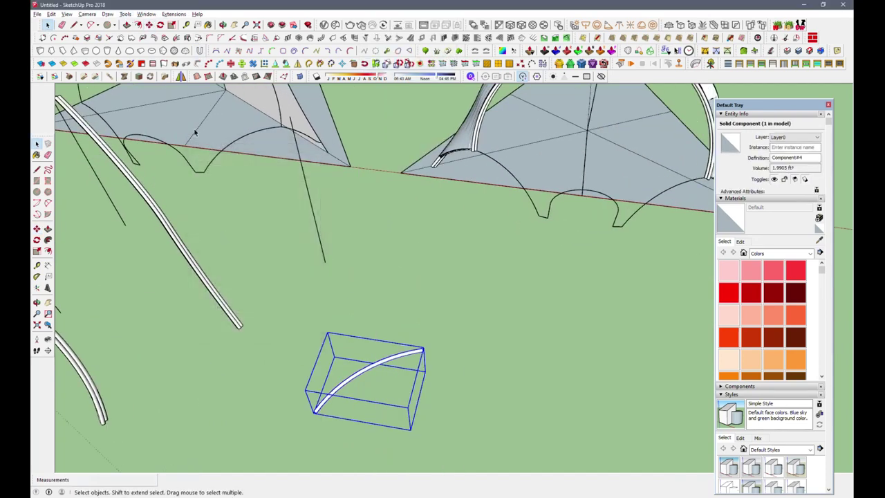
Make two copies of the tube component beside it and group the copied tubes
scroll(388, 347, "up", 5)
middle_click_drag(389, 347, 158, 31)
left_click(437, 354, "ctrl")
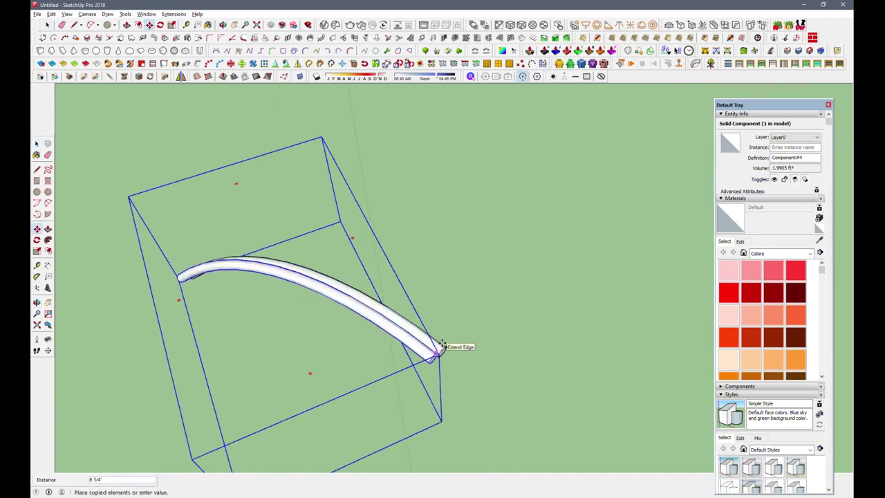
left_click(439, 349)
scroll(436, 351, "up", 3)
left_click(434, 353)
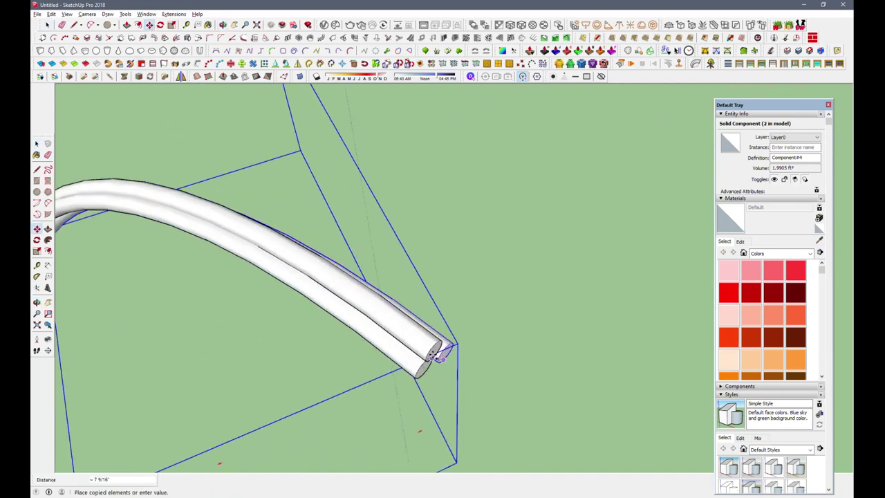
left_click(434, 353)
middle_click_drag(434, 352, 277, 172)
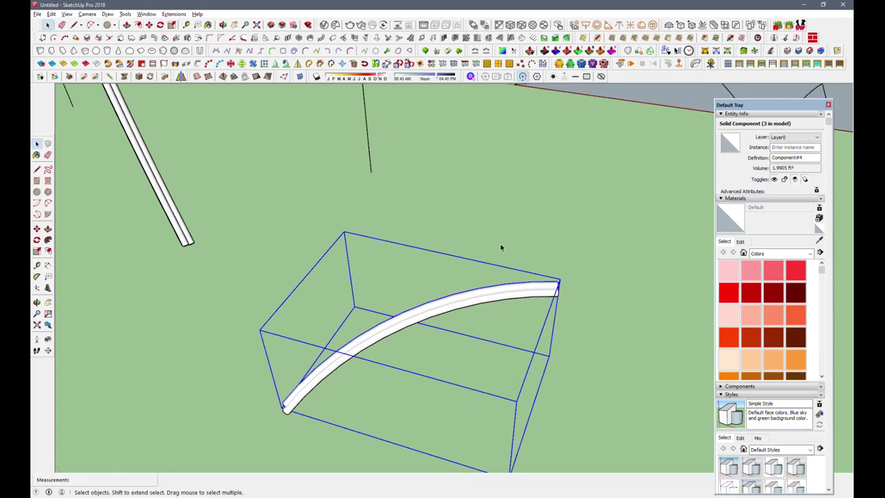
right_click(499, 302)
left_click(533, 92)
Copy the tube group onto the right pavilion's arched edge as a mirrored copy
scroll(478, 336, "down", 3)
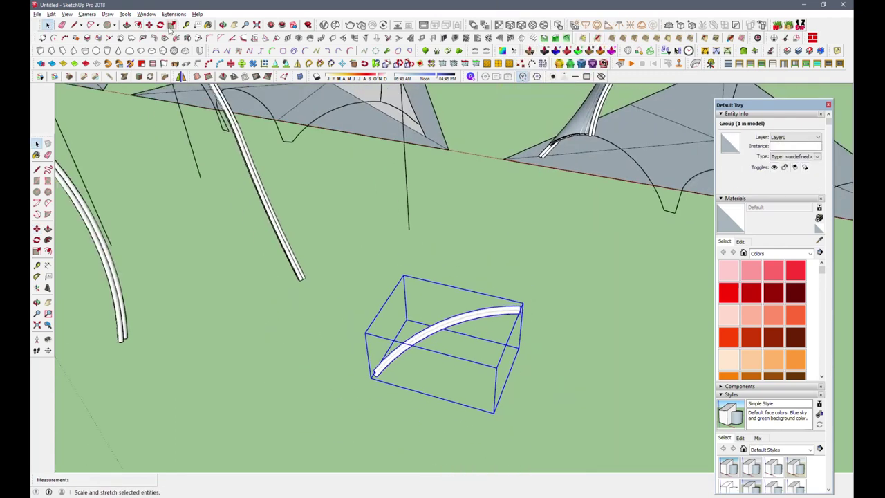
key("ctrl")
left_click(408, 233)
scroll(281, 341, "down", 2)
mouse_move(676, 61)
middle_mouse_down()
mouse_move(511, 242)
mouse_move(79, 4)
middle_mouse_up()
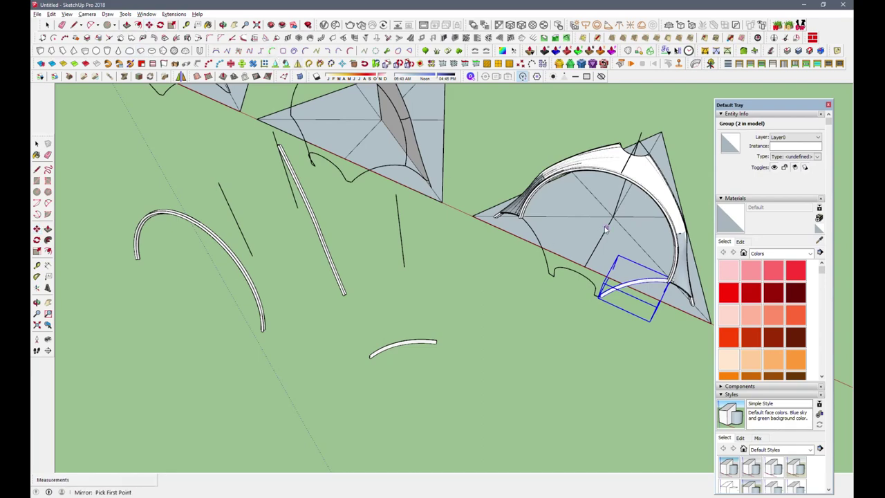
left_click(569, 283)
mouse_move(570, 283)
middle_mouse_down()
mouse_move(588, 231)
mouse_move(277, 208)
middle_mouse_up()
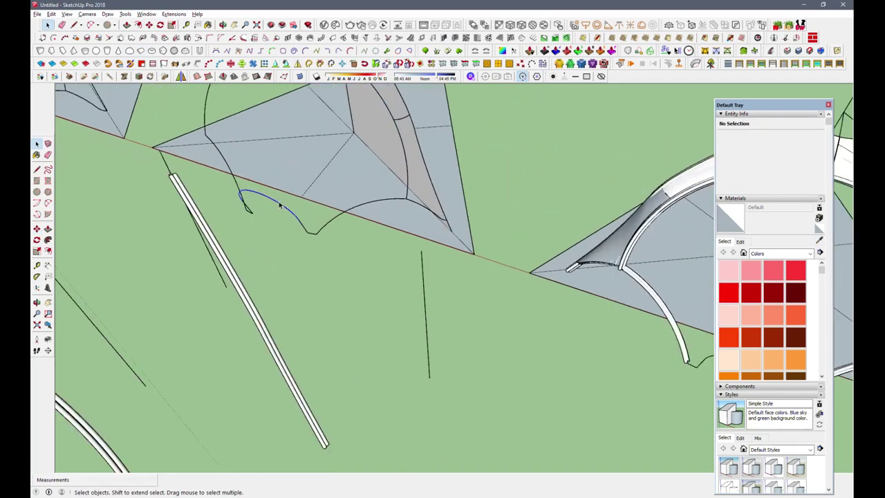
Copy the small arc and its adjoining edge to a new position
left_click(262, 238)
middle_click_drag(263, 239, 190, 298)
left_click(253, 207, "shift")
mouse_move(253, 206)
middle_mouse_down()
mouse_move(340, 362)
mouse_move(298, 276)
middle_mouse_up()
left_click(301, 226)
key("ctrl")
middle_click_drag(302, 226, 329, 215)
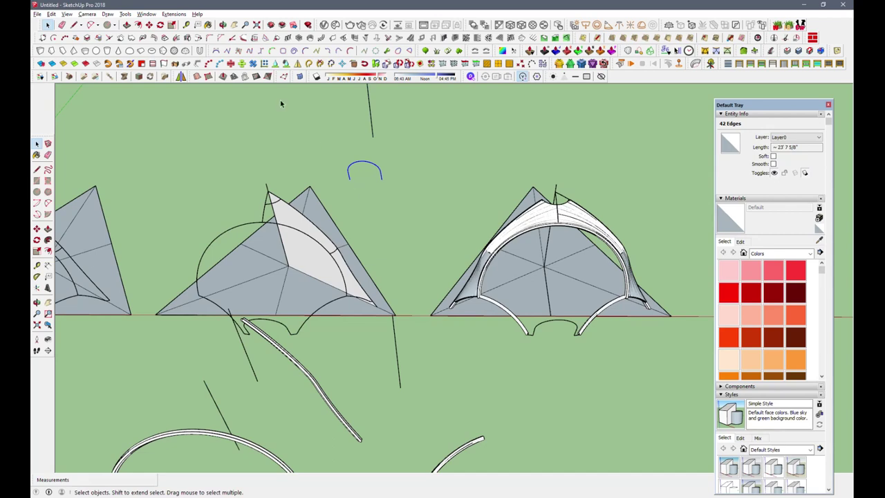
left_click(318, 89)
Run Pipe Along Path on the arc with a 5" diameter and make it a component
left_click(190, 67)
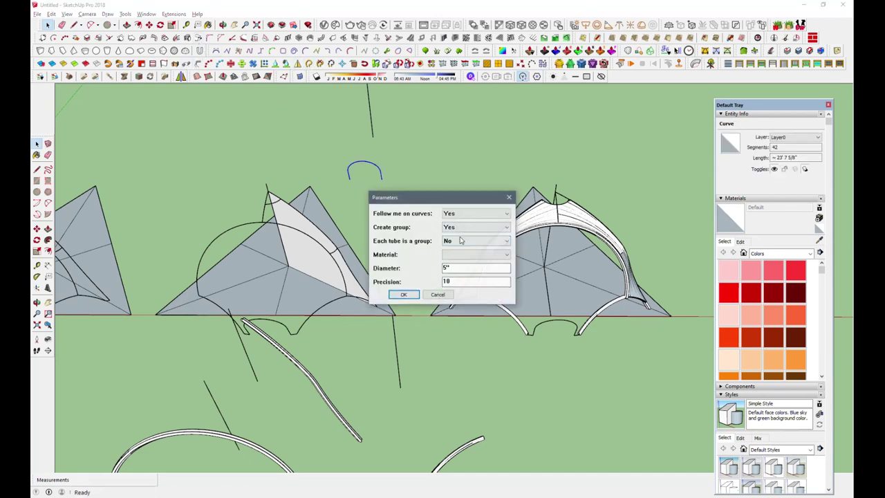
left_click(404, 291)
scroll(390, 184, "up", 3)
scroll(390, 183, "up", 3)
right_click(390, 184)
left_click(429, 69)
left_click(267, 337)
Copy the pipe component beside the original to double the arch
left_click(36, 228)
middle_click_drag(388, 207, 426, 197)
scroll(426, 196, "up", 3)
left_click(414, 223)
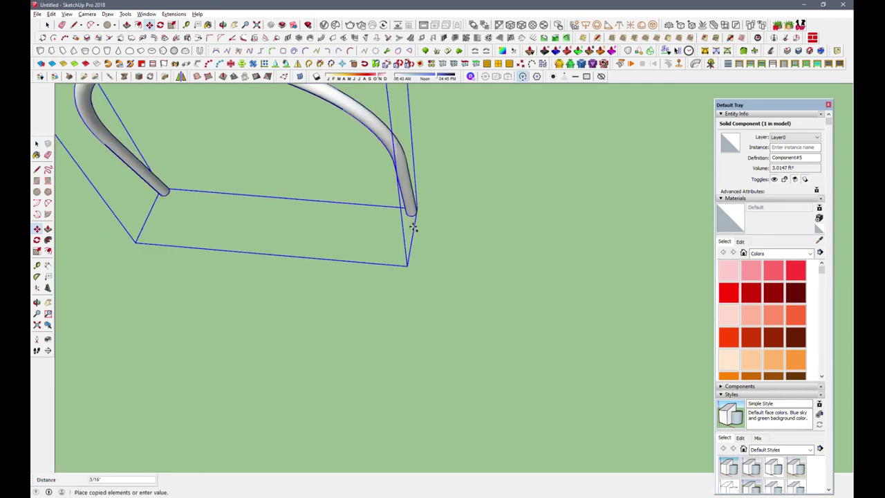
key("ctrl")
left_click(403, 229)
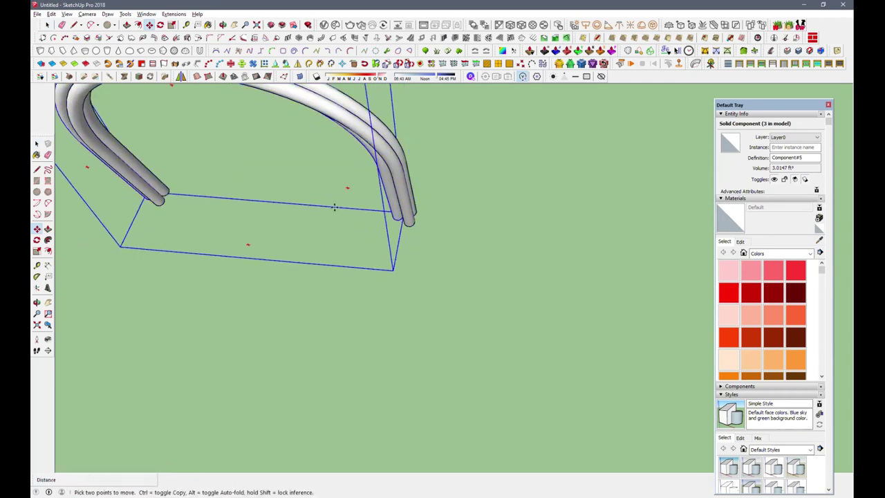
middle_click_drag(316, 204, 286, 130)
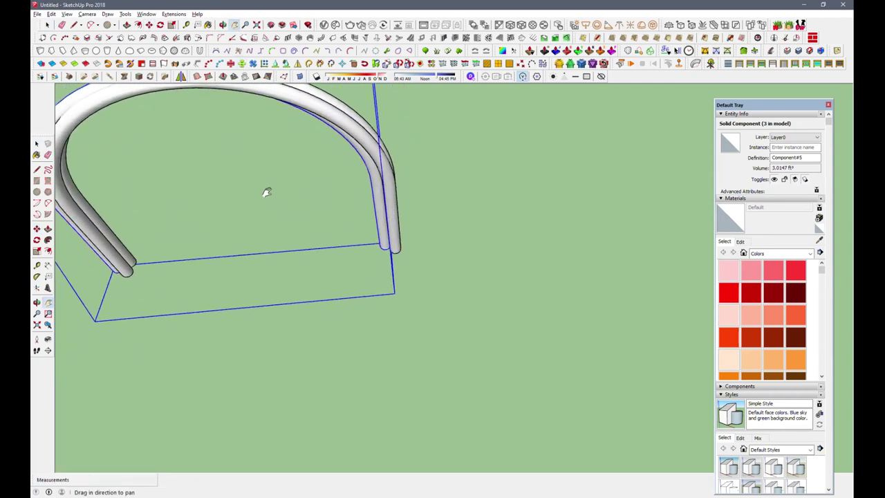
scroll(250, 163, "down", 3)
Scale the doubled arch slightly taller and slightly wider
key("s")
left_click(148, 253)
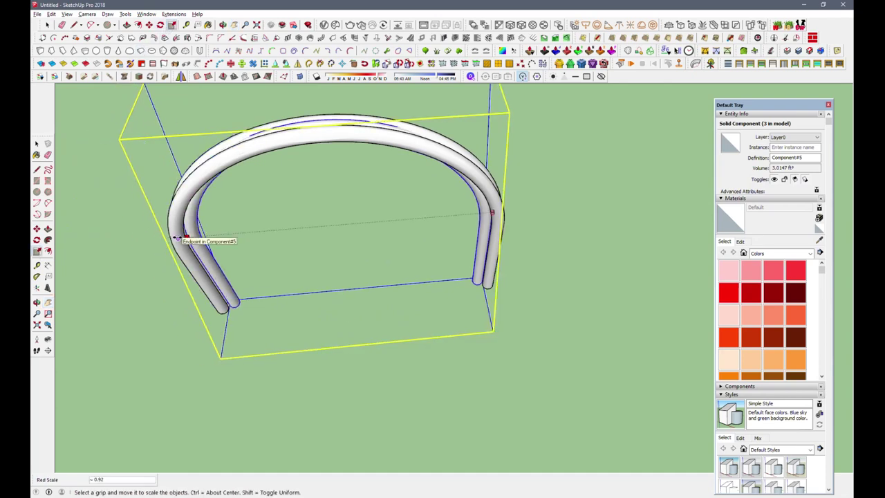
left_click_drag(320, 97, 322, 102)
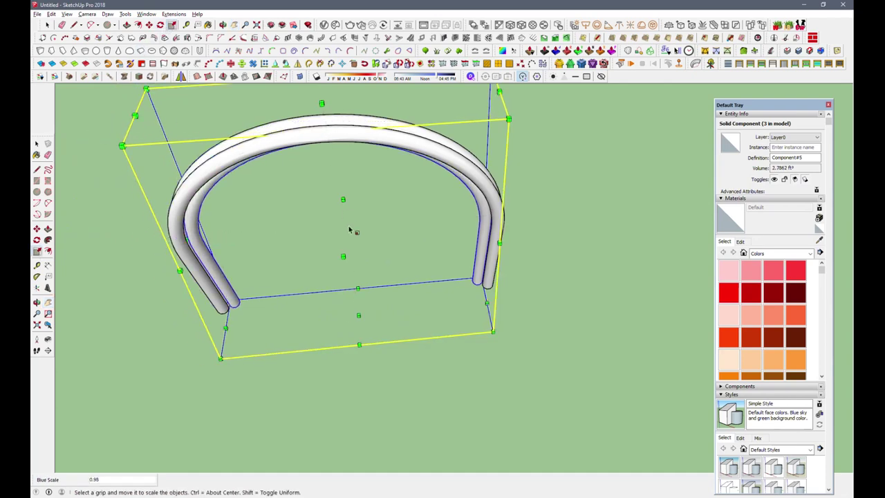
middle_click_drag(346, 215, 221, 252)
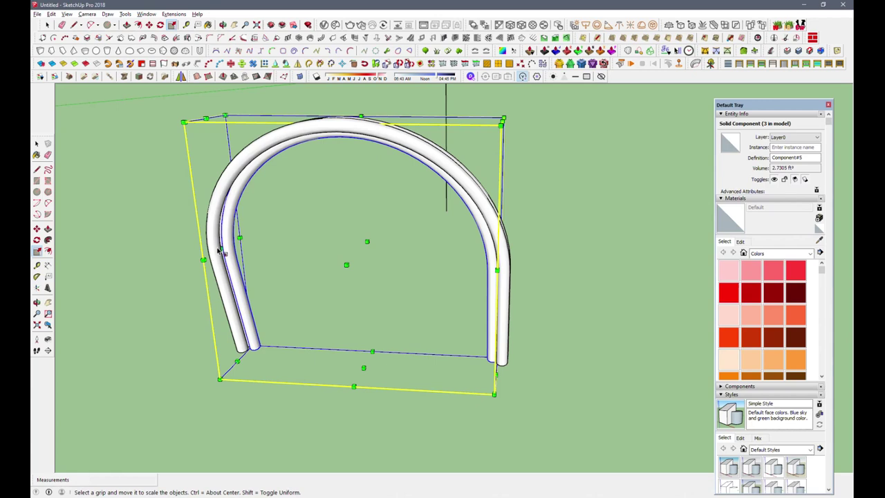
left_click_drag(221, 247, 213, 245)
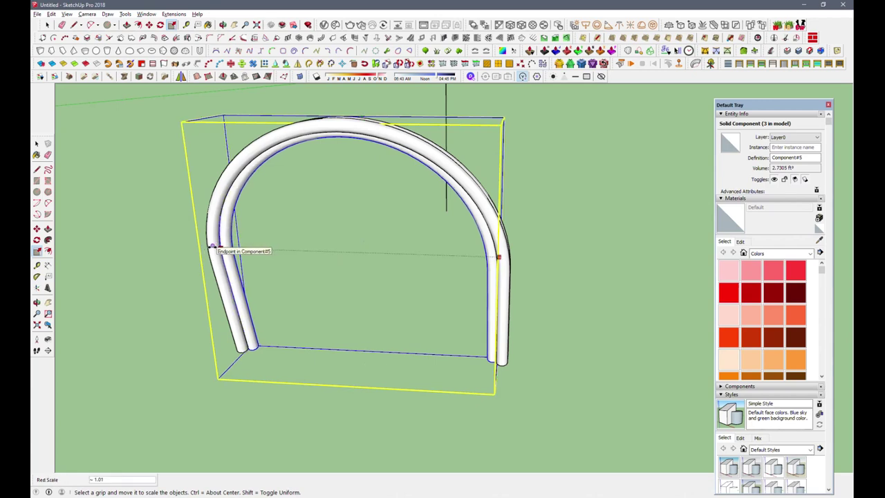
key("space")
Group the two doubled arch pipes together
right_click(484, 253)
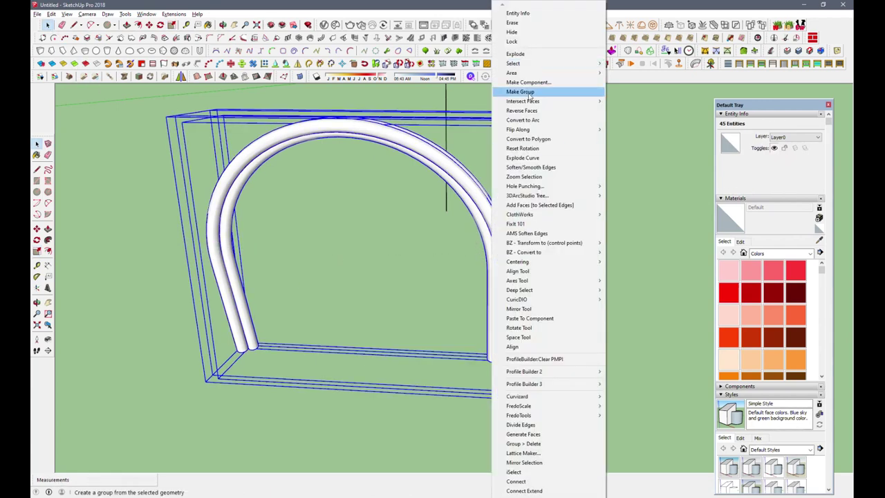
left_click(526, 90)
scroll(314, 269, "down", 5)
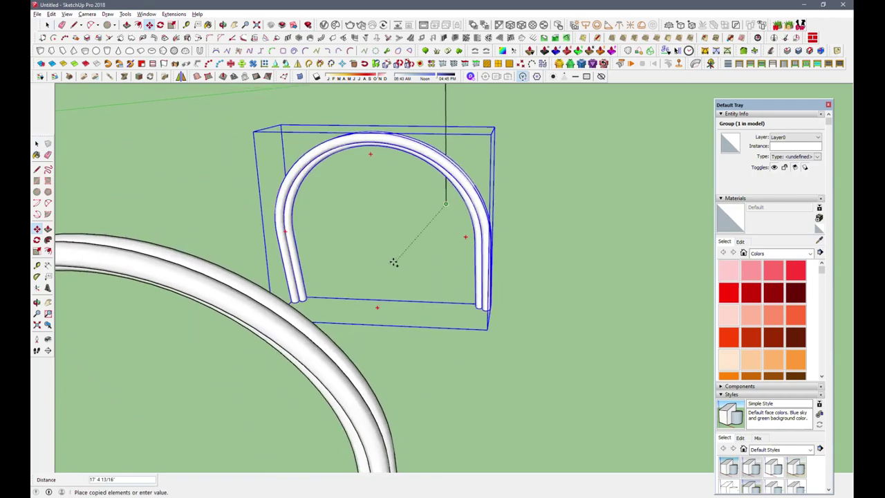
scroll(523, 325, "up", 3)
scroll(484, 353, "down", 2)
Deselect everything and orbit to a view showing all three pavilions
mouse_move(419, 371)
middle_mouse_down()
mouse_move(429, 405)
mouse_move(510, 299)
mouse_move(339, 413)
mouse_move(451, 473)
middle_mouse_up()
middle_click_drag(377, 314, 385, 365)
left_click(47, 25)
left_click(592, 207)
scroll(592, 207, "down", 5)
mouse_move(592, 207)
middle_mouse_down()
mouse_move(206, 241)
mouse_move(484, 270)
middle_mouse_up()
scroll(522, 274, "up", 2)
Loft a Curviloft line surface between the middle pavilion's edge curves and commit it
scroll(531, 262, "up", 2)
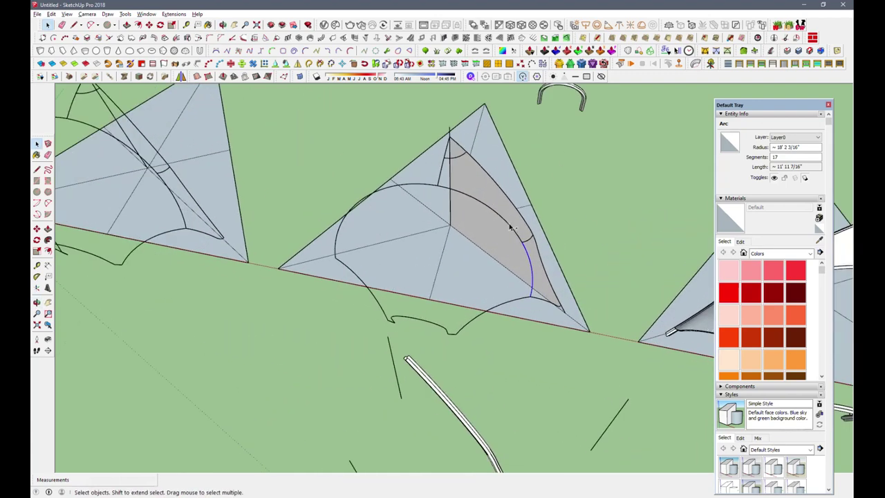
left_click(425, 186)
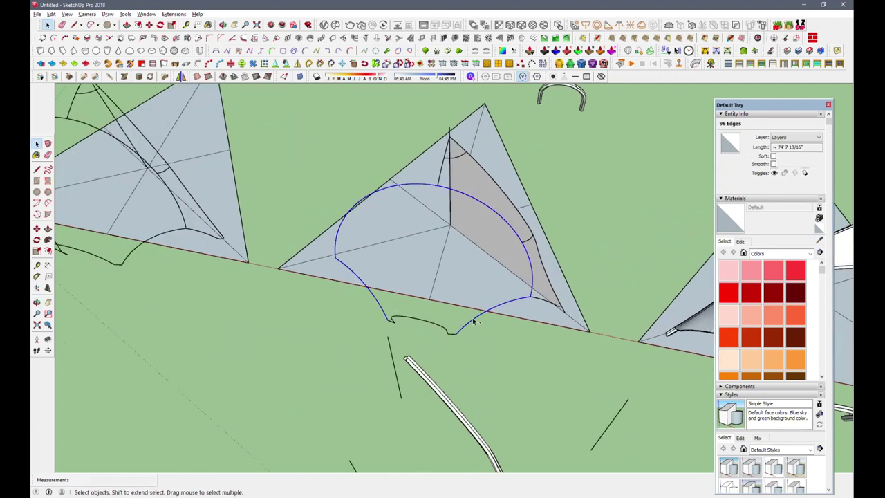
middle_click_drag(376, 333, 624, 102)
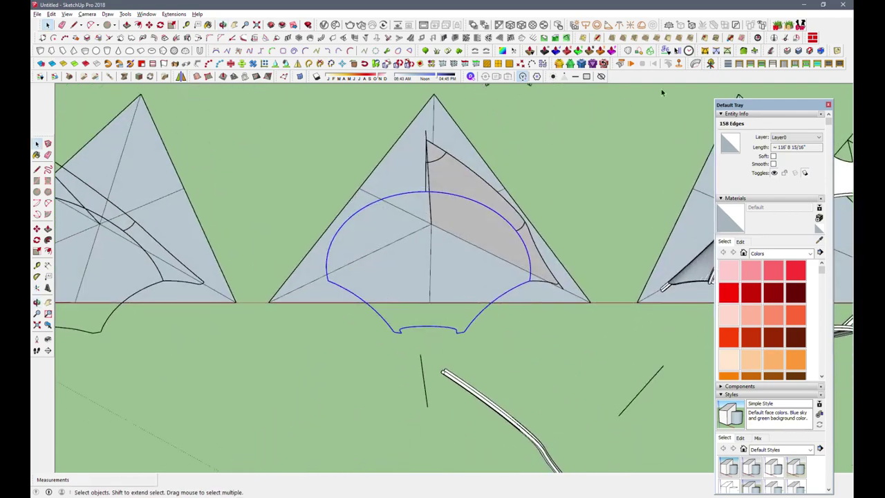
key("Return")
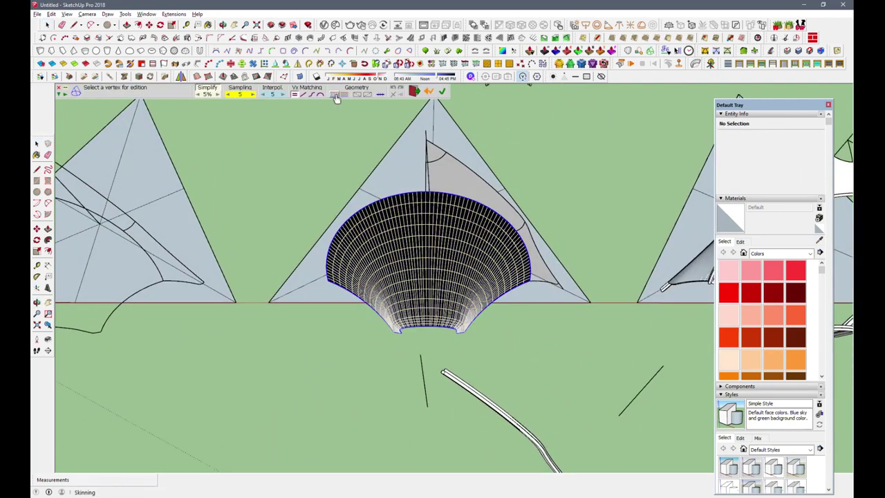
key("space")
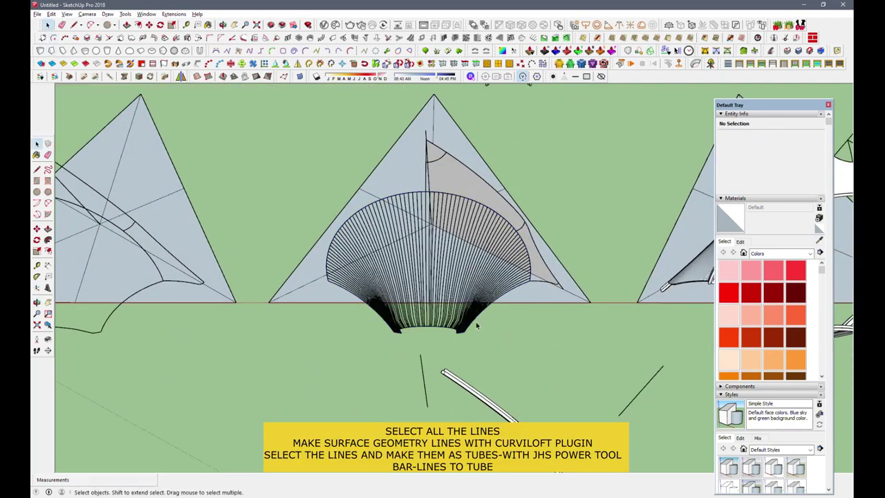
middle_click_drag(266, 170, 242, 311)
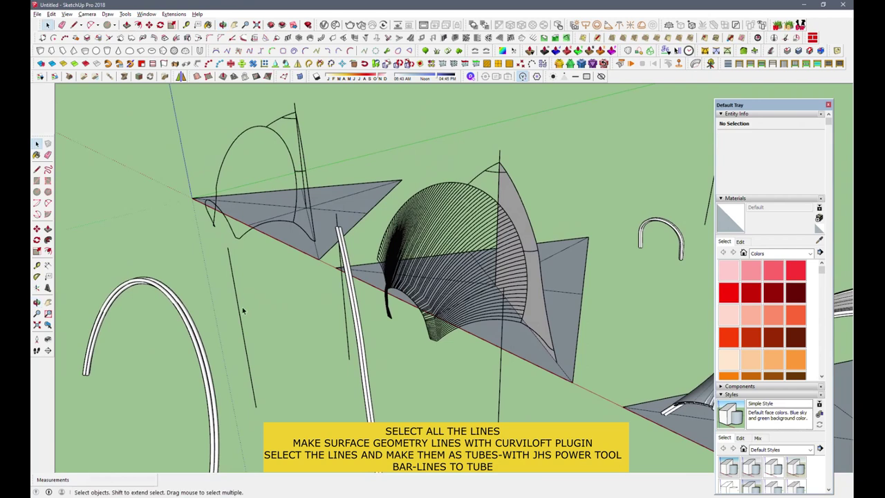
middle_click_drag(242, 311, 618, 411)
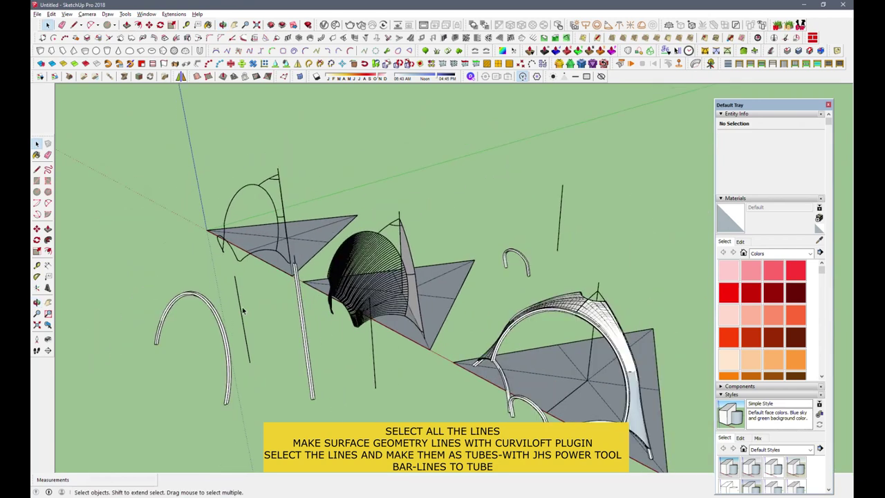
scroll(348, 294, "up", 3)
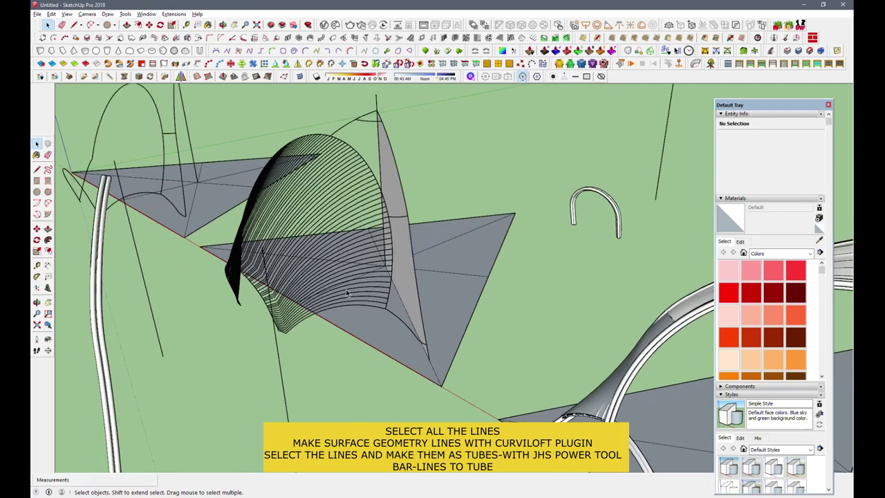
scroll(325, 273, "down", 3)
scroll(324, 280, "down", 2)
Inside the loft group, select all 1360 lines and convert them into 5" tubes
double_click(322, 285)
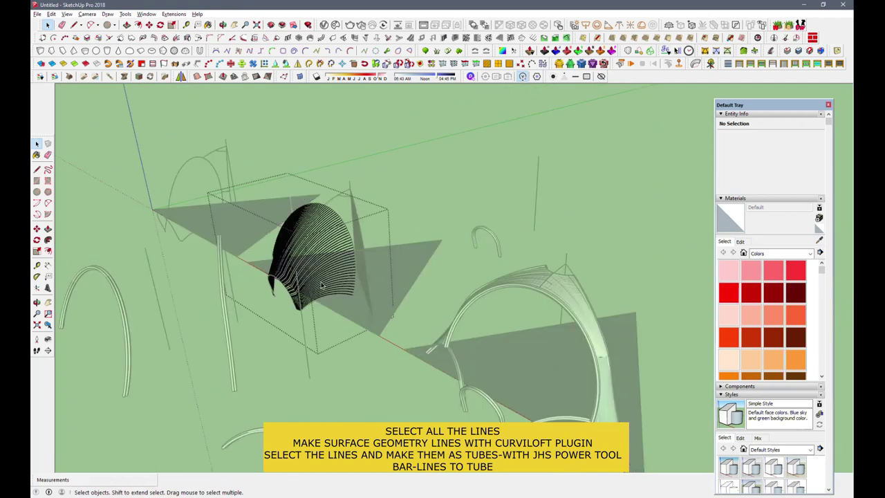
key("ctrl+a")
left_click(208, 64)
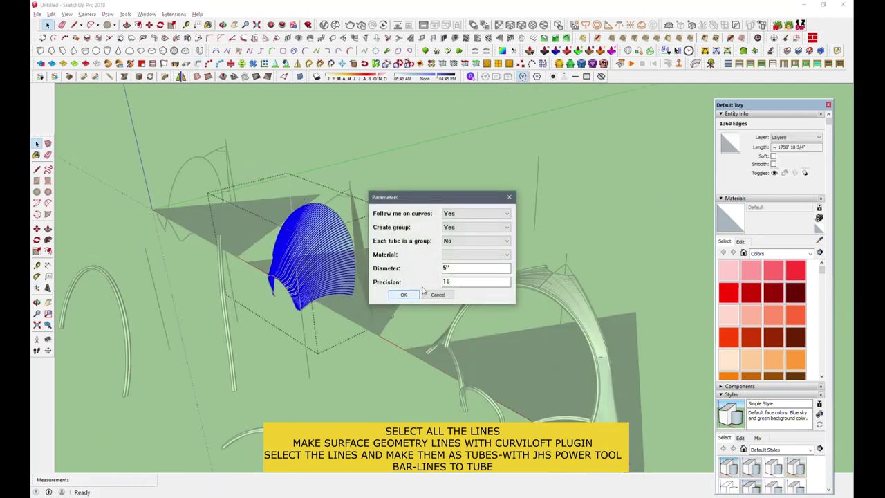
left_click(404, 295)
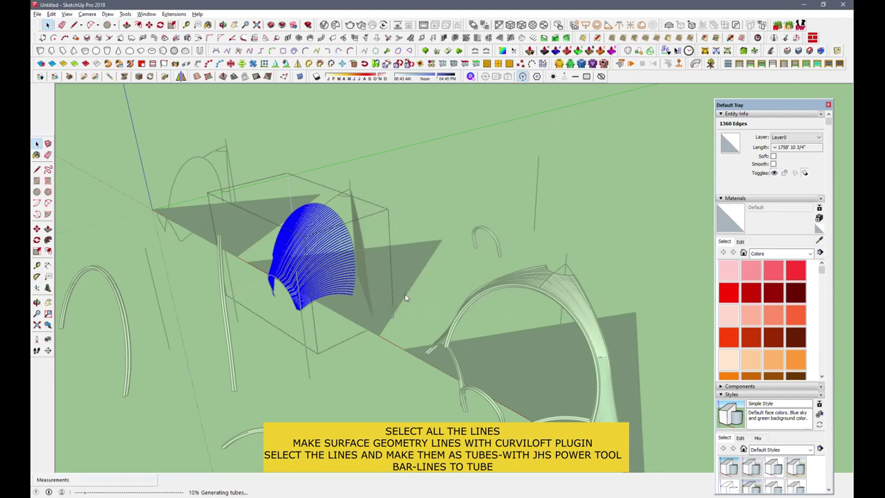
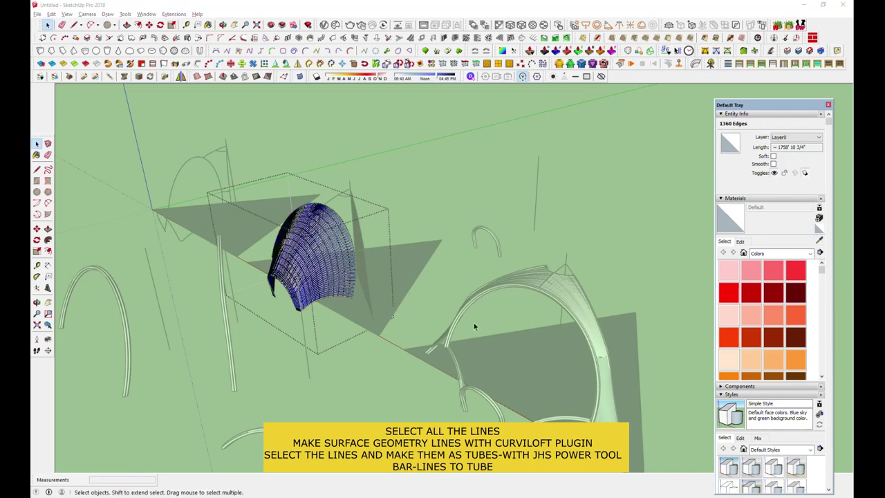
Copy the finished tube shell group onto the right-hand base
scroll(476, 254, "up", 5)
scroll(476, 253, "down", 3)
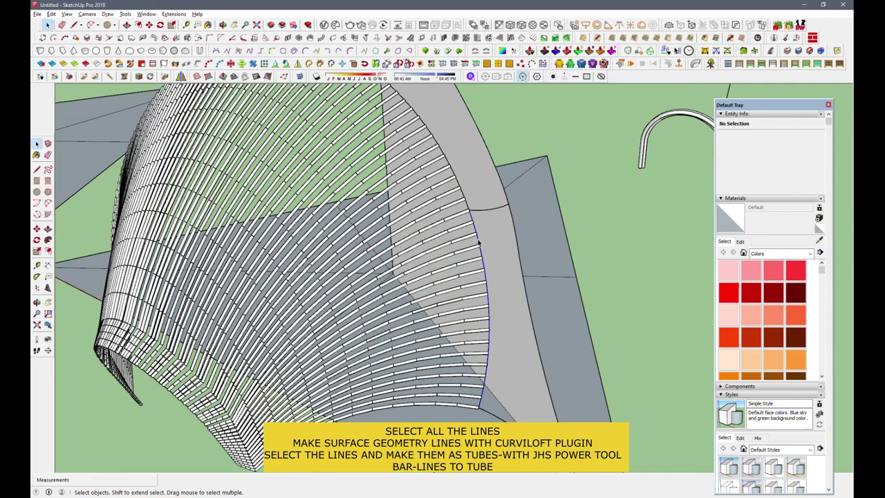
left_click(463, 284)
scroll(463, 283, "down", 3)
mouse_move(442, 345)
middle_mouse_down()
mouse_move(453, 370)
mouse_move(442, 110)
middle_mouse_up()
key("m")
scroll(443, 208, "up", 3)
left_click(322, 352, "ctrl")
scroll(553, 311, "down", 3)
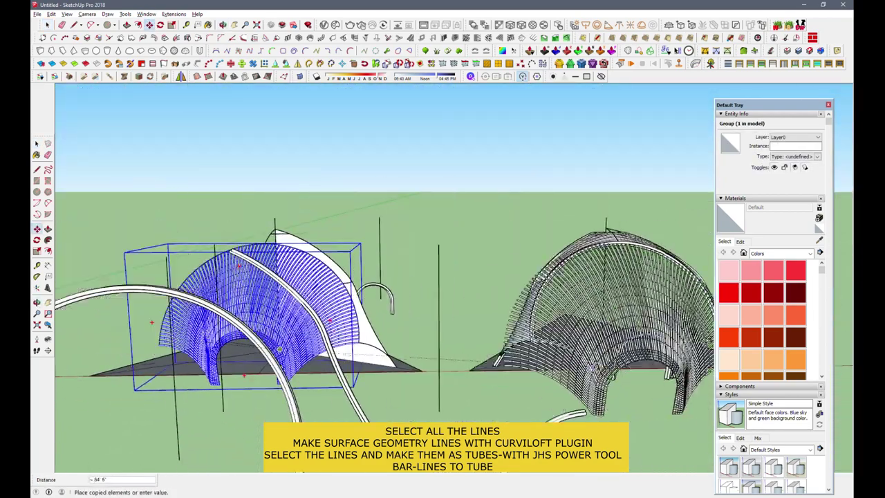
mouse_move(554, 316)
middle_mouse_down()
mouse_move(629, 355)
mouse_move(442, 276)
middle_mouse_up()
left_click(630, 354)
key("space")
Copy the second shell's upper and lower fan arcs above the scene and start Curviloft skinning
left_click(282, 241)
left_click(281, 240)
middle_click_drag(282, 241, 379, 286)
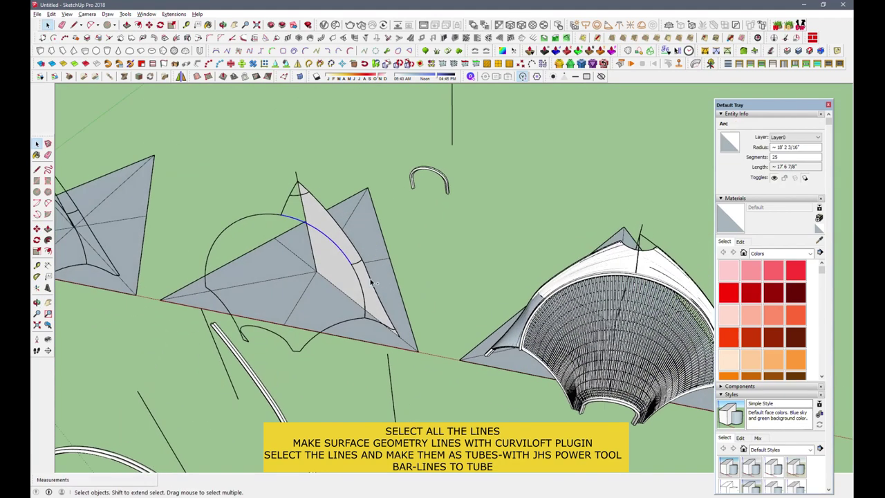
left_click(337, 329, "shift")
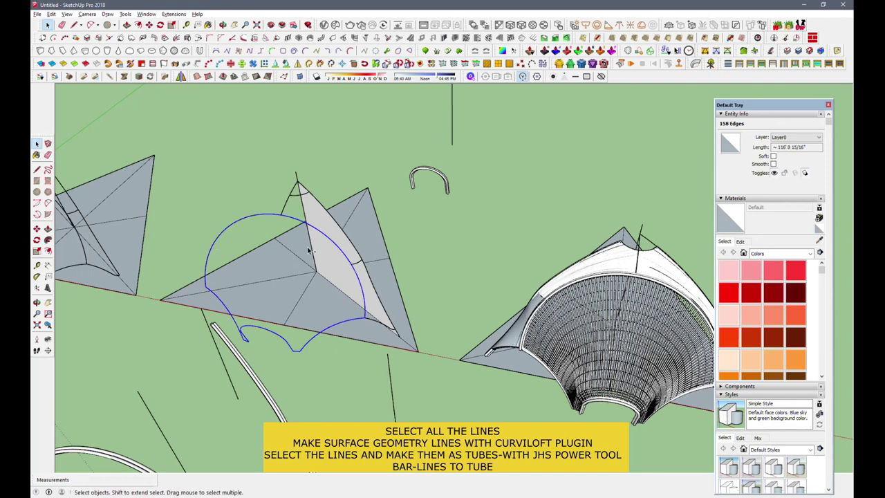
scroll(316, 269, "down", 3)
left_click_drag(316, 270, 470, 207)
key("space")
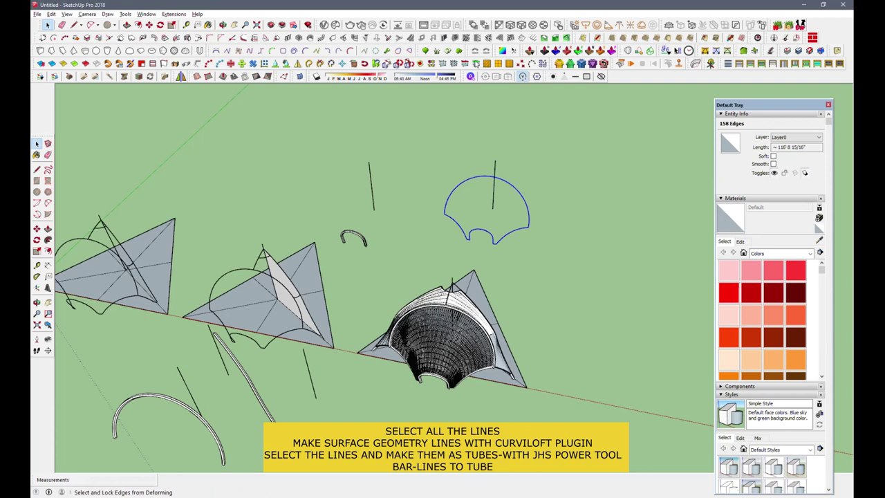
left_click(650, 51)
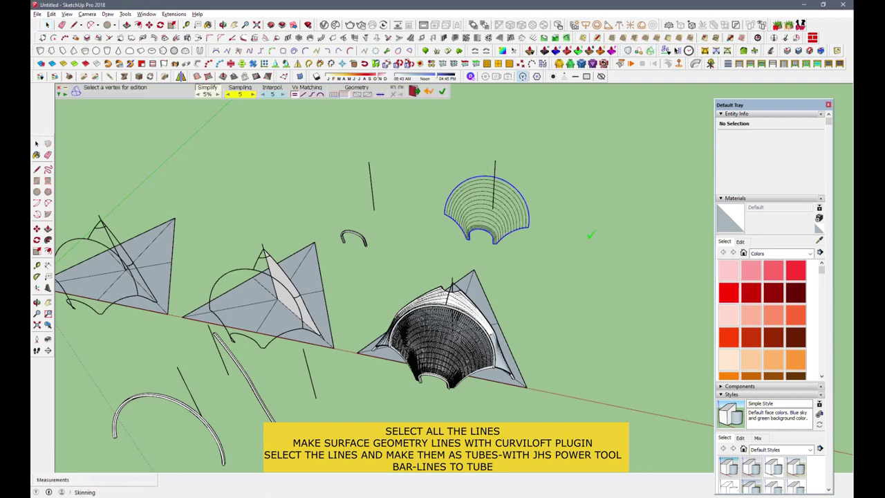
Accept the skinned surface and convert its lines into tubes with JHS Lines to Tube
key("Return")
double_click(522, 206)
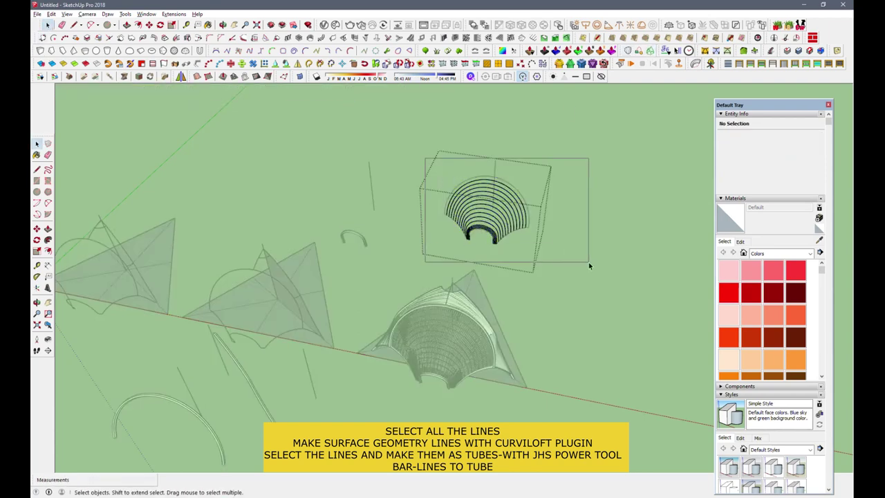
left_click_drag(589, 265, 590, 264)
left_click(516, 25)
left_click(404, 295)
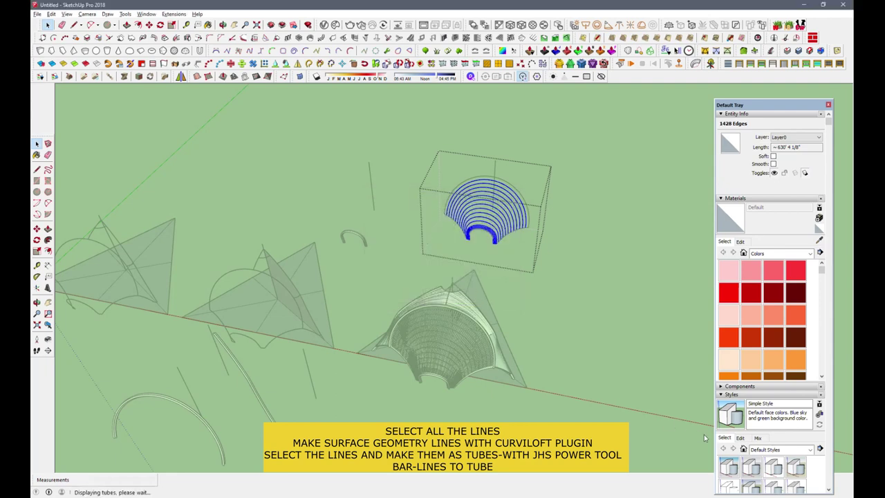
scroll(443, 249, "up", 2)
middle_click_drag(442, 276, 429, 263)
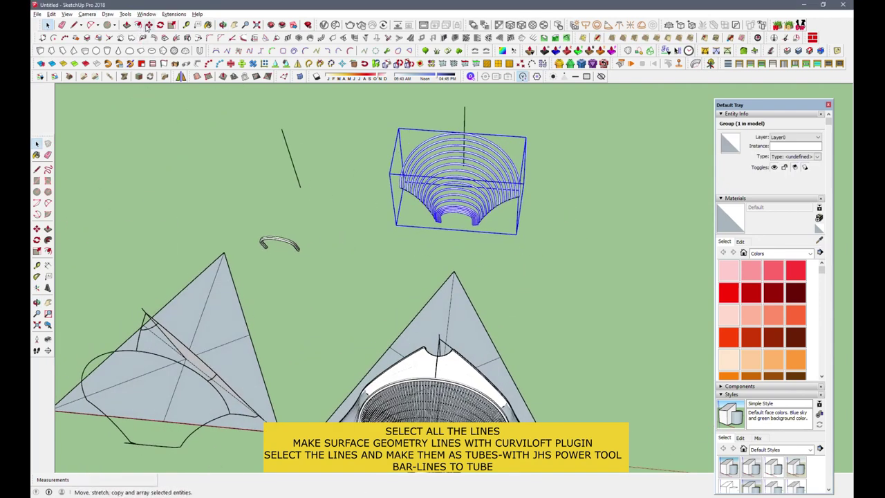
Copy the fan of tube ribs over the middle base
left_click(449, 336)
middle_click_drag(449, 337, 423, 375)
scroll(423, 376, "down", 2)
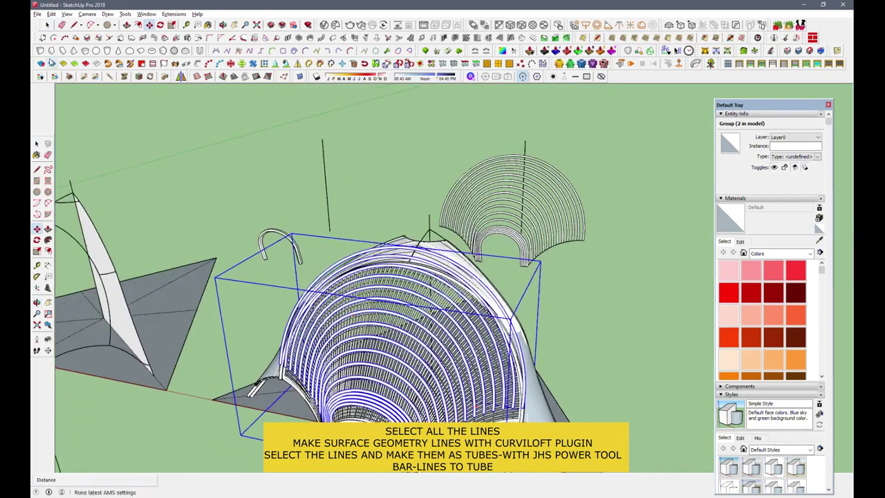
left_click(467, 298)
middle_click_drag(468, 298, 369, 253)
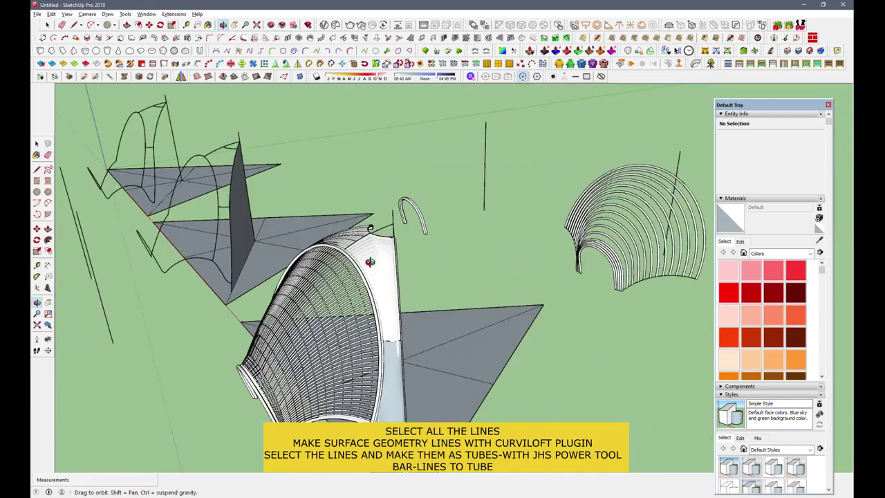
left_click(581, 257)
mouse_move(695, 266)
middle_mouse_down()
mouse_move(652, 251)
mouse_move(314, 379)
mouse_move(513, 303)
mouse_move(554, 255)
middle_mouse_up()
key("ctrl")
left_click(652, 251)
left_click(313, 379)
Orbit around the dome to check the copied ribs, then select the fan curves above it
scroll(513, 303, "down", 2)
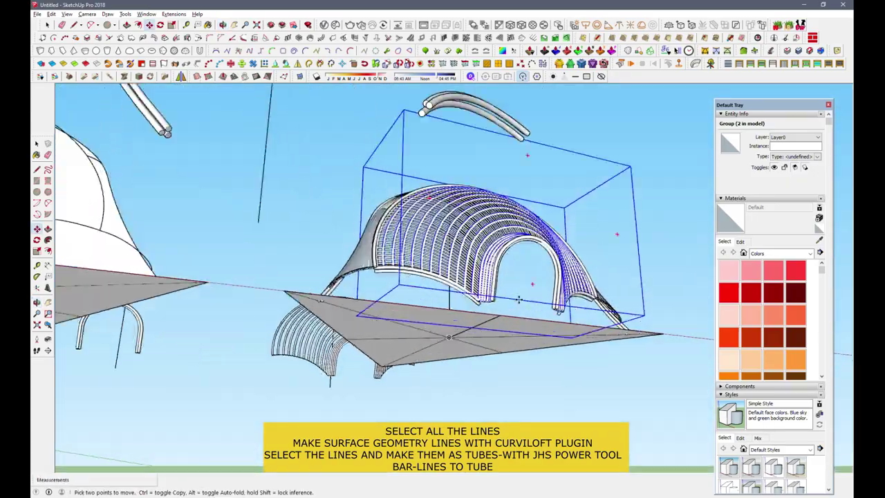
scroll(554, 255, "up", 6)
mouse_move(524, 300)
middle_mouse_down()
mouse_move(526, 320)
mouse_move(415, 325)
middle_mouse_up()
scroll(415, 326, "down", 3)
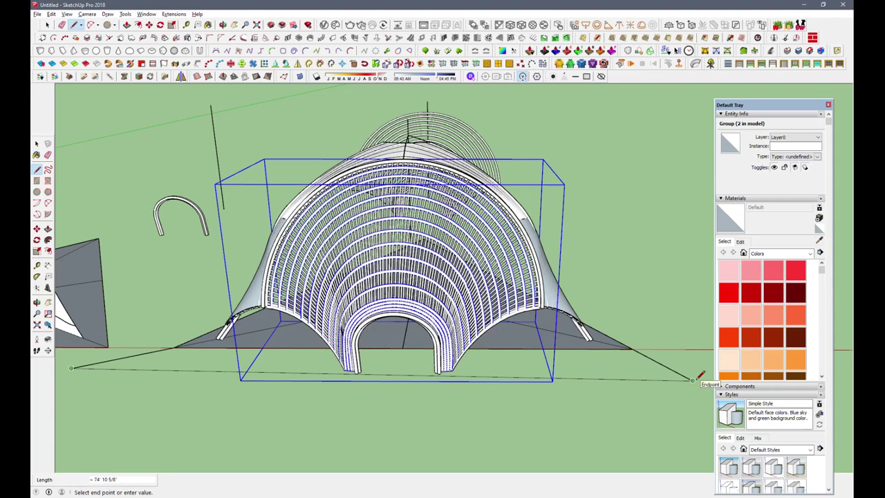
key("Escape")
mouse_move(510, 419)
middle_mouse_down()
mouse_move(375, 409)
mouse_move(508, 418)
middle_mouse_up()
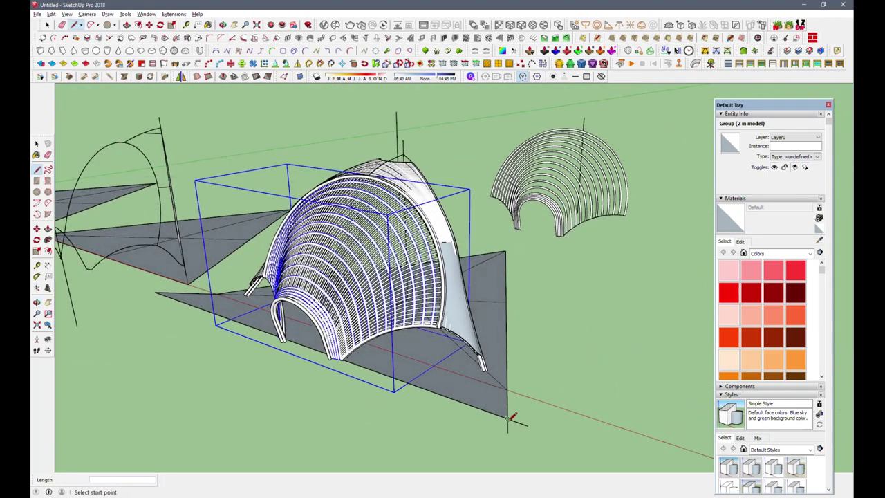
middle_click_drag(508, 458, 638, 389)
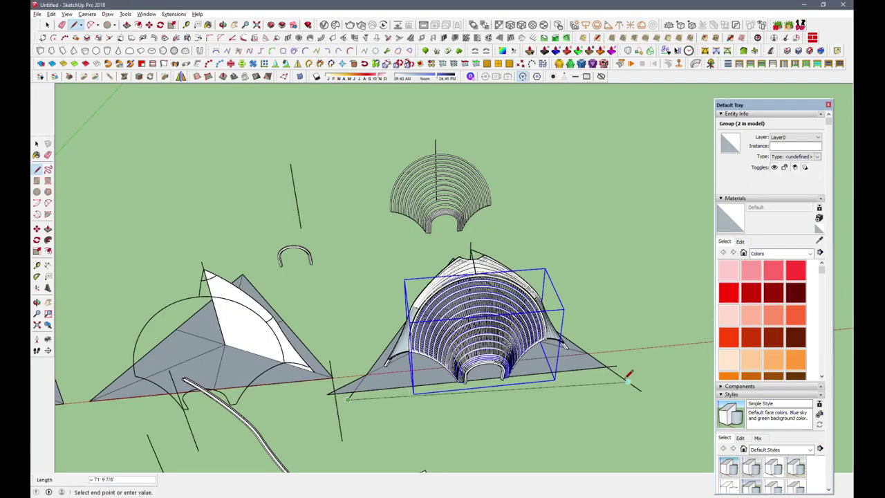
scroll(620, 367, "up", 2)
scroll(489, 394, "up", 5)
mouse_move(489, 395)
middle_mouse_down()
mouse_move(583, 244)
mouse_move(650, 188)
mouse_move(420, 322)
middle_mouse_up()
scroll(421, 322, "down", 5)
middle_click_drag(365, 376, 484, 296)
scroll(497, 324, "down", 3)
mouse_move(498, 325)
middle_mouse_down()
mouse_move(203, 302)
mouse_move(311, 311)
mouse_move(427, 385)
mouse_move(511, 302)
middle_mouse_up()
scroll(512, 301, "down", 2)
left_click(434, 226)
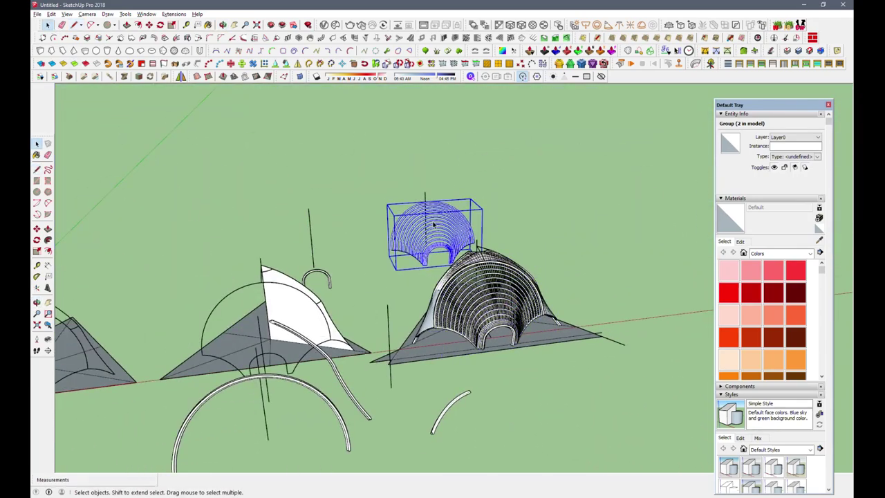
Accept the Curviloft skin and reverse its faces so the white side shows
scroll(434, 226, "up", 2)
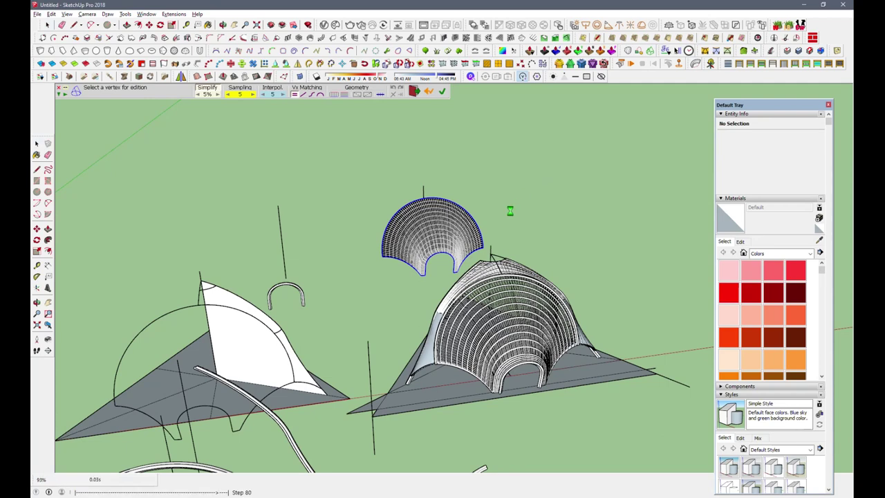
key("space")
left_click(438, 231)
right_click(434, 231)
left_click(490, 92)
Place a copy of the surface on the dome, scale it 1.05 under the ribs, and select everything
middle_click_drag(486, 132, 455, 253)
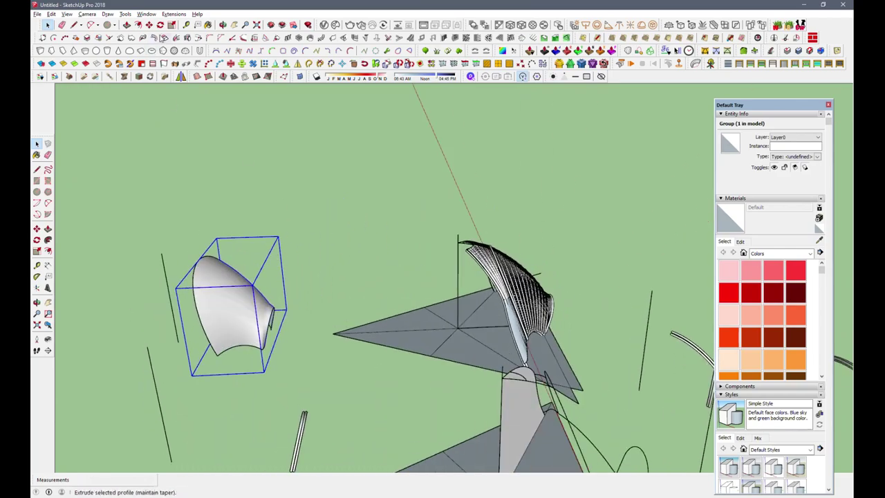
left_click(450, 329)
mouse_move(453, 332)
middle_mouse_down()
mouse_move(342, 370)
mouse_move(354, 340)
mouse_move(350, 351)
middle_mouse_up()
key("s")
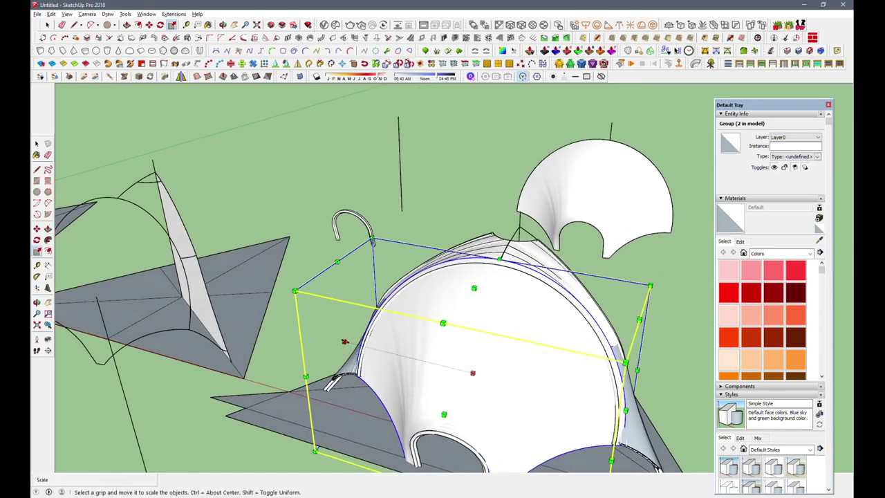
mouse_move(345, 341)
middle_mouse_down()
mouse_move(316, 251)
mouse_move(368, 331)
mouse_move(484, 346)
mouse_move(612, 228)
mouse_move(682, 248)
middle_mouse_up()
key("space")
scroll(510, 369, "up", 3)
key("ctrl+a")
mouse_move(435, 211)
middle_mouse_down()
mouse_move(506, 253)
mouse_move(566, 256)
middle_mouse_up()
mouse_move(541, 306)
middle_mouse_down()
mouse_move(435, 306)
mouse_move(498, 221)
middle_mouse_up()
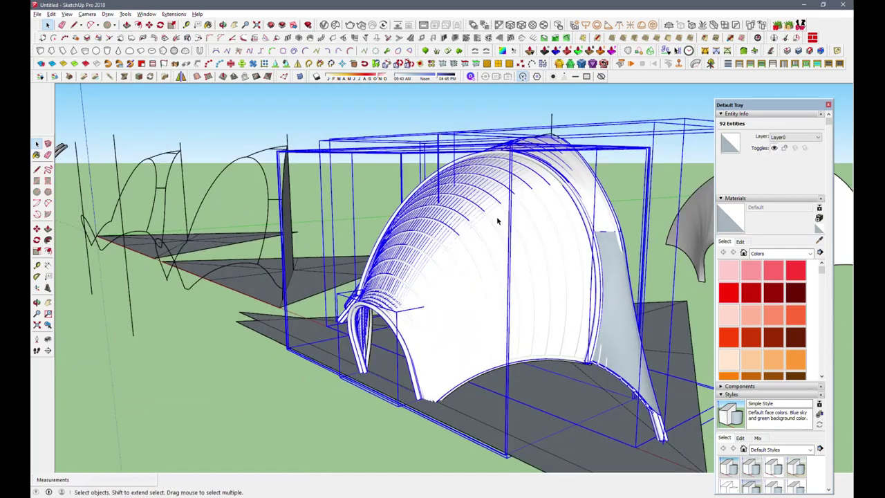
Make the selected dome shell into a component
right_click(479, 144)
left_click(525, 70)
key("Return")
middle_click_drag(510, 297, 340, 263)
scroll(339, 263, "down", 3)
middle_click_drag(371, 385, 338, 403)
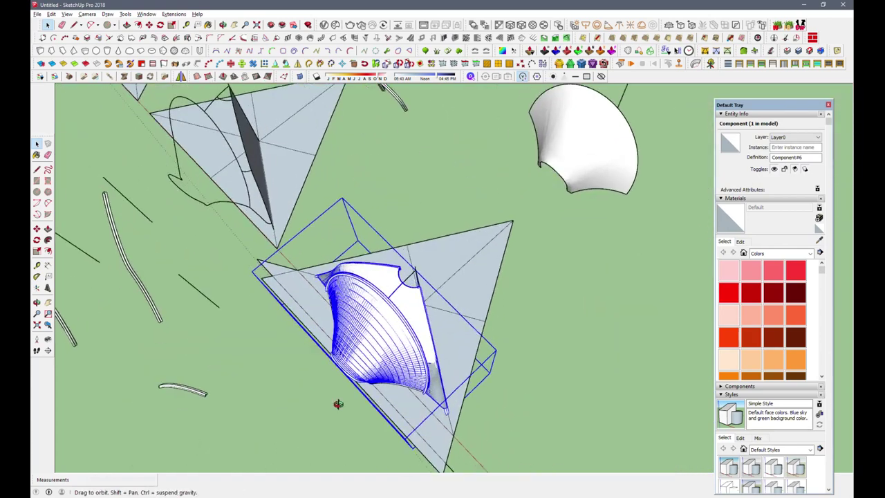
scroll(338, 403, "up", 3)
Rotate-copy the component 120° about its pivot, twice, to ring three shells
left_click(36, 240)
left_click(401, 281)
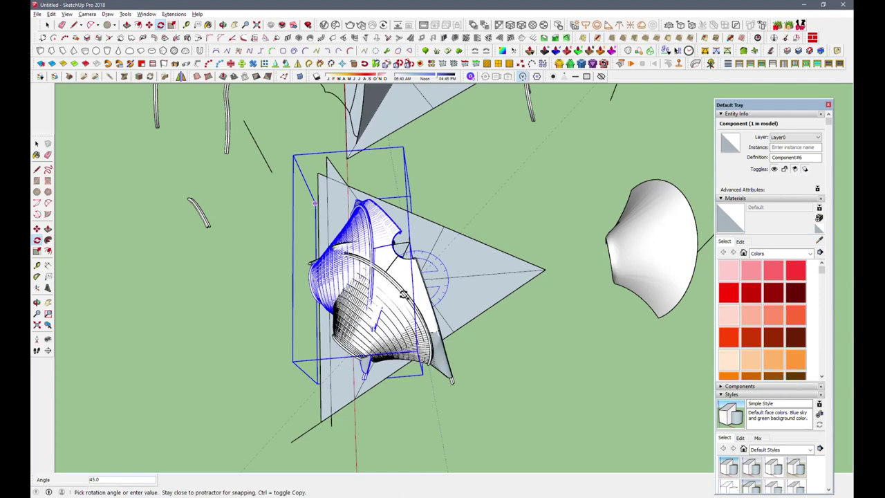
left_click(446, 399)
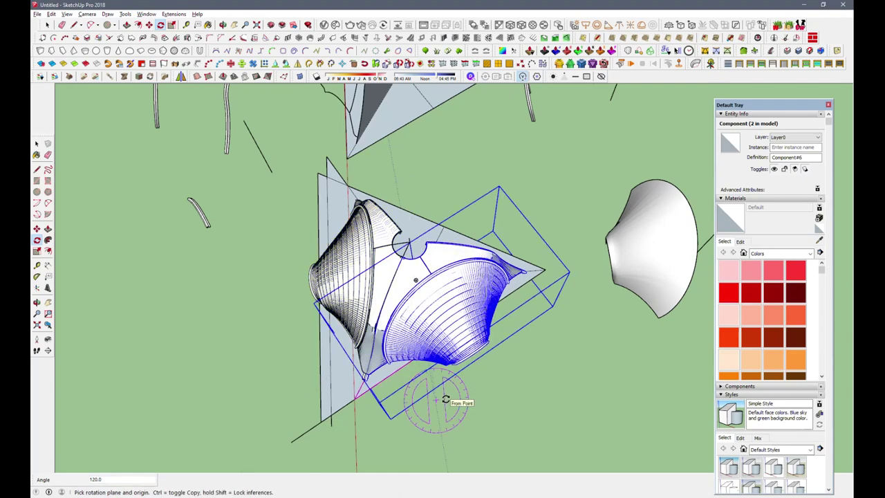
key("Return")
mouse_move(446, 399)
middle_mouse_down()
mouse_move(609, 153)
mouse_move(684, 422)
middle_mouse_up()
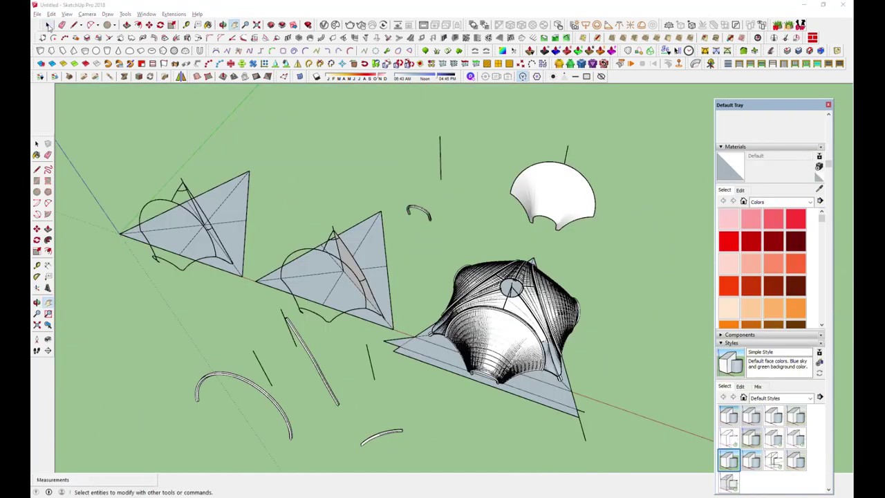
middle_click_drag(509, 292, 332, 299)
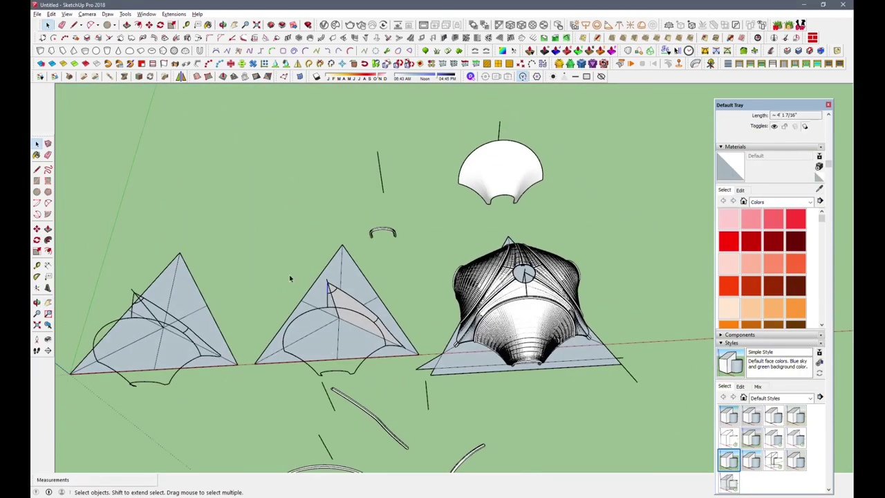
Close the sketched outline into a face
mouse_move(516, 170)
middle_mouse_down()
mouse_move(466, 235)
mouse_move(592, 304)
mouse_move(608, 325)
mouse_move(672, 281)
middle_mouse_up()
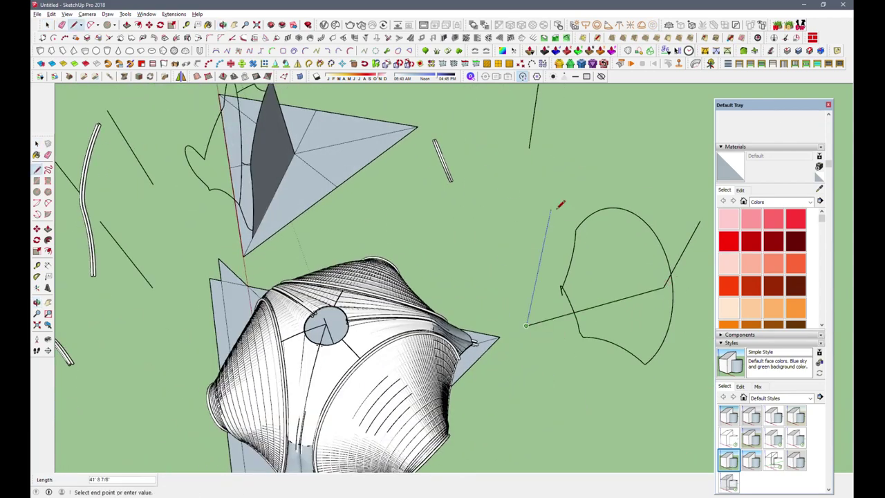
left_click(701, 223)
left_click(546, 228)
middle_click_drag(571, 298, 532, 260)
mouse_move(534, 318)
middle_mouse_down()
mouse_move(468, 306)
mouse_move(587, 257)
mouse_move(562, 267)
middle_mouse_up()
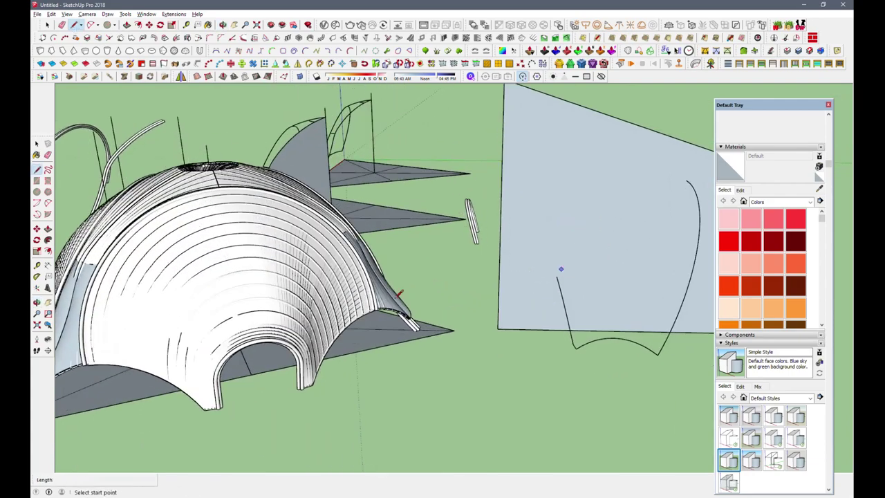
mouse_move(383, 312)
middle_mouse_down()
mouse_move(242, 173)
mouse_move(48, 24)
middle_mouse_up()
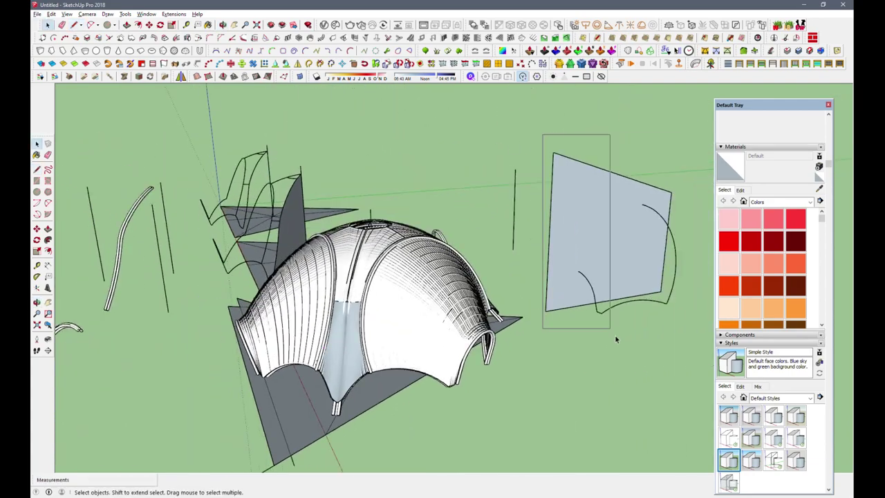
Nudge the new face slightly right and up, then draw a line closing another face
left_click(589, 297)
key("m")
mouse_move(589, 297)
middle_mouse_down()
mouse_move(498, 390)
mouse_move(626, 355)
middle_mouse_up()
left_click_drag(593, 312, 600, 310)
key("l")
left_click(619, 222)
scroll(588, 263, "up", 5)
key("a")
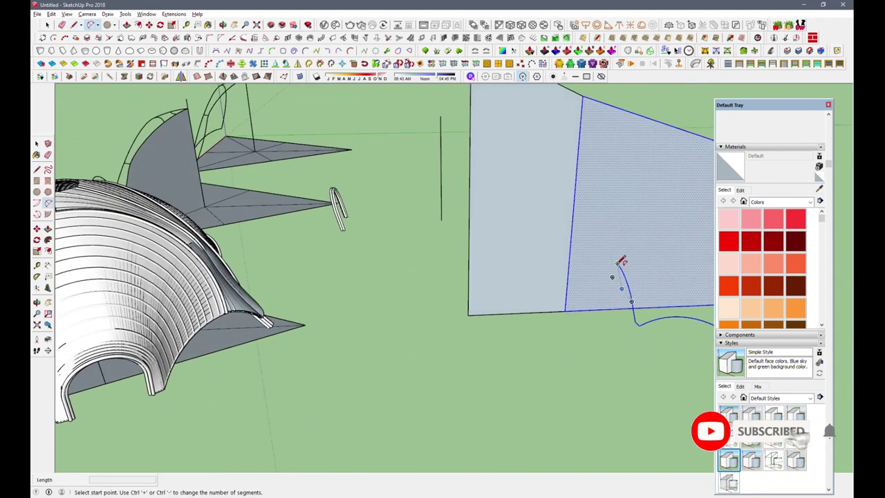
Draw the first arcs of the S-shaped neck curve on the face
left_click(620, 262)
scroll(601, 263, "up", 3)
scroll(607, 245, "up", 2)
scroll(606, 251, "up", 2)
left_click(606, 252)
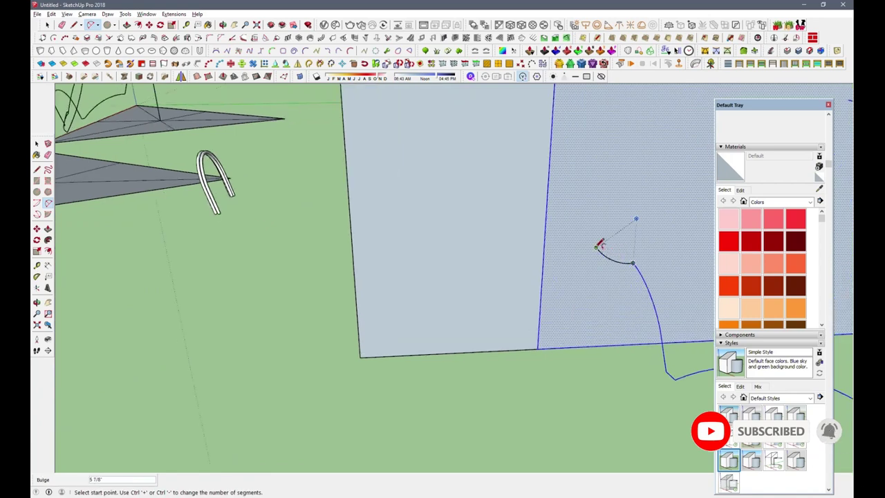
left_click(602, 158)
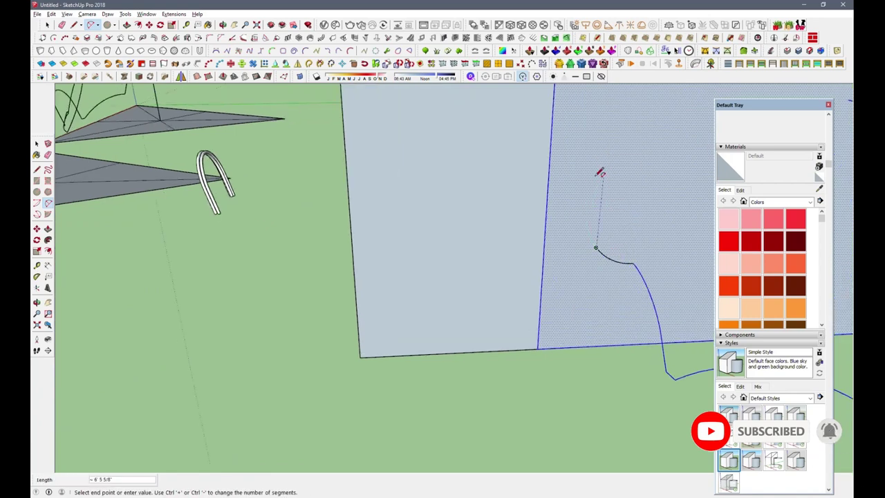
middle_click_drag(600, 172, 589, 212)
key("Escape")
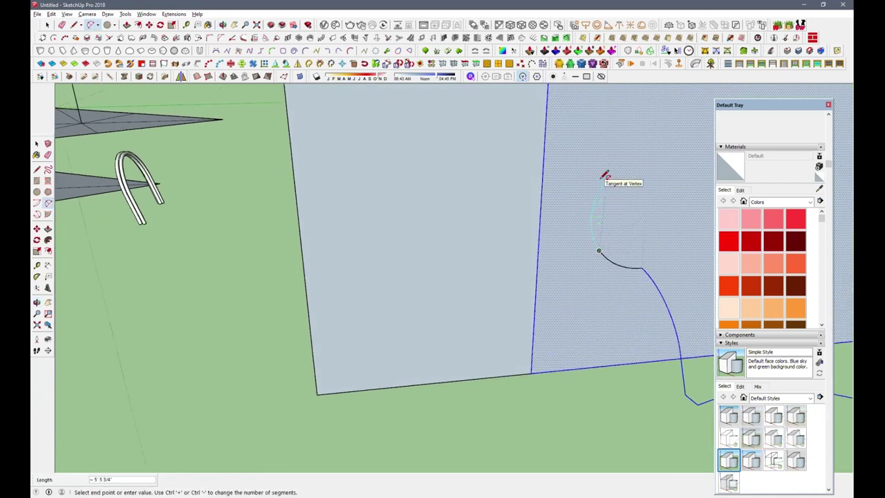
Add another connected arc to complete the curving bird-neck profile
scroll(475, 291, "down", 3)
scroll(549, 221, "up", 3)
mouse_move(549, 221)
middle_mouse_down()
mouse_move(622, 297)
mouse_move(606, 385)
mouse_move(500, 211)
mouse_move(504, 291)
mouse_move(545, 243)
mouse_move(451, 298)
mouse_move(623, 375)
mouse_move(586, 182)
middle_mouse_up()
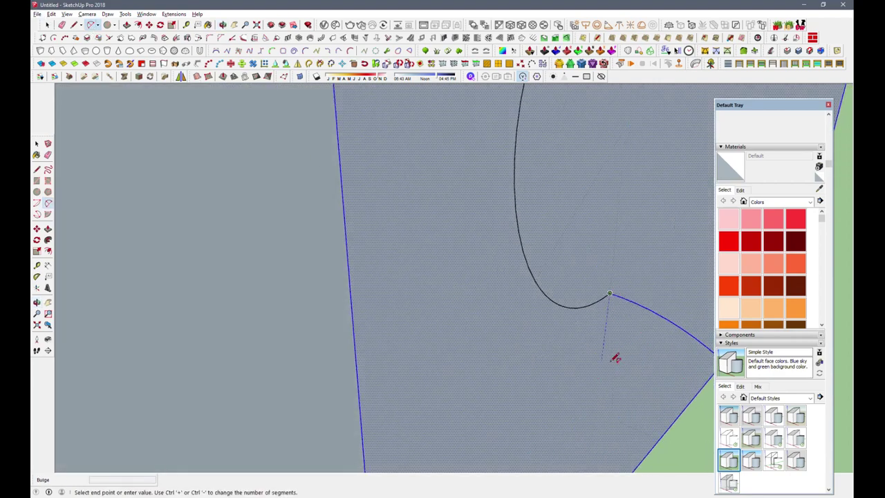
middle_click_drag(625, 377, 642, 449)
mouse_move(626, 330)
middle_mouse_down()
mouse_move(613, 352)
mouse_move(626, 344)
mouse_move(432, 229)
mouse_move(409, 316)
mouse_move(306, 228)
mouse_move(393, 346)
middle_mouse_up()
scroll(468, 311, "up", 3)
scroll(451, 296, "up", 2)
mouse_move(451, 296)
middle_mouse_down()
mouse_move(429, 256)
mouse_move(421, 265)
mouse_move(456, 279)
mouse_move(474, 336)
middle_mouse_up()
left_click(458, 399)
left_click(431, 356)
middle_click_drag(431, 355, 309, 196)
scroll(309, 195, "up", 3)
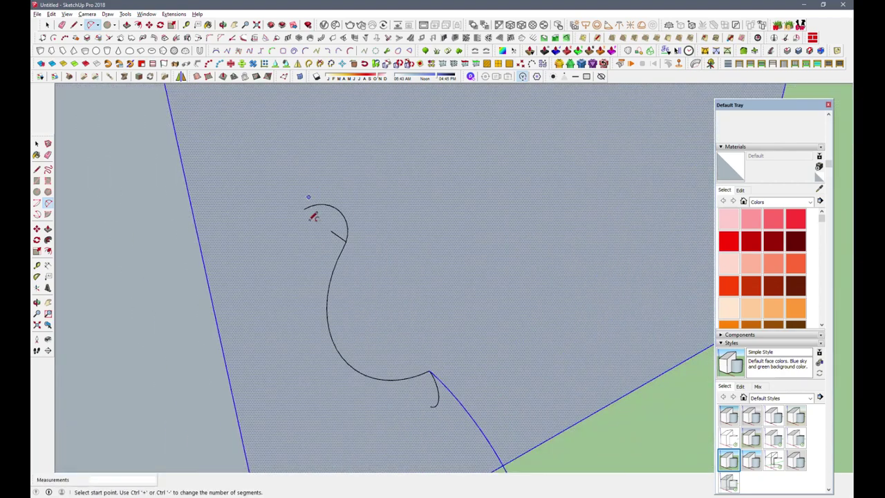
Select the short top line and run Curviloft Loft along Path on the neck curves
left_click(340, 239)
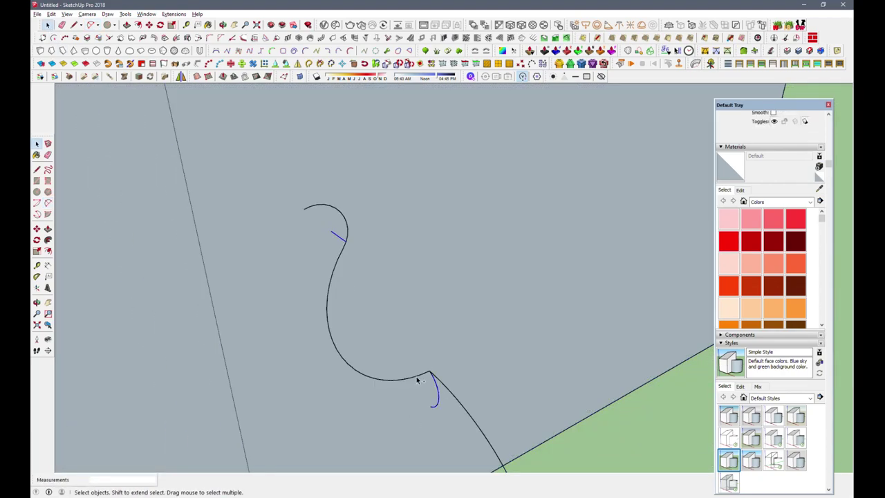
left_click(633, 57)
middle_click_drag(342, 329, 306, 134)
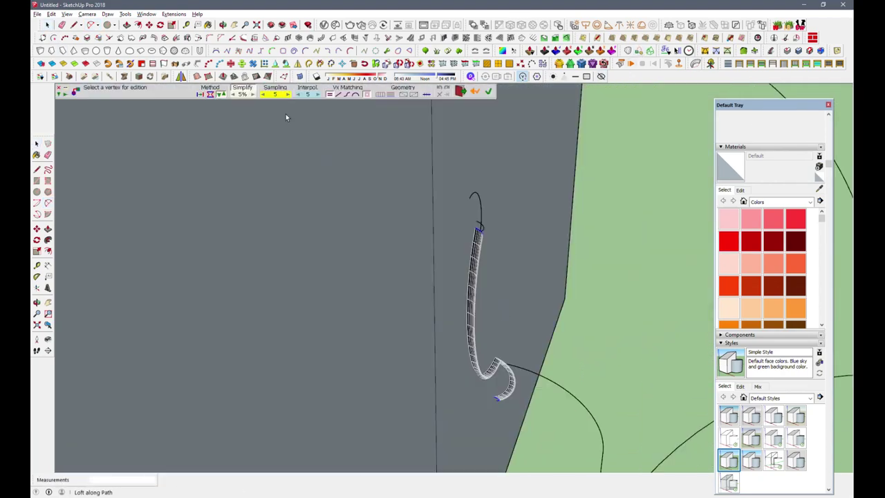
Try an alternate loft setting, revert it, and discard the trial loft preview
left_click(220, 95)
left_click(211, 94)
middle_click_drag(218, 101, 360, 347)
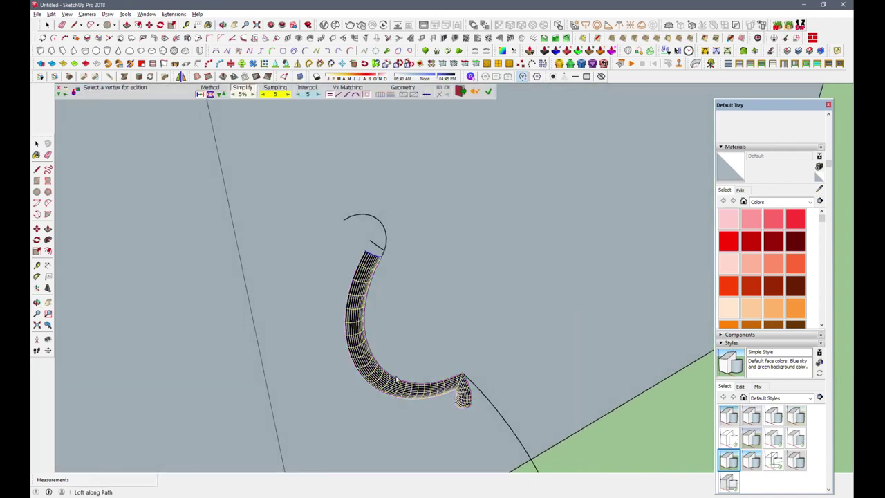
key("Escape")
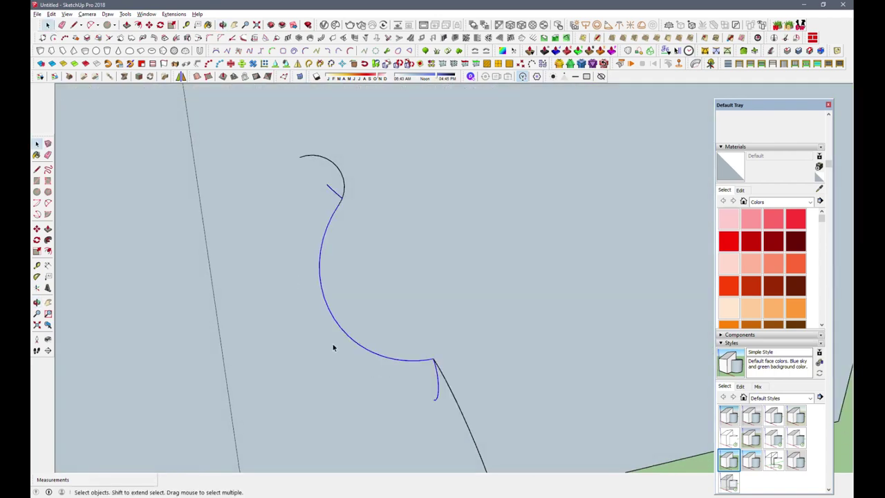
Draw arcs from the curve's end to extend the neck outline
scroll(308, 222, "up", 1)
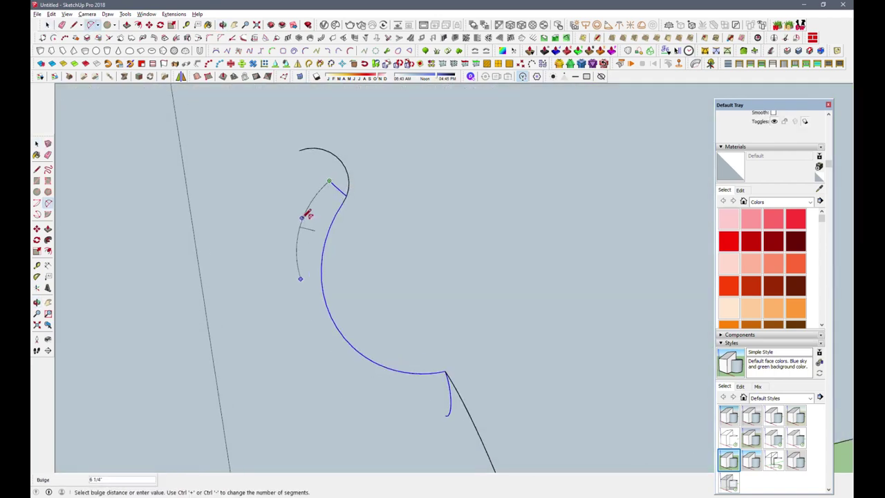
left_click(331, 181)
scroll(339, 251, "down", 3)
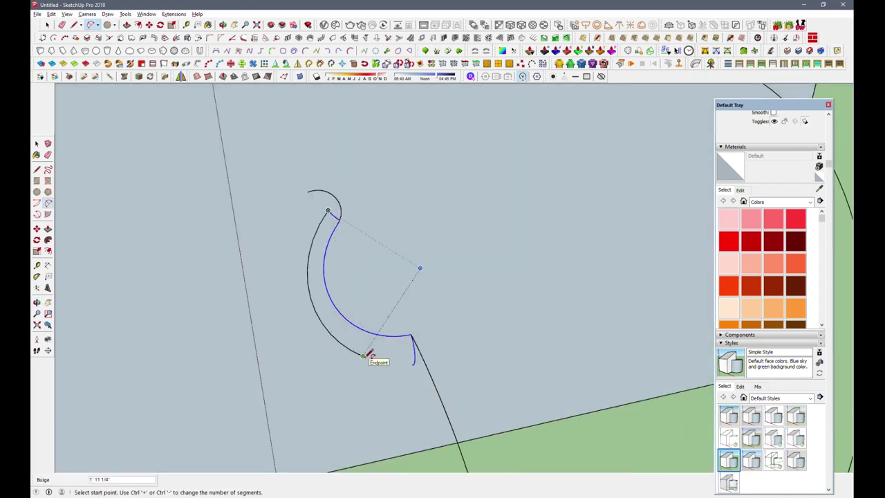
left_click(365, 356)
scroll(445, 356, "up", 3)
scroll(446, 367, "up", 2)
left_click(394, 349)
middle_click_drag(405, 360, 522, 273)
Add a small closing arc to the hook outline
left_click(267, 294)
scroll(332, 316, "up", 2)
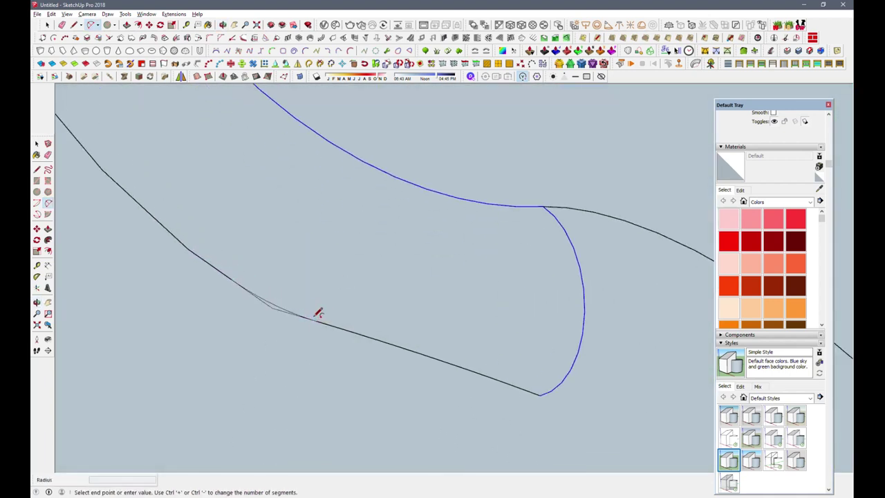
scroll(273, 306, "up", 2)
middle_click_drag(344, 325, 354, 390)
scroll(354, 390, "down", 3)
middle_click_drag(415, 385, 281, 233)
key("a")
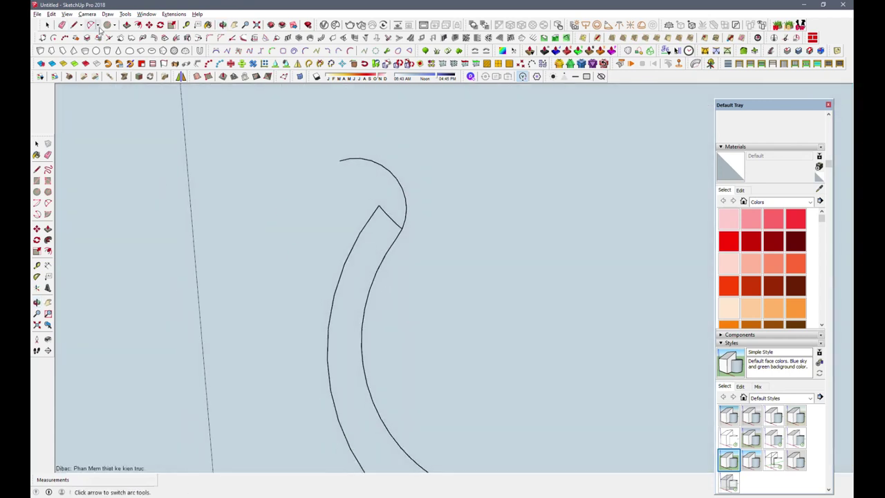
scroll(381, 209, "up", 1)
left_click(366, 192)
mouse_move(366, 194)
middle_mouse_down()
mouse_move(364, 222)
mouse_move(359, 215)
middle_mouse_up()
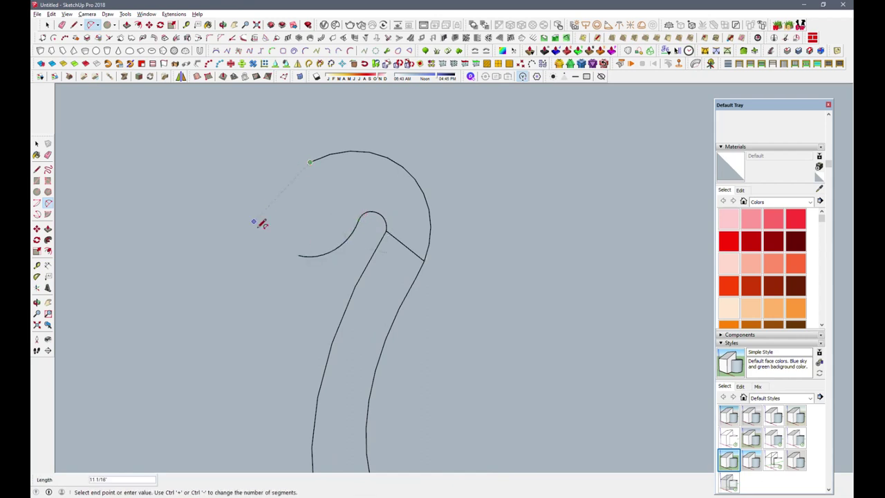
Close the left side of the hook with another arc
left_click(280, 207)
scroll(286, 230, "up", 1)
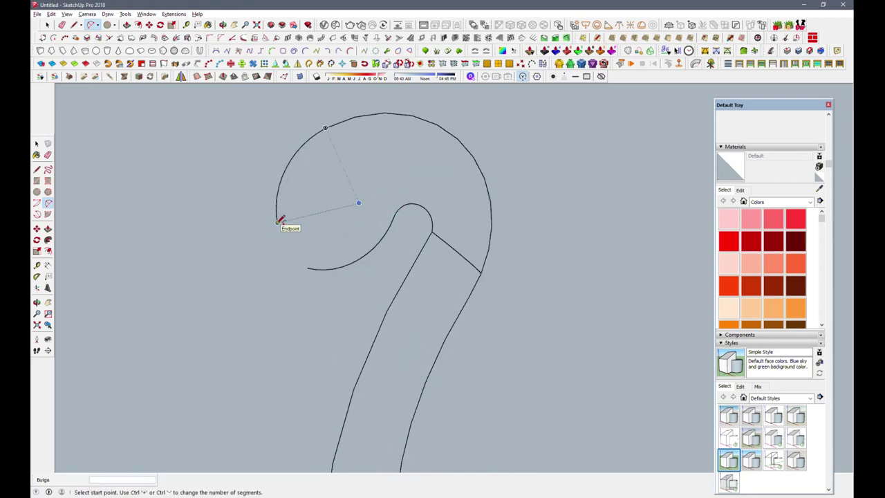
left_click(312, 263)
mouse_move(312, 264)
middle_mouse_down()
mouse_move(492, 394)
mouse_move(395, 401)
mouse_move(275, 312)
mouse_move(344, 271)
mouse_move(325, 172)
mouse_move(324, 262)
middle_mouse_up()
left_click(415, 401)
key("space")
Round off the curled head with a further arc
left_click_drag(315, 181, 420, 365)
mouse_move(421, 365)
middle_mouse_down()
mouse_move(622, 299)
mouse_move(346, 271)
middle_mouse_up()
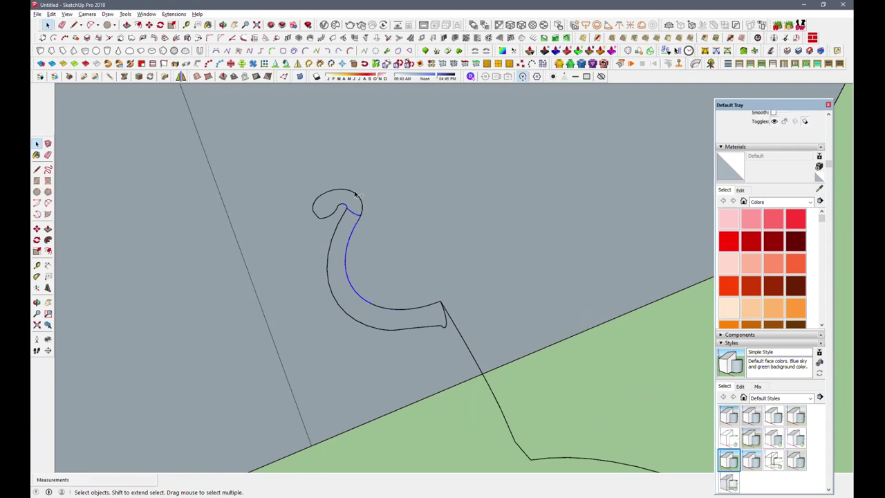
scroll(355, 195, "up", 3)
scroll(331, 220, "up", 3)
scroll(332, 219, "up", 3)
key("a")
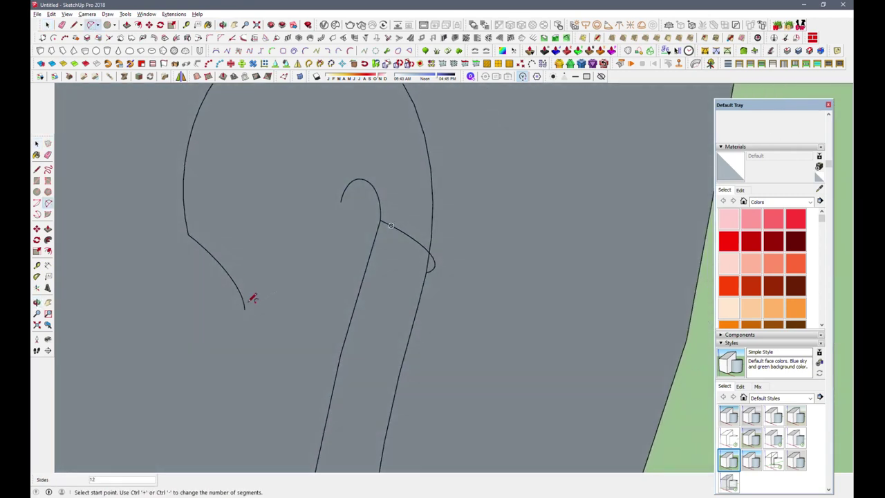
left_click(343, 199)
left_click(330, 269)
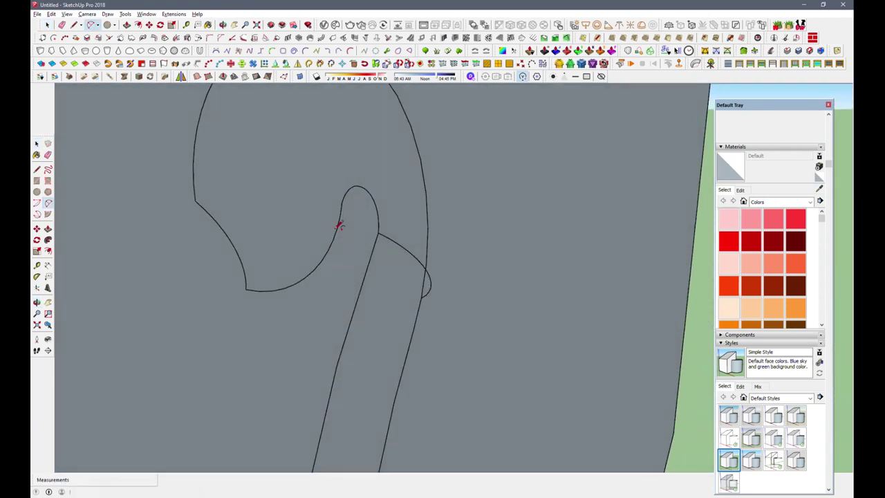
scroll(339, 223, "up", 3)
Erase stray edges and select the whole hook outline
key("e")
scroll(316, 213, "down", 2)
scroll(316, 212, "down", 3)
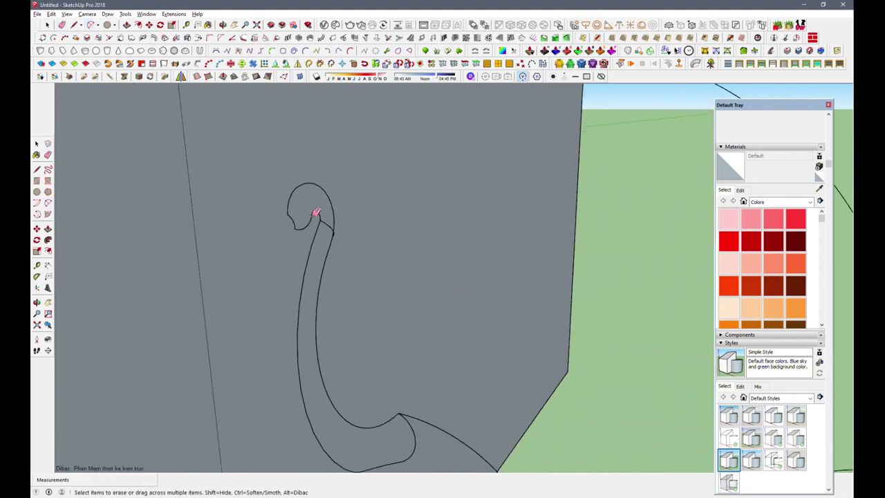
scroll(311, 208, "down", 3)
double_click(275, 208)
scroll(284, 228, "down", 3)
Move-copy the hook outline off the face to sit beside it
key("m")
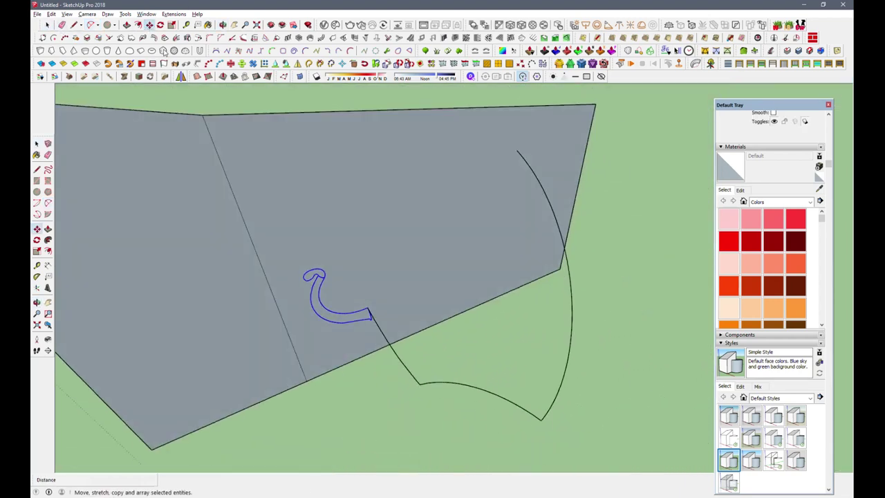
left_click(308, 261)
key("ctrl")
scroll(345, 346, "down", 2)
left_click(365, 418)
scroll(336, 363, "up", 1)
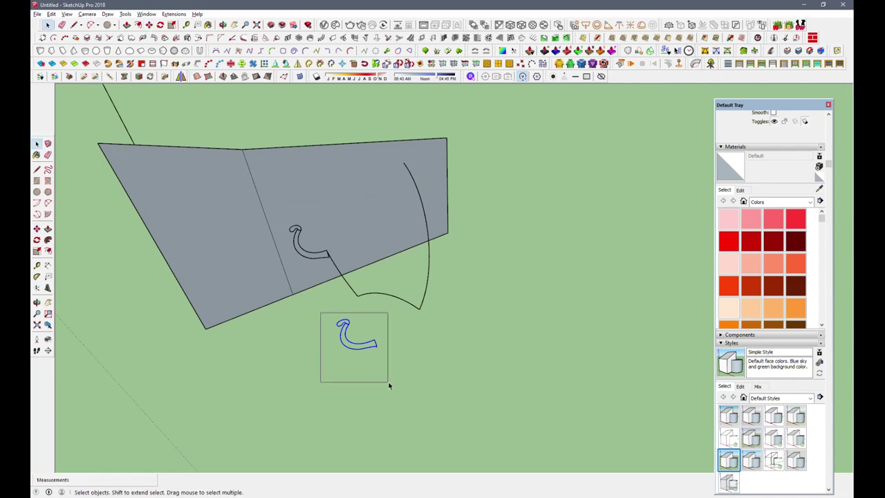
Skin the hook copy with Curviloft and commit it as a solid neck
left_click(650, 55)
middle_click_drag(376, 336, 470, 336)
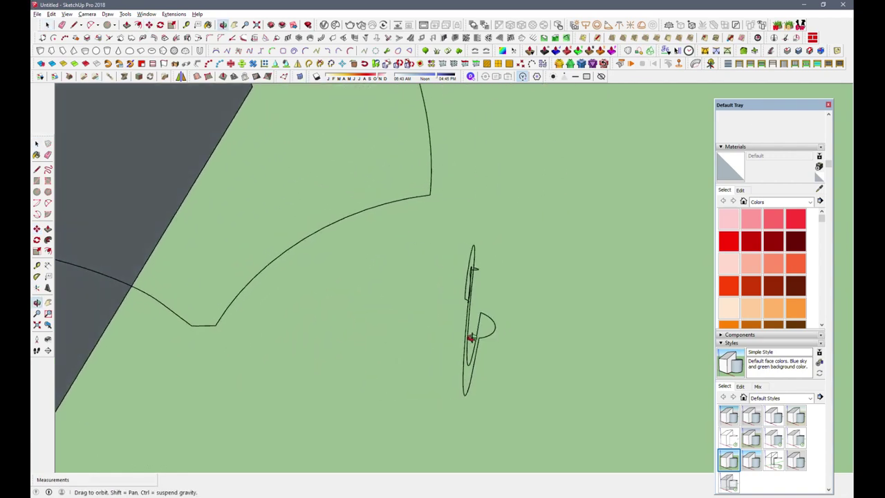
left_click(512, 372)
mouse_move(447, 369)
middle_mouse_down()
mouse_move(277, 162)
mouse_move(344, 148)
mouse_move(495, 363)
mouse_move(286, 69)
middle_mouse_up()
Mirror the lofted neck to create a matching copy on the panel
left_click(484, 364)
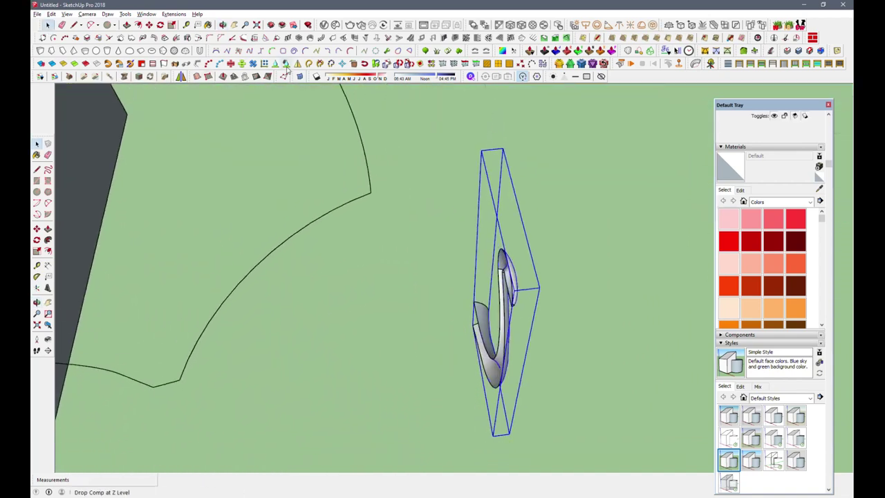
left_click(496, 430)
mouse_move(505, 410)
middle_mouse_down()
mouse_move(191, 272)
mouse_move(449, 259)
mouse_move(297, 125)
middle_mouse_up()
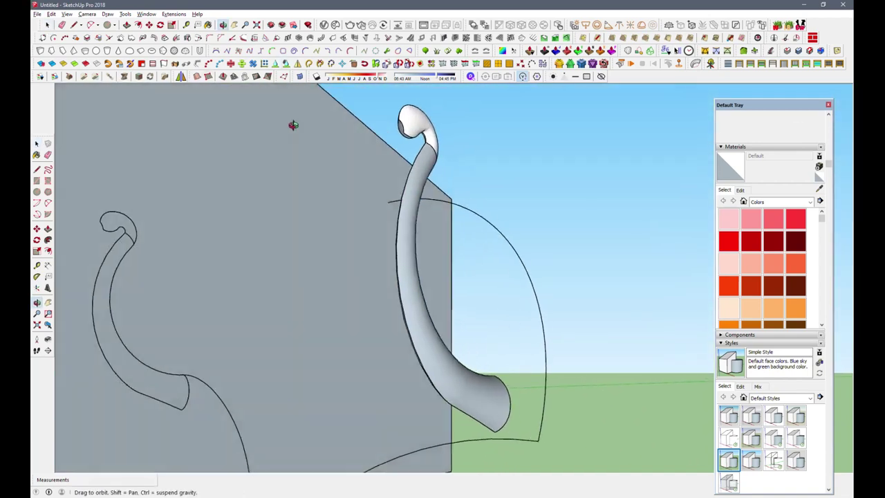
scroll(362, 237, "down", 5)
mouse_move(362, 237)
middle_mouse_down()
mouse_move(166, 300)
mouse_move(420, 310)
mouse_move(361, 306)
mouse_move(606, 367)
middle_mouse_up()
scroll(399, 298, "down", 2)
scroll(399, 298, "up", 3)
scroll(491, 236, "up", 3)
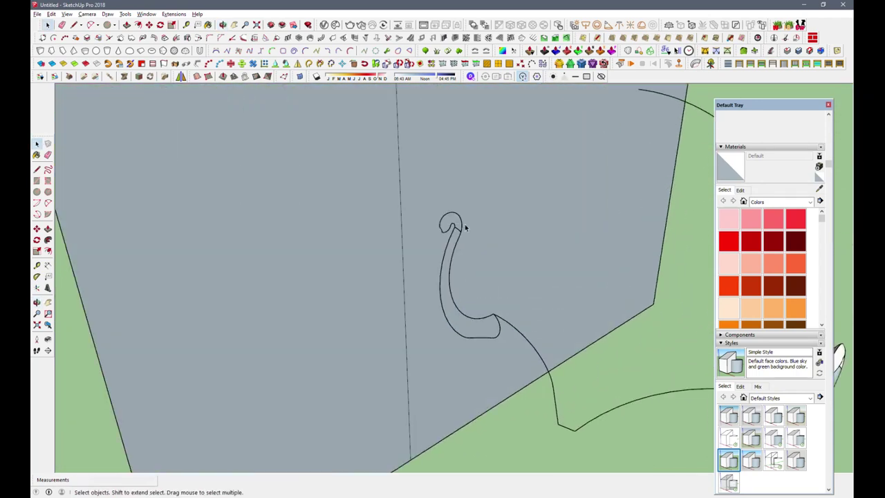
scroll(491, 237, "up", 3)
Draw another arc on the hook outline
key("a")
left_click(471, 192)
left_click(507, 245)
mouse_move(508, 245)
middle_mouse_down()
mouse_move(559, 348)
mouse_move(522, 304)
mouse_move(532, 296)
mouse_move(480, 296)
mouse_move(395, 200)
mouse_move(387, 385)
middle_mouse_up()
left_click(523, 292)
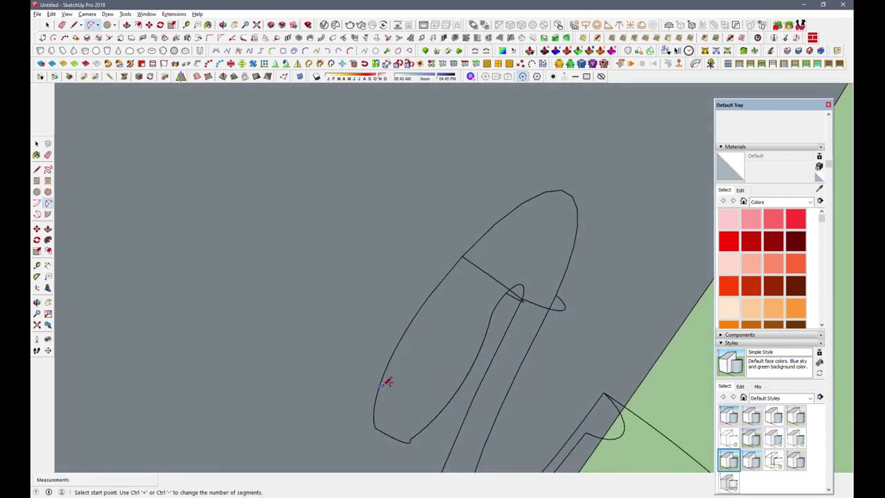
middle_click_drag(429, 415, 319, 227)
scroll(349, 160, "down", 2)
key("space")
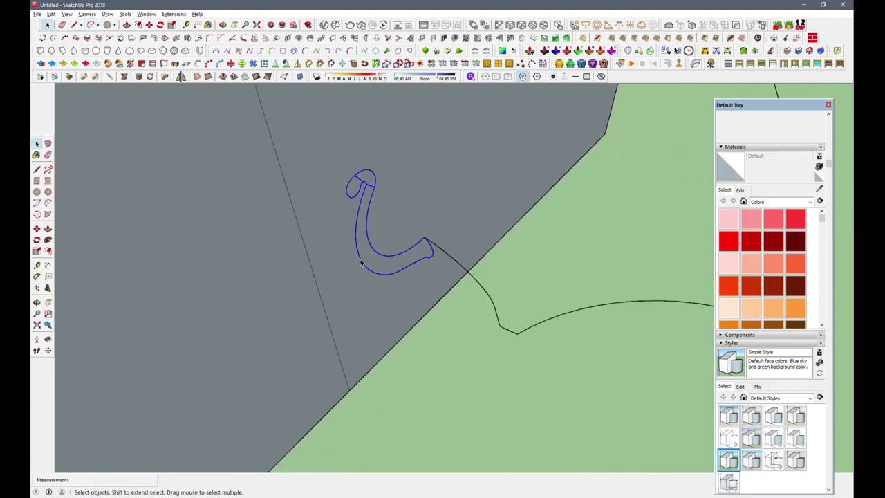
Move-copy the hook outline off the face onto the ground
key("m")
key("ctrl")
left_click(361, 263)
scroll(361, 262, "down", 3)
middle_click_drag(563, 366, 517, 426)
left_click(576, 446)
scroll(526, 314, "up", 2)
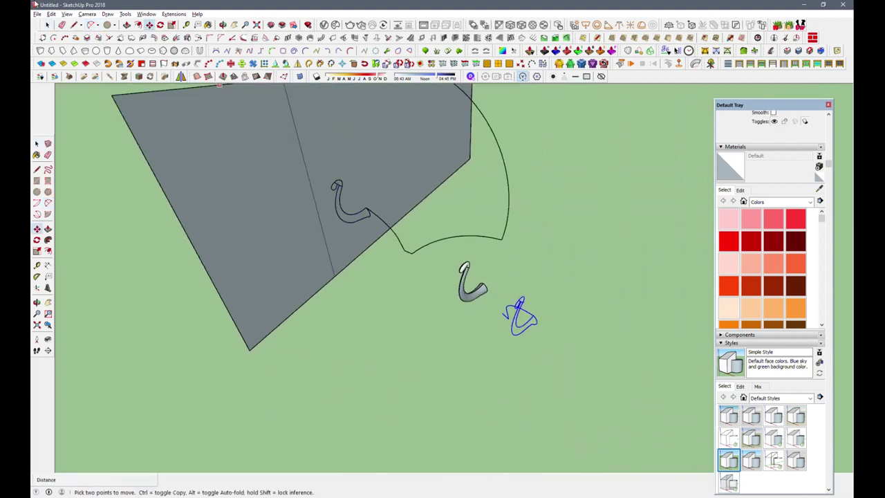
key("space")
Run Curviloft Skinning on the hook copy's contours to preview a skin
scroll(546, 332, "up", 2)
scroll(517, 299, "up", 2)
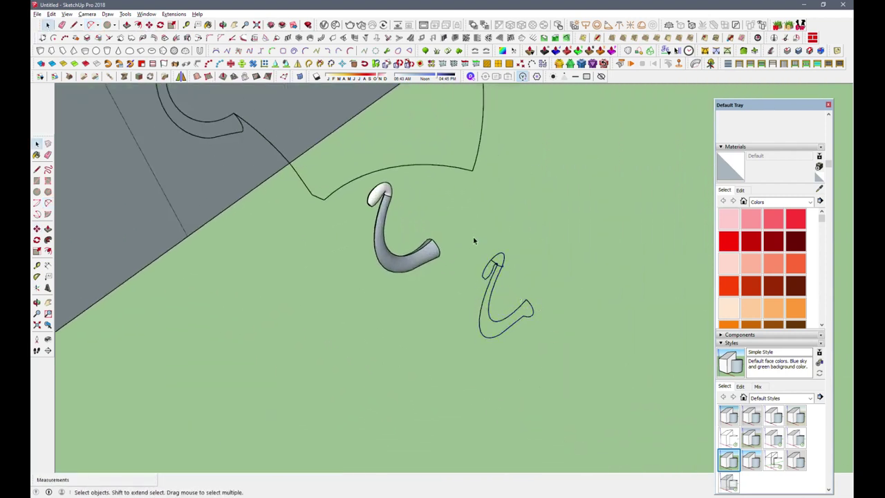
left_click(653, 54)
scroll(525, 297, "up", 2)
middle_click_drag(525, 297, 559, 272)
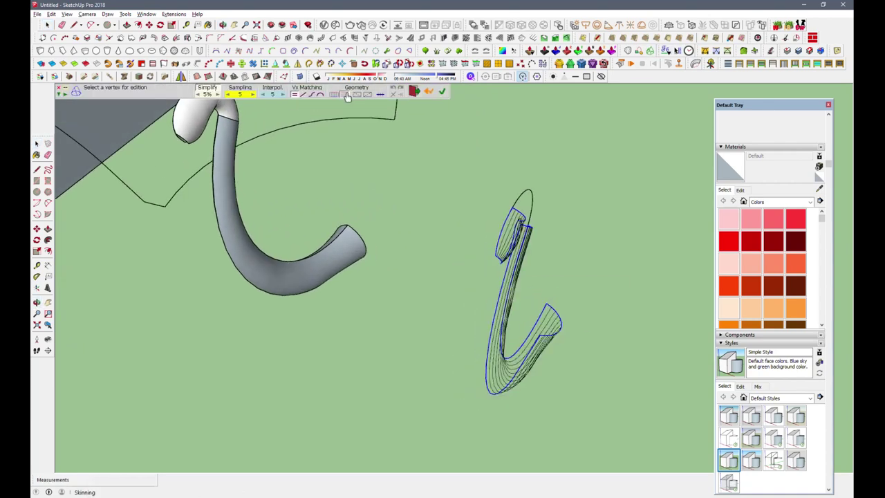
Cancel the hook loft preview and orbit to view the fan contour
key("Return")
scroll(518, 208, "up", 2)
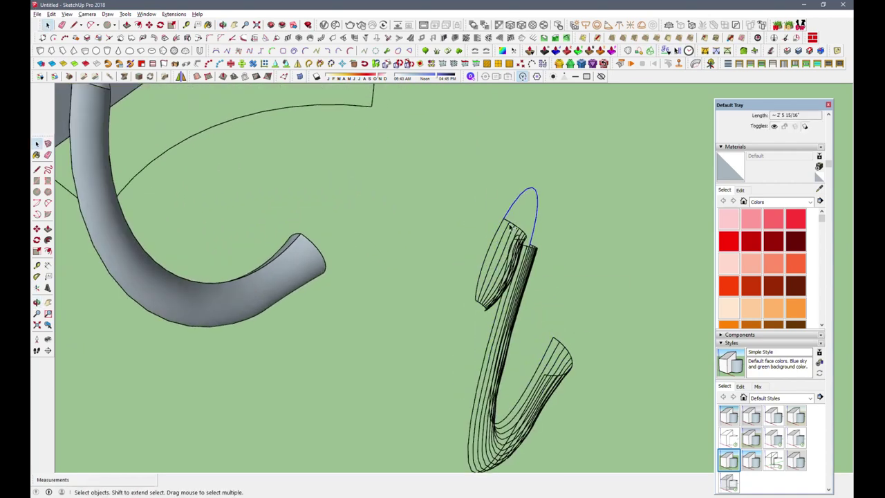
scroll(515, 229, "up", 2)
scroll(526, 249, "up", 2)
mouse_move(526, 249)
middle_mouse_down()
mouse_move(389, 203)
mouse_move(530, 272)
middle_mouse_up()
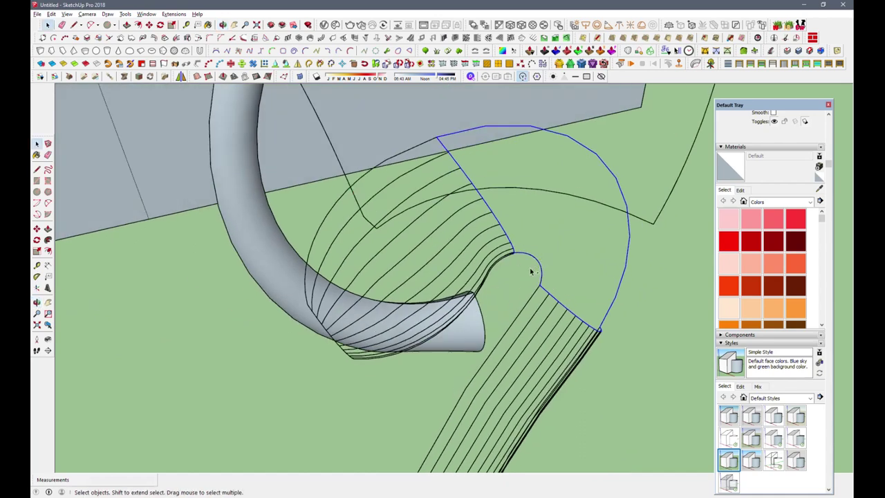
middle_click_drag(463, 339, 435, 291)
scroll(549, 274, "up", 2)
mouse_move(549, 274)
middle_mouse_down()
mouse_move(507, 358)
mouse_move(494, 361)
mouse_move(513, 369)
middle_mouse_up()
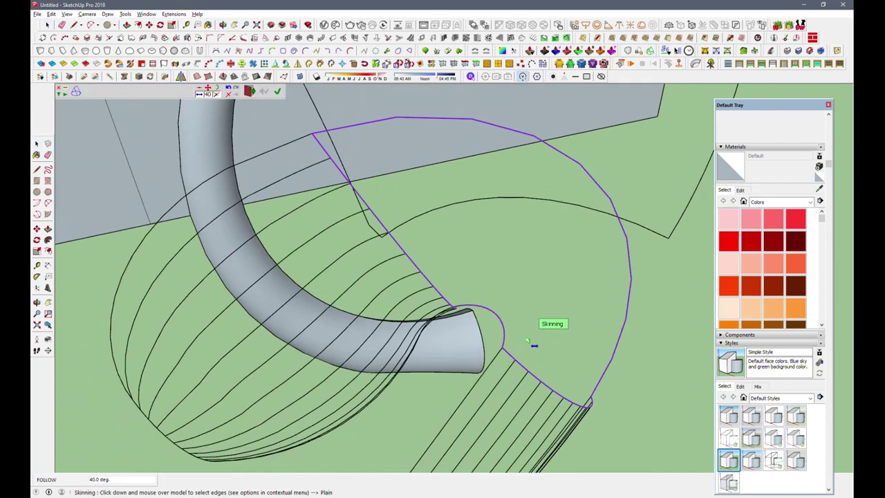
Start a loft on the fan contour, answering No to the contour-selection warning
left_click(631, 51)
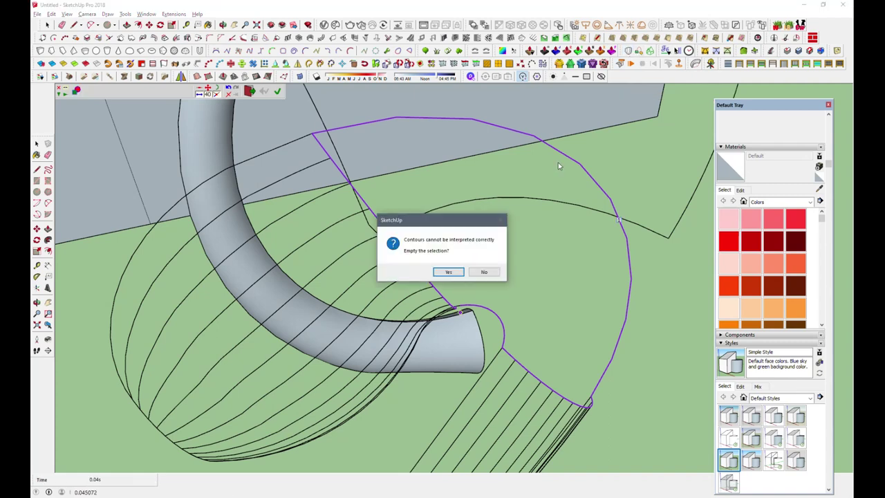
left_click(484, 272)
middle_click_drag(546, 287, 553, 289)
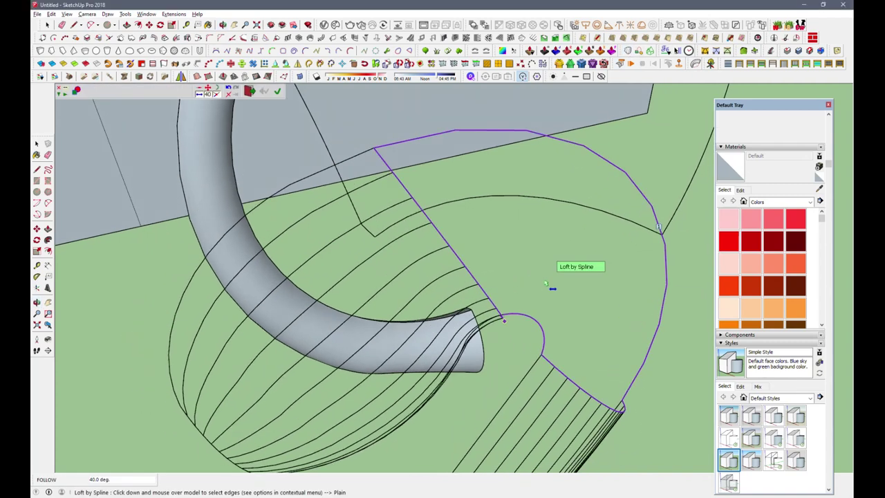
Try a loft along path, then run Curviloft Skinning across the fan contour
left_click(642, 52)
left_click(492, 270)
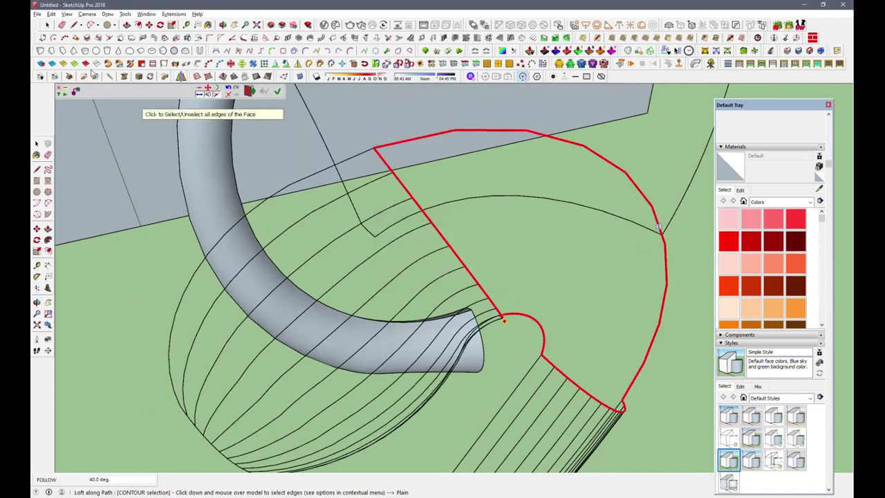
key("space")
scroll(502, 324, "up", 2)
middle_click_drag(503, 323, 450, 339)
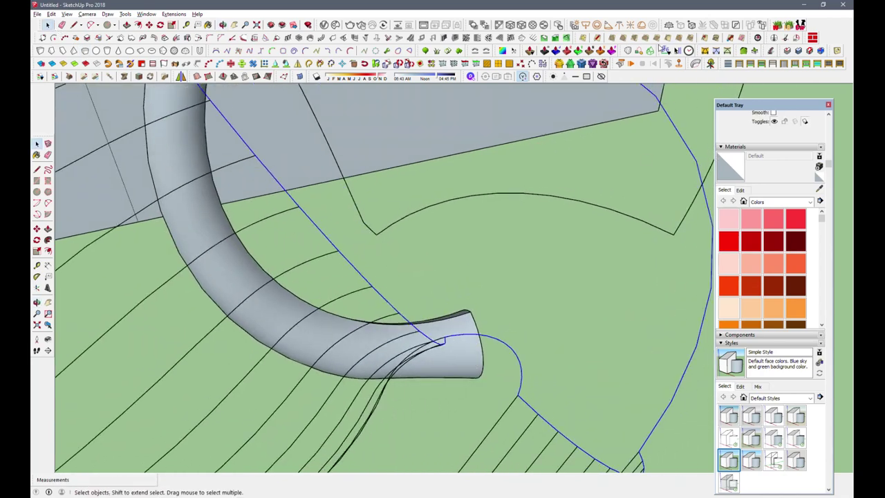
left_click(664, 48)
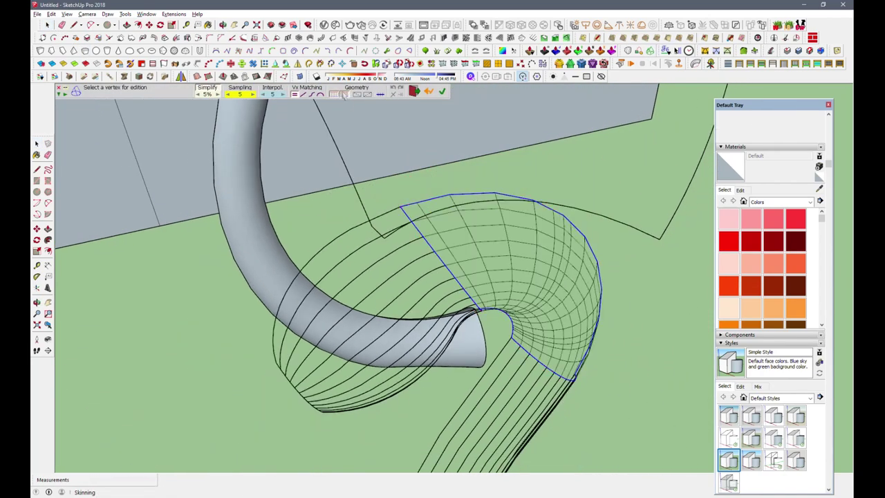
Commit the fan loft, open its group and tube its curves, settling on 1-inch diameter
key("Return")
double_click(529, 223)
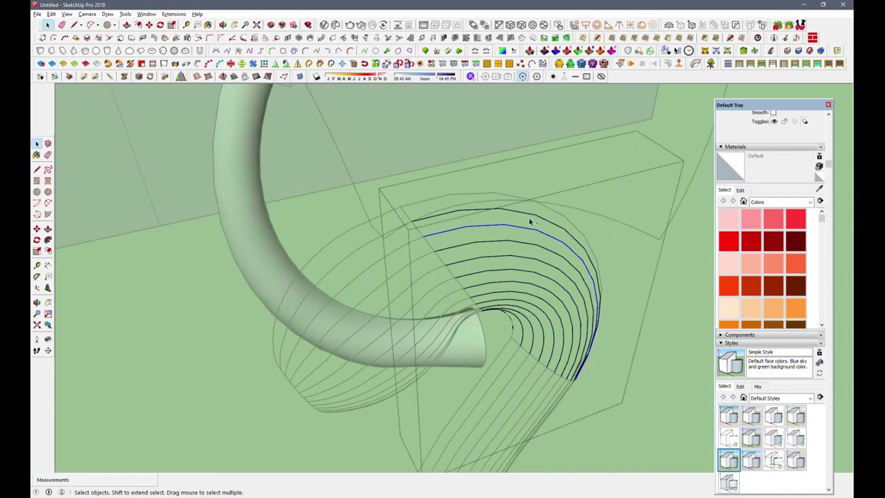
left_click(203, 62)
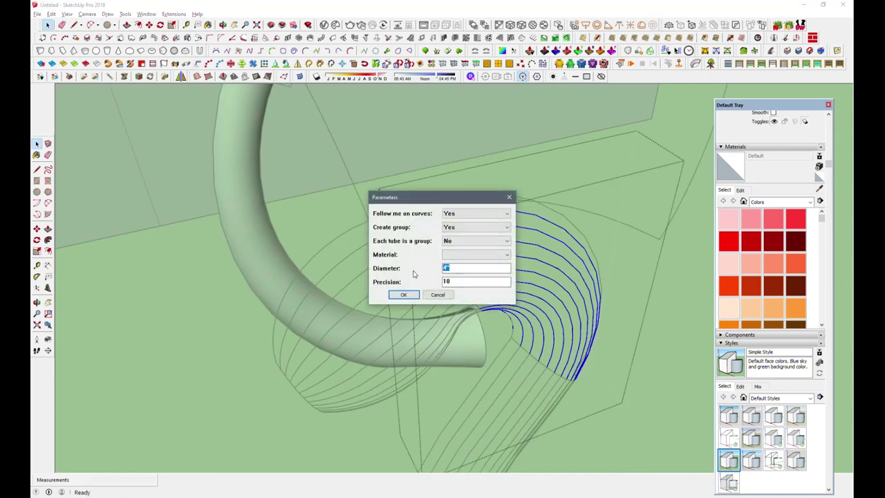
left_click(406, 294)
key("ctrl+z")
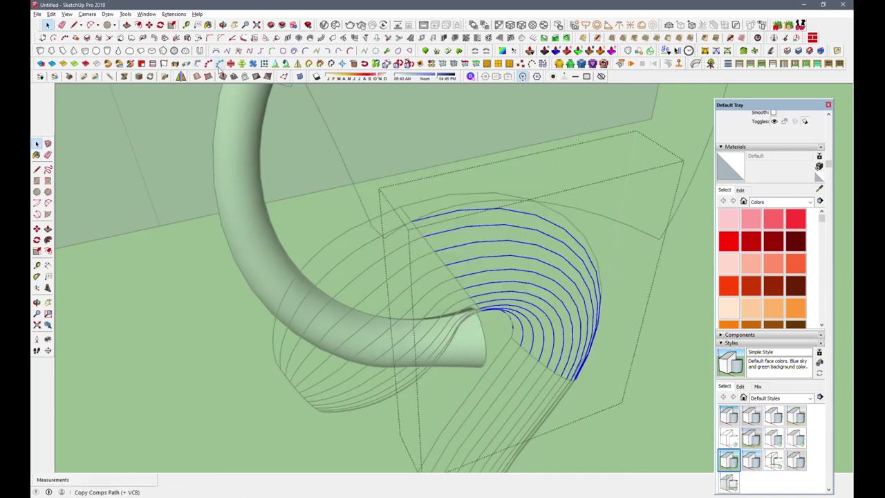
left_click(203, 62)
left_click(404, 296)
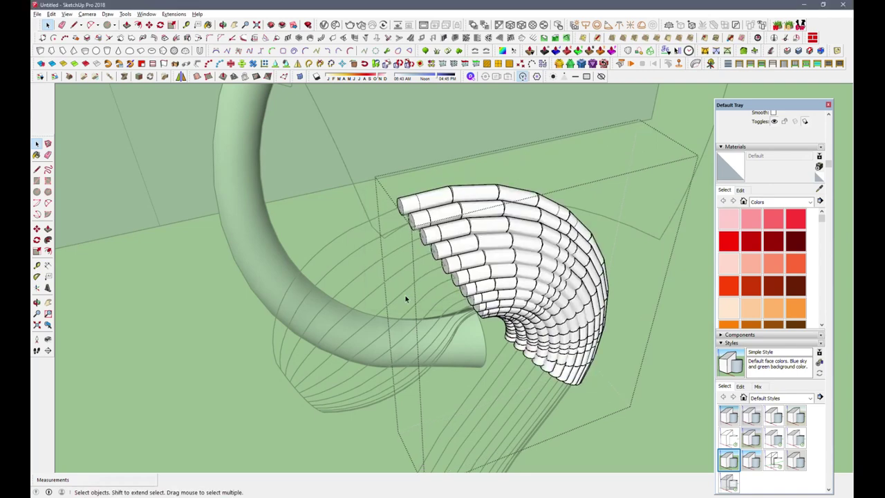
key("ctrl+z")
left_click(204, 62)
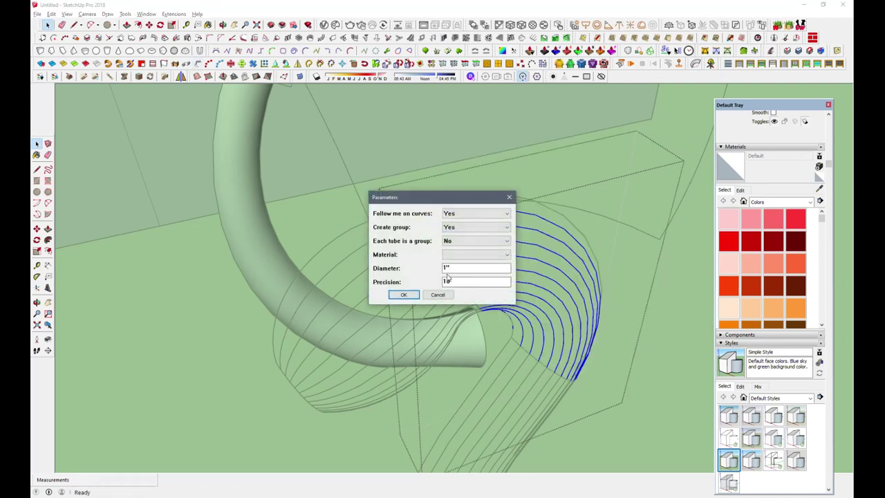
left_click(404, 295)
middle_click_drag(405, 294, 451, 215)
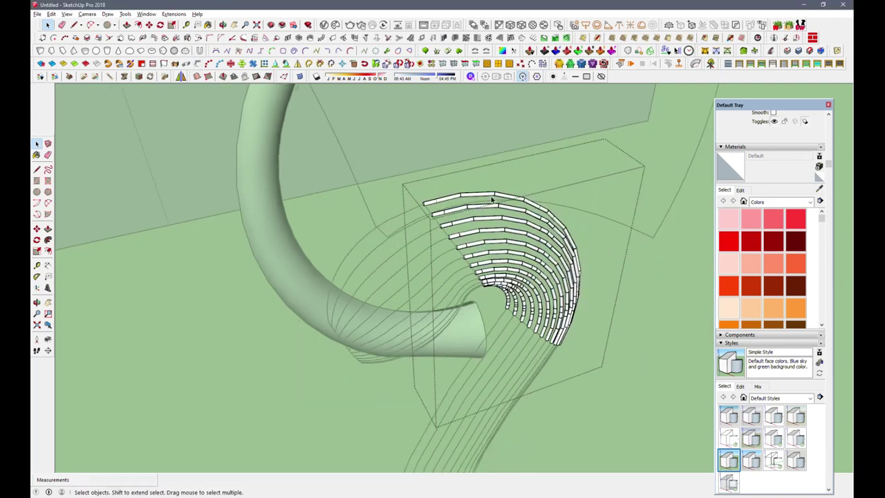
Undo and generate tubes along the hook's curves, then select the top curl group
key("ctrl+z")
left_click(204, 61)
left_click(405, 295)
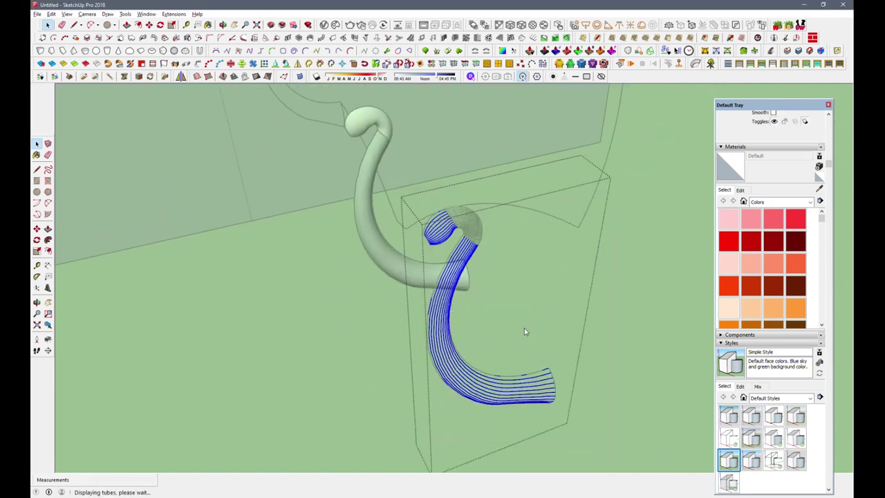
middle_click_drag(474, 286, 430, 177)
left_click(430, 177)
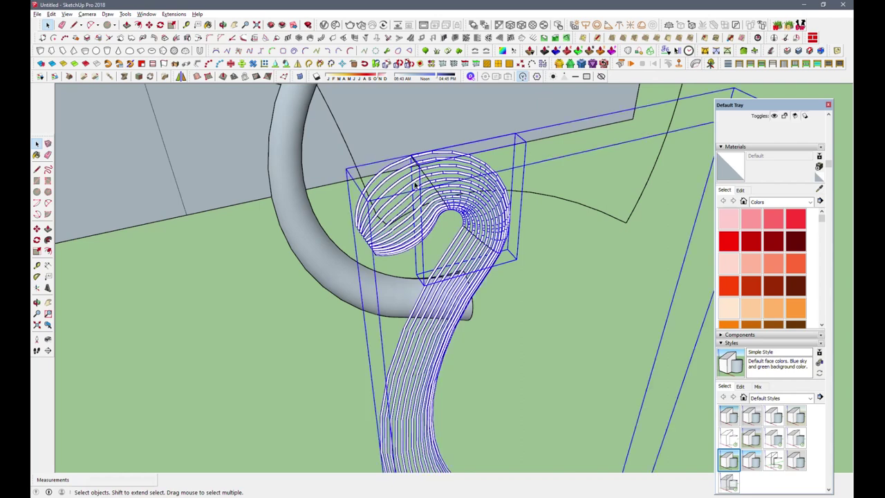
Skin the hook with Curviloft and tube its skin lines at 5/16-inch diameter
left_click(680, 62)
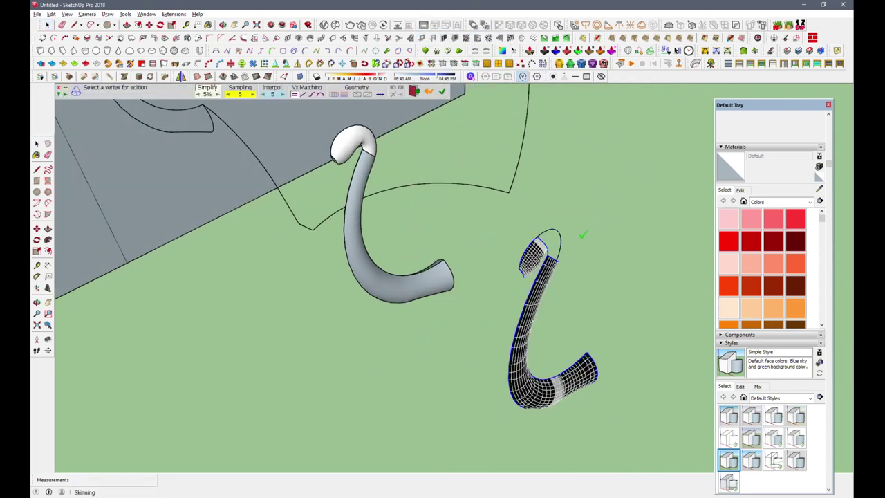
left_click(345, 97)
key("Return")
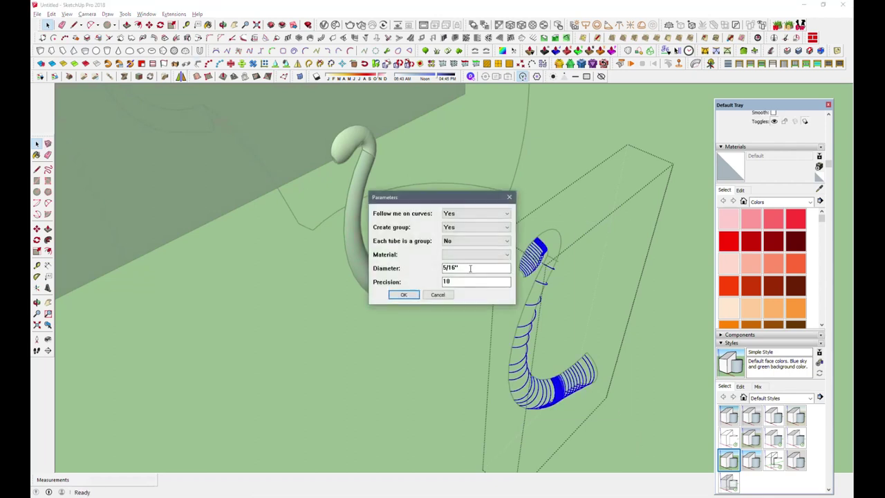
left_click(403, 295)
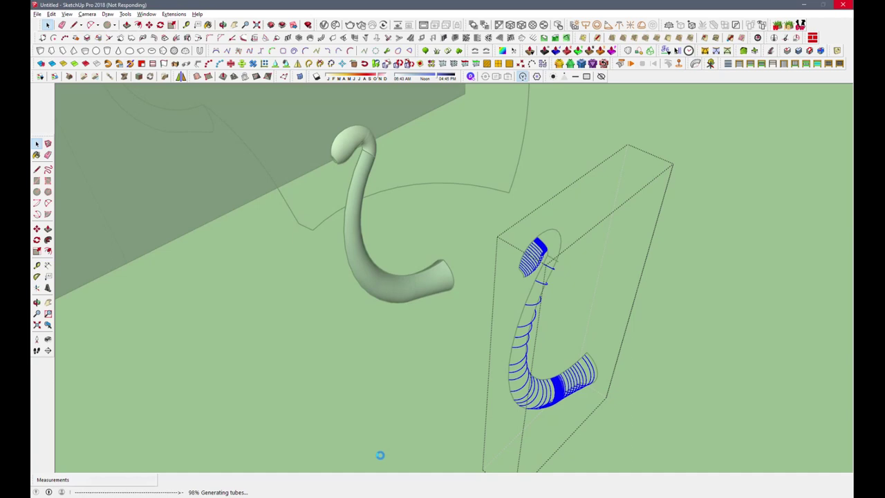
scroll(460, 228, "up", 5)
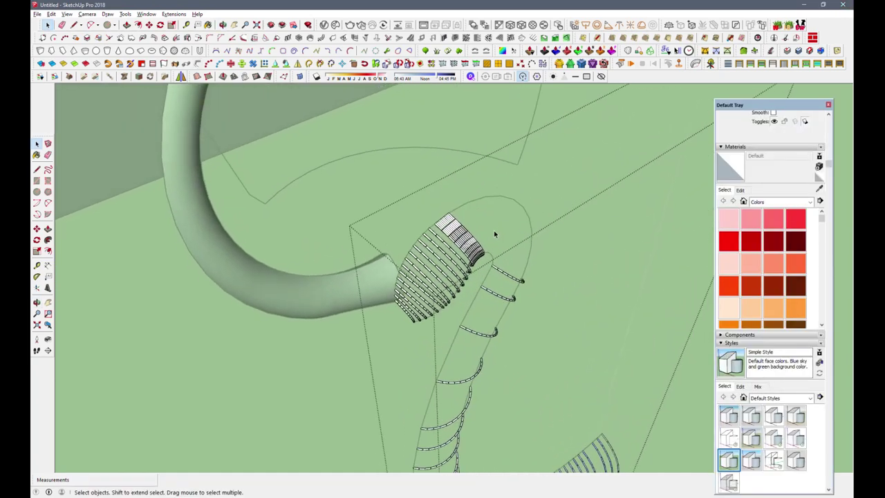
Hide the existing tubes and loft a Curviloft skin across the curl loops
right_click(459, 229)
left_click(473, 193)
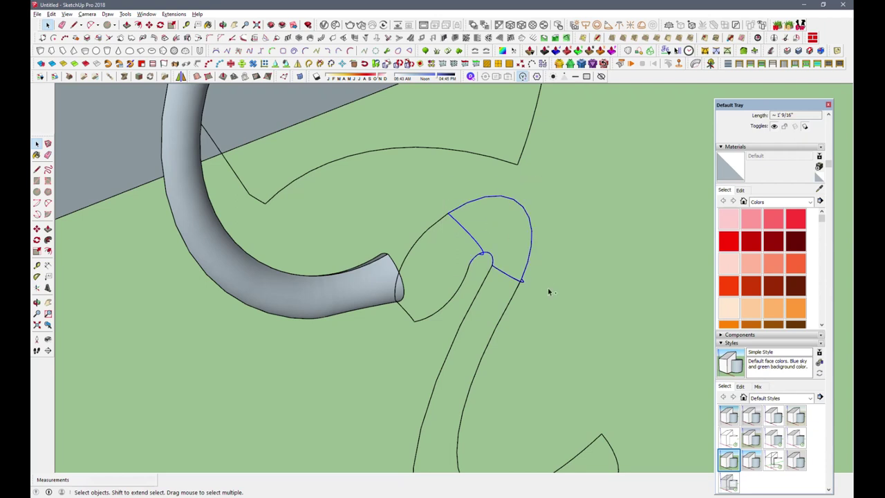
left_click_drag(550, 292, 550, 292)
left_click(346, 100)
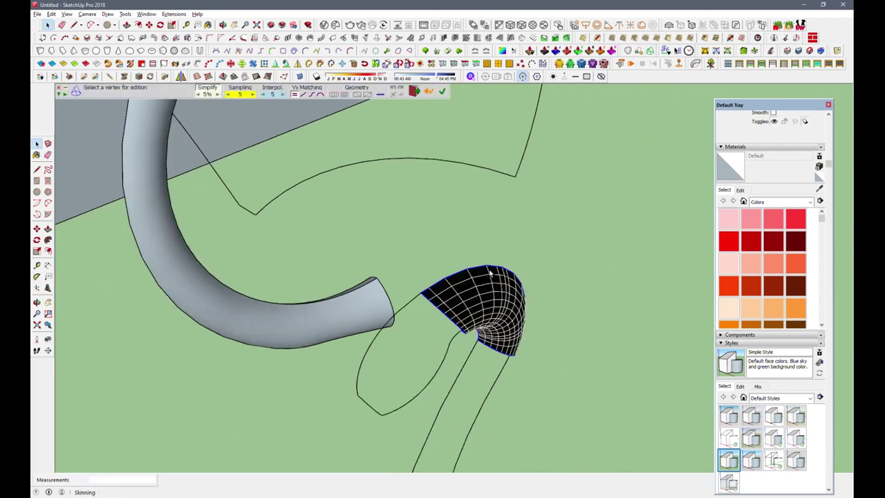
left_click(334, 97)
Generate tube ribs along the curl skin and unhide all hidden geometry
double_click(420, 277)
left_click(404, 294)
scroll(405, 296, "down", 3)
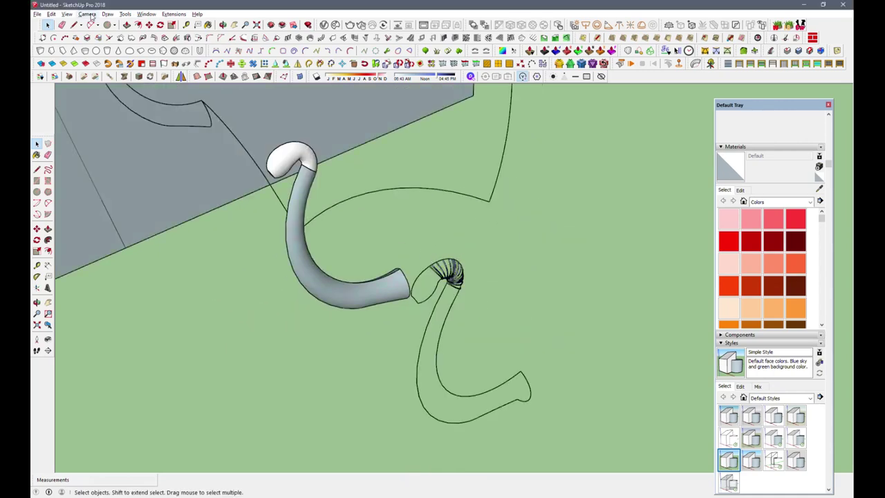
left_click(52, 14)
left_click(198, 156)
scroll(456, 270, "up", 2)
scroll(512, 242, "up", 3)
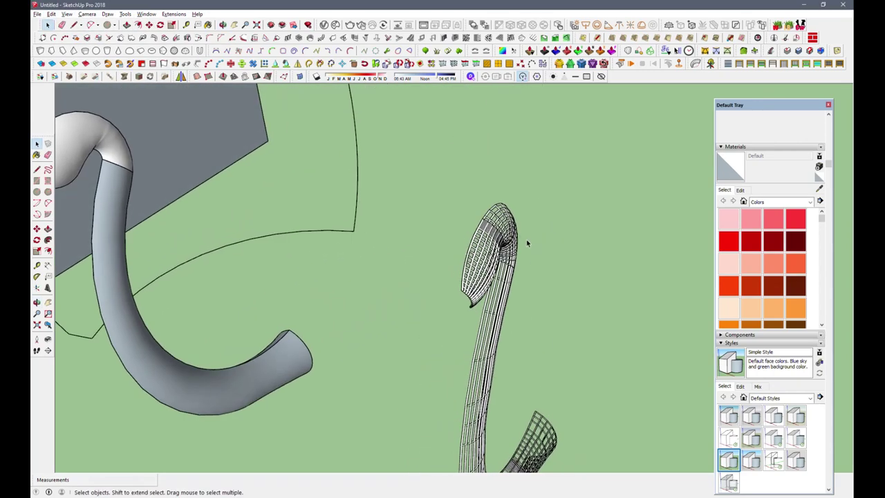
Combine the ribbed neck geometry into one group
left_click(483, 249)
middle_click_drag(472, 205, 461, 220)
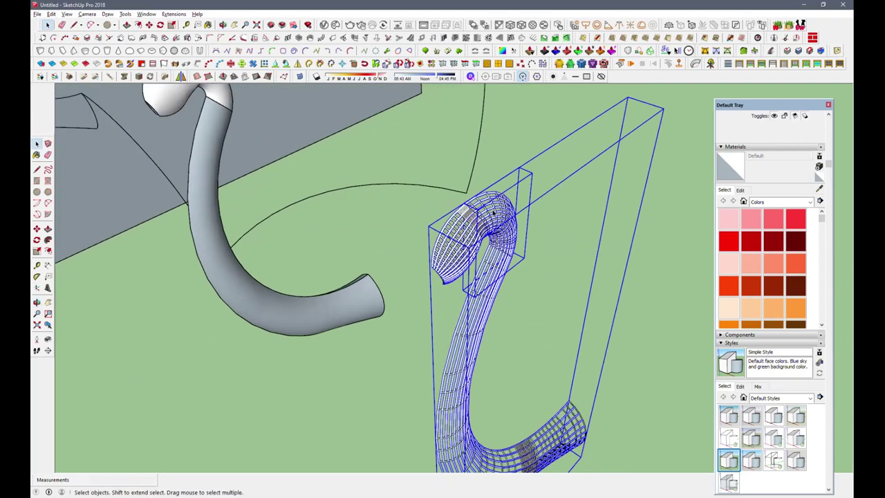
scroll(499, 296, "up", 2)
scroll(500, 294, "up", 2)
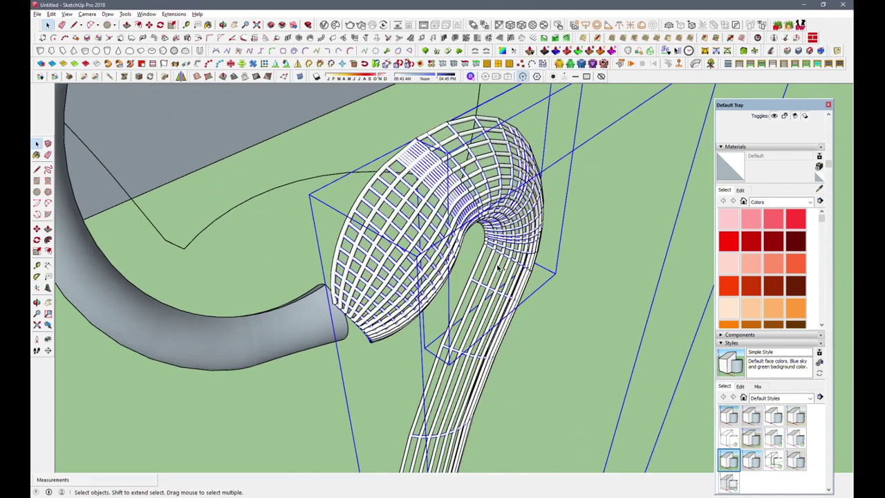
right_click(427, 177)
key("Escape")
right_click(486, 139)
left_click(490, 91)
Hide the new neck group, then restore it with Edit > Unhide > All
right_click(494, 90)
left_click(526, 33)
scroll(491, 246, "down", 2)
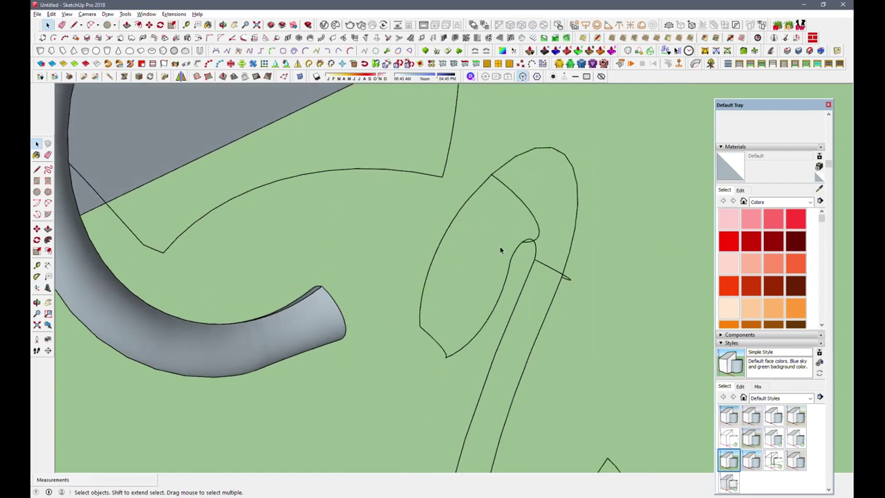
scroll(484, 241, "down", 3)
mouse_move(484, 241)
middle_mouse_down()
mouse_move(462, 296)
mouse_move(414, 263)
middle_mouse_up()
left_click(51, 14)
left_click(190, 154)
scroll(515, 297, "up", 3)
left_click(511, 298)
middle_click_drag(511, 297, 404, 283)
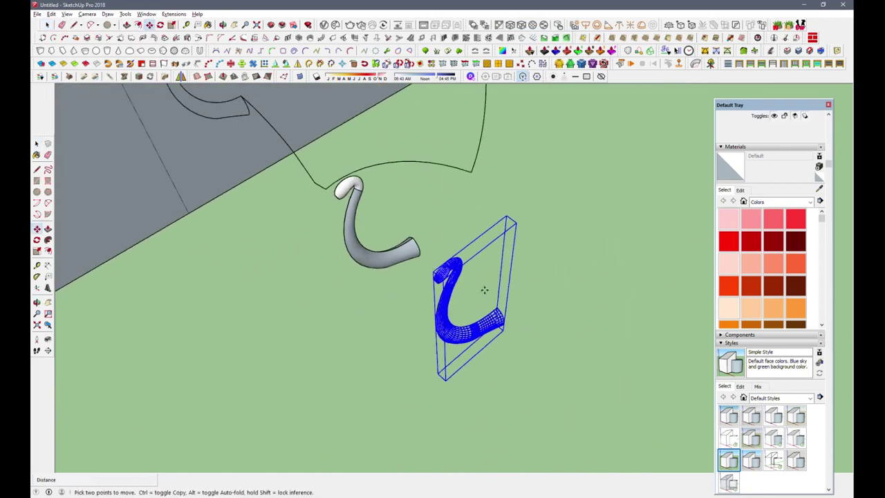
Orbit around the dome to bring the fan shells and neck piece into view
scroll(484, 290, "down", 3)
mouse_move(484, 290)
middle_mouse_down()
mouse_move(362, 381)
mouse_move(48, 33)
middle_mouse_up()
key("m")
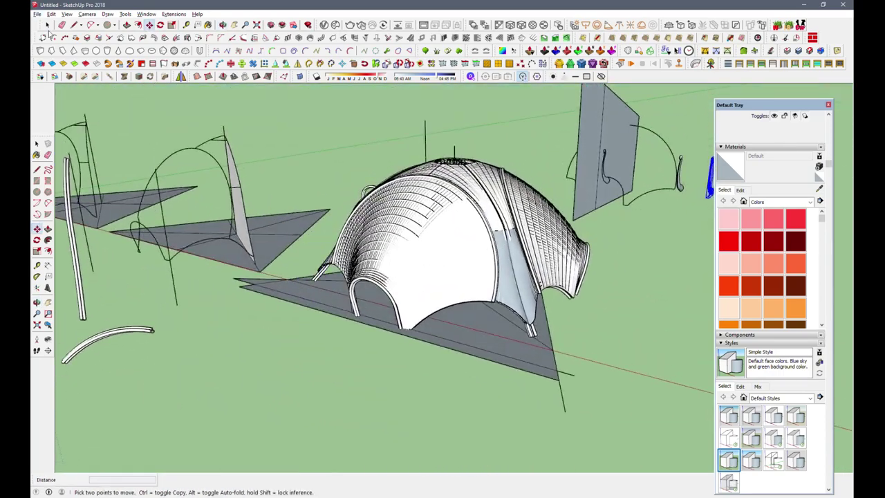
key("space")
middle_click_drag(48, 33, 97, 29)
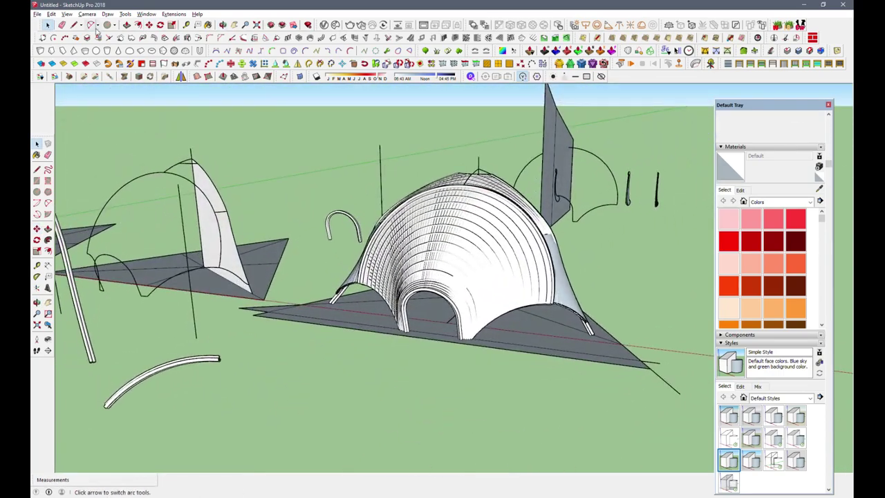
mouse_move(448, 321)
middle_mouse_down()
mouse_move(395, 336)
mouse_move(365, 330)
middle_mouse_up()
key("space")
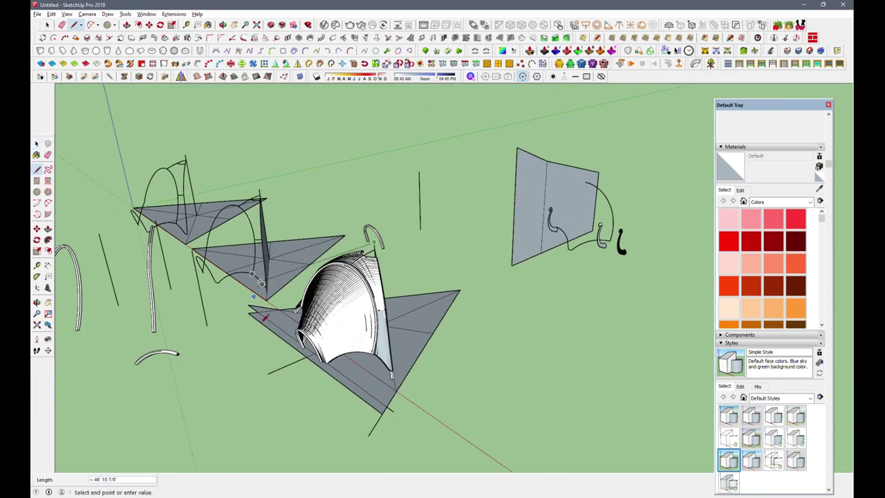
middle_click_drag(273, 286, 282, 206)
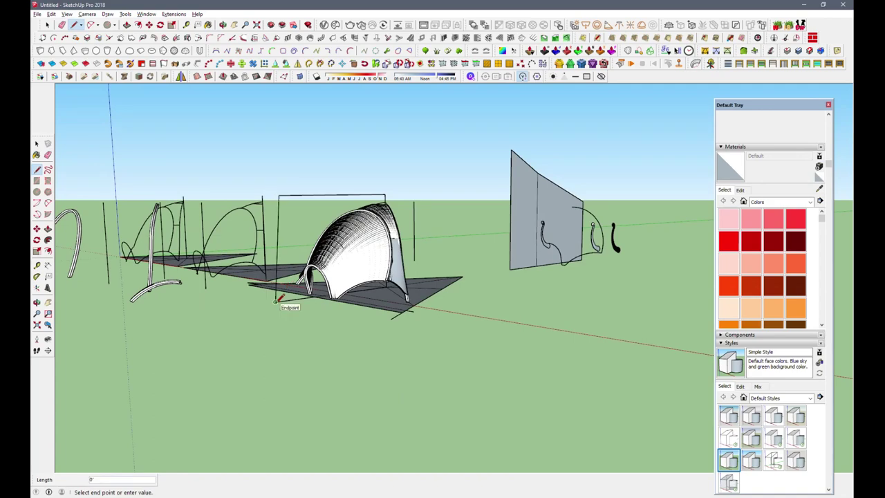
middle_click_drag(280, 299, 389, 287)
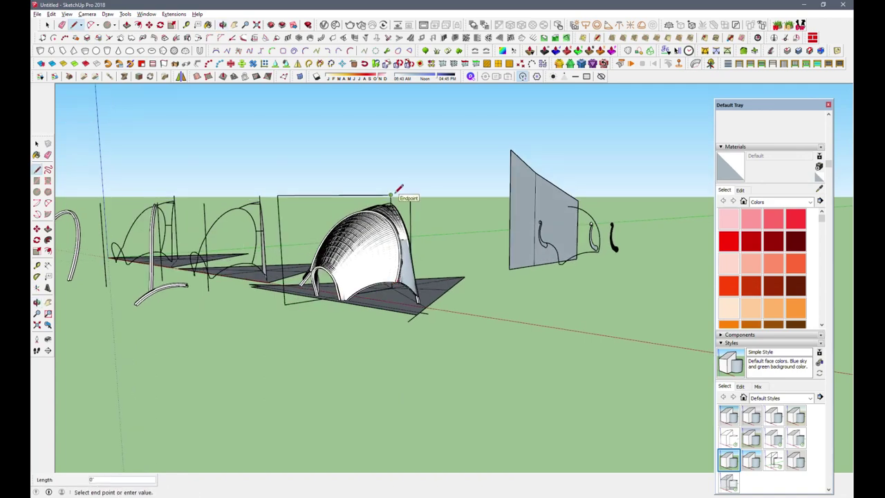
key("Escape")
middle_click_drag(399, 188, 384, 322)
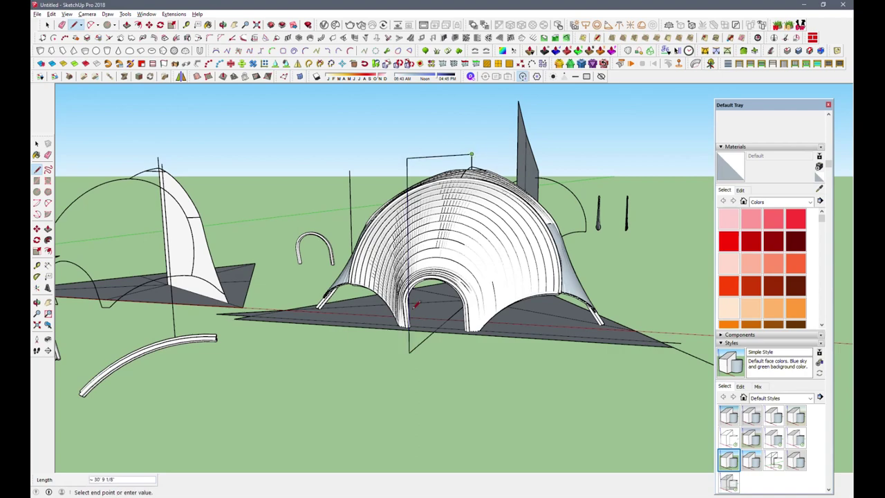
middle_click_drag(473, 150, 438, 302)
middle_click_drag(503, 285, 429, 247)
key("space")
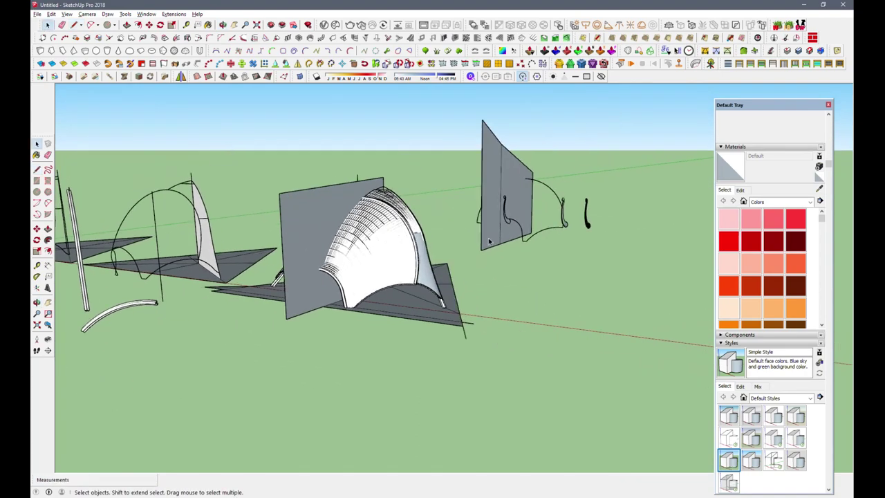
middle_click_drag(554, 267, 399, 308)
scroll(484, 290, "down", 5)
scroll(399, 308, "up", 5)
Move the neck piece onto the panel against the fan shell's edge
right_click(395, 217)
key("m")
left_click(401, 208)
scroll(479, 213, "up", 2)
scroll(484, 221, "up", 3)
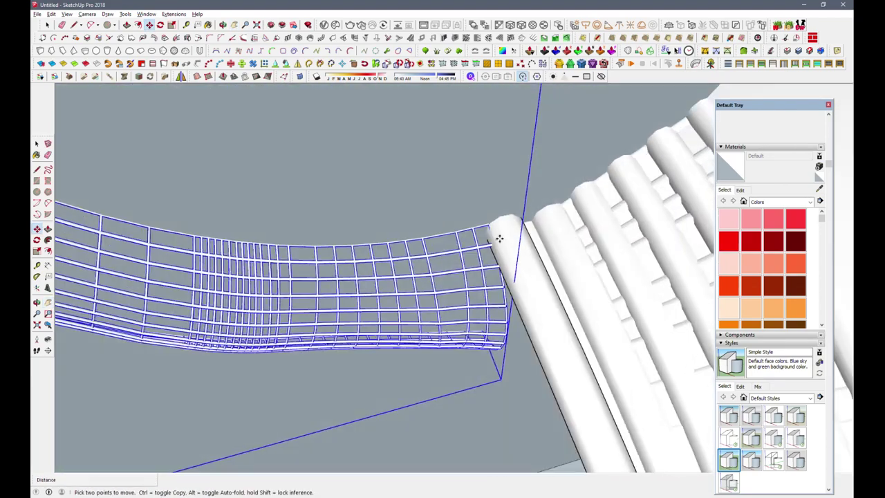
scroll(484, 229, "up", 2)
scroll(485, 218, "down", 3)
scroll(485, 221, "down", 2)
mouse_move(484, 221)
middle_mouse_down()
mouse_move(376, 337)
mouse_move(310, 168)
mouse_move(290, 159)
middle_mouse_up()
scroll(376, 336, "down", 5)
scroll(255, 134, "up", 2)
Enlarge the neck piece from a corner grip by about 1.07 and clear the selection
key("s")
left_click(172, 25)
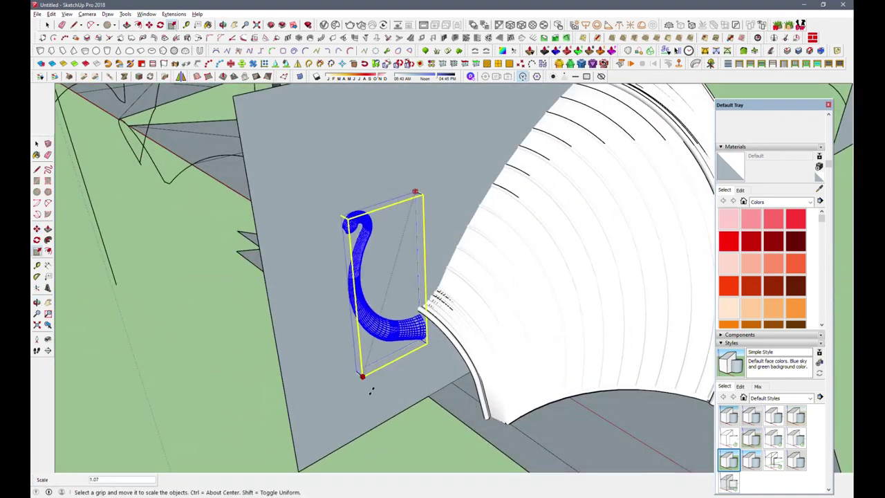
left_click_drag(371, 390, 360, 432)
left_click(149, 25)
scroll(427, 343, "up", 3)
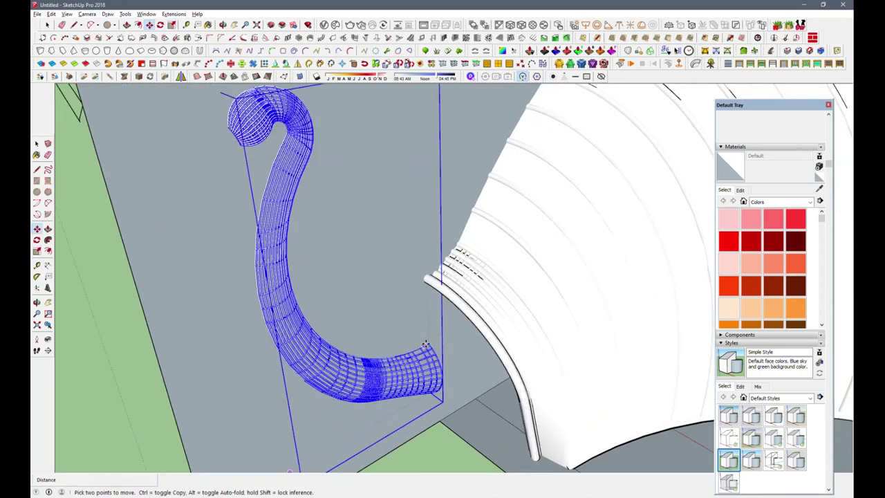
scroll(422, 290, "down", 5)
mouse_move(422, 291)
middle_mouse_down()
mouse_move(292, 290)
mouse_move(263, 235)
mouse_move(270, 200)
middle_mouse_up()
scroll(263, 235, "up", 3)
key("space")
scroll(255, 226, "up", 3)
left_click(278, 215)
left_click(314, 147)
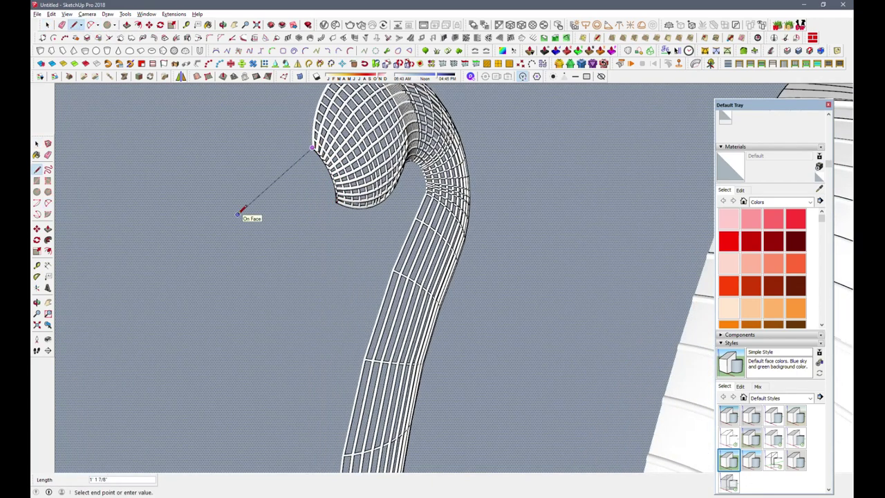
Close the beak triangle against the head and fill it with a Curviloft skin face
left_click(336, 206)
mouse_move(253, 263)
middle_mouse_down()
mouse_move(297, 241)
mouse_move(284, 209)
mouse_move(365, 191)
middle_mouse_up()
key("space")
triple_click(284, 209)
scroll(359, 197, "up", 2)
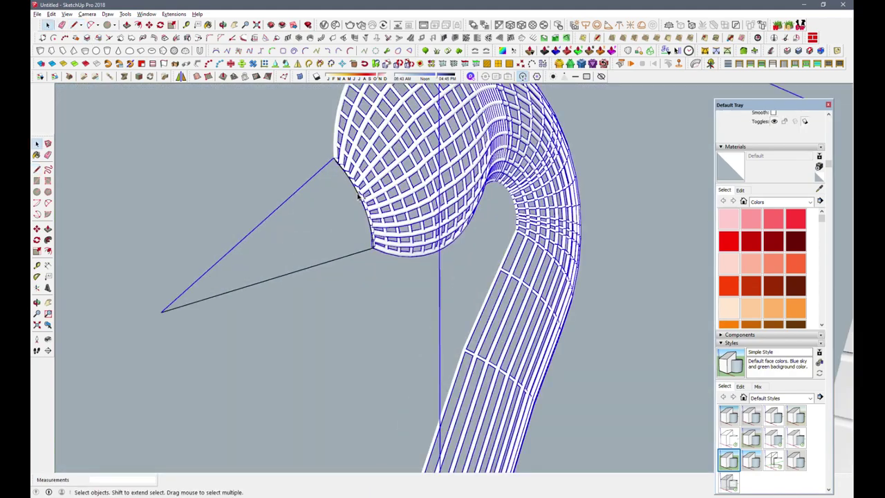
scroll(354, 188, "up", 2)
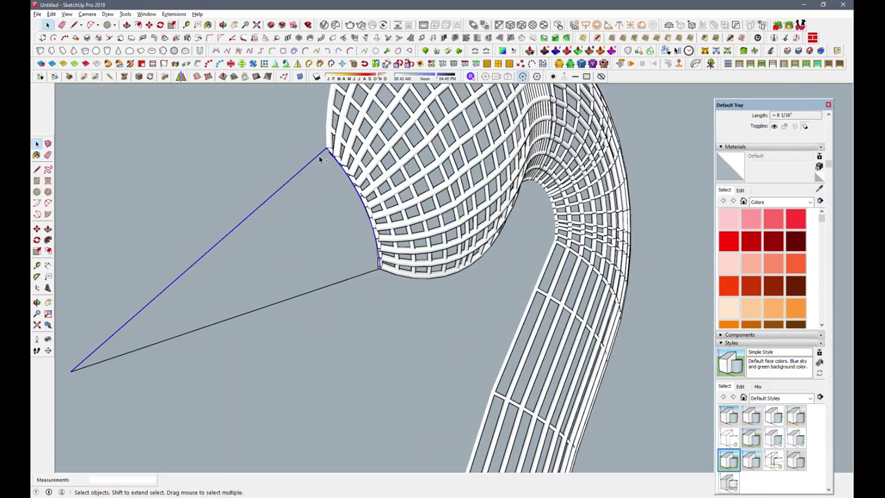
left_click(670, 55)
mouse_move(414, 291)
middle_mouse_down()
mouse_move(395, 253)
mouse_move(438, 323)
middle_mouse_up()
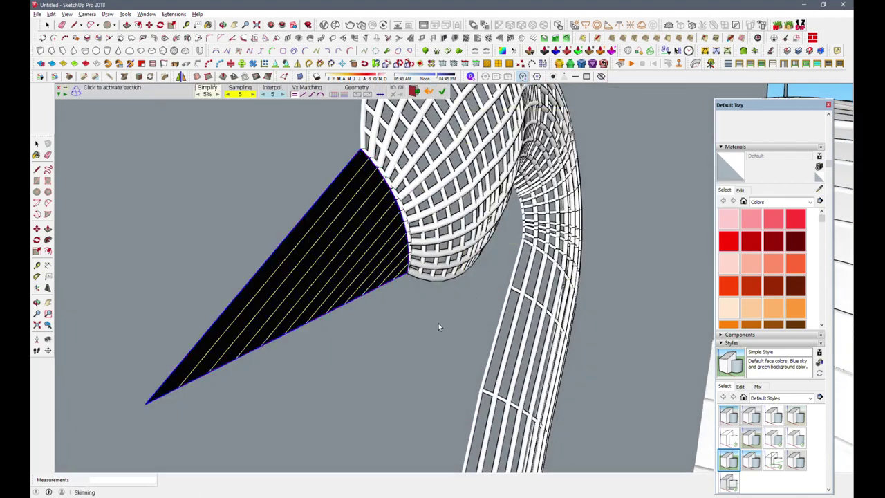
key("Return")
scroll(300, 343, "down", 5)
scroll(301, 344, "down", 3)
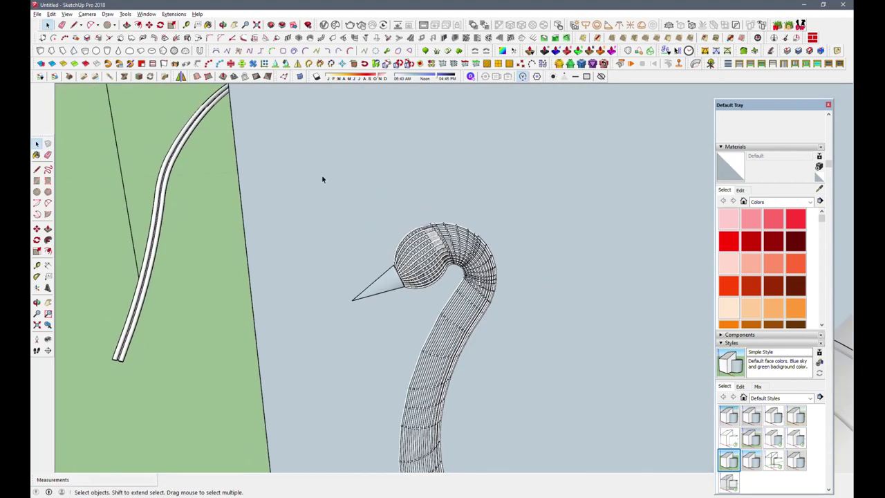
Draw a vertical stalk line above the head and erase the extra line
left_click(74, 25)
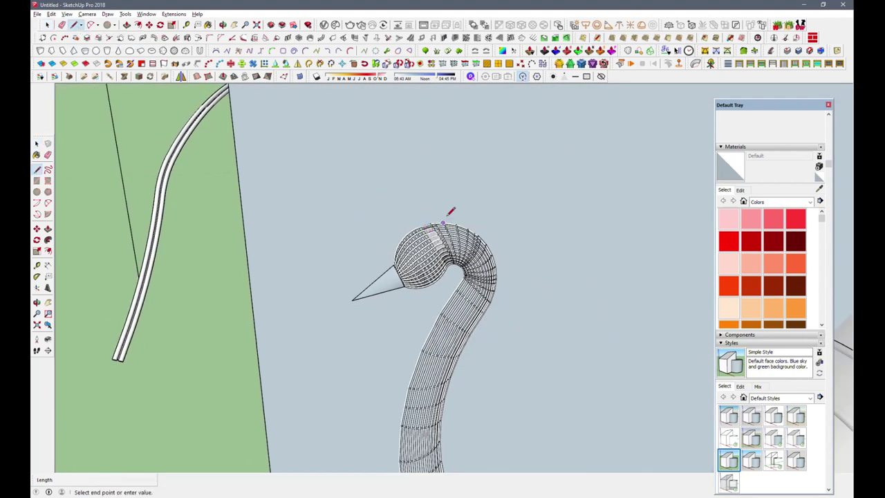
key("Escape")
scroll(423, 219, "up", 2)
scroll(442, 224, "up", 2)
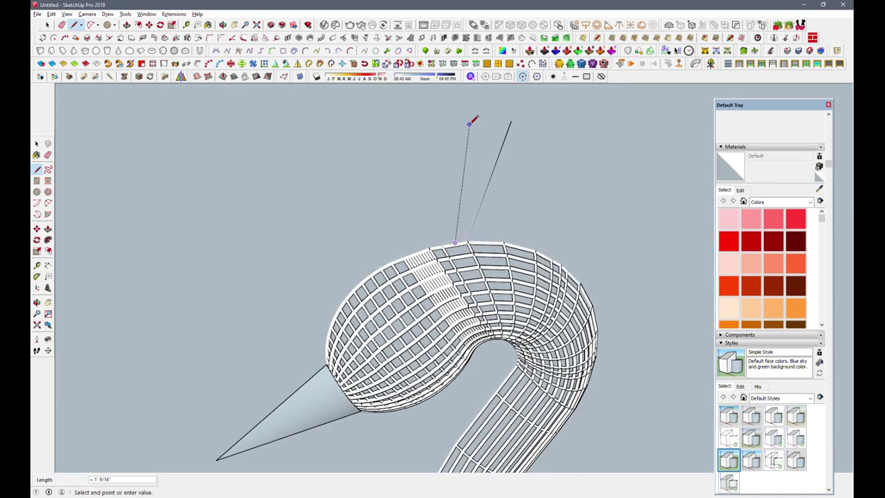
left_click(509, 146)
key("a")
middle_click_drag(443, 145, 369, 270, "shift")
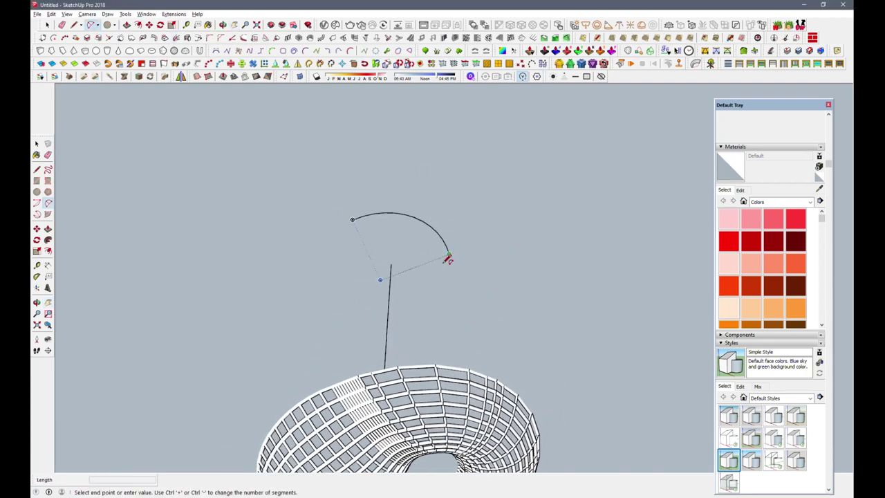
Draw the first 2-Point Arc of the crest outline above the head
left_click(354, 219)
left_click(431, 275)
left_click(419, 254)
key("e")
scroll(448, 283, "up", 5)
mouse_move(448, 283)
middle_mouse_down()
mouse_move(443, 278)
mouse_move(475, 267)
mouse_move(480, 322)
mouse_move(477, 276)
mouse_move(487, 306)
middle_mouse_up()
Chain further arcs to close the bean-shaped crest loop, then zoom extents
key("a")
left_click(478, 276)
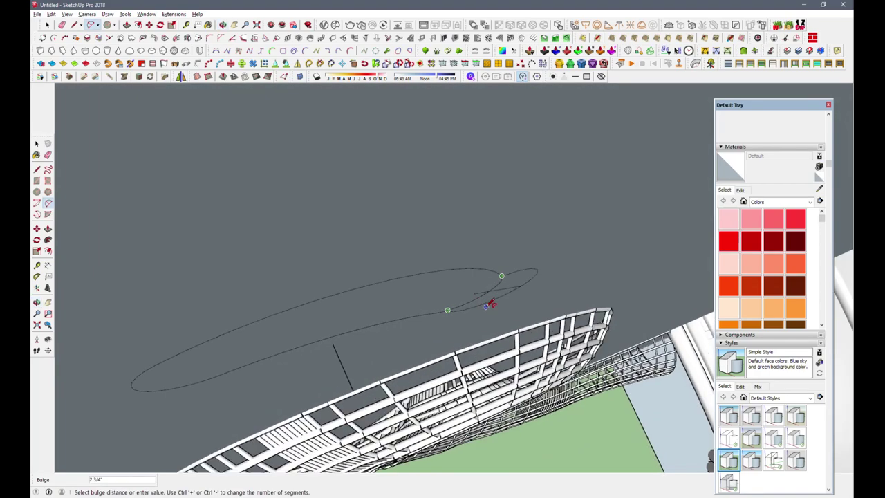
middle_click_drag(487, 272, 464, 290)
left_click(293, 267)
left_click(282, 255)
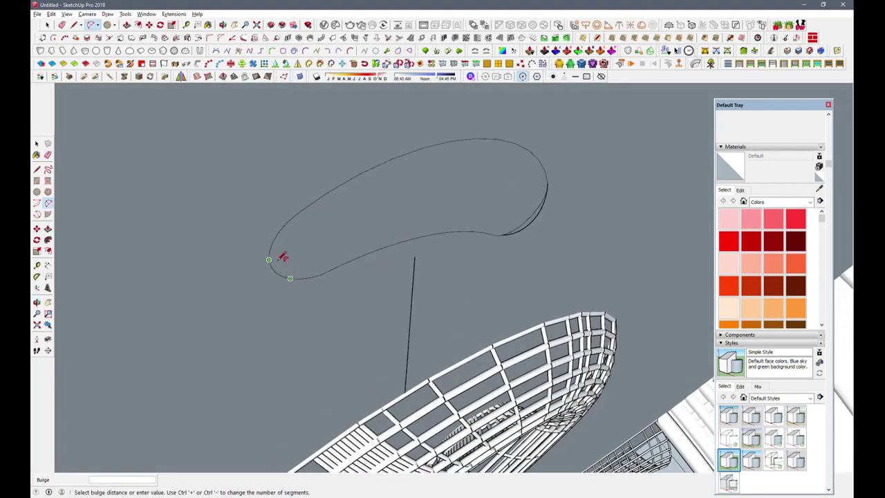
scroll(314, 307, "up", 3)
left_click(312, 315)
key("e")
mouse_move(304, 318)
middle_mouse_down()
mouse_move(277, 302)
mouse_move(320, 328)
mouse_move(257, 358)
mouse_move(613, 173)
mouse_move(631, 130)
middle_mouse_up()
key("space")
key("shift+z")
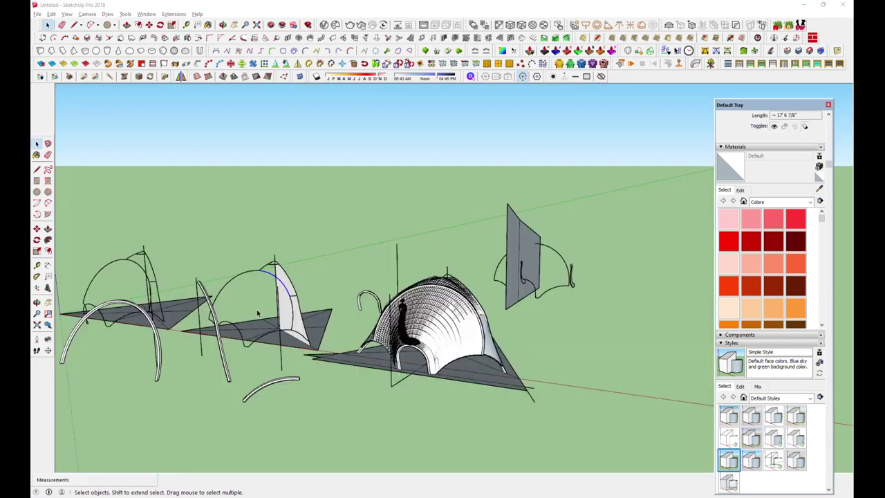
Move the arc from the middle structure down to the lower right
middle_click_drag(254, 276, 274, 332)
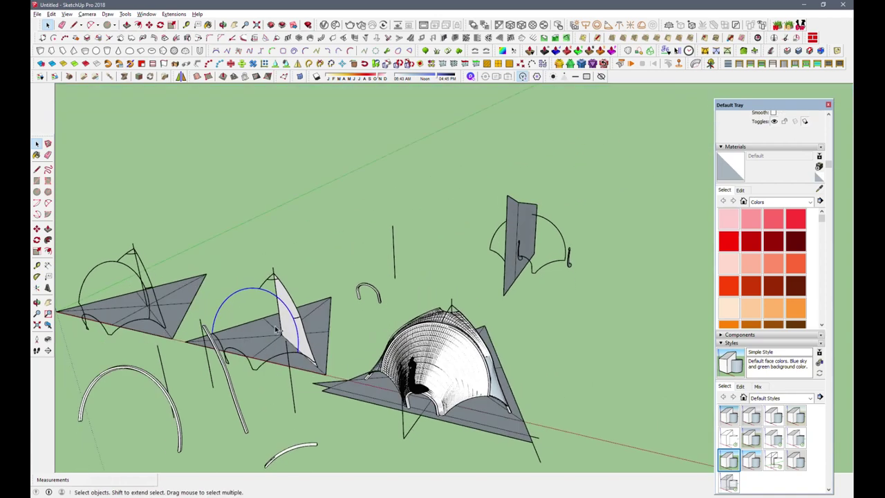
key("m")
left_click(280, 322)
scroll(208, 318, "down", 3)
left_click(560, 394)
scroll(560, 394, "up", 3)
middle_click_drag(546, 408, 592, 408, "shift")
scroll(389, 292, "up", 2)
mouse_move(390, 292)
middle_mouse_down()
mouse_move(317, 292)
mouse_move(263, 228)
middle_mouse_up()
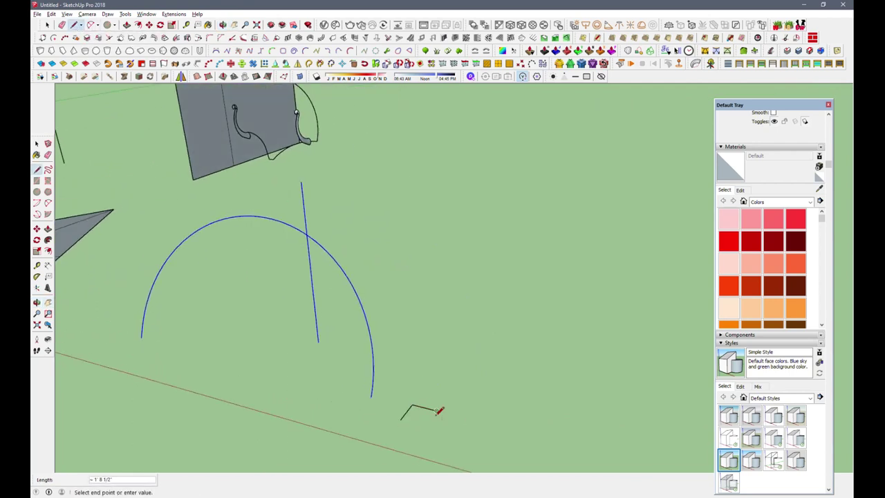
middle_click_drag(404, 417, 380, 364)
Draw a line and an arc across the small square, closing it into a filled face
key("a")
left_click(482, 446)
mouse_move(482, 446)
middle_mouse_down()
mouse_move(494, 445)
mouse_move(484, 423)
mouse_move(408, 340)
mouse_move(484, 379)
middle_mouse_up()
key("l")
left_click(488, 382)
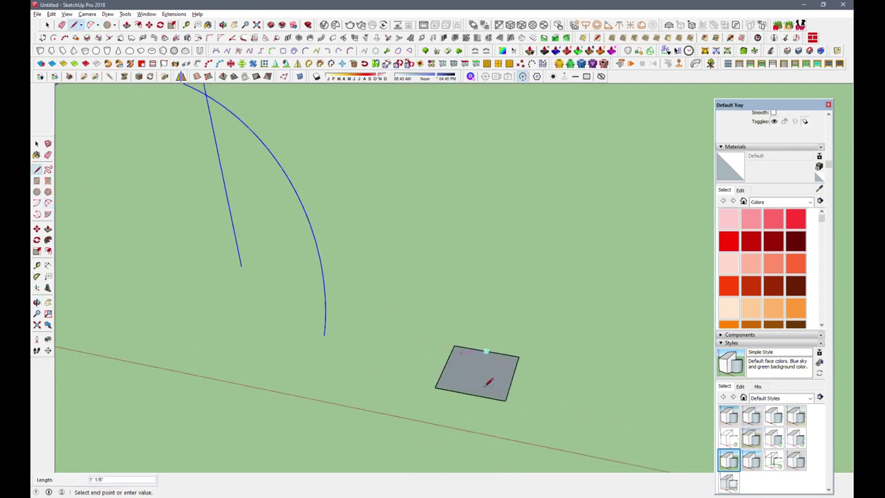
left_click(90, 24)
scroll(502, 382, "up", 2)
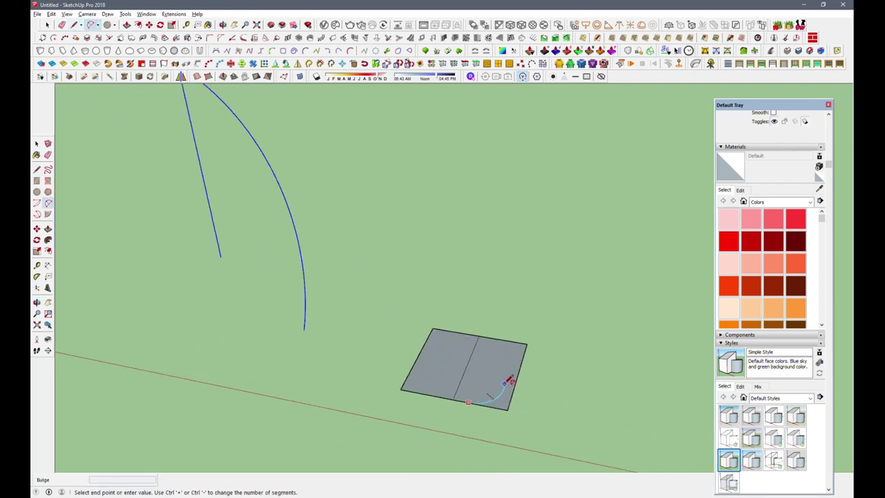
scroll(496, 389, "up", 2)
left_click(492, 395)
scroll(502, 357, "up", 1)
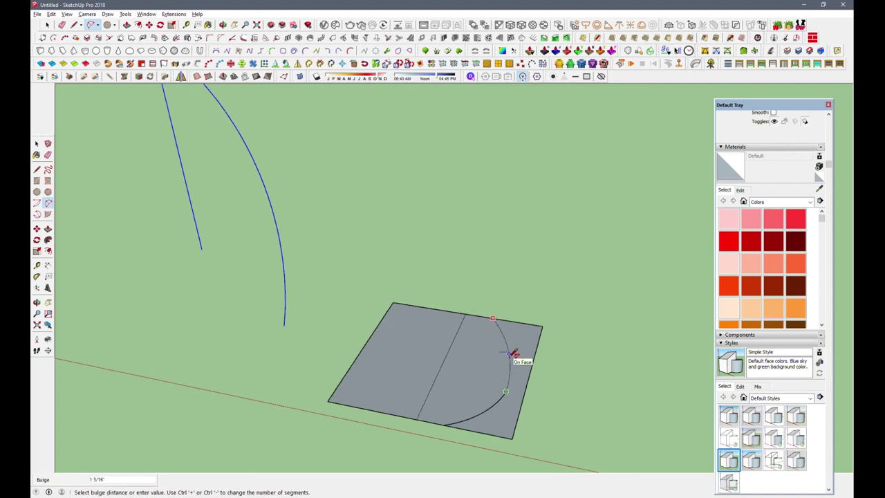
left_click(497, 313)
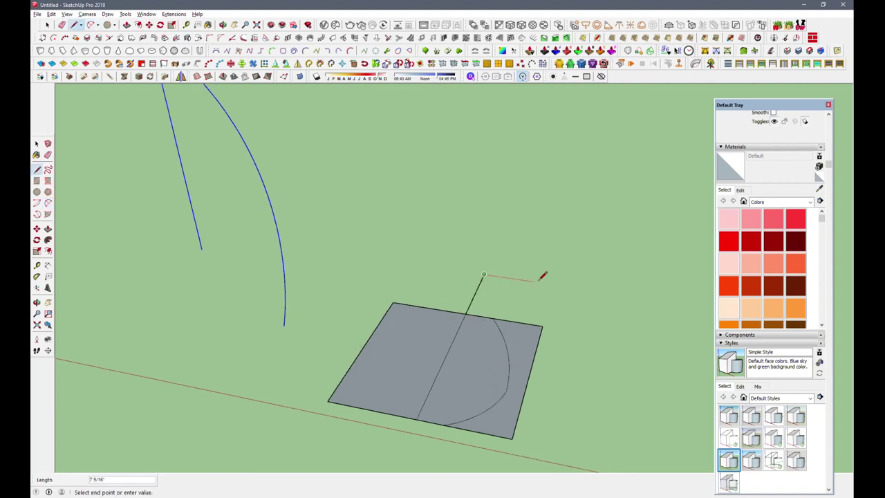
left_click(543, 324)
Erase the face's left section and its inner horizontal edge
key("a")
scroll(492, 296, "up", 2)
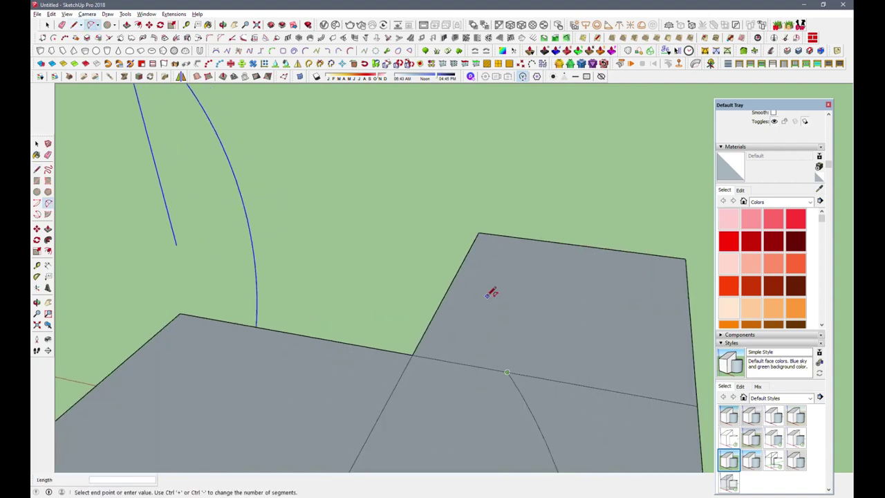
scroll(490, 293, "up", 1)
scroll(457, 268, "down", 3)
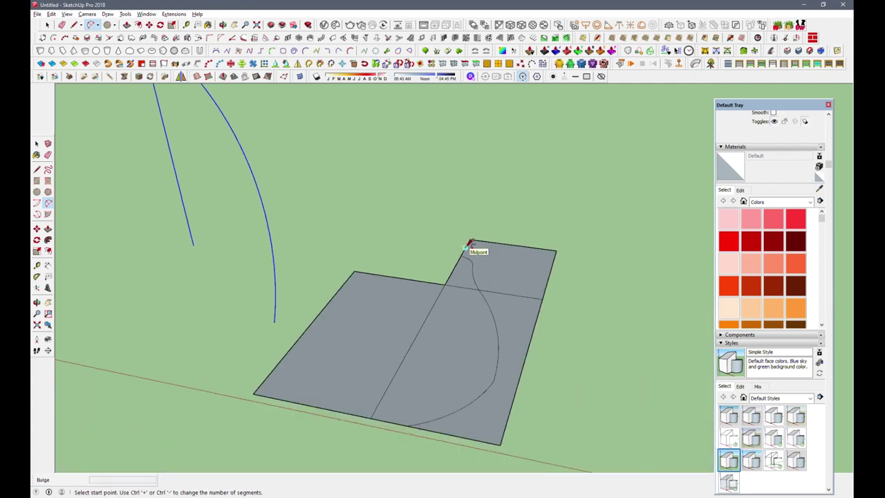
middle_click_drag(474, 243, 513, 387)
scroll(500, 349, "up", 2)
key("e")
scroll(500, 339, "up", 2)
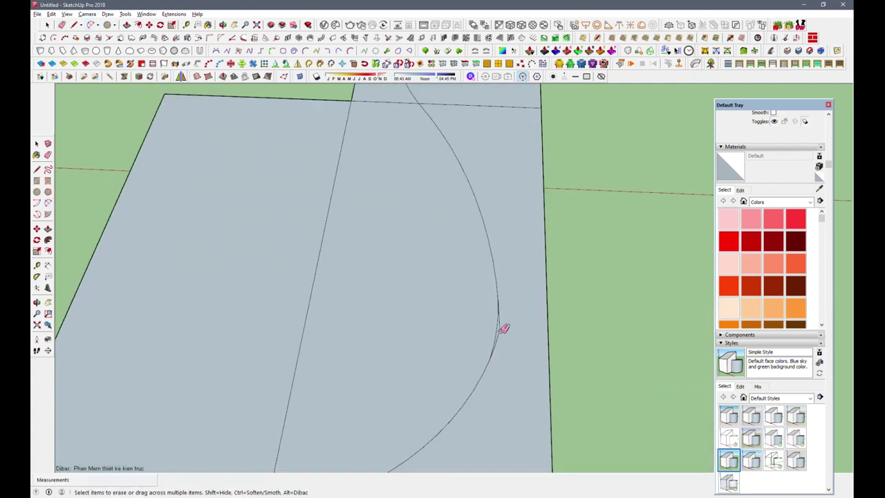
scroll(502, 328, "up", 1)
scroll(503, 294, "up", 1)
scroll(499, 291, "down", 2)
scroll(449, 242, "down", 3)
left_click_drag(316, 374, 388, 152)
left_click(440, 181)
Round the face corner with an arc and cut a semicircle into the slab edge
middle_click_drag(443, 263, 415, 207)
key("a")
scroll(413, 170, "up", 3)
scroll(512, 341, "up", 2)
left_click(477, 339)
left_click(503, 346)
middle_click_drag(491, 332, 507, 313)
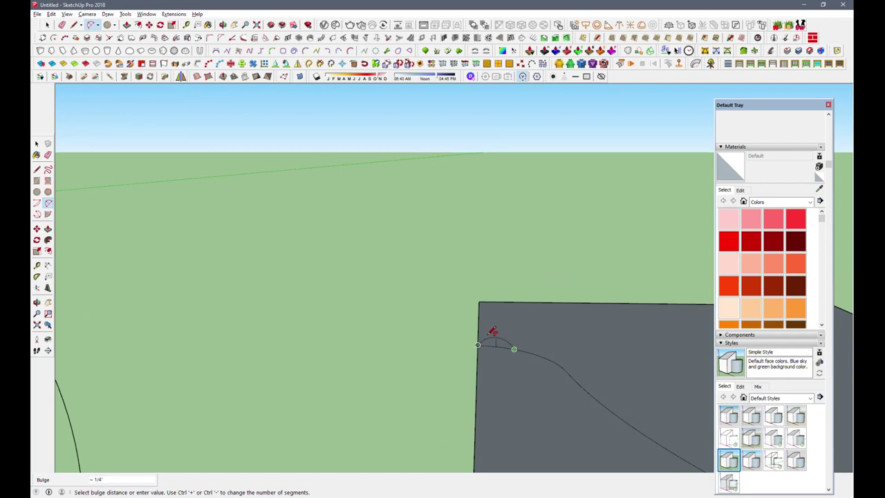
left_click(492, 332)
scroll(492, 332, "down", 5)
left_click(418, 359)
left_click(417, 354)
mouse_move(418, 354)
middle_mouse_down()
mouse_move(431, 318)
mouse_move(427, 355)
middle_mouse_up()
Erase the small stray curve segment along the slab edge
key("e")
key("l")
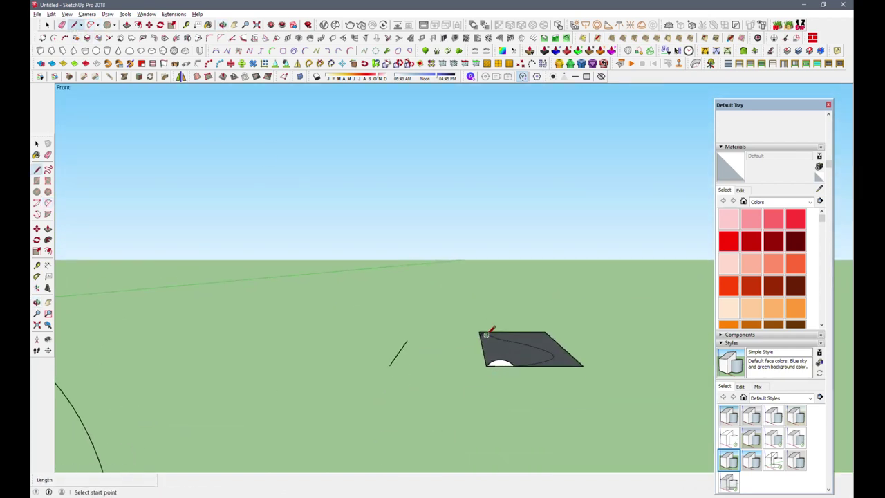
scroll(501, 361, "up", 2)
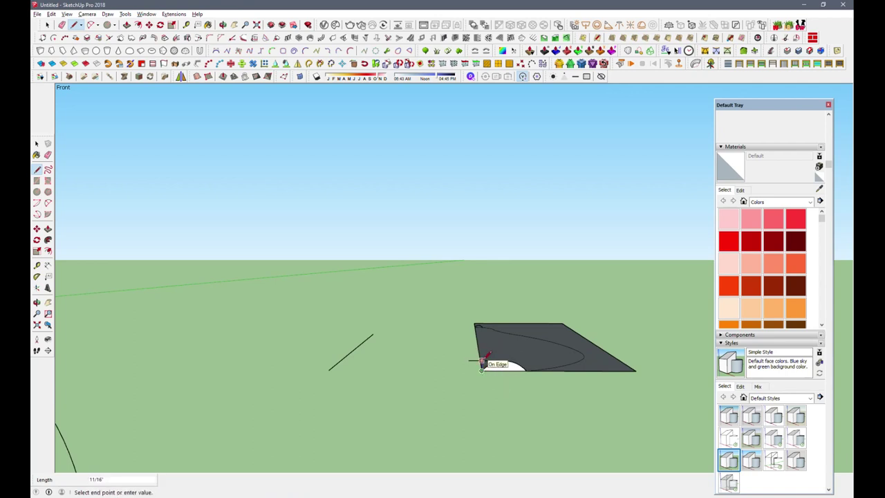
scroll(482, 360, "up", 2)
key("e")
scroll(495, 367, "up", 2)
left_click_drag(496, 366, 515, 359)
scroll(519, 357, "up", 2)
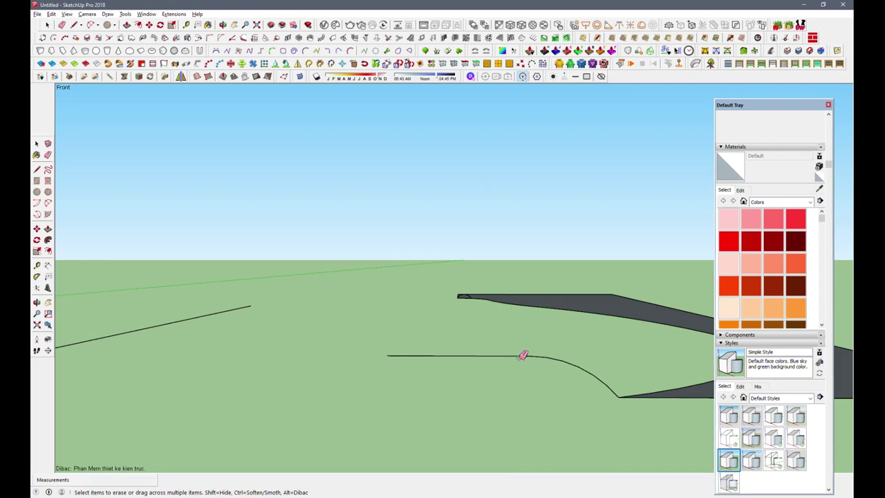
middle_click_drag(522, 356, 468, 401)
scroll(468, 401, "down", 3)
scroll(488, 288, "up", 1)
Pick up the profile piece with Move, then cancel the move
key("l")
mouse_move(490, 277)
middle_mouse_down()
mouse_move(478, 273)
mouse_move(366, 406)
mouse_move(346, 409)
mouse_move(524, 338)
middle_mouse_up()
key("space")
key("m")
scroll(590, 289, "down", 2)
scroll(589, 290, "down", 2)
middle_click_drag(590, 290, 128, 282)
scroll(439, 285, "up", 5)
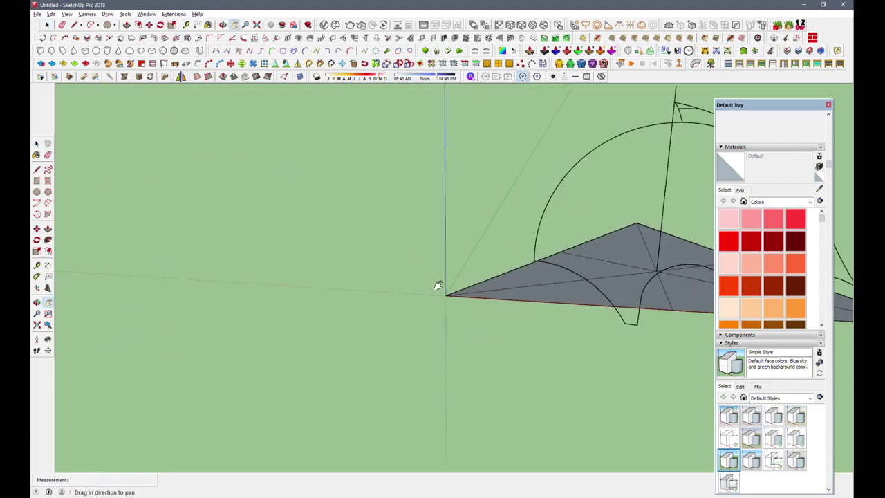
middle_click_drag(439, 286, 431, 325, "shift")
left_click(430, 326)
mouse_move(261, 312)
middle_mouse_down()
mouse_move(416, 346)
mouse_move(360, 267)
mouse_move(227, 266)
middle_mouse_up()
key("Escape")
scroll(372, 334, "up", 2)
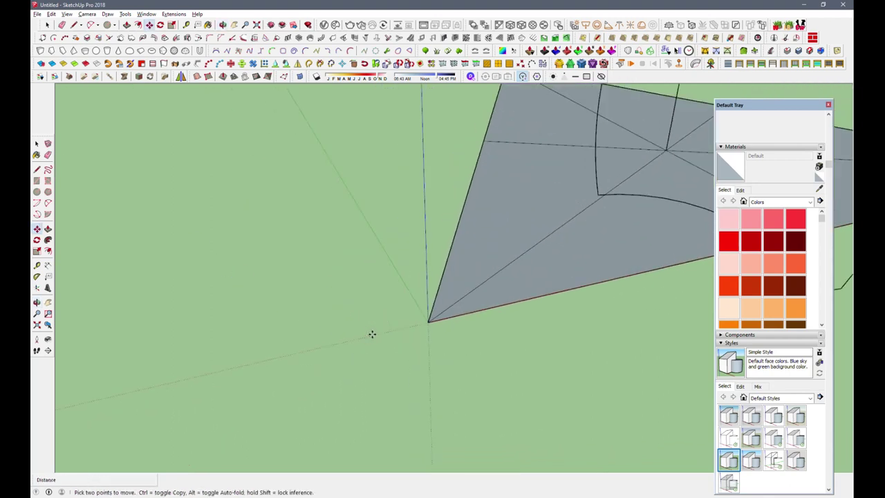
Box-select the profile piece and move it to a new spot
scroll(372, 334, "down", 2)
left_click(336, 259)
key("space")
key("l")
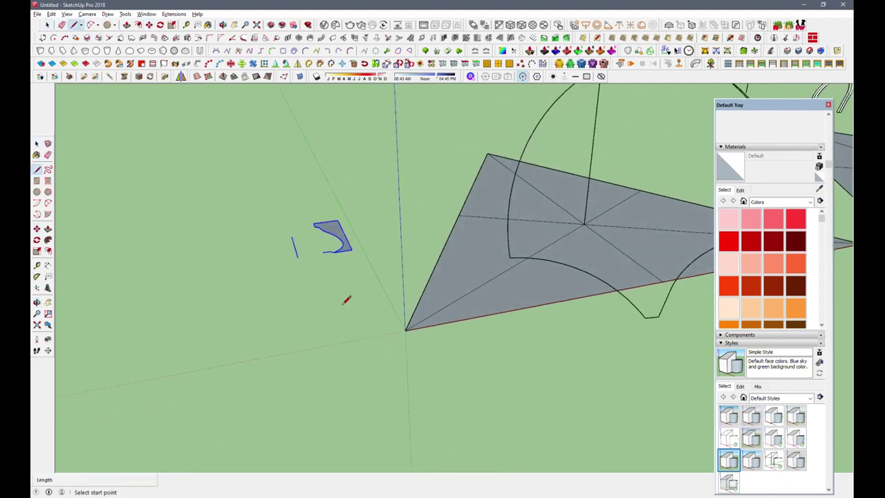
key("space")
left_click_drag(226, 173, 376, 272)
key("m")
left_click(362, 337)
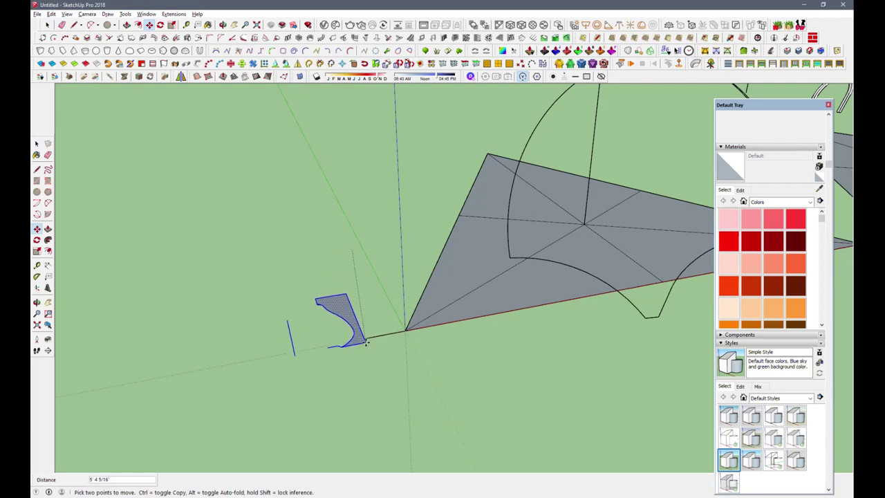
mouse_move(362, 336)
middle_mouse_down()
mouse_move(380, 409)
mouse_move(270, 138)
middle_mouse_up()
mouse_move(389, 275)
middle_mouse_down()
mouse_move(415, 231)
mouse_move(353, 252)
mouse_move(438, 320)
middle_mouse_up()
left_click(493, 145)
Draw a straight line down to the profile's lower-left point
key("space")
key("l")
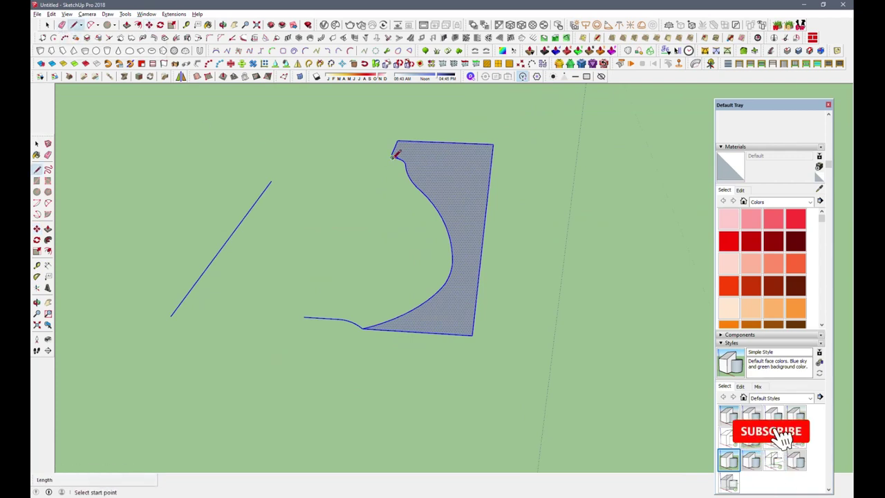
scroll(394, 156, "up", 3)
scroll(376, 174, "up", 2)
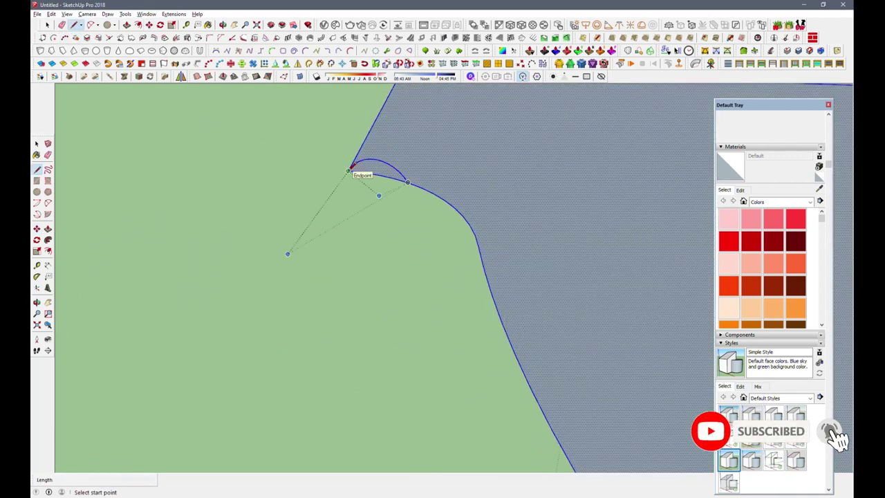
scroll(349, 169, "down", 3)
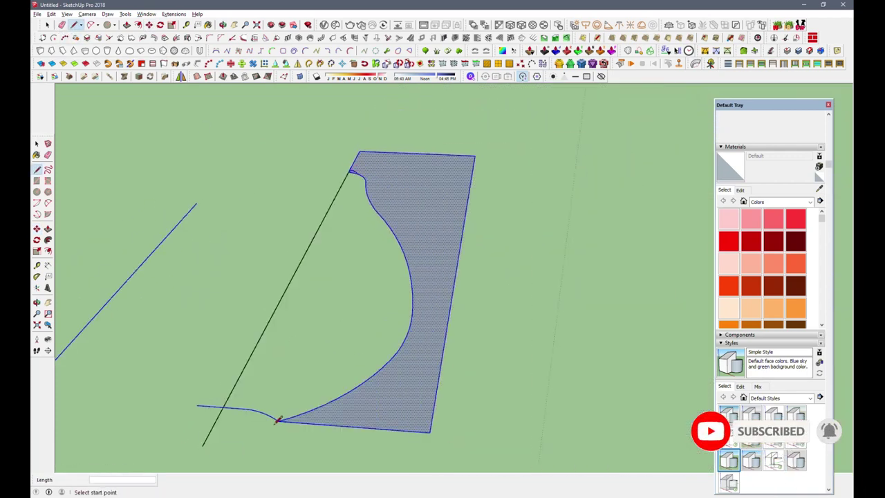
left_click(223, 415)
scroll(351, 167, "up", 3)
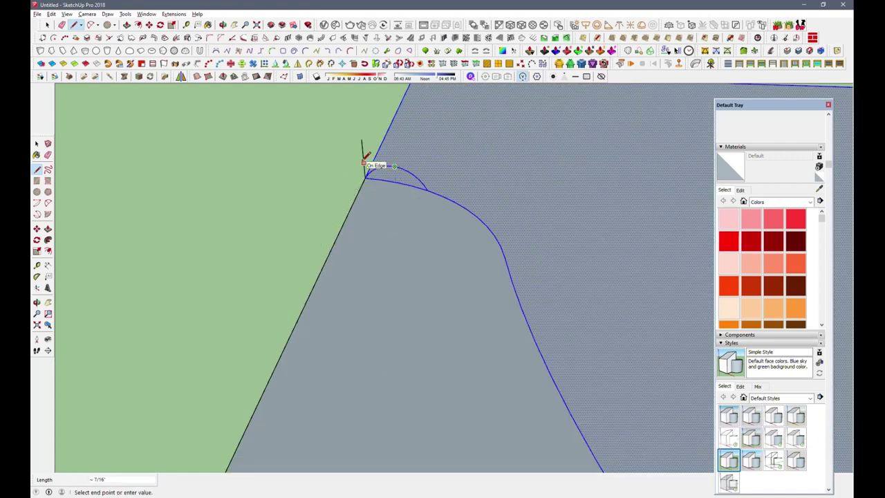
left_click(62, 25)
scroll(395, 165, "up", 2)
scroll(403, 165, "up", 2)
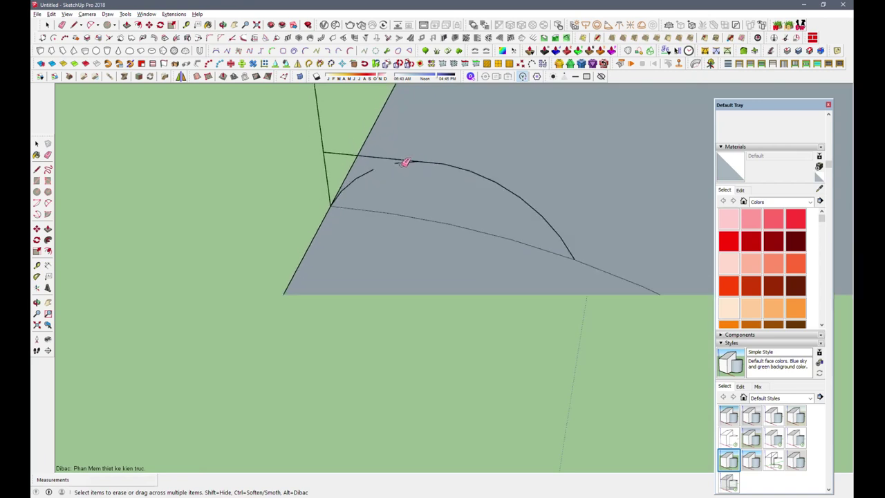
scroll(345, 173, "down", 3)
Redraw the tip with a two-point arc from the top corner to the lower-left point
key("a")
left_click(349, 164)
left_click(243, 351)
middle_click_drag(244, 351, 115, 214)
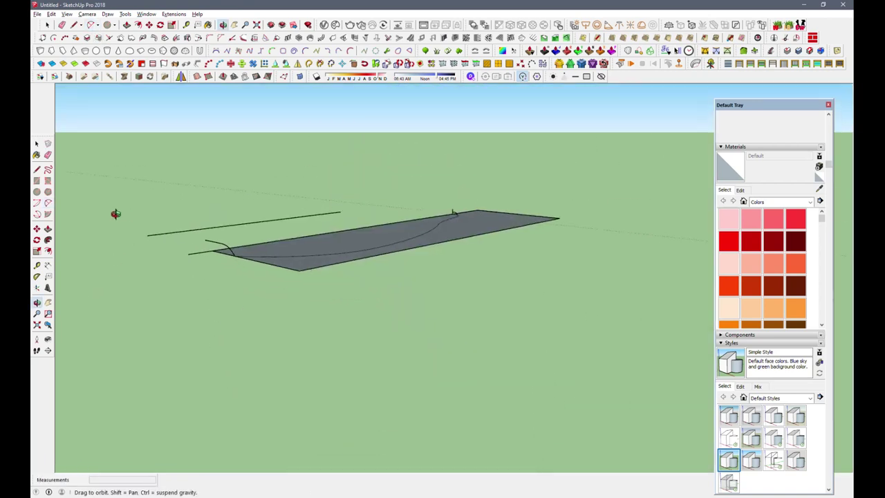
mouse_move(340, 263)
middle_mouse_down()
mouse_move(480, 323)
mouse_move(476, 227)
middle_mouse_up()
Delete the face parts right of the arc and select the outline curves
key("space")
left_click_drag(543, 147, 490, 197)
key("Delete")
left_click_drag(434, 397, 404, 431)
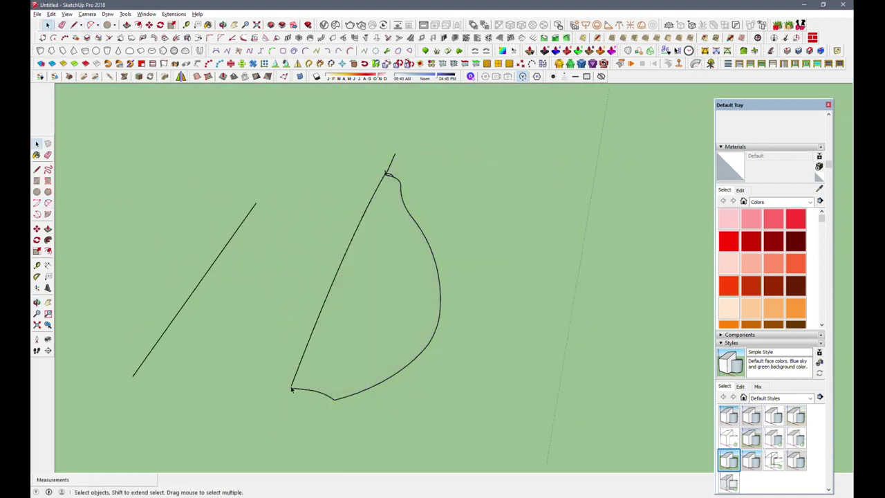
scroll(391, 173, "up", 2)
scroll(379, 201, "down", 3)
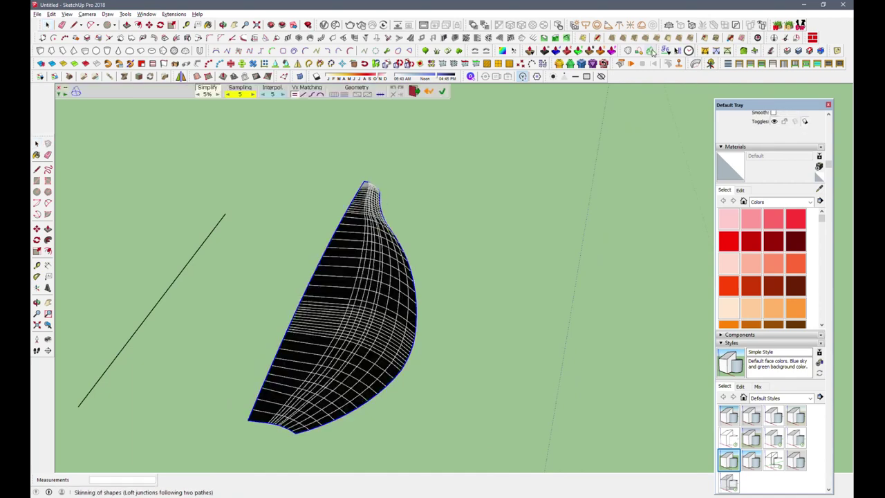
Skin the outline with Curviloft as curves with junction edges only, and validate
middle_click_drag(380, 202, 367, 207)
left_click(345, 97)
left_click(335, 96)
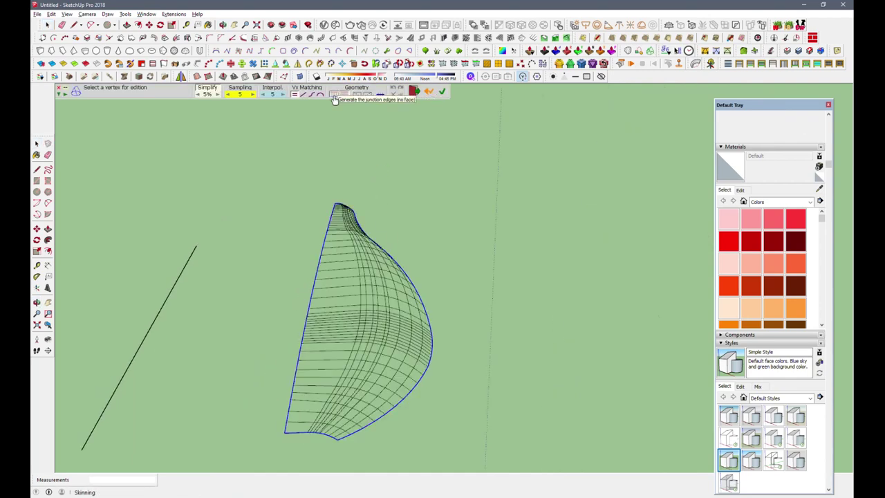
left_click(384, 194)
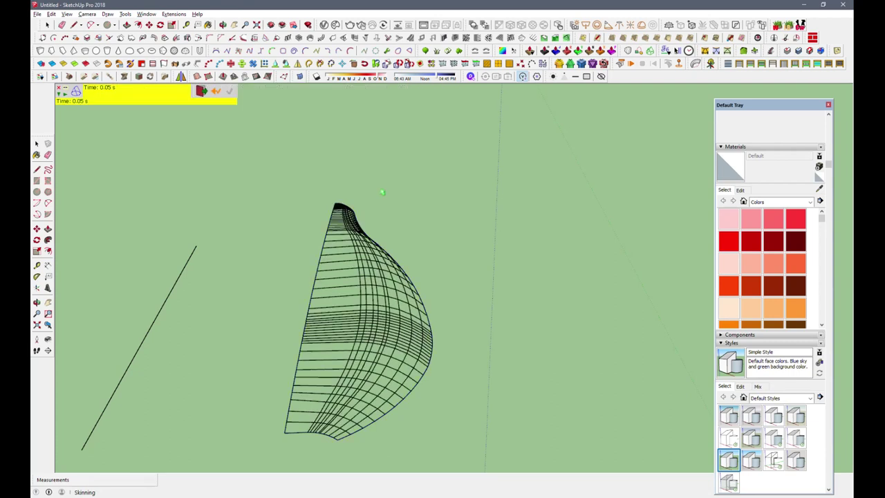
Convert the skin lines to tubes and delete the leftover generated mesh
left_click(199, 64)
left_click(406, 301)
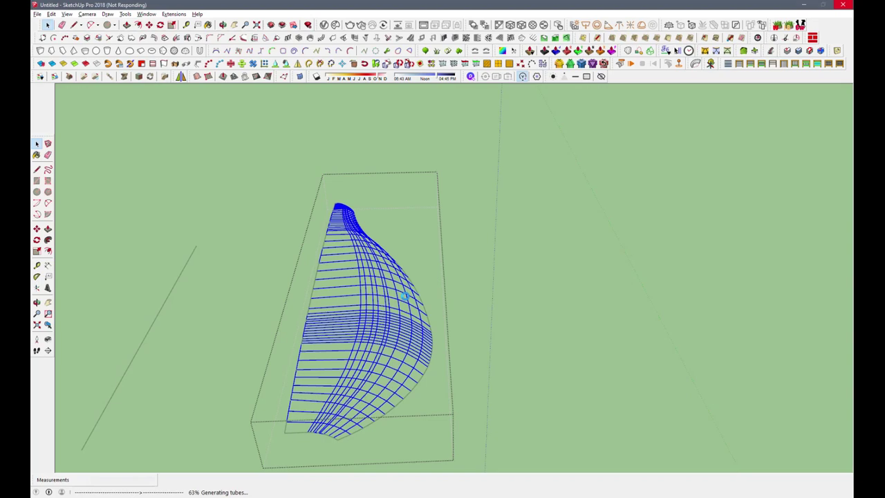
mouse_move(569, 375)
middle_mouse_down()
mouse_move(128, 369)
mouse_move(144, 395)
mouse_move(351, 382)
middle_mouse_up()
key("space")
left_click(389, 342)
key("Delete")
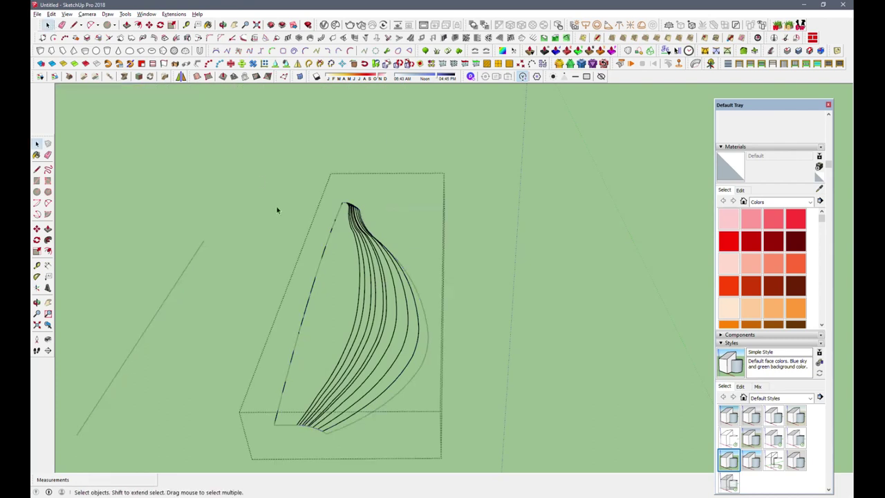
Confirm the tube diameter parameters and select the resulting tube group
key("ctrl+a")
key("Return")
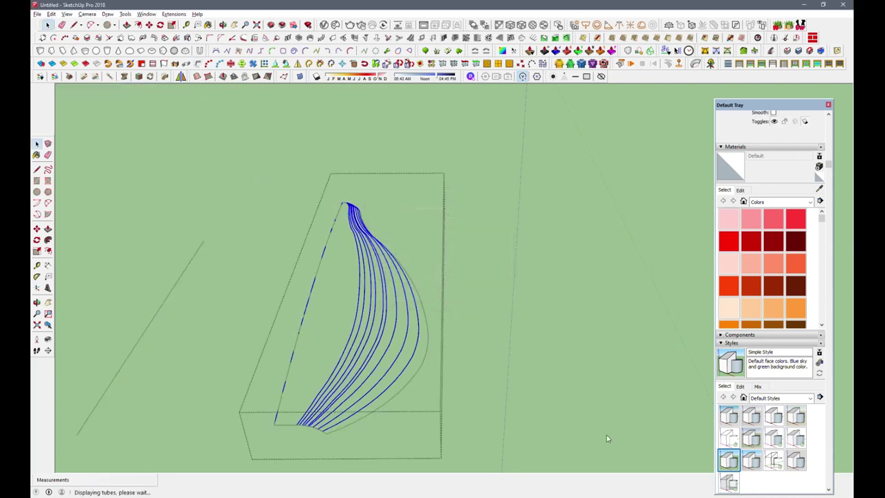
left_click(287, 425)
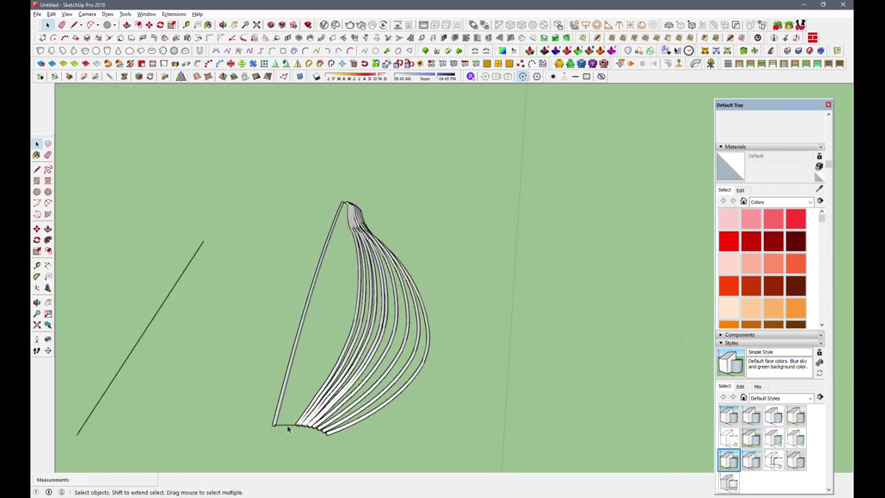
left_click(651, 54)
key("Return")
middle_click_drag(417, 276, 397, 288)
left_click(417, 340)
Make the tube group into a component
right_click(386, 277)
left_click(398, 69)
key("Return")
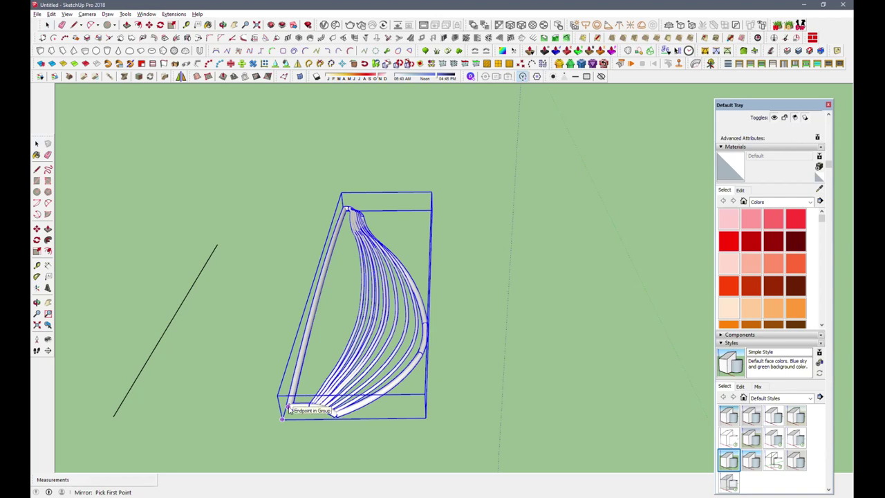
Mirror the rib fan across its straight edge to form a teardrop-shaped pair
left_click(342, 131)
middle_click_drag(342, 131, 320, 178)
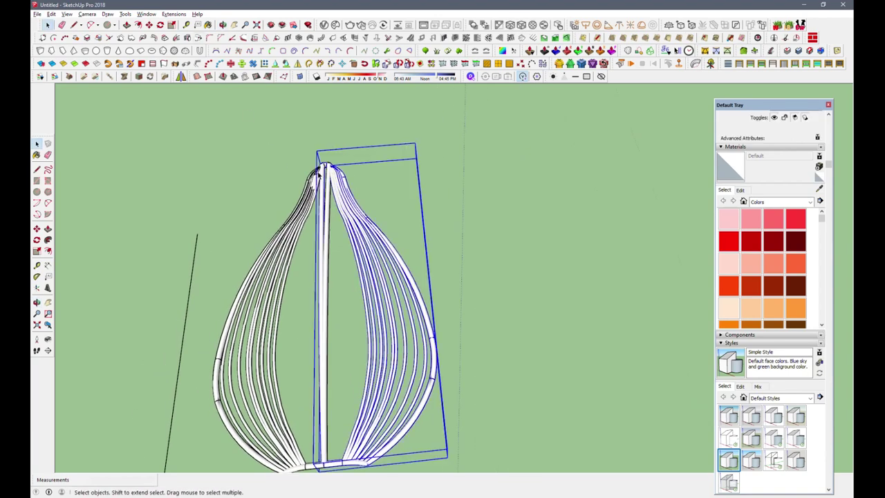
key("ctrl+z")
scroll(313, 180, "up", 2)
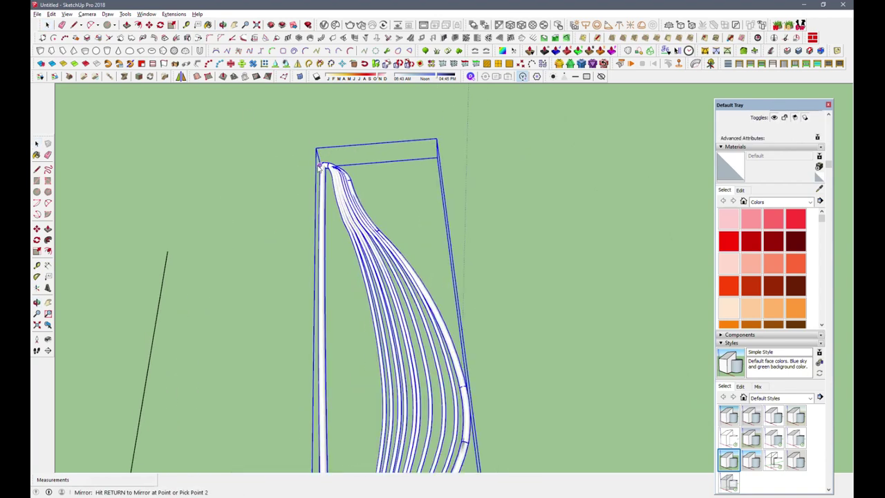
scroll(357, 175, "up", 3)
middle_click_drag(372, 99, 283, 187)
scroll(283, 187, "down", 5)
scroll(346, 228, "down", 3)
mouse_move(366, 239)
middle_mouse_down()
mouse_move(386, 247)
mouse_move(300, 66)
middle_mouse_up()
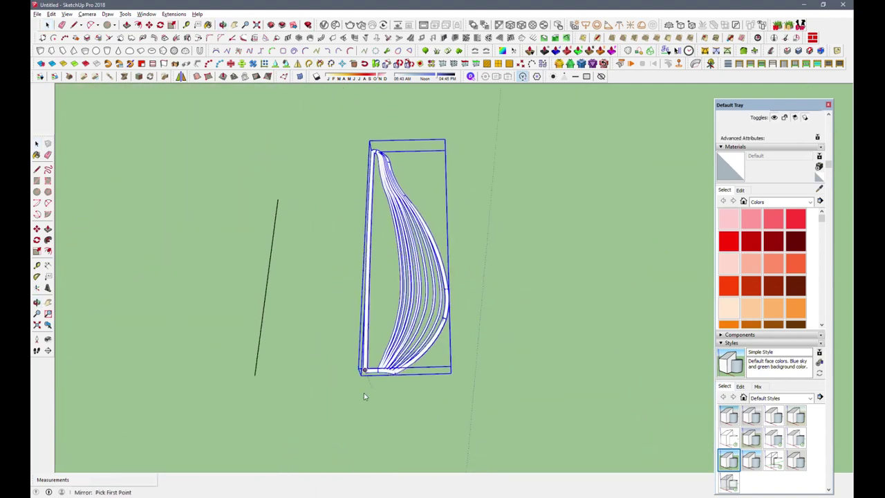
key("Return")
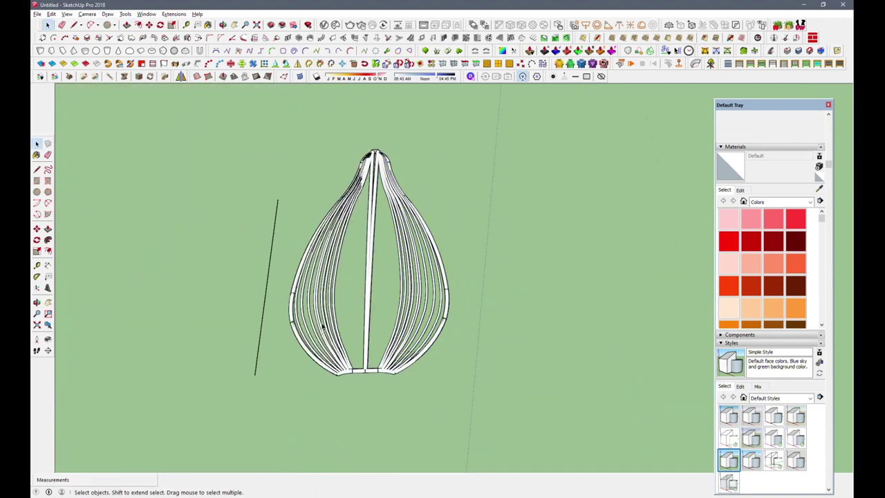
middle_click_drag(370, 114, 325, 187)
Begin rotating one half, centred at the tube top with a set base direction
key("q")
left_click(324, 188)
left_click(374, 366)
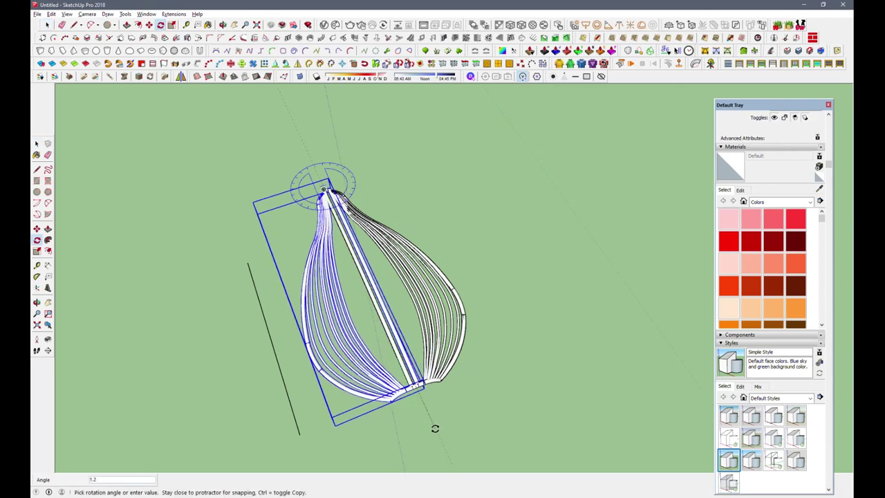
Finish rotating the pod group and orbit to a low side view of it
left_click(149, 25)
scroll(443, 346, "up", 5)
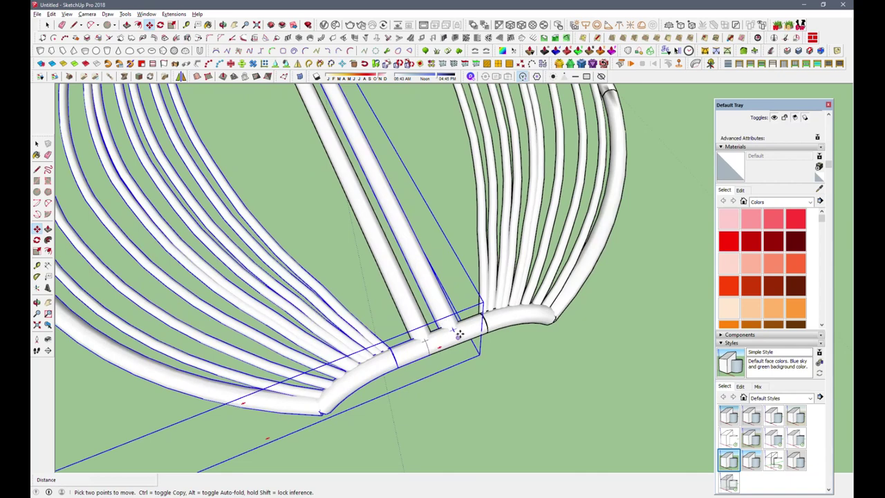
mouse_move(459, 334)
middle_mouse_down()
mouse_move(419, 361)
mouse_move(313, 205)
mouse_move(375, 278)
middle_mouse_up()
scroll(419, 361, "down", 10)
scroll(313, 205, "up", 5)
right_click(390, 277)
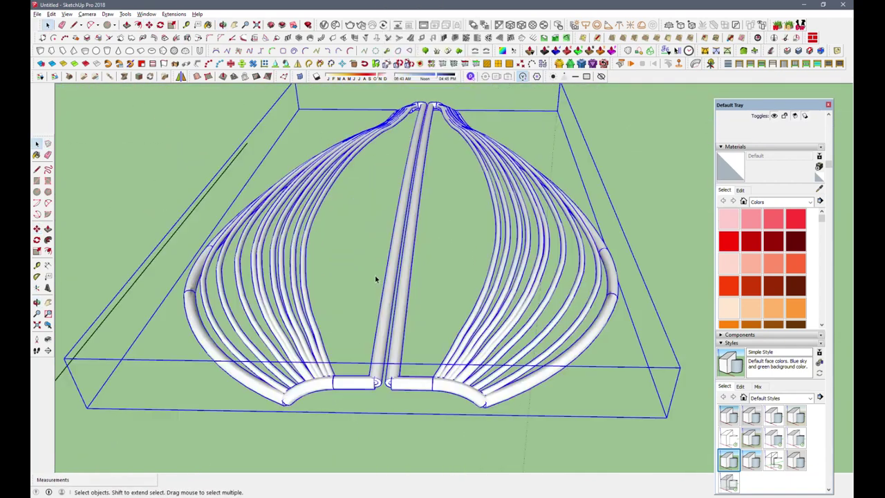
scroll(378, 276, "up", 2)
mouse_move(387, 269)
middle_mouse_down()
mouse_move(392, 256)
mouse_move(373, 242)
middle_mouse_up()
Scale the pod down vertically into a low, flattened shape
key("s")
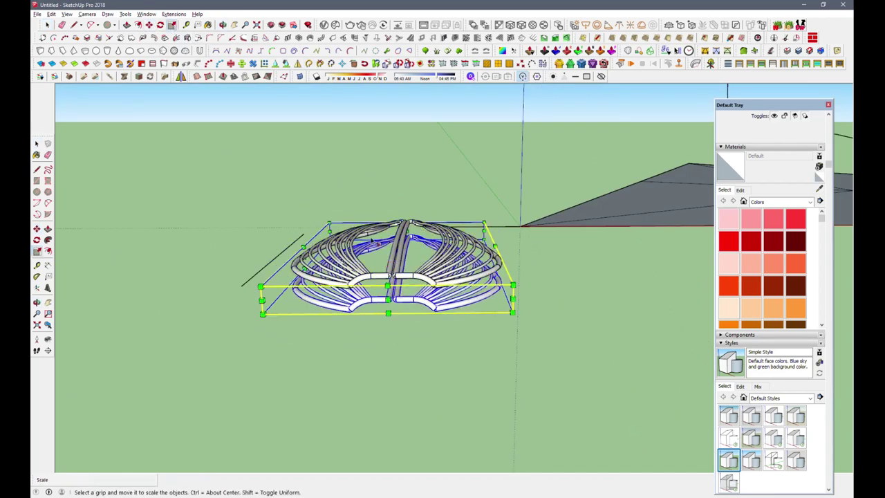
left_click_drag(391, 276, 405, 287)
key("m")
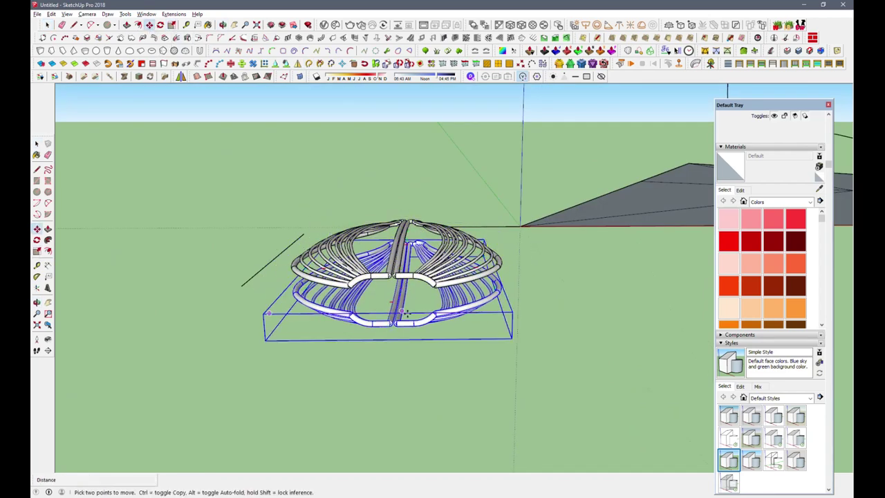
scroll(435, 314, "up", 3)
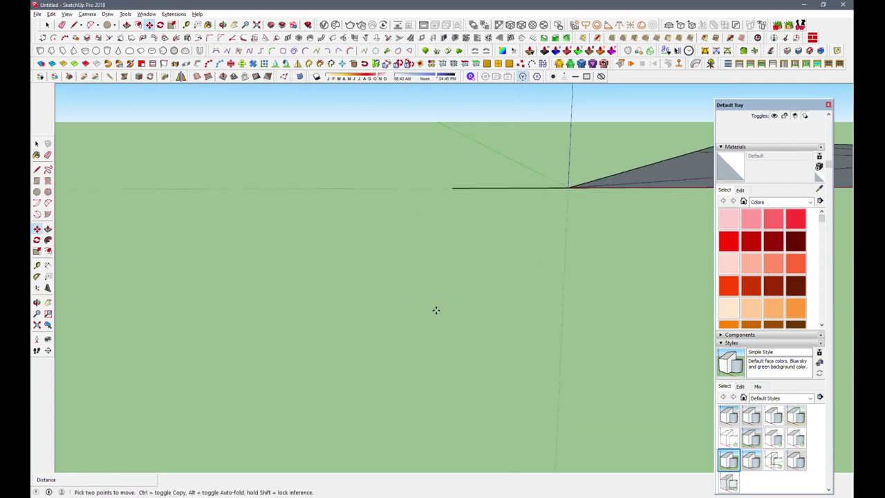
mouse_move(433, 404)
middle_mouse_down()
mouse_move(413, 328)
mouse_move(457, 421)
middle_mouse_up()
Make the flattened pod into a component
scroll(346, 291, "up", 3)
right_click(439, 104)
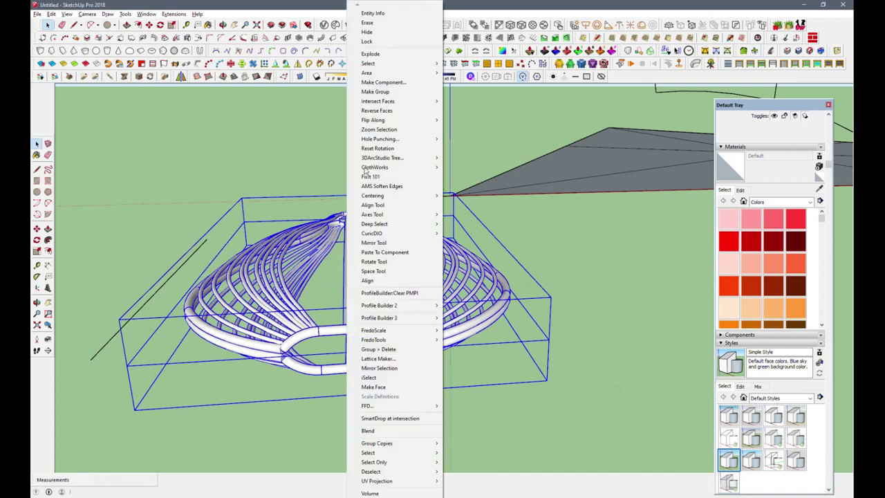
middle_click_drag(345, 359, 342, 366)
scroll(365, 316, "down", 4)
middle_click_drag(365, 316, 367, 231)
right_click(367, 230)
left_click(397, 70)
left_click(266, 336)
Paste a copy of the pod at the end of the arch curve, tilted to follow it
mouse_move(347, 301)
middle_mouse_down()
mouse_move(316, 326)
mouse_move(315, 339)
mouse_move(318, 284)
mouse_move(182, 280)
mouse_move(484, 166)
middle_mouse_up()
scroll(531, 168, "up", 3)
scroll(531, 168, "up", 2)
left_click(531, 168)
scroll(532, 168, "up", 2)
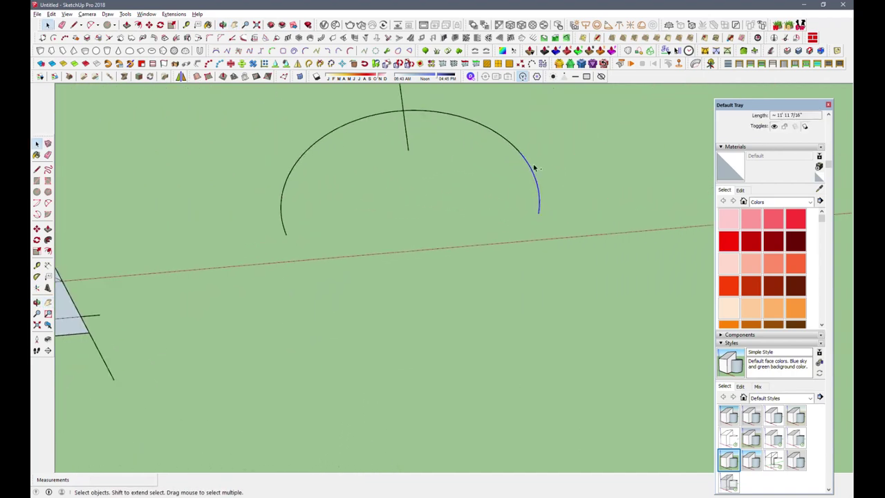
left_click(415, 265)
key("ctrl+v")
scroll(538, 199, "up", 2)
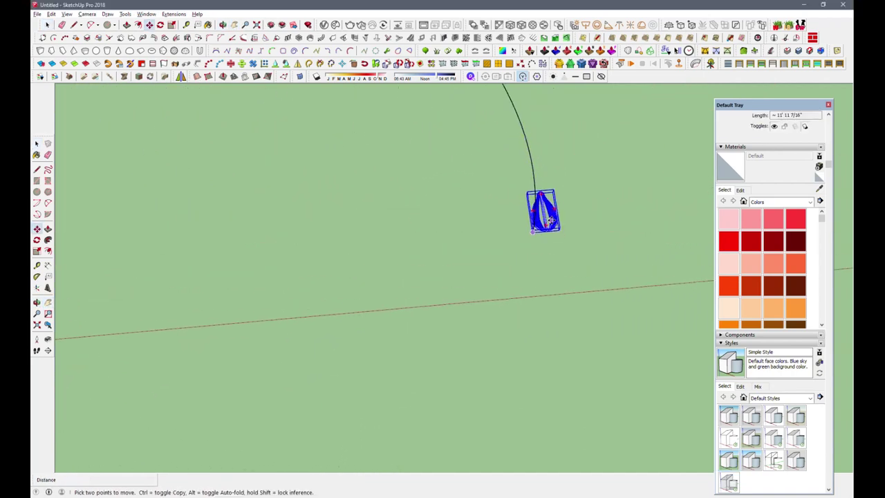
mouse_move(546, 219)
middle_mouse_down()
mouse_move(498, 197)
mouse_move(484, 228)
middle_mouse_up()
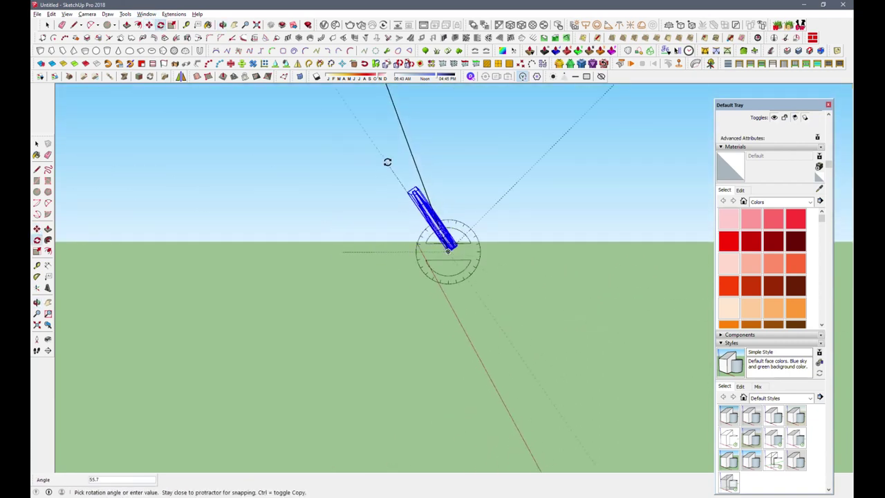
mouse_move(472, 215)
middle_mouse_down()
mouse_move(441, 303)
mouse_move(426, 256)
middle_mouse_up()
key("space")
scroll(441, 324, "down", 5)
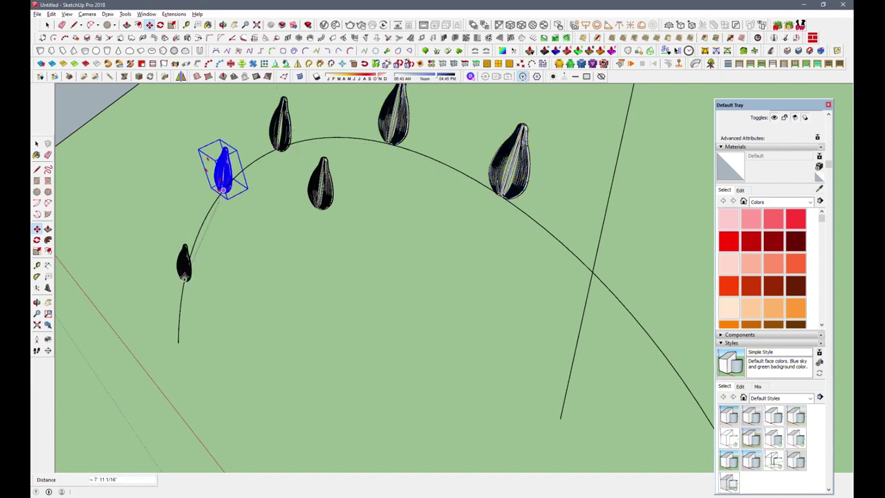
Copy a pod further along the arc and tilt the first two pods to follow the curve
scroll(338, 231, "down", 3)
scroll(203, 328, "up", 5)
left_click(314, 185)
scroll(276, 291, "down", 5)
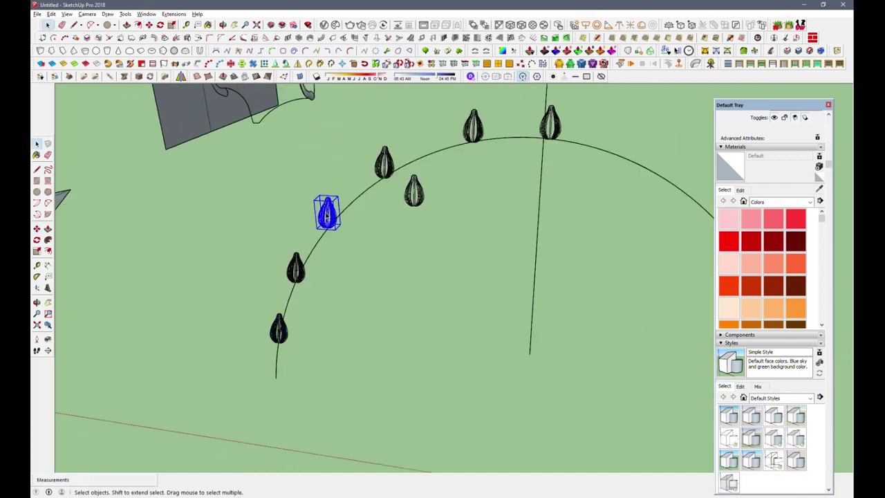
scroll(327, 216, "up", 5)
key("q")
left_click(431, 254)
scroll(434, 267, "down", 3)
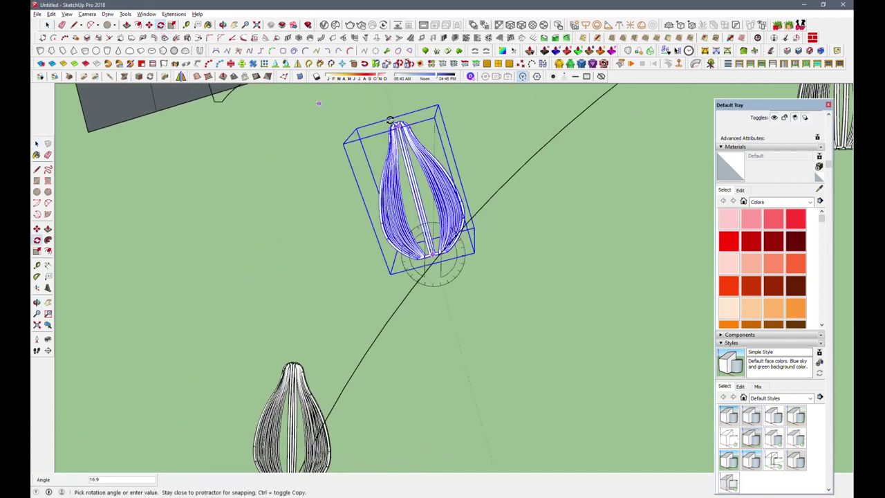
left_click(371, 146)
left_click(339, 277)
scroll(339, 277, "up", 3)
key("q")
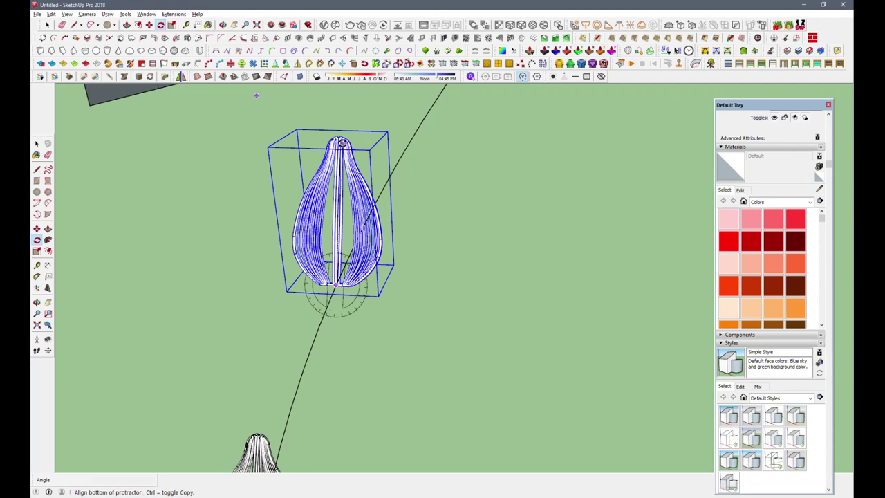
left_click(256, 96)
left_click(370, 162)
scroll(370, 162, "down", 2)
Rotate the lower pods so each lies along the arc
left_click(321, 307)
scroll(321, 307, "up", 3)
key("q")
scroll(321, 308, "down", 3)
left_click(376, 334)
left_click(238, 302)
scroll(238, 302, "down", 4)
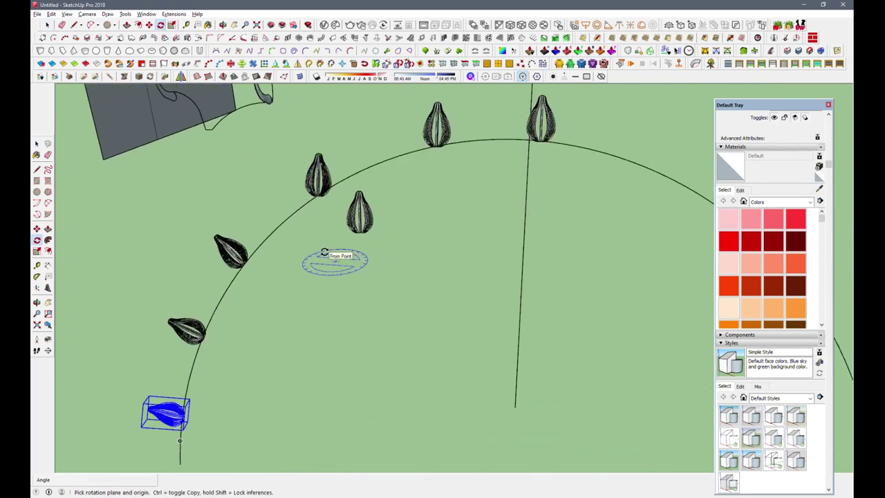
key("space")
scroll(336, 256, "up", 4)
left_click(331, 257)
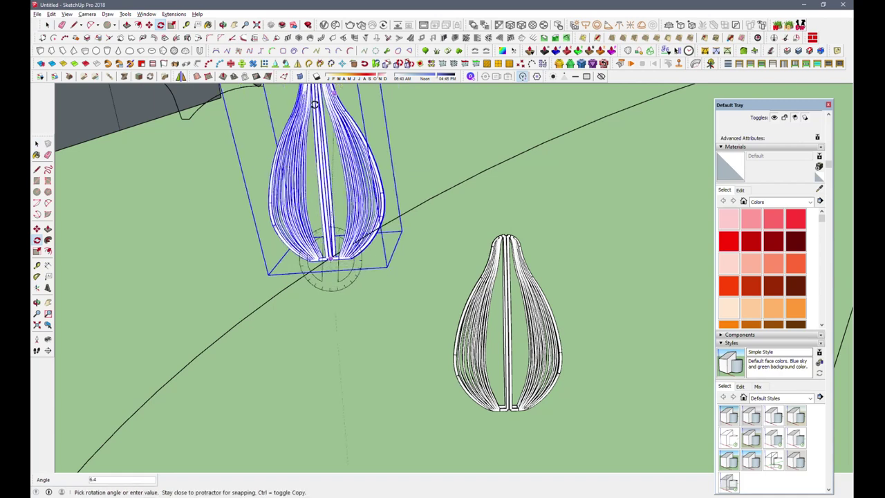
left_click(290, 207)
scroll(345, 256, "down", 4)
key("space")
scroll(468, 204, "up", 3)
scroll(468, 204, "up", 1)
key("q")
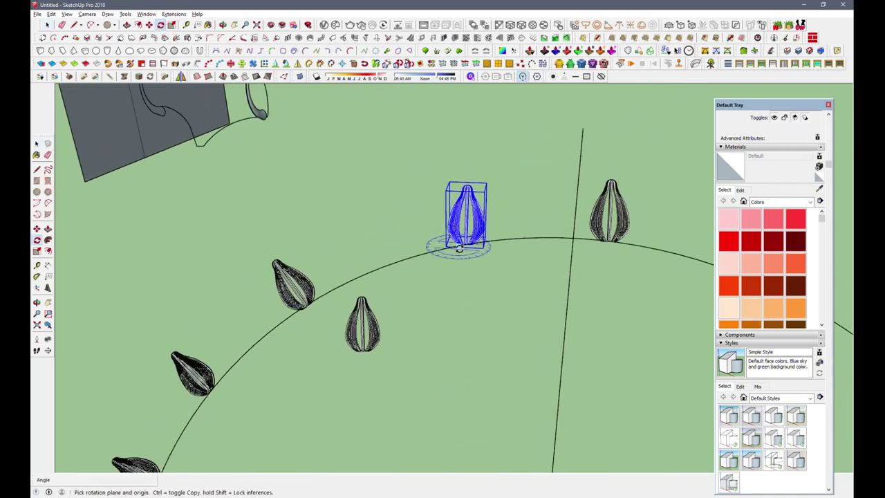
left_click(422, 181)
scroll(404, 225, "down", 4)
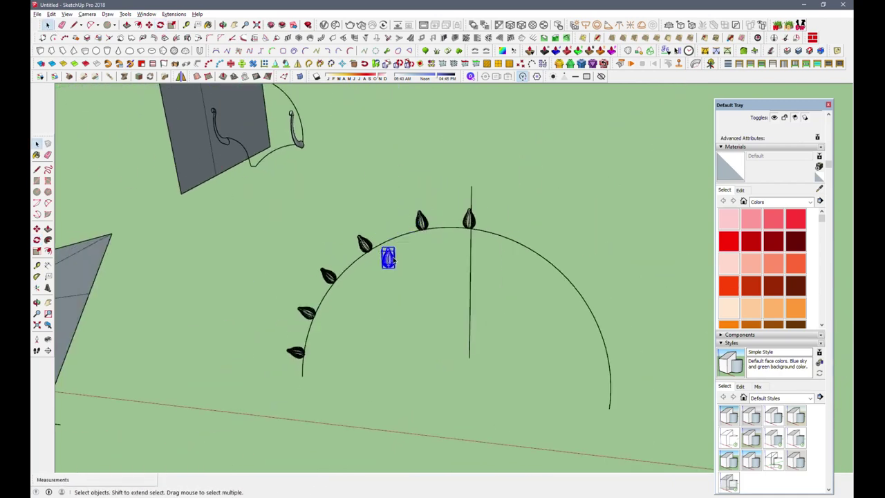
Mirror the pods onto the other half of the arc and move the top pod to the apex
left_click(295, 353, "shift")
scroll(346, 318, "down", 3)
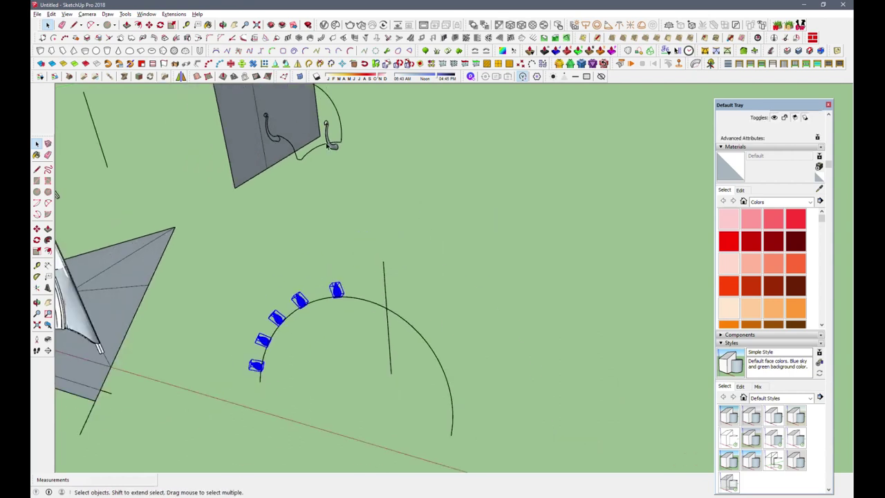
left_click(368, 379)
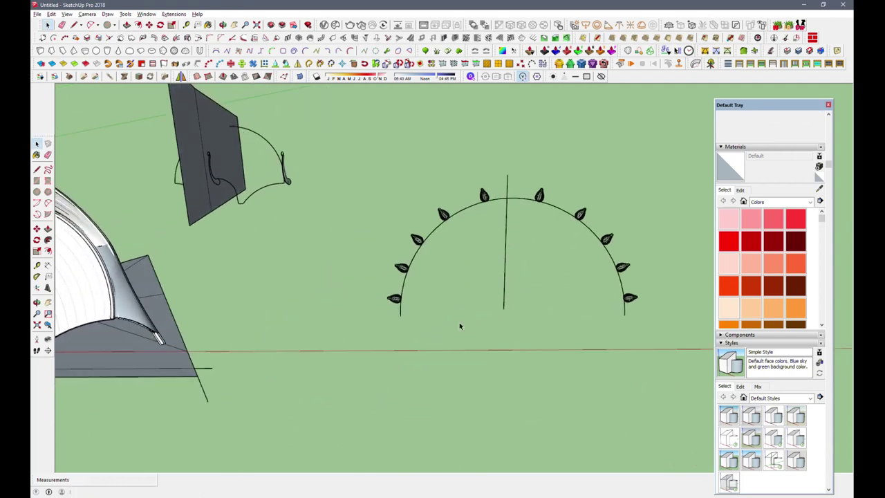
scroll(457, 320, "up", 3)
left_click(534, 197)
key("m")
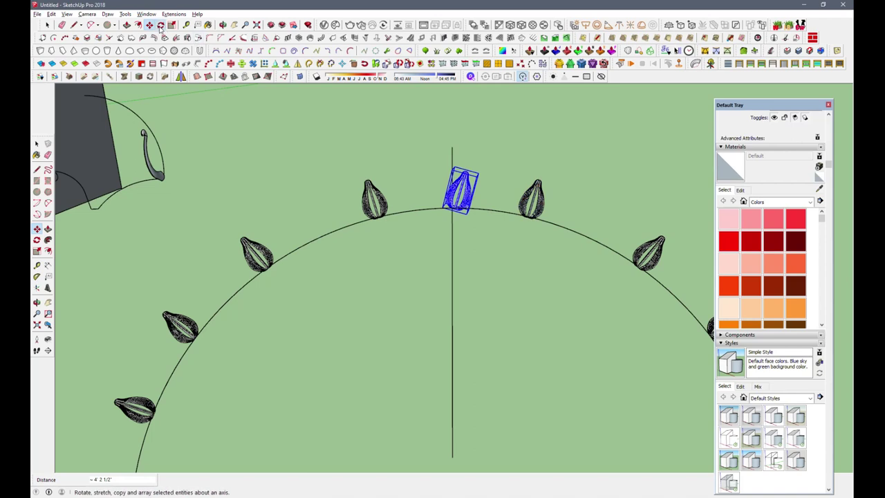
left_click(442, 134)
scroll(442, 138, "up", 2)
scroll(443, 138, "up", 3)
key("m")
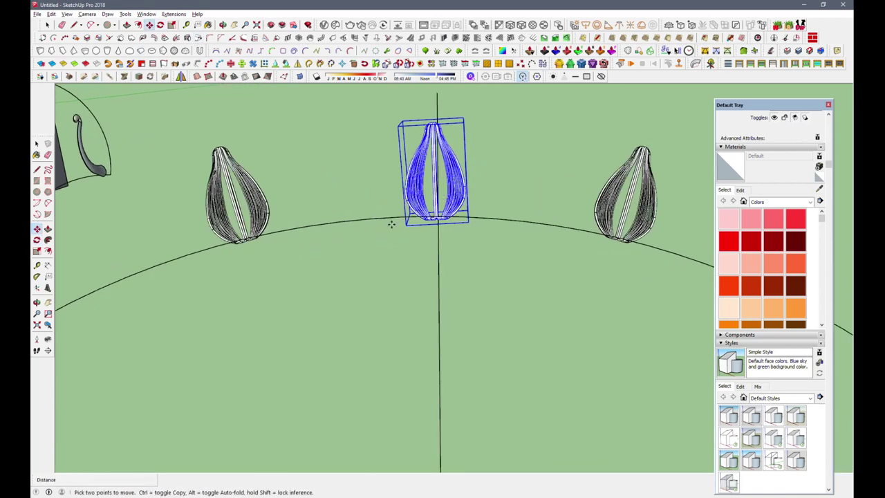
scroll(443, 139, "up", 2)
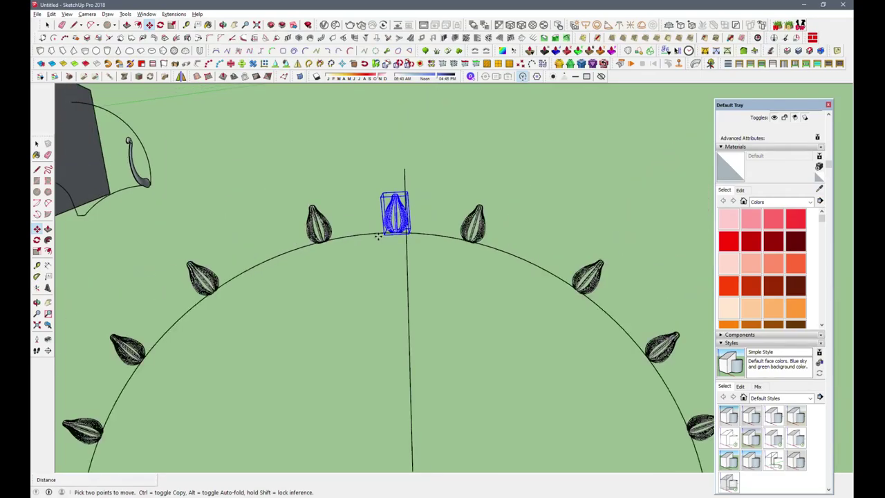
Box-select all the pods along the arc and make them a group
key("space")
scroll(443, 276, "down", 2)
scroll(443, 276, "down", 2)
left_click_drag(302, 166, 614, 398)
right_click(614, 399)
left_click(650, 79)
Move the pod group toward the rim of the peacock fan shell
key("m")
scroll(581, 138, "down", 3)
mouse_move(484, 207)
middle_mouse_down()
mouse_move(145, 295)
mouse_move(199, 289)
middle_mouse_up()
scroll(351, 248, "up", 3)
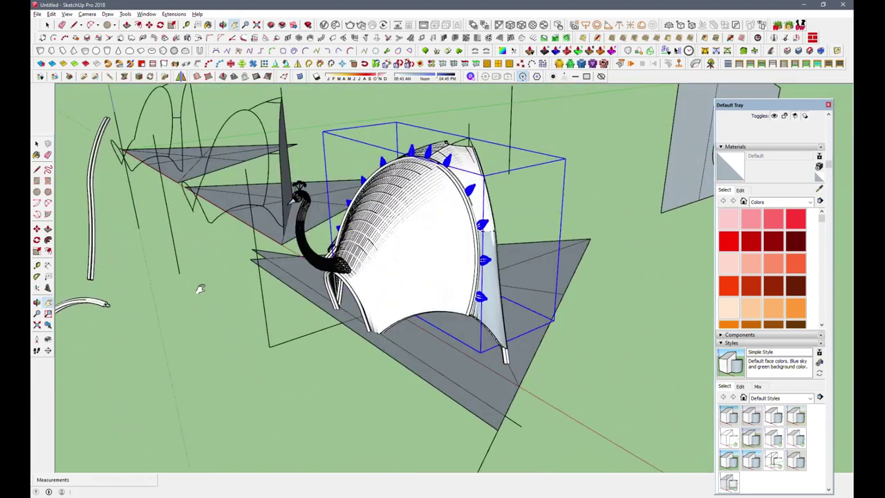
left_click(49, 26)
middle_click_drag(322, 381, 270, 289)
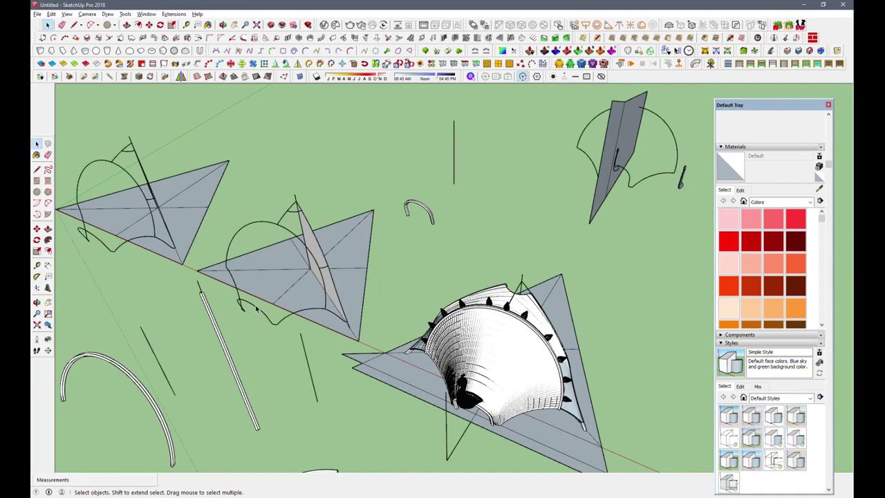
left_click(273, 324, "shift")
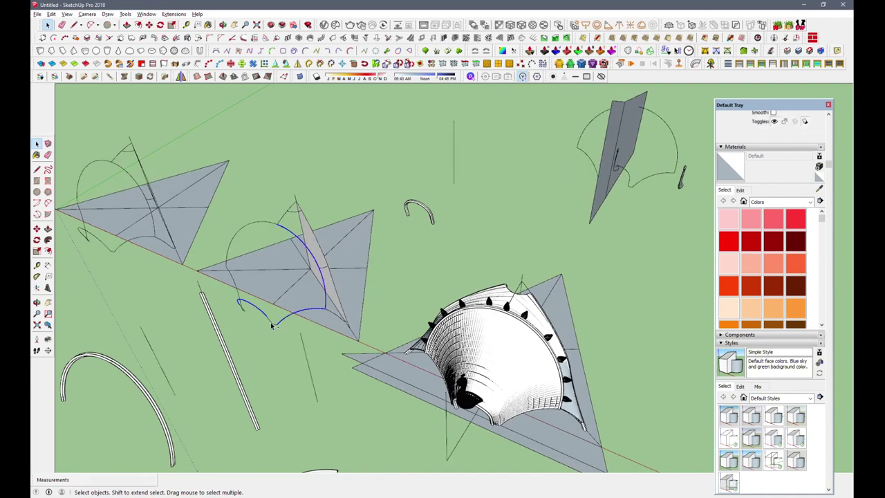
key("m")
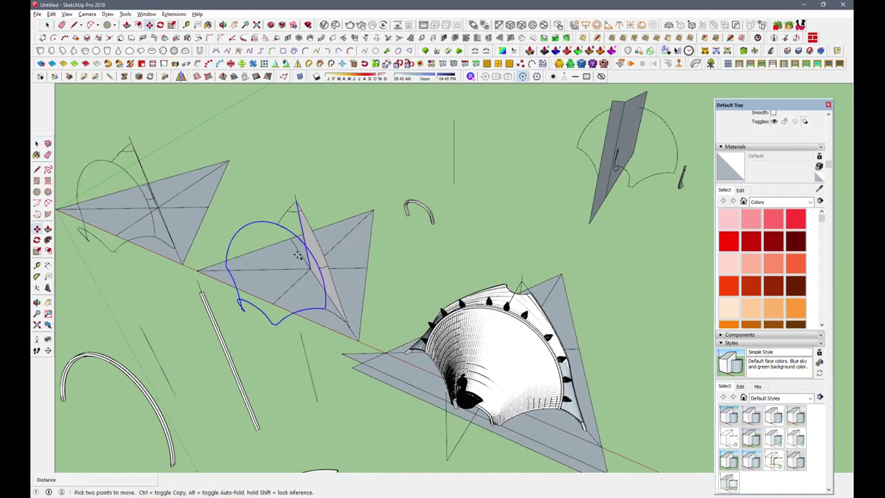
left_click(317, 271)
key("ctrl")
middle_click_drag(317, 271, 563, 338)
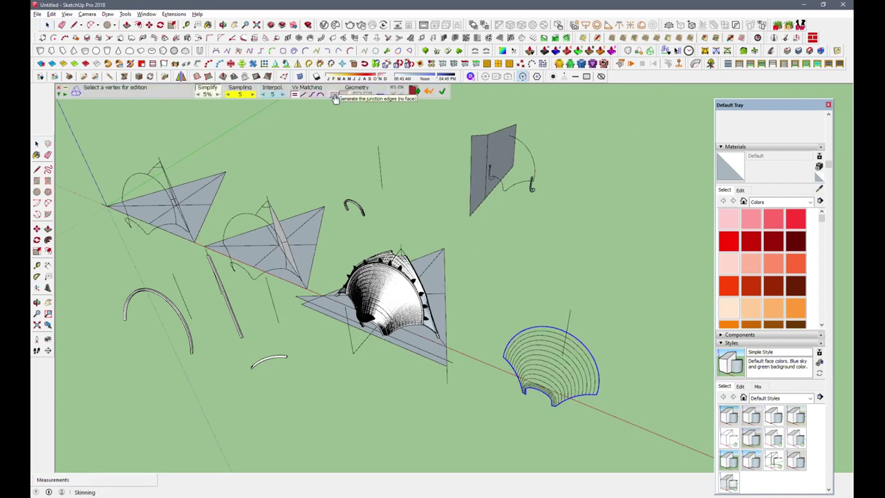
scroll(574, 399, "up", 3)
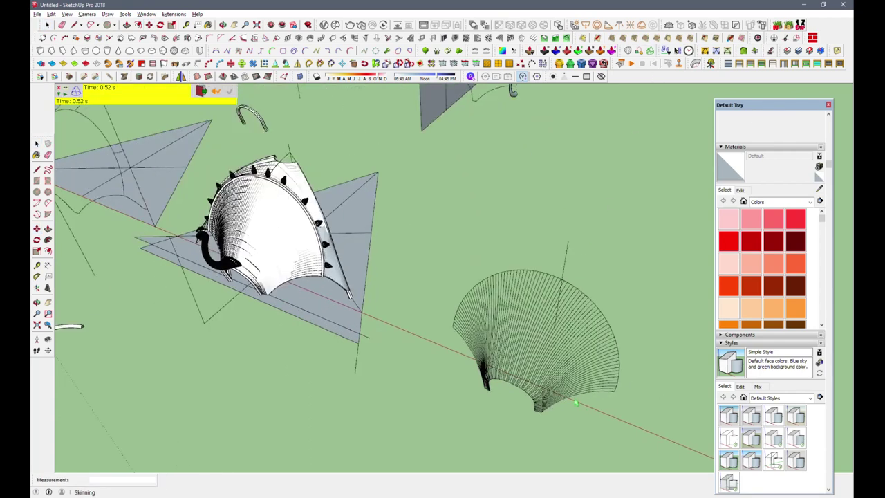
middle_click_drag(268, 217, 602, 278)
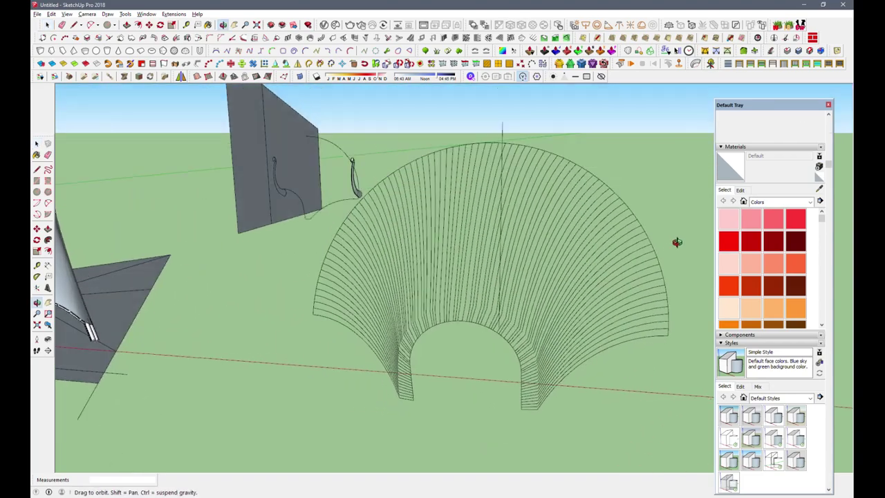
left_click(601, 277)
key("Return")
key("Return")
key("Return")
key("ctrl+v")
key("Escape")
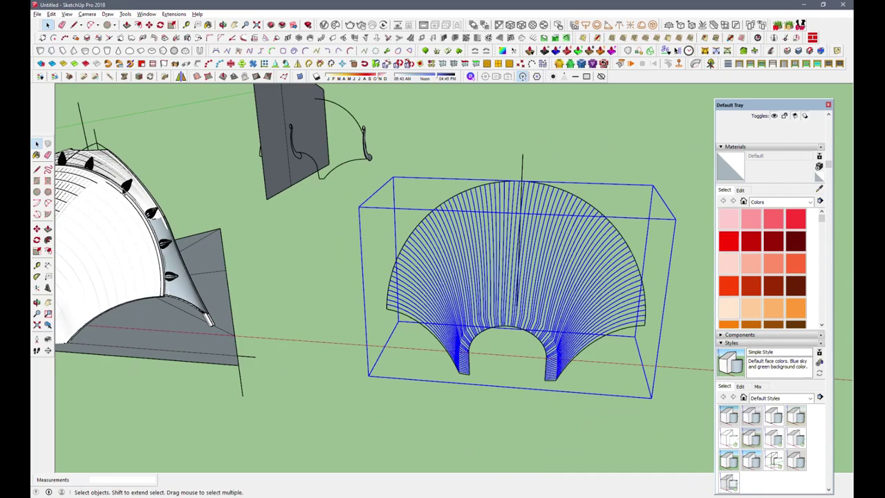
key("ctrl+v")
Paste the pod again and drop a copy at the fan curve's endpoint
key("Return")
scroll(572, 261, "up", 3)
middle_click_drag(484, 270, 477, 277)
left_click(470, 278)
left_click(471, 278, "ctrl")
left_click(534, 218)
middle_click_drag(534, 218, 534, 216)
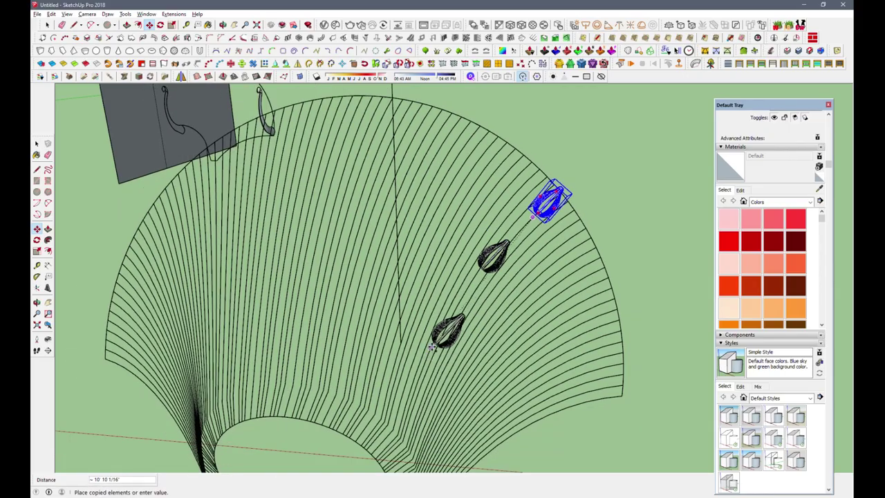
Place another pod copy on the fan surface and finish the move
scroll(430, 349, "up", 2)
left_click(437, 340)
scroll(436, 340, "up", 2)
scroll(428, 348, "down", 3)
mouse_move(428, 348)
middle_mouse_down()
mouse_move(408, 287)
mouse_move(439, 316)
middle_mouse_up()
scroll(435, 249, "up", 4)
scroll(436, 249, "down", 5)
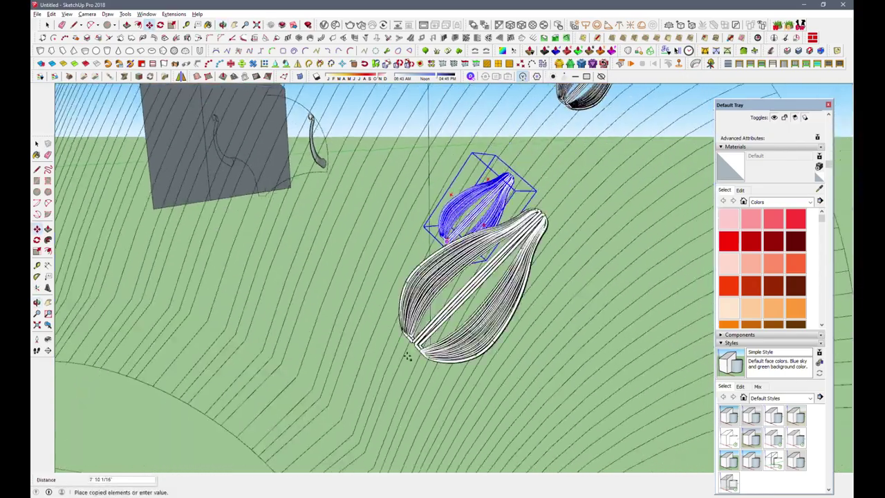
mouse_move(436, 249)
middle_mouse_down()
mouse_move(602, 274)
mouse_move(222, 269)
middle_mouse_up()
key("space")
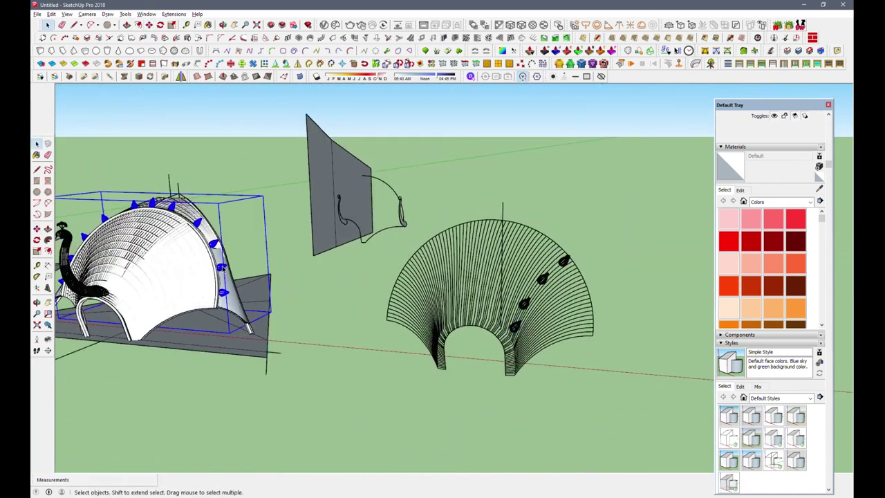
Inside the fan surface group, paste another pod at a curve endpoint
double_click(222, 270)
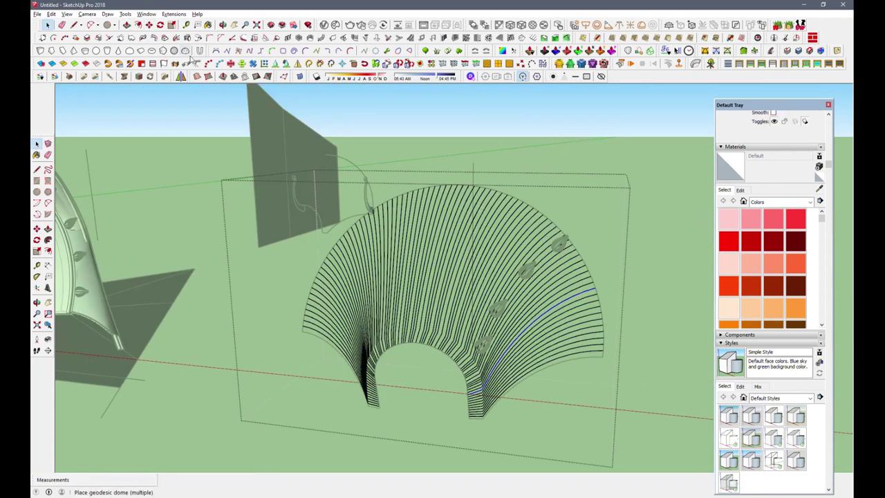
scroll(590, 281, "up", 3)
key("ctrl+v")
middle_click_drag(567, 277, 548, 305)
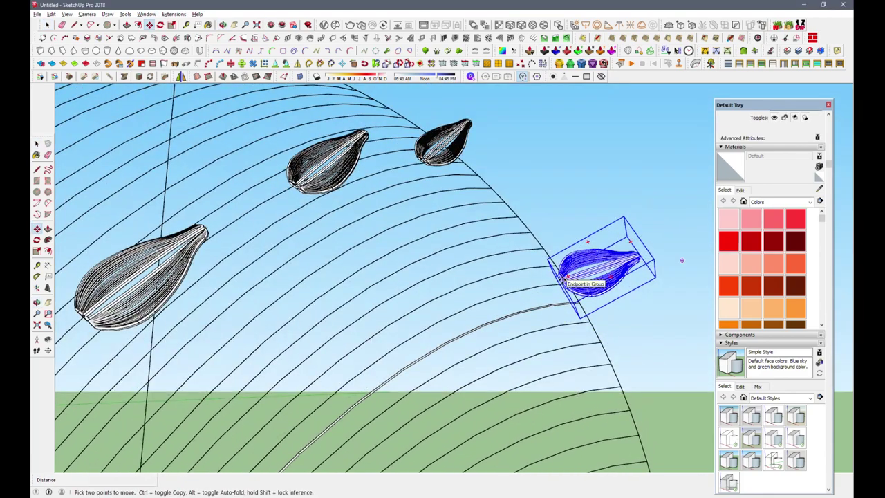
middle_click_drag(541, 349, 593, 124)
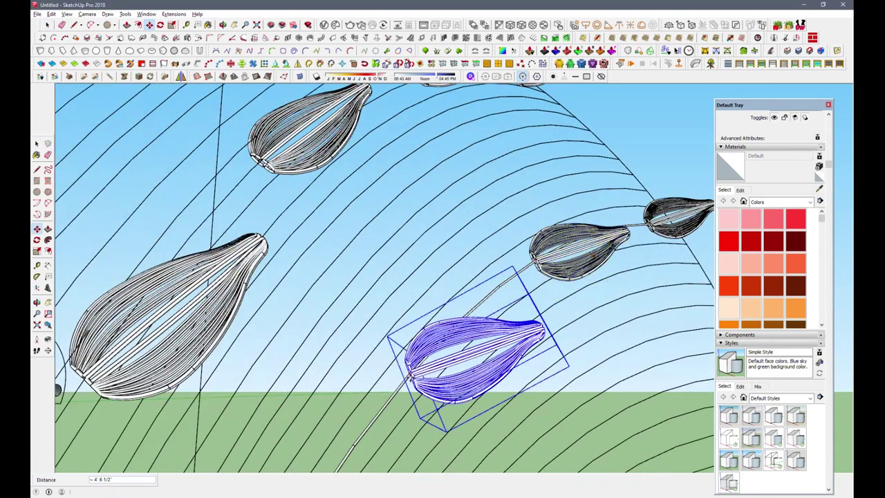
left_click(512, 263)
middle_click_drag(511, 263, 526, 207)
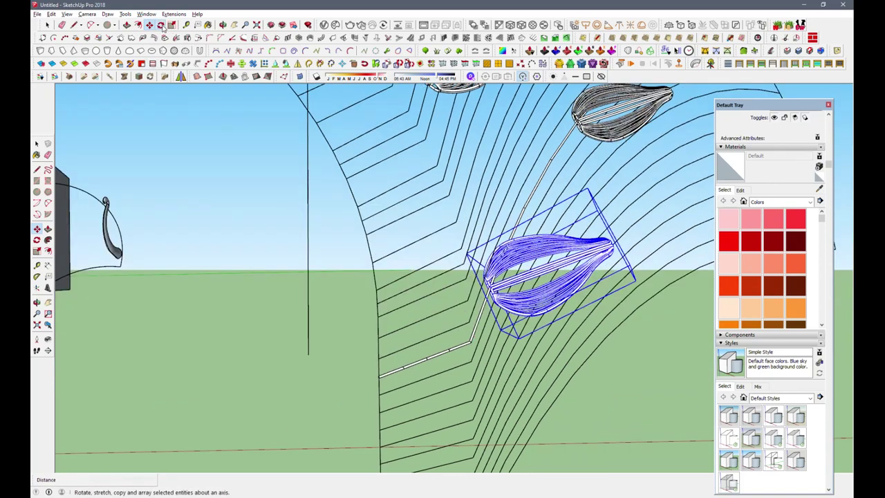
Rotate the newly placed pod so it lies along its curve
key("q")
left_click(480, 332)
left_click(632, 234)
scroll(415, 276, "down", 5)
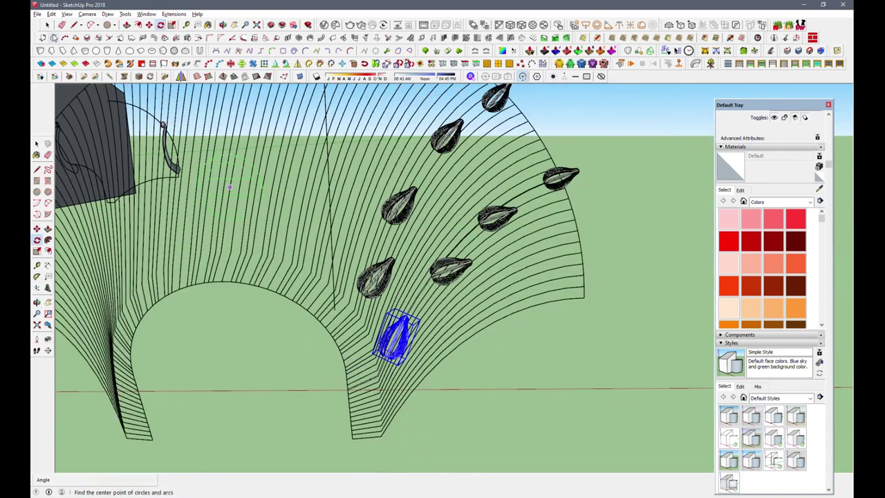
key("space")
Reopen the fan group to edit its curves and dismiss the model repair message
middle_click_drag(431, 305, 387, 263)
left_click(49, 25)
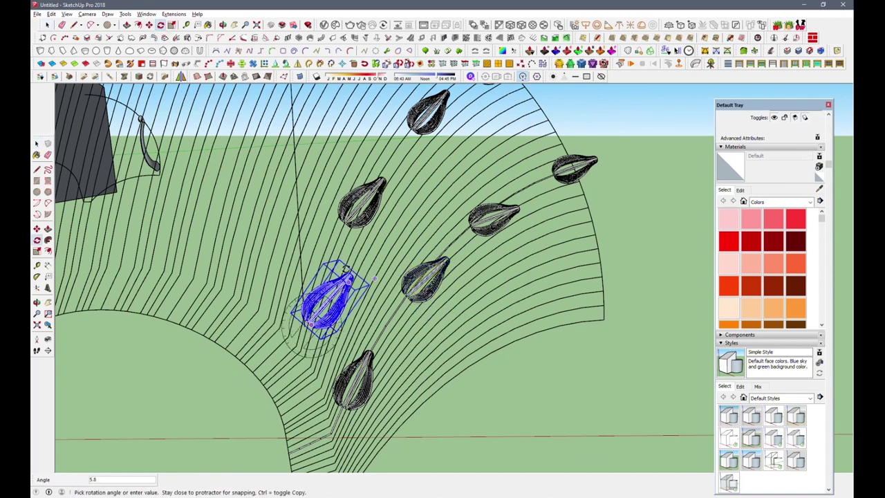
scroll(372, 334, "down", 5)
key("space")
middle_click_drag(567, 265, 167, 277)
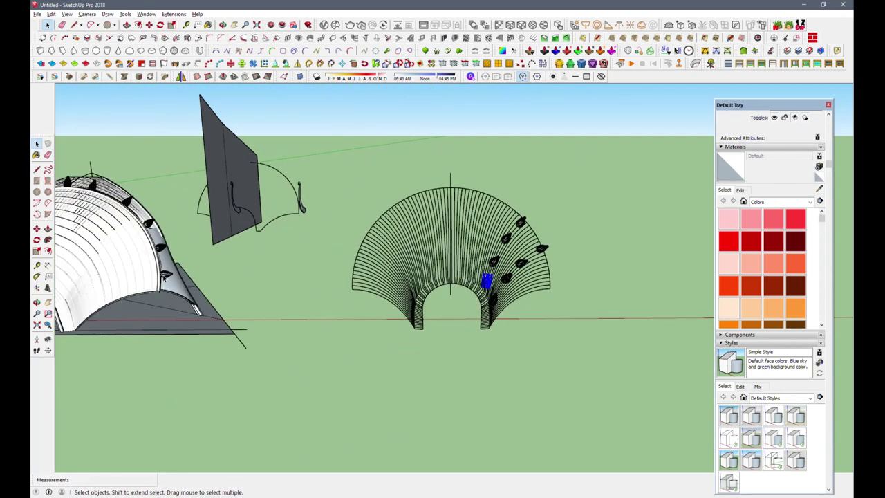
scroll(484, 290, "up", 3)
left_click(526, 297)
scroll(526, 297, "up", 3)
double_click(532, 294)
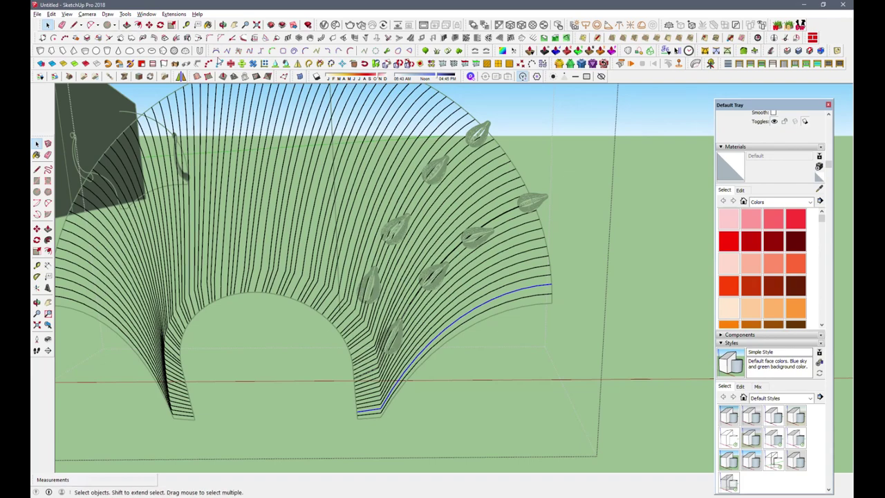
scroll(532, 306, "up", 5)
left_click(414, 269)
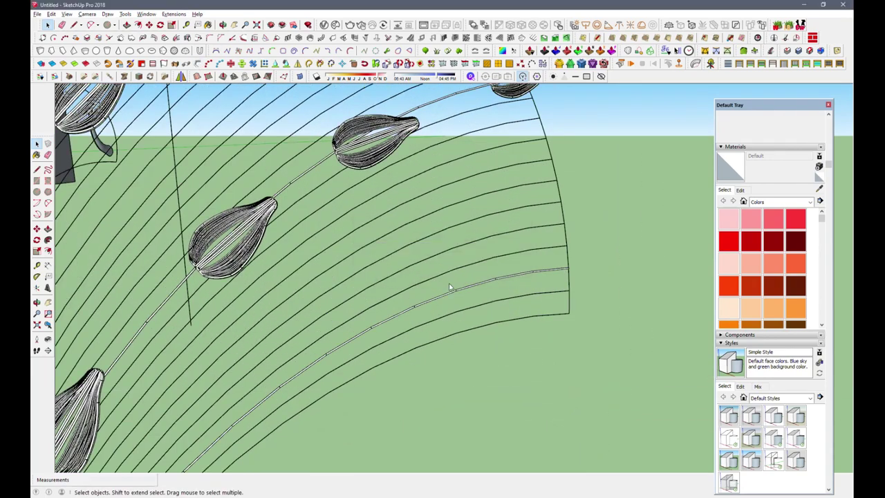
Turn the selected pod with Rotate so it follows the fan curve
scroll(632, 269, "down", 2)
scroll(553, 262, "up", 5)
scroll(498, 281, "up", 2)
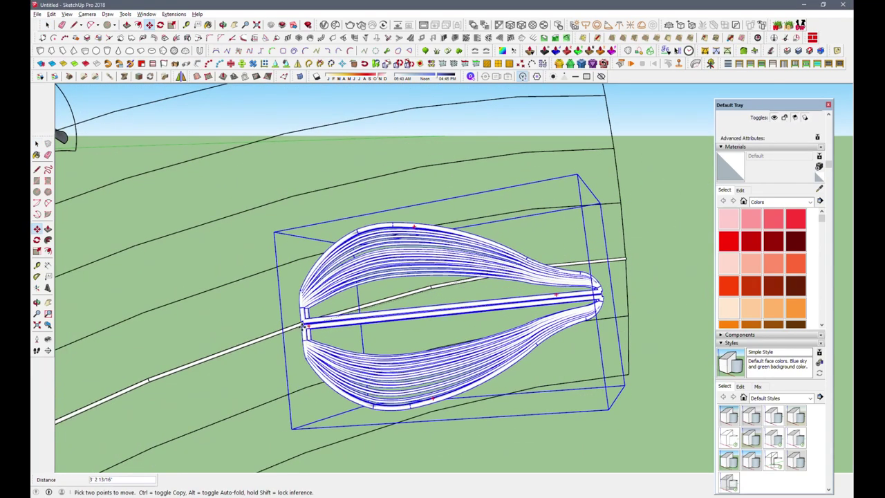
scroll(489, 283, "down", 6)
scroll(490, 282, "down", 3)
scroll(593, 237, "up", 3)
key("q")
scroll(556, 223, "down", 1)
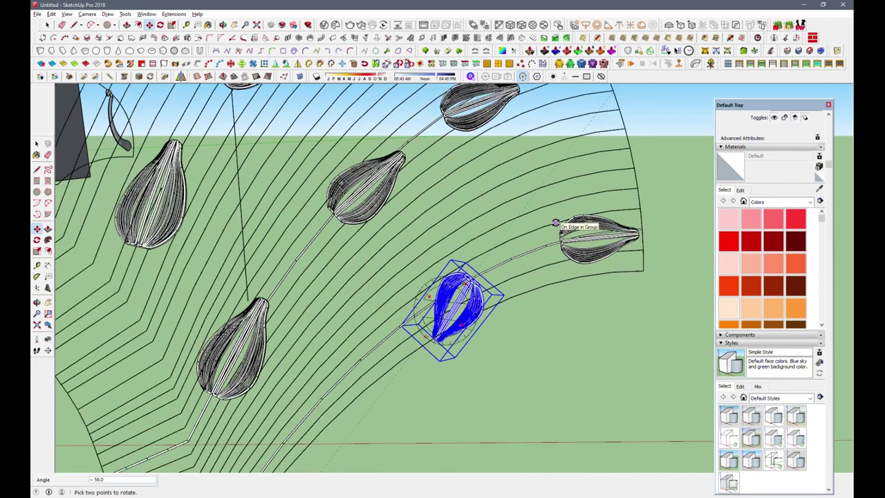
scroll(517, 339, "up", 4)
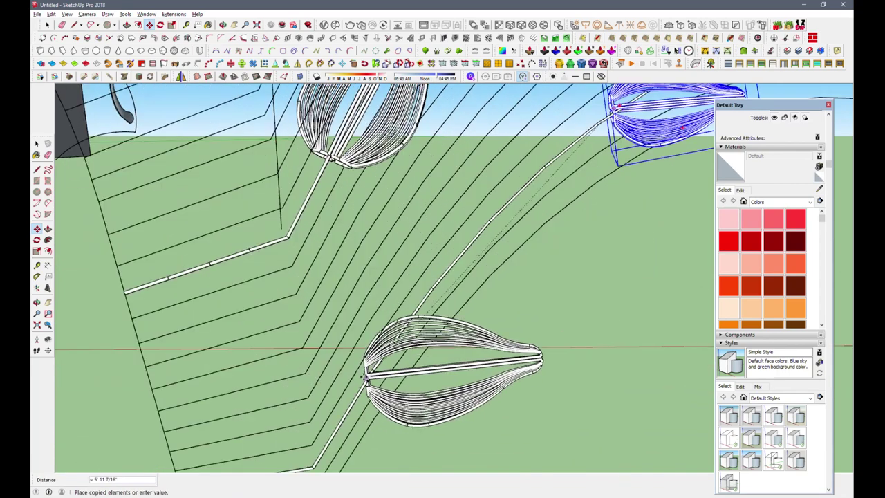
left_click(598, 449)
left_click(484, 223)
scroll(529, 216, "down", 5)
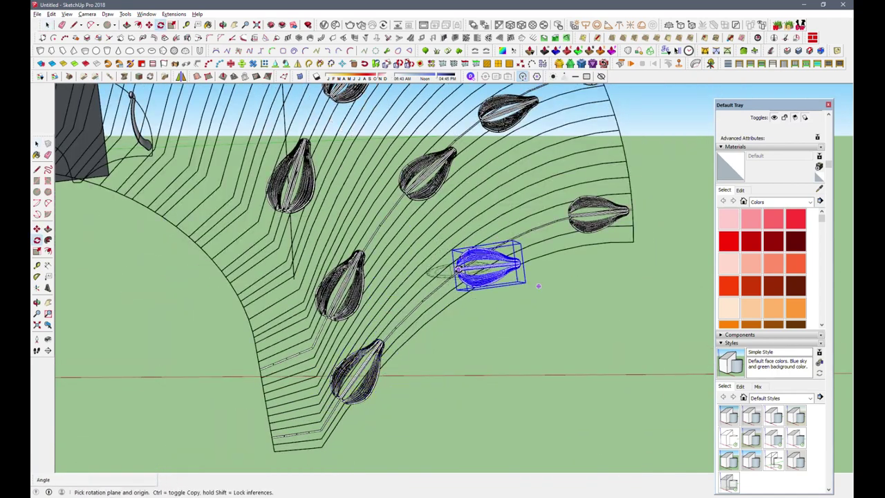
middle_click_drag(540, 272, 410, 351)
key("space")
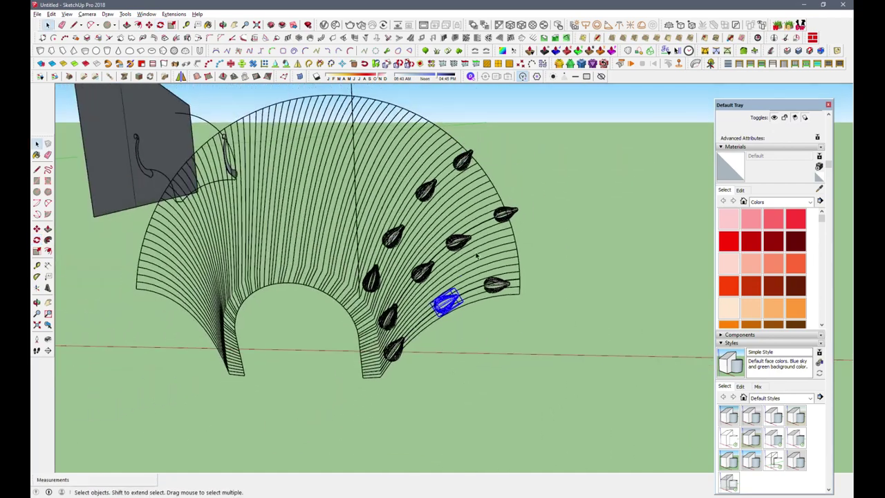
Array pods along the selected fan curve with the plugin
scroll(450, 159, "up", 3)
left_click(450, 158)
double_click(450, 158)
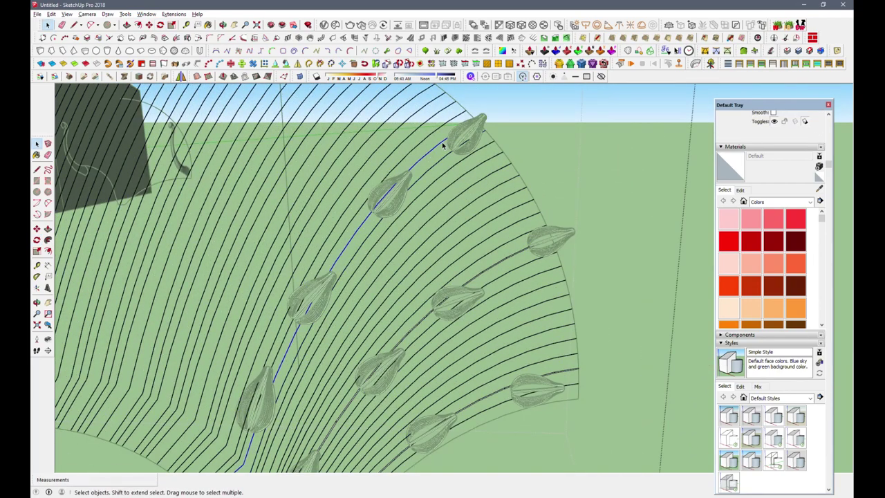
key("Return")
scroll(470, 132, "up", 3)
left_click(470, 131)
key("m")
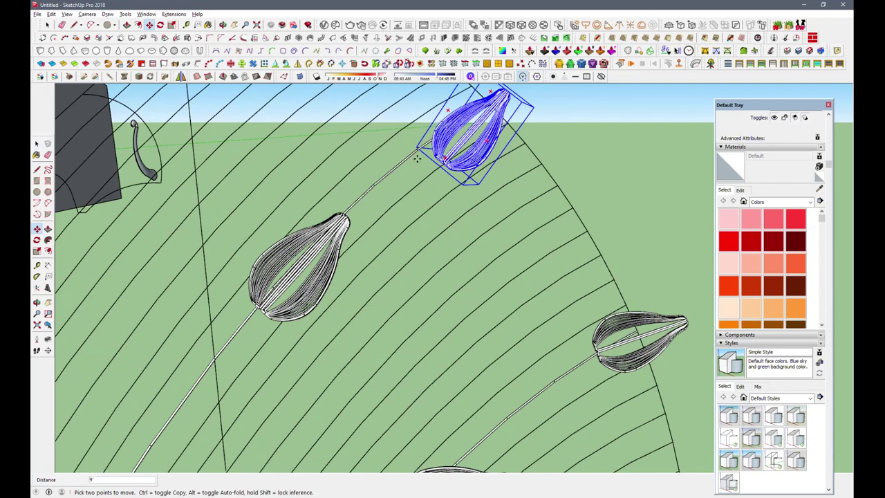
scroll(417, 158, "down", 5)
scroll(417, 159, "down", 5)
key("space")
From a front view, open the left group and then the fan group for editing
middle_click_drag(484, 207, 611, 262)
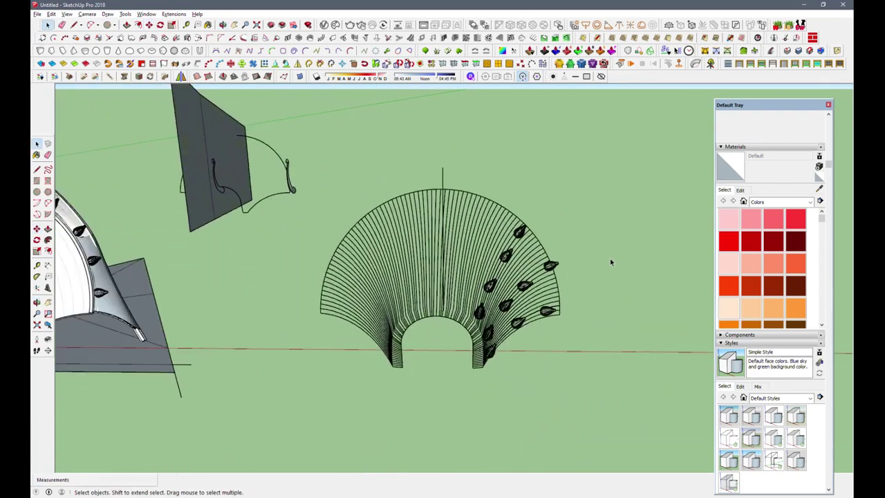
left_click(144, 215)
double_click(143, 214)
scroll(529, 235, "up", 2)
left_click(509, 225)
double_click(509, 224)
mouse_move(506, 218)
middle_mouse_down()
mouse_move(283, 168)
mouse_move(486, 198)
mouse_move(442, 277)
middle_mouse_up()
scroll(486, 198, "up", 3)
scroll(392, 274, "up", 2)
Ctrl-copy the selected pod to a new spot on the fan
key("m")
key("ctrl")
scroll(442, 277, "down", 3)
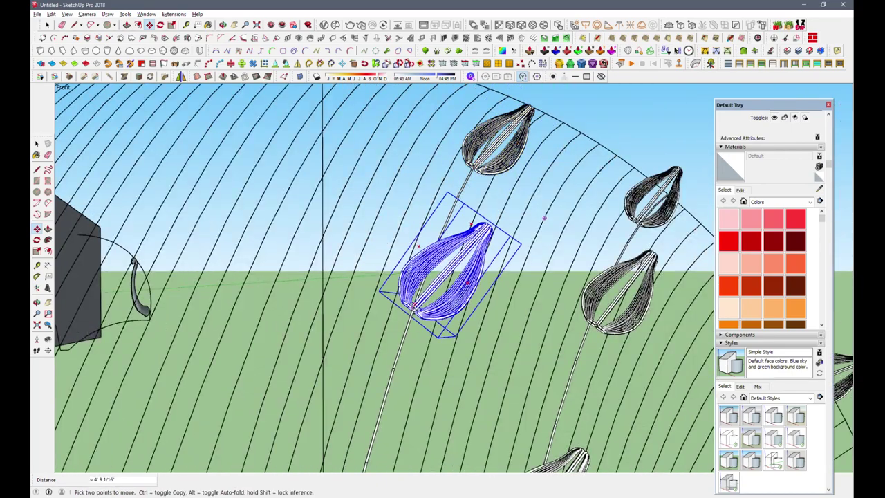
scroll(450, 277, "down", 3)
scroll(450, 277, "up", 4)
scroll(449, 277, "down", 4)
scroll(450, 277, "up", 3)
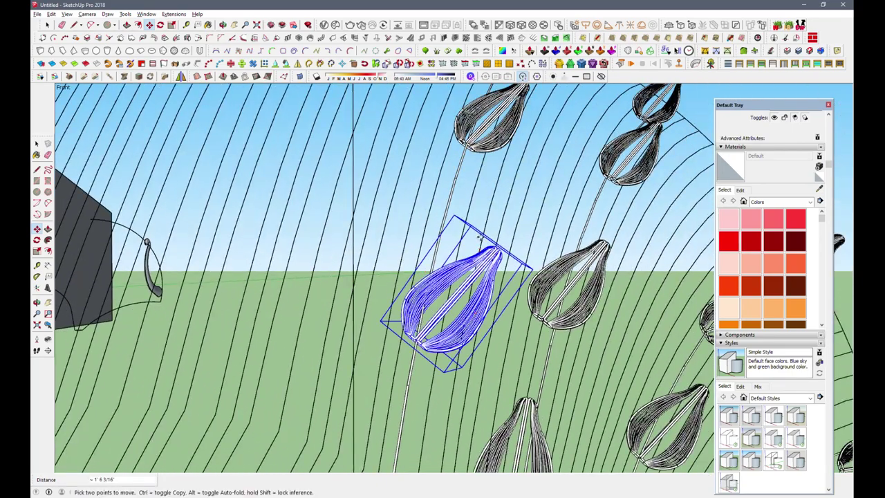
scroll(442, 293, "down", 3)
middle_click_drag(442, 293, 439, 297)
scroll(444, 311, "up", 2)
Rotate the pod copy along its curve and check the dome and fan together
key("q")
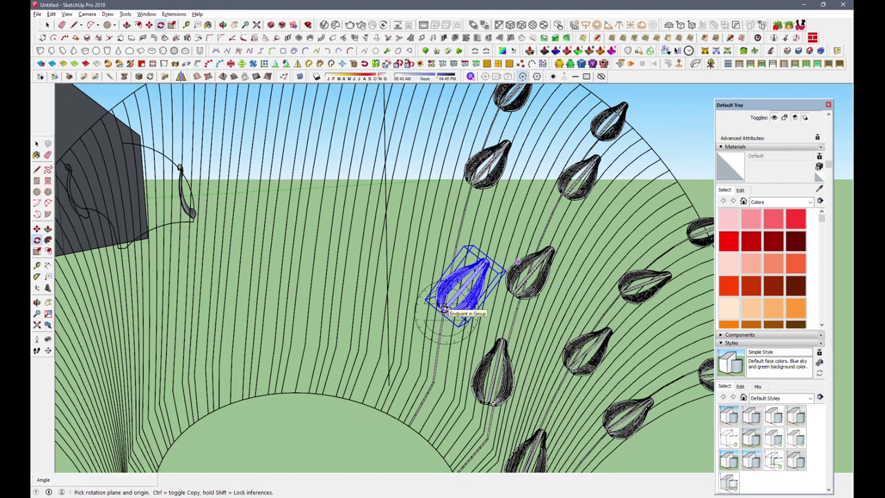
middle_click_drag(451, 265, 443, 304)
key("space")
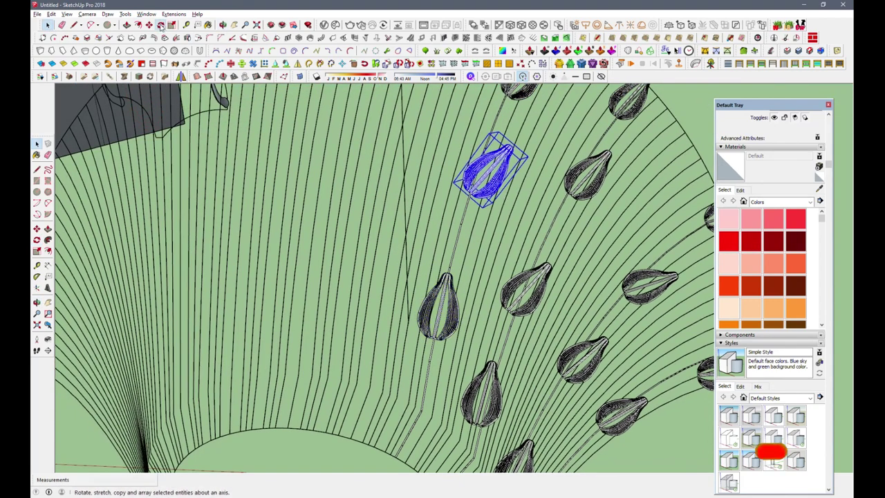
middle_click_drag(472, 195, 414, 263)
scroll(415, 262, "down", 3)
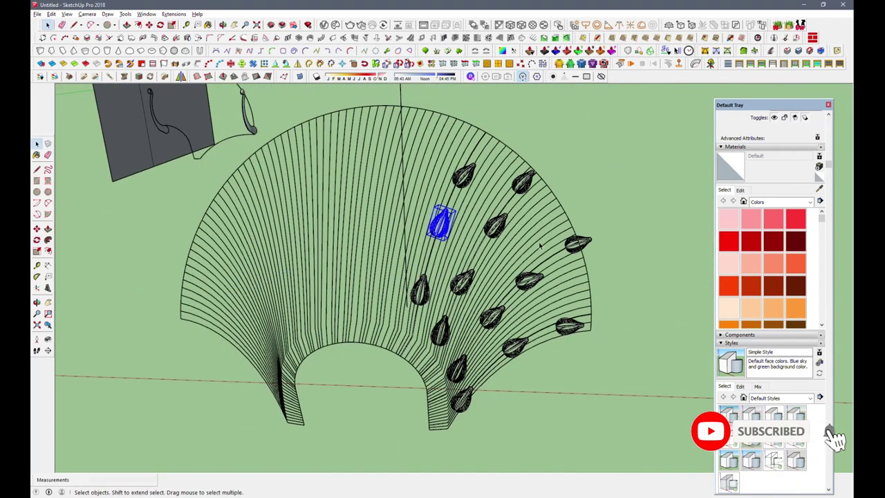
scroll(586, 270, "down", 3)
middle_click_drag(586, 271, 619, 283)
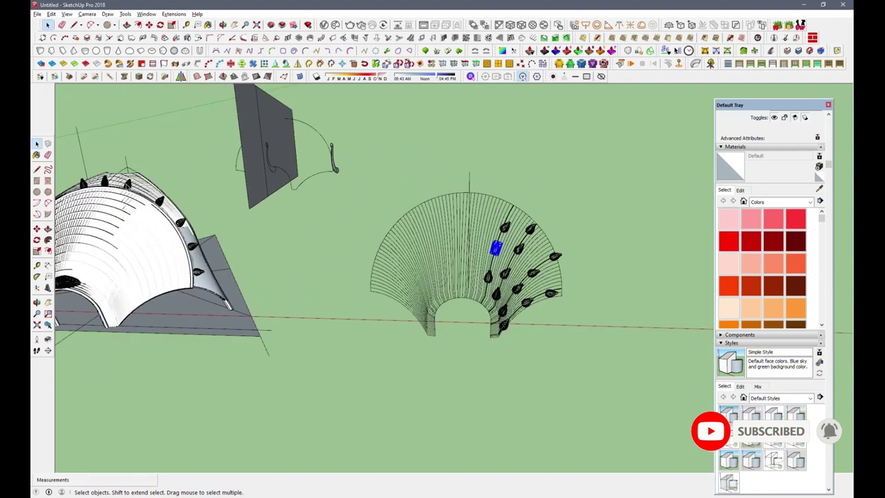
middle_click_drag(495, 248, 488, 222)
scroll(488, 215, "up", 2)
scroll(487, 211, "up", 3)
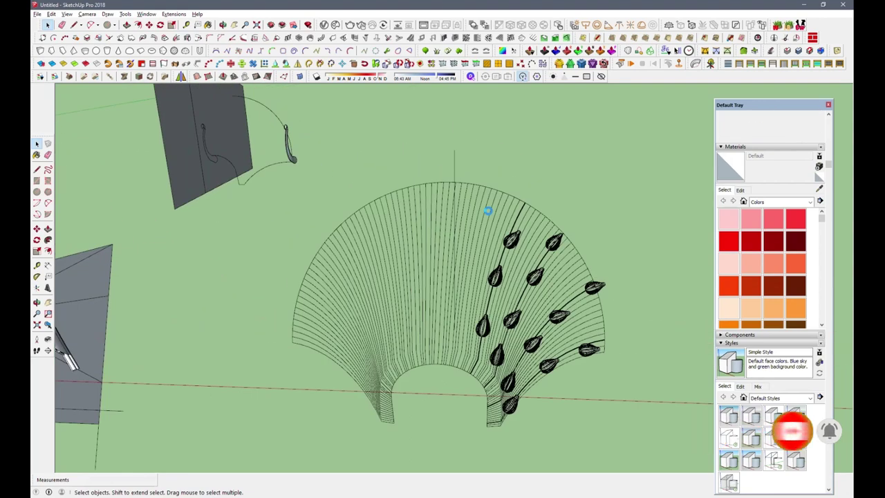
left_click(488, 211)
Accept the tube parameters, then paste a pod onto a fan rib
double_click(481, 206)
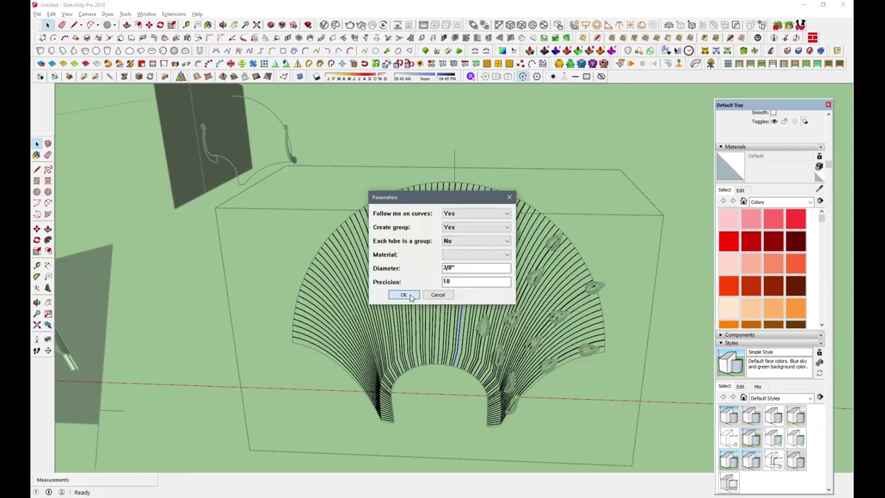
left_click(404, 294)
scroll(477, 202, "up", 5)
scroll(477, 202, "down", 2)
key("Return")
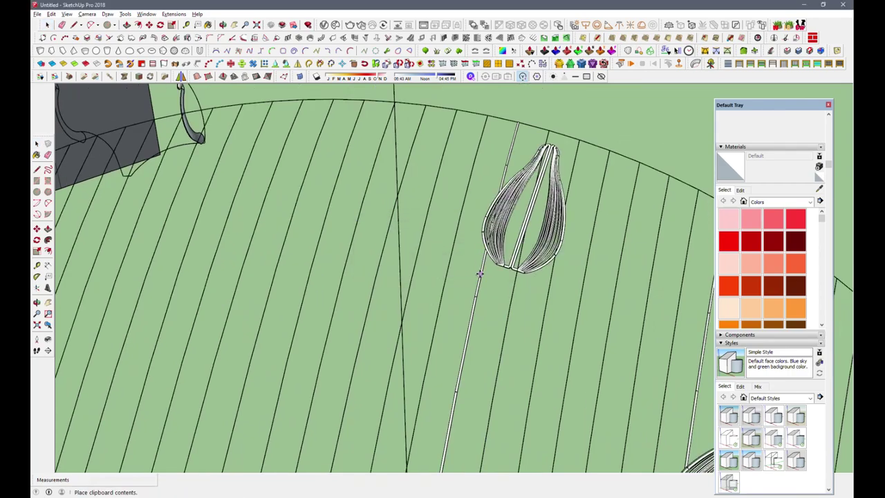
left_click(479, 274)
scroll(477, 238, "down", 2)
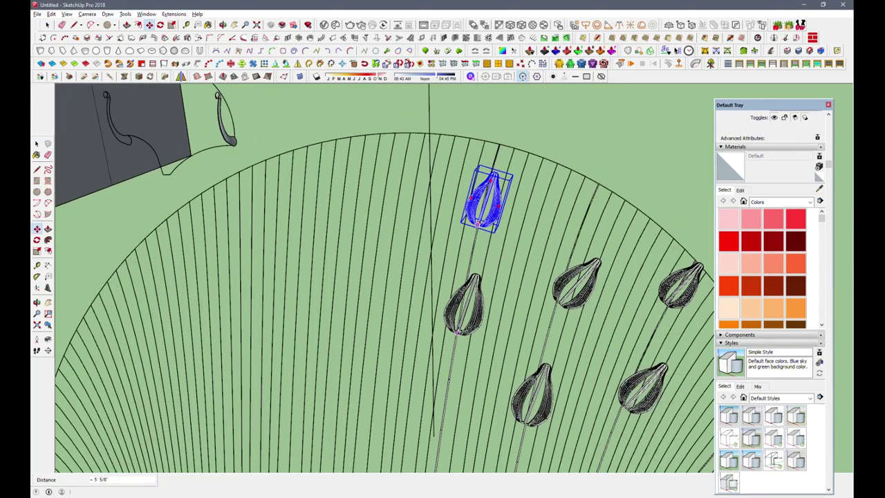
Paste another pod copy and review the whole pod-studded fan
key("ctrl+v")
scroll(475, 251, "down", 1)
scroll(464, 236, "up", 3)
scroll(446, 294, "up", 3)
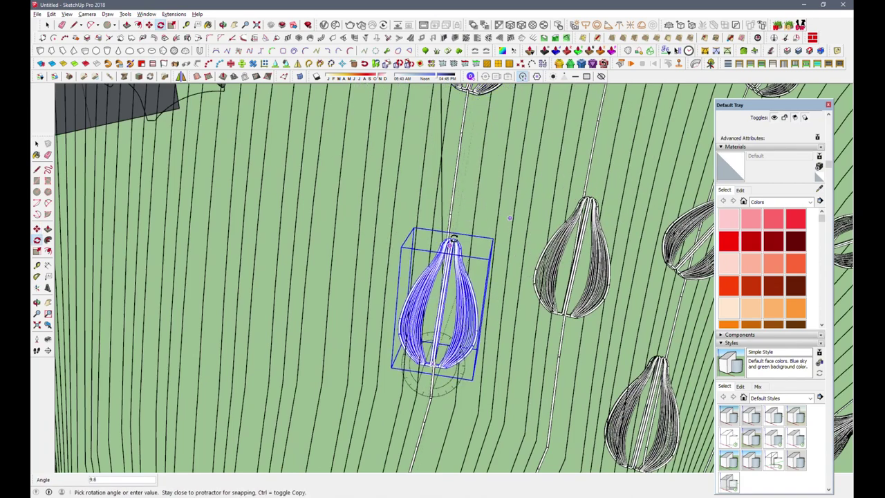
scroll(401, 345, "down", 3)
scroll(394, 380, "down", 3)
middle_click_drag(394, 380, 387, 276)
left_click(47, 26)
Reopen the fan shell group and select its shell lines
left_click(534, 182)
double_click(538, 181)
middle_click_drag(538, 182, 453, 192)
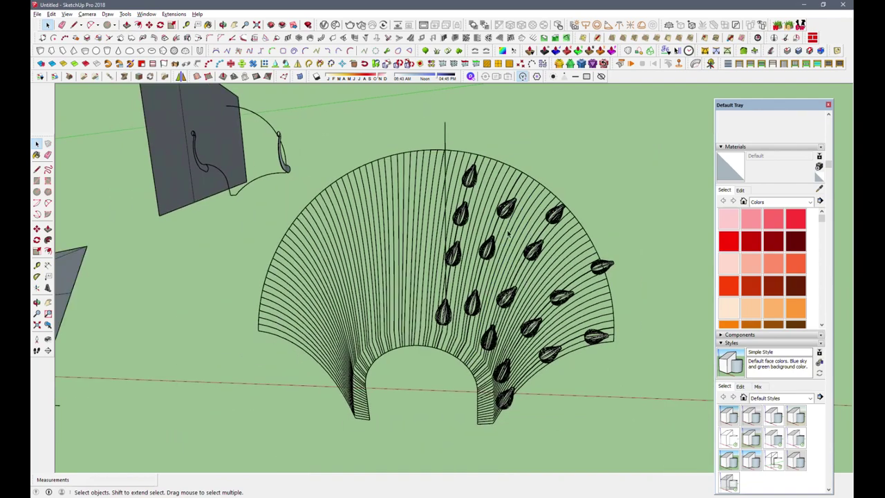
scroll(454, 196, "up", 3)
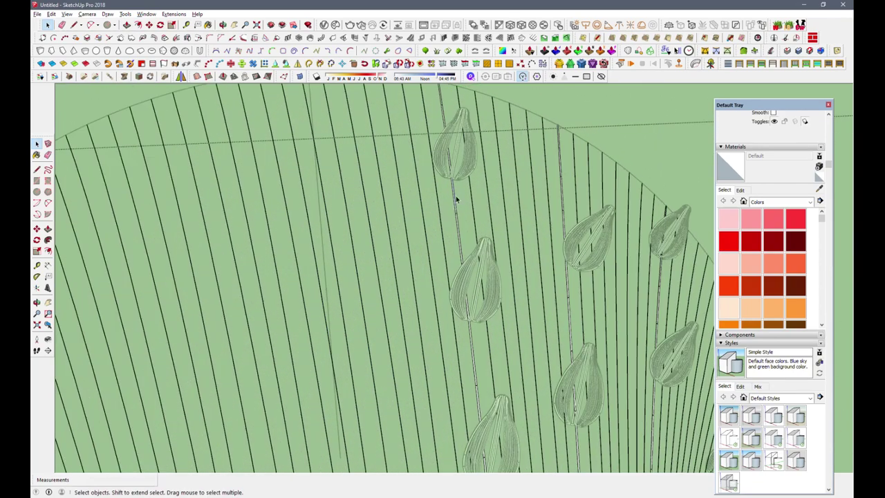
mouse_move(571, 169)
middle_mouse_down()
mouse_move(454, 168)
mouse_move(420, 223)
middle_mouse_up()
left_click(424, 207)
scroll(448, 197, "up", 3)
scroll(557, 217, "down", 3)
Window-select the right-half pods and mirror copies across the fan onto the left half
mouse_move(448, 211)
middle_mouse_down()
mouse_move(511, 256)
mouse_move(415, 276)
middle_mouse_up()
scroll(510, 256, "up", 3)
scroll(511, 256, "down", 5)
left_click_drag(375, 124, 589, 458)
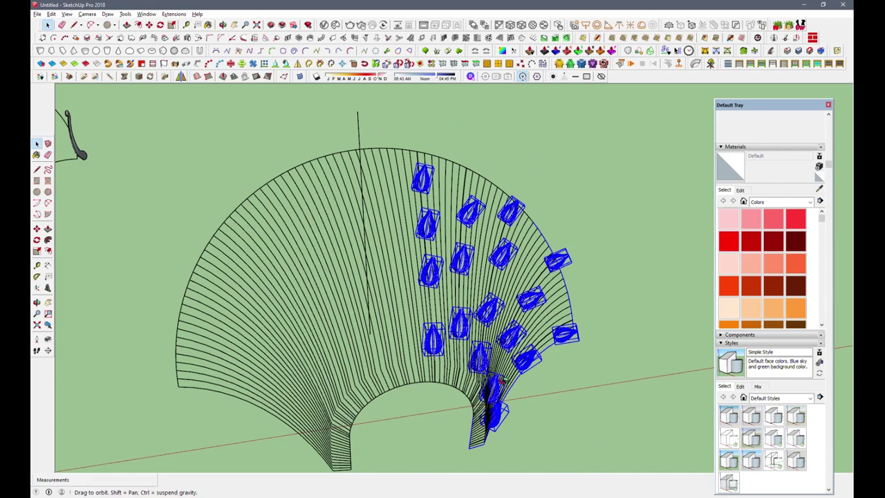
middle_click_drag(415, 277, 281, 81)
scroll(344, 307, "up", 3)
left_click(366, 308)
scroll(414, 346, "down", 3)
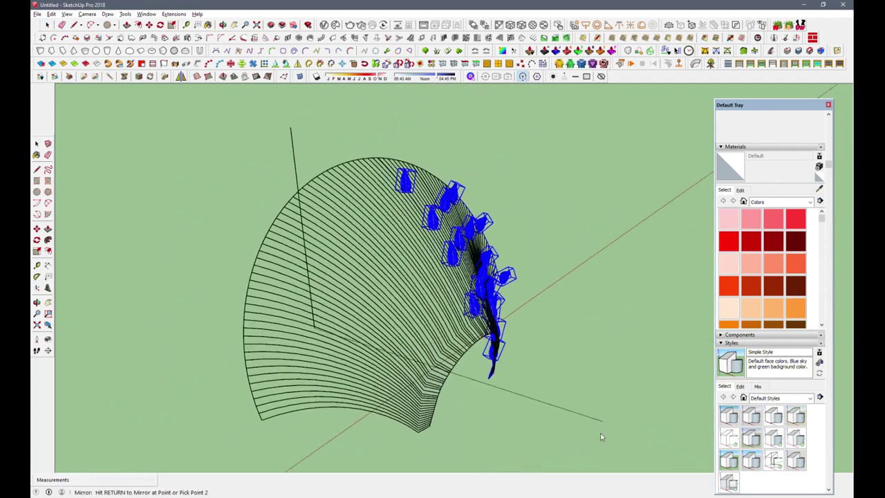
scroll(462, 183, "up", 3)
Inside the fan group, reposition one of the pods with Move
double_click(462, 182)
scroll(462, 183, "up", 3)
middle_click_drag(462, 183, 553, 237)
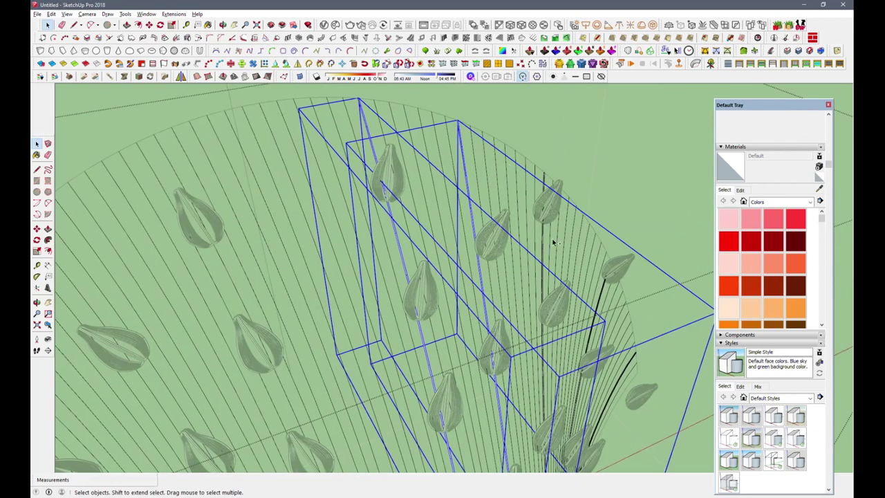
scroll(534, 247, "up", 2)
scroll(415, 233, "down", 2)
scroll(467, 194, "down", 3)
scroll(484, 203, "down", 4)
mouse_move(484, 203)
middle_mouse_down()
mouse_move(465, 137)
mouse_move(322, 363)
middle_mouse_up()
scroll(496, 297, "up", 3)
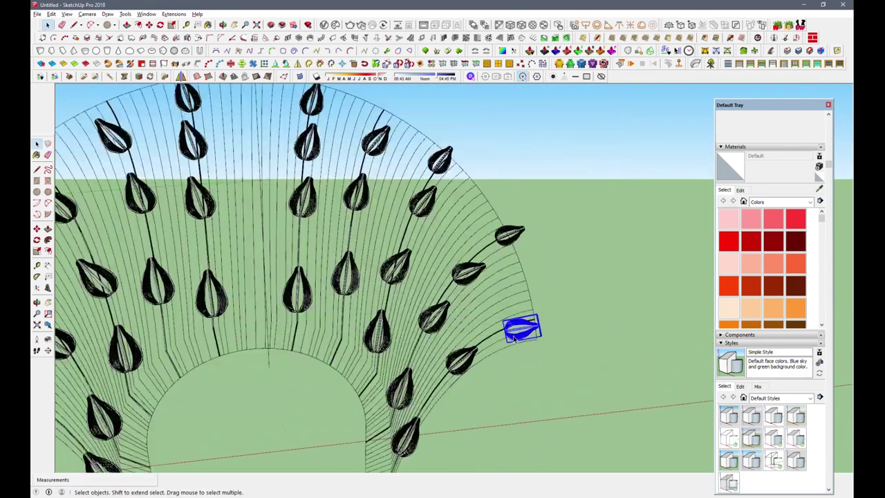
scroll(496, 298, "up", 2)
key("m")
scroll(496, 297, "down", 2)
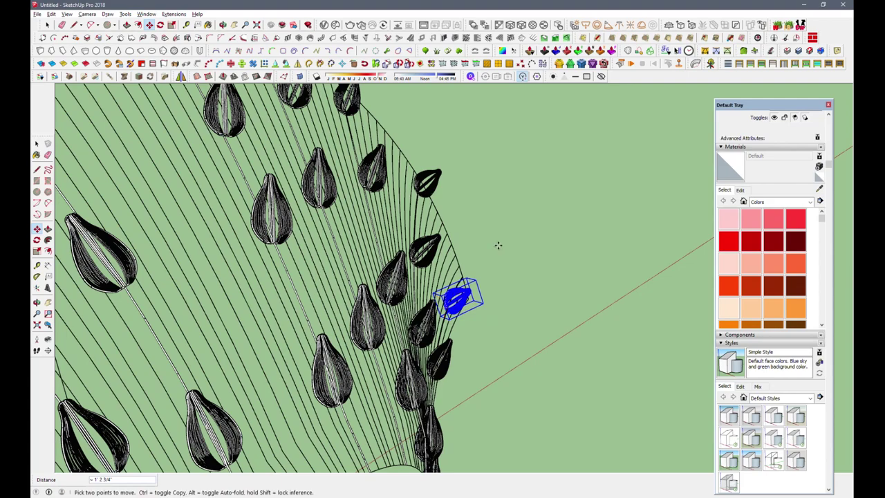
scroll(498, 244, "down", 4)
Select the whole fan with all its pods and make it a single group
middle_click_drag(573, 316, 374, 313, "shift")
scroll(374, 313, "up", 3)
scroll(386, 322, "up", 3)
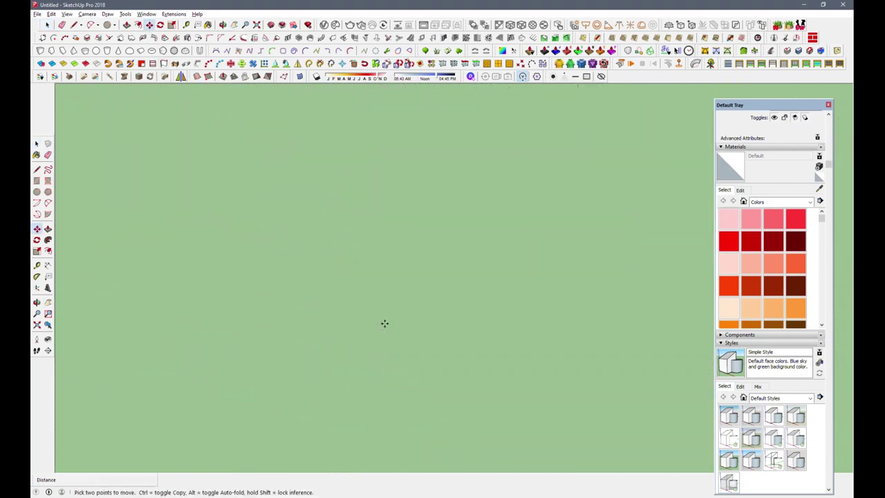
scroll(385, 322, "down", 3)
scroll(381, 298, "down", 2)
scroll(380, 297, "down", 4)
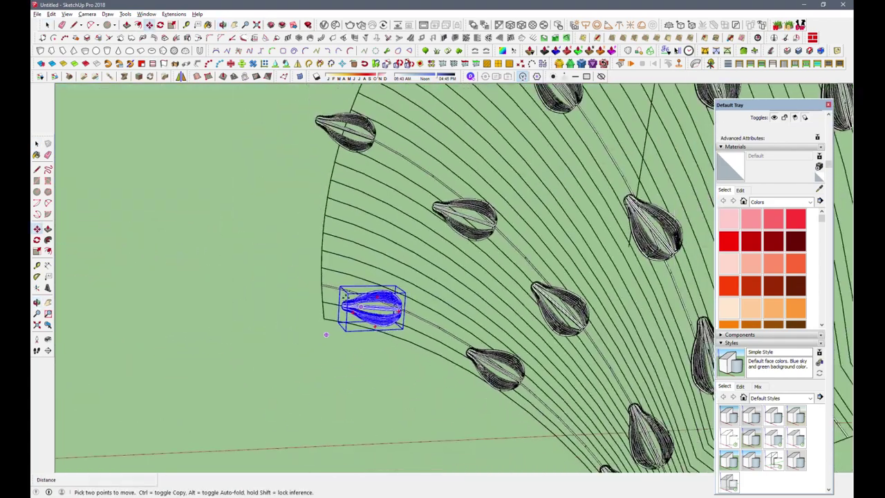
scroll(380, 298, "down", 2)
left_click_drag(299, 95, 655, 425)
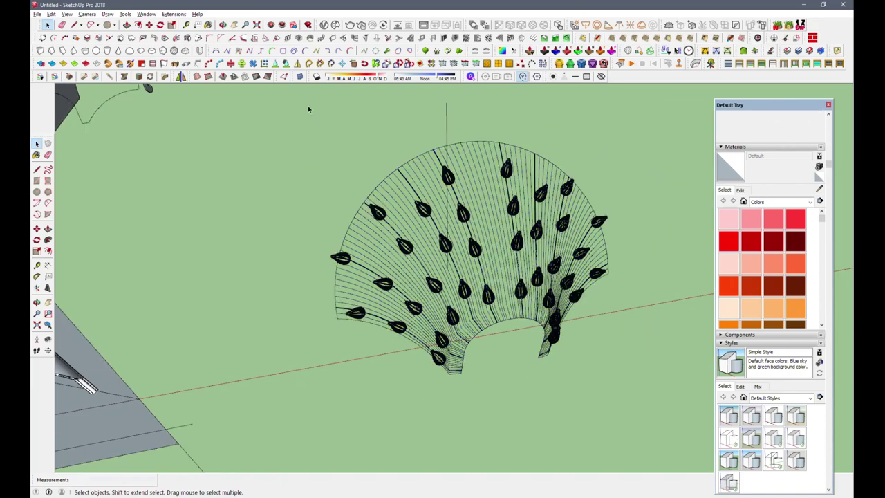
right_click(478, 276)
left_click(523, 95)
mouse_move(512, 207)
middle_mouse_down()
mouse_move(470, 233)
mouse_move(484, 277)
middle_mouse_up()
Move the fan group onto the dome and scale it up slightly to fit
left_click(412, 212)
scroll(413, 212, "up", 5)
scroll(412, 211, "down", 6)
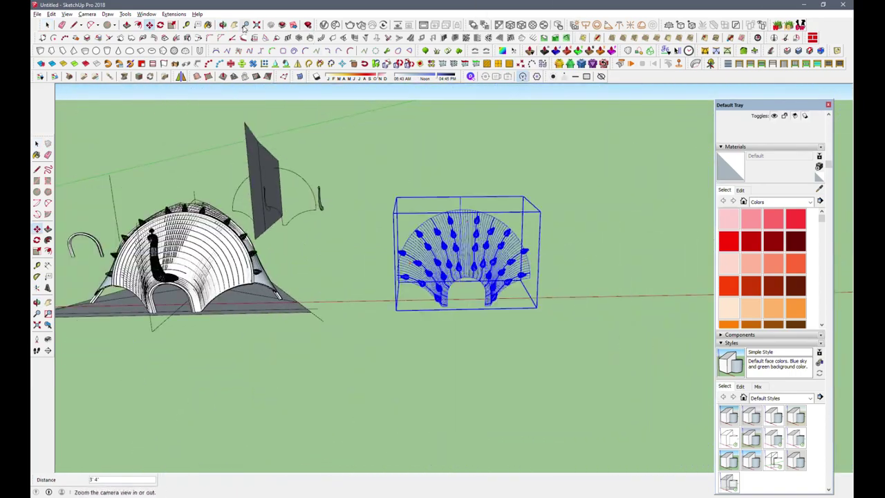
middle_click_drag(413, 211, 381, 279)
scroll(381, 279, "up", 2)
middle_click_drag(387, 362, 361, 424)
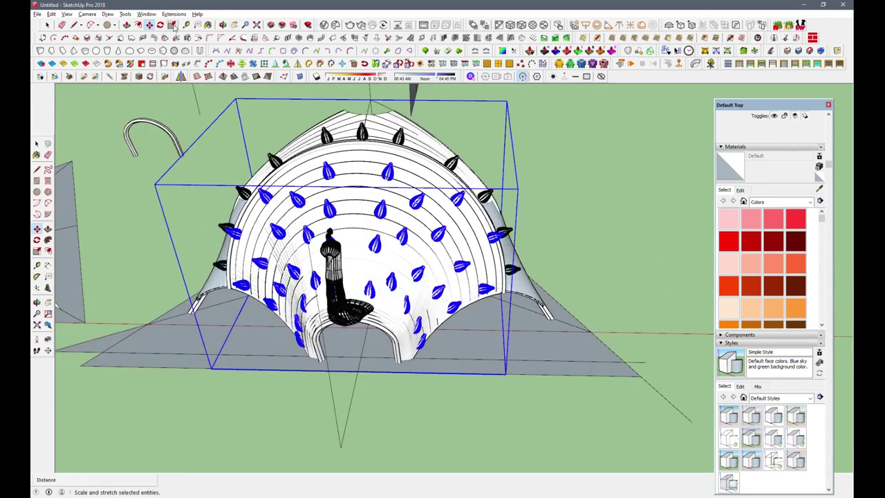
mouse_move(490, 337)
middle_mouse_down()
mouse_move(534, 350)
mouse_move(503, 235)
middle_mouse_up()
key("s")
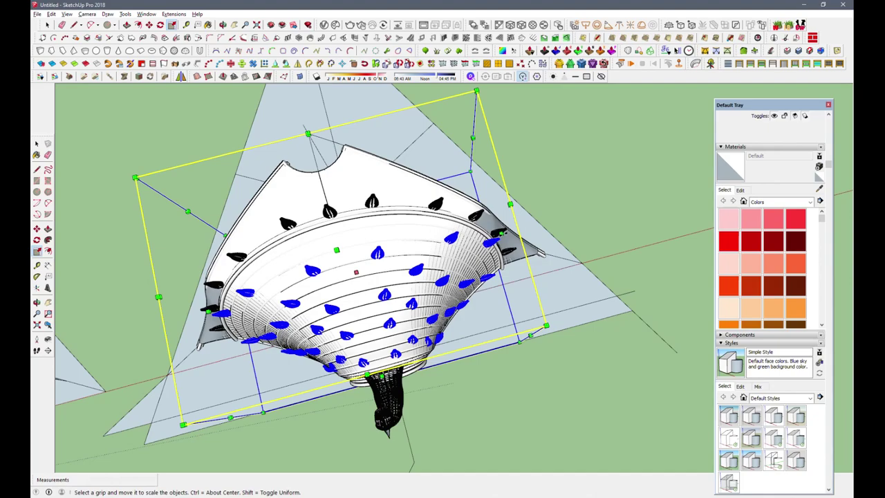
left_click(503, 235)
Rotate-copy the fan 120° around the dome's axis, then use *2 for a third fan
mouse_move(506, 233)
middle_mouse_down()
mouse_move(461, 350)
mouse_move(349, 256)
mouse_move(379, 149)
middle_mouse_up()
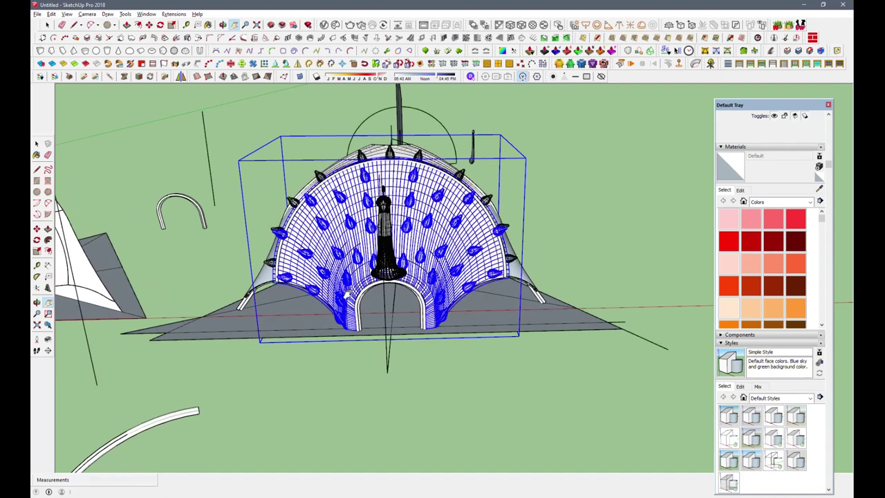
middle_click_drag(379, 149, 387, 180)
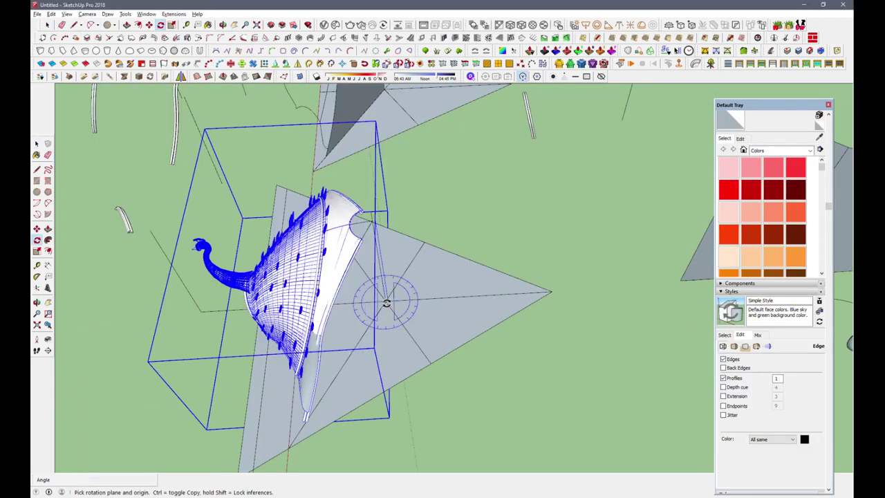
left_click(388, 304)
left_click(413, 356)
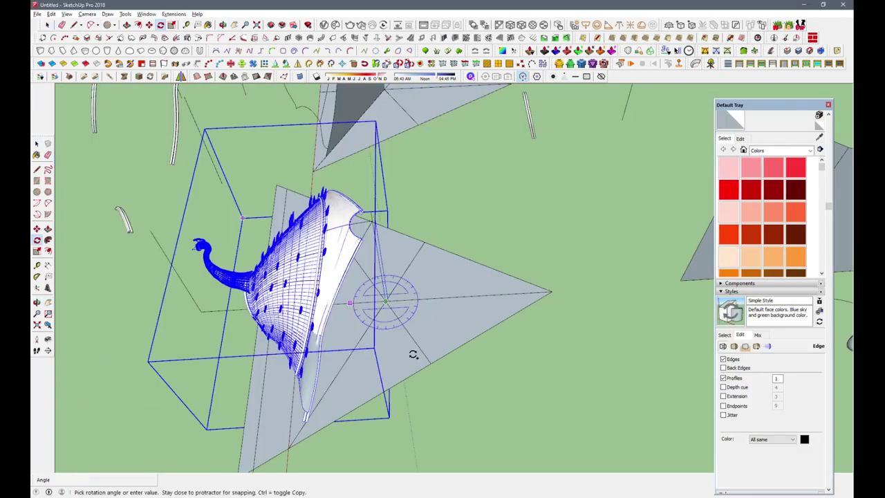
left_click(455, 404)
type("*2")
key("Return")
mouse_move(398, 326)
middle_mouse_down()
mouse_move(525, 353)
mouse_move(429, 342)
mouse_move(540, 119)
middle_mouse_up()
key("space")
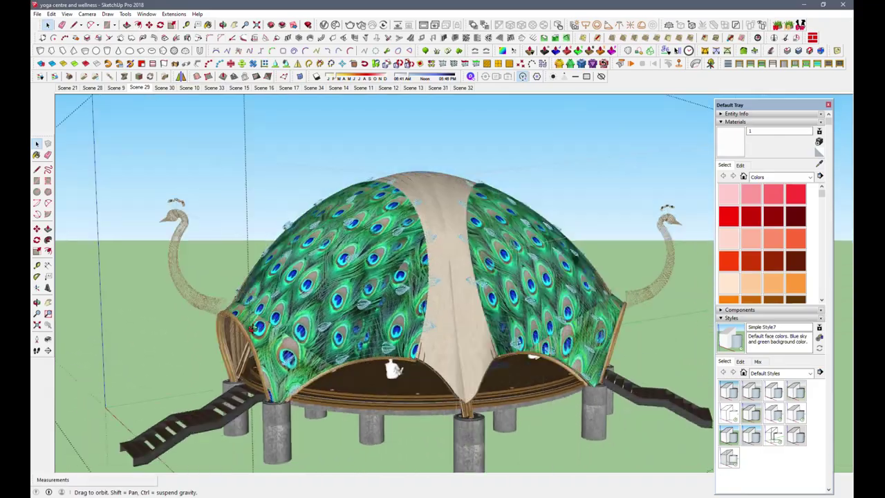
Orbit around the 'yoga centre and wellness' pavilion with its peacock-feather dome on pillars
mouse_move(395, 365)
left_mouse_down()
mouse_move(219, 336)
mouse_move(296, 417)
mouse_move(635, 273)
left_mouse_up()
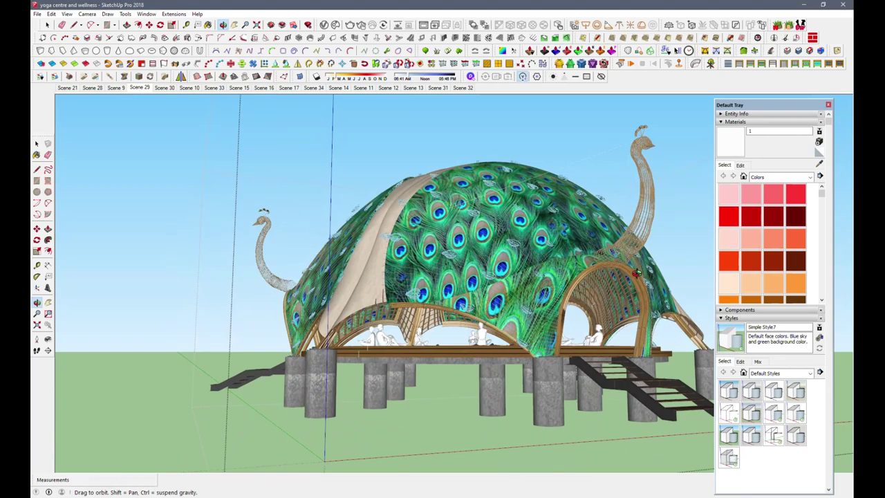
key("space")
scroll(551, 289, "up", 5)
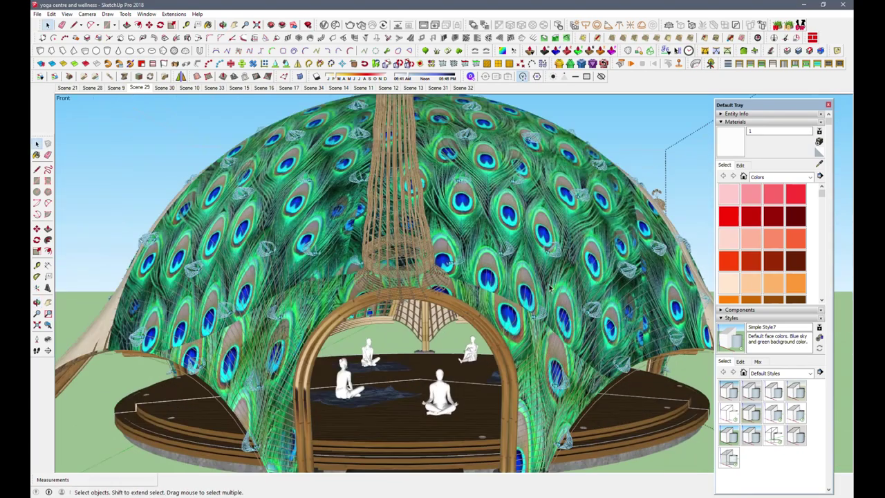
scroll(482, 294, "up", 1)
scroll(484, 295, "up", 2)
scroll(491, 298, "up", 2)
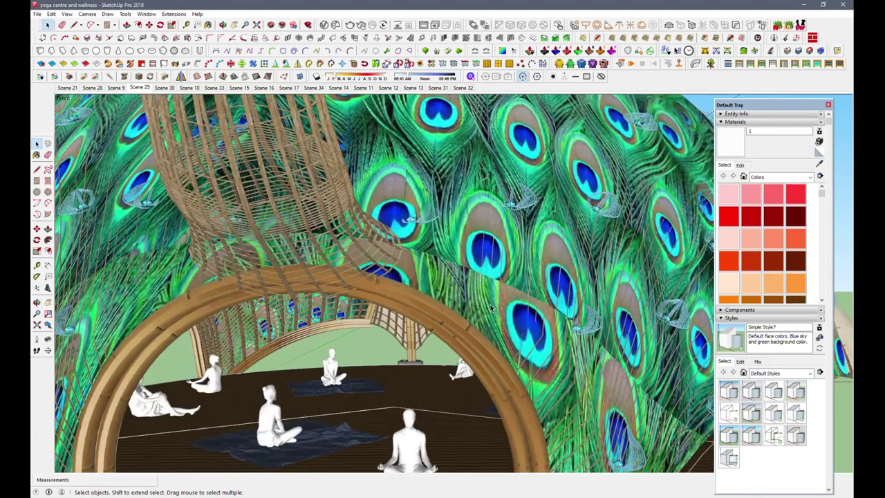
scroll(499, 302, "up", 2)
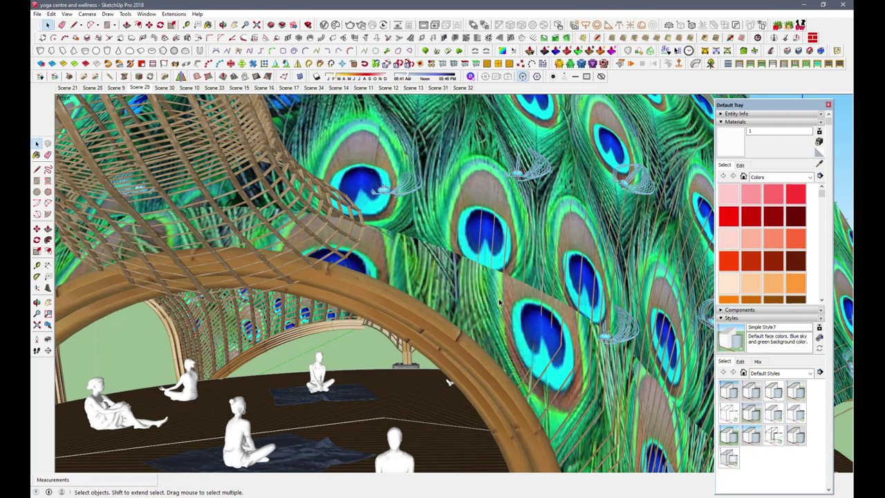
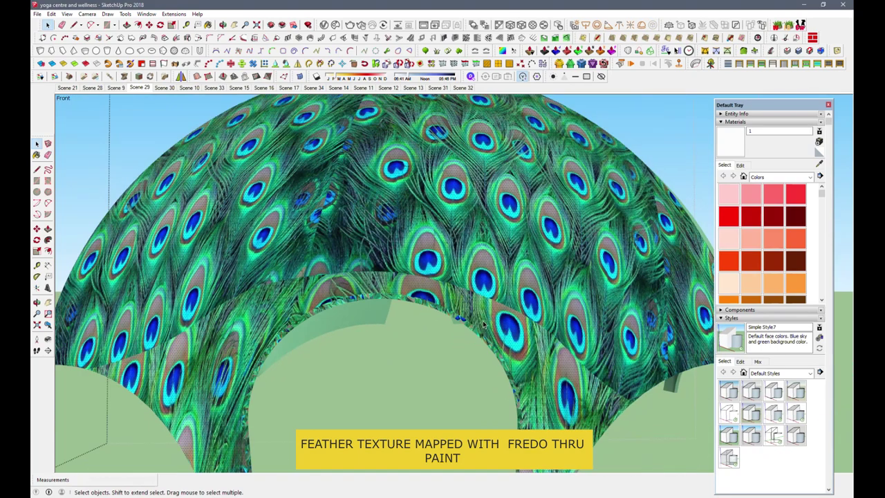
Start FredoTools ThruPaint visual texture editing on the dome's inner face
mouse_move(502, 305)
middle_mouse_down()
mouse_move(484, 340)
mouse_move(444, 323)
mouse_move(493, 286)
middle_mouse_up()
scroll(464, 331, "down", 3)
key("b")
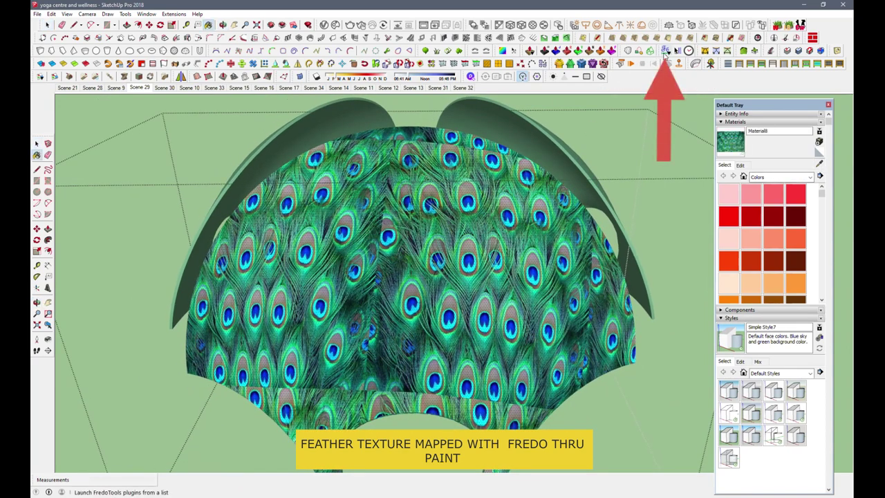
left_click(663, 52)
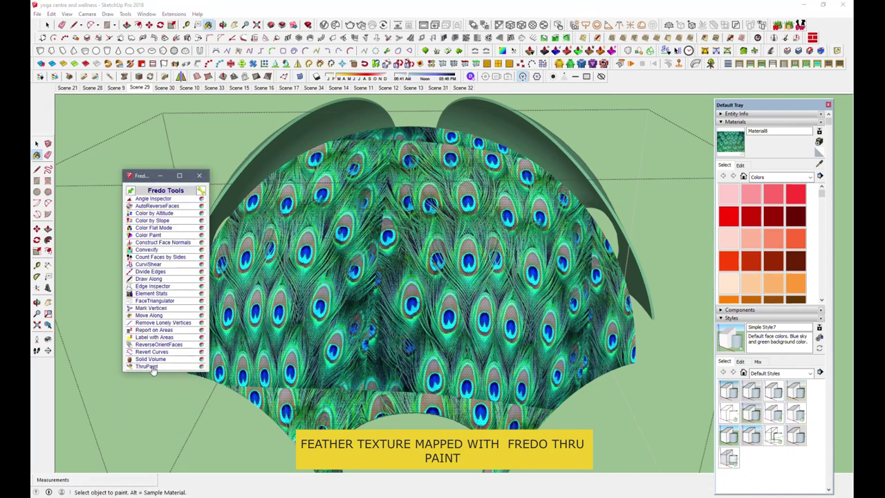
left_click(159, 372)
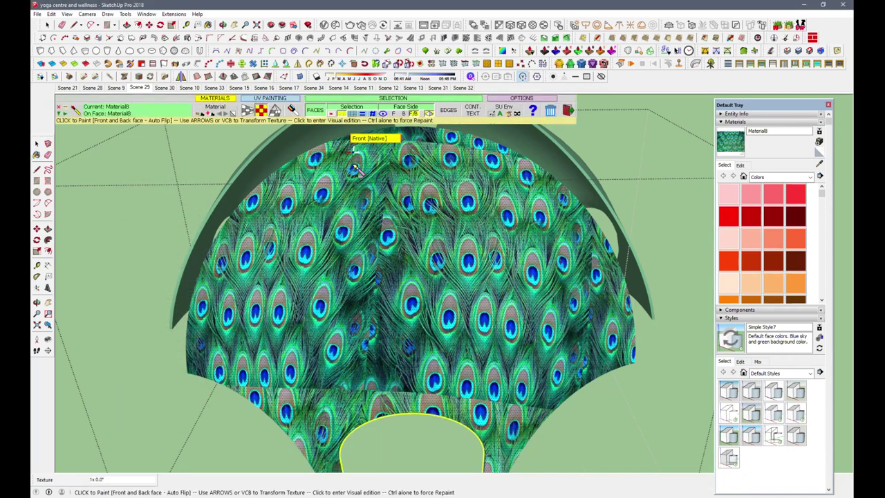
left_click(411, 266)
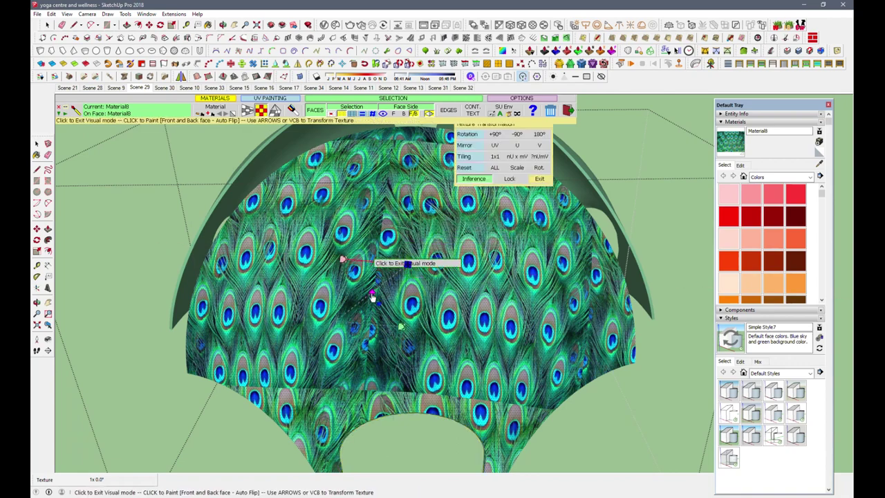
Scale the peacock-feather texture uniformly to about 1.14x and finish UV painting
left_click_drag(372, 295, 361, 308)
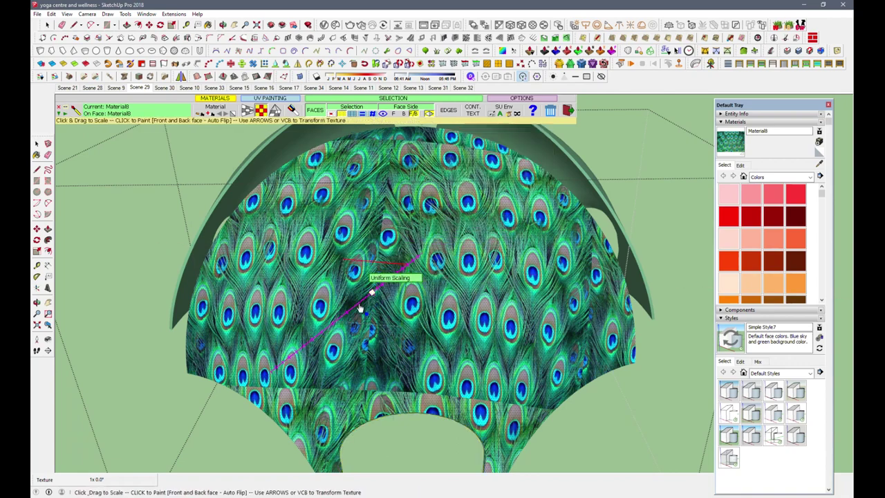
left_click(356, 308)
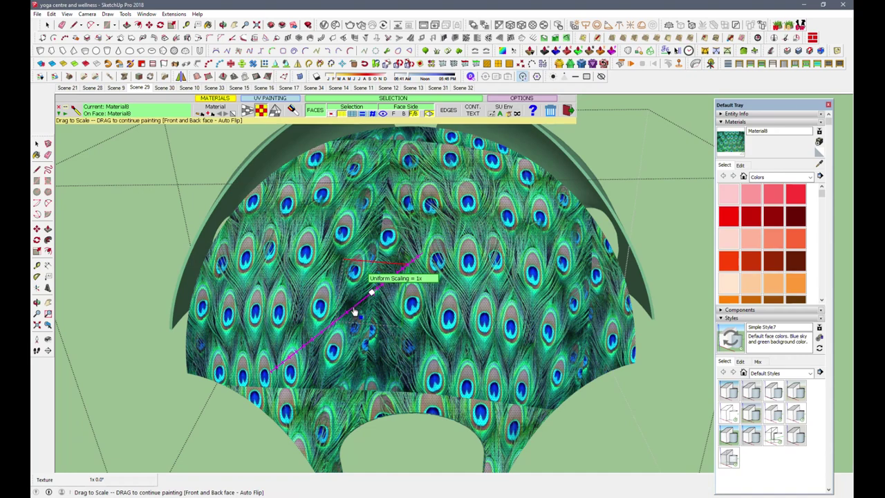
left_click_drag(354, 311, 366, 305)
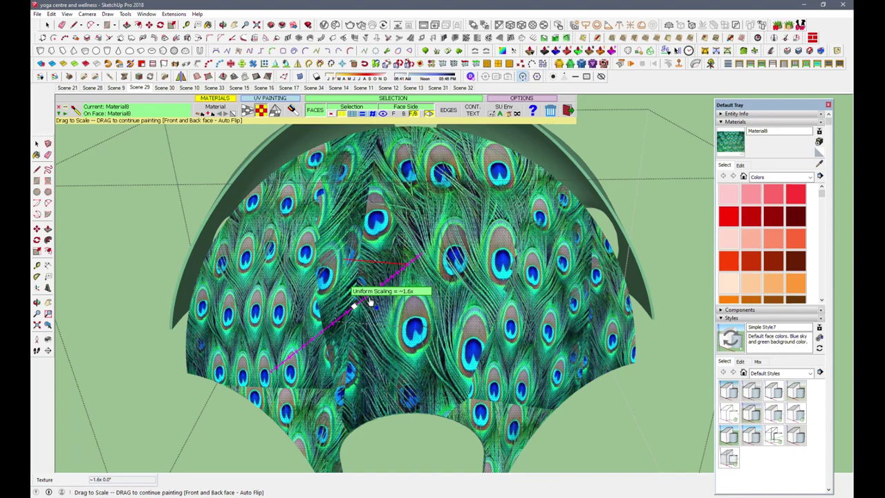
left_click(366, 298)
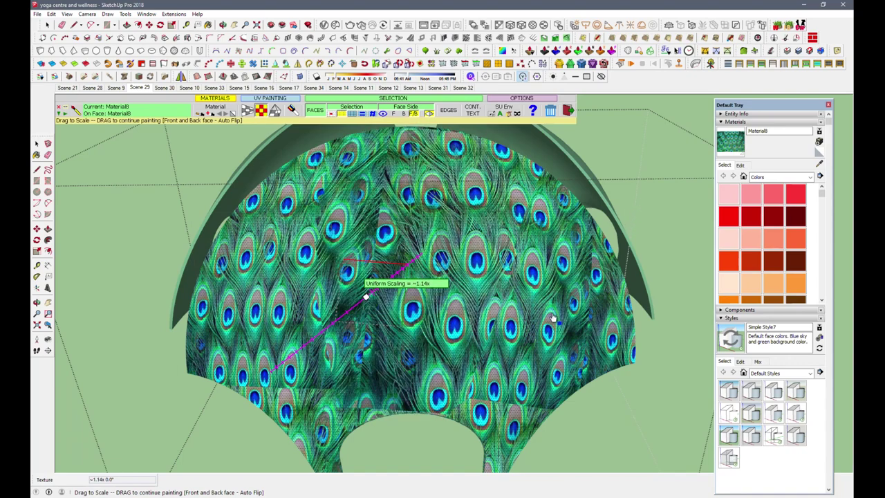
middle_click(517, 313)
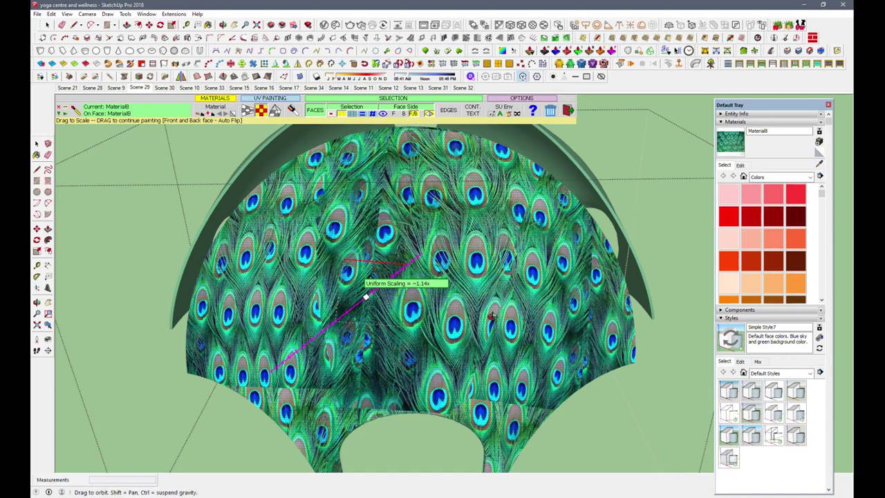
left_click(47, 24)
mouse_move(631, 212)
middle_mouse_down()
mouse_move(413, 237)
mouse_move(402, 298)
middle_mouse_up()
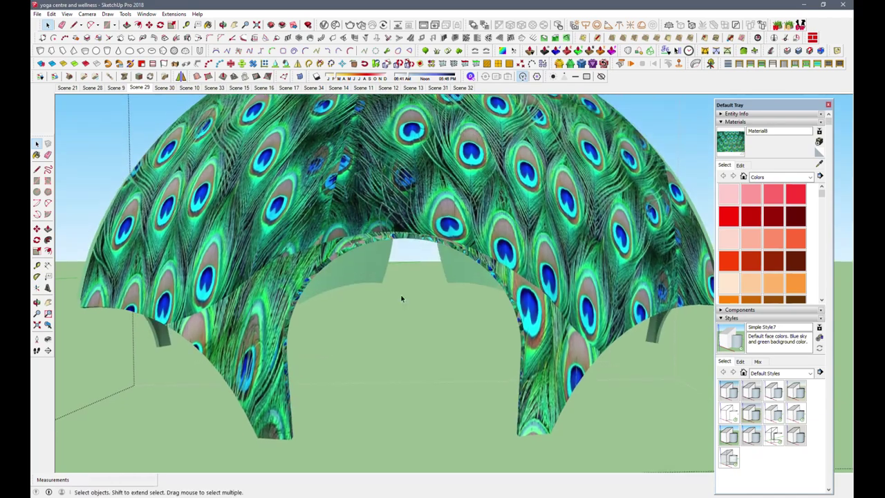
scroll(398, 319, "down", 3)
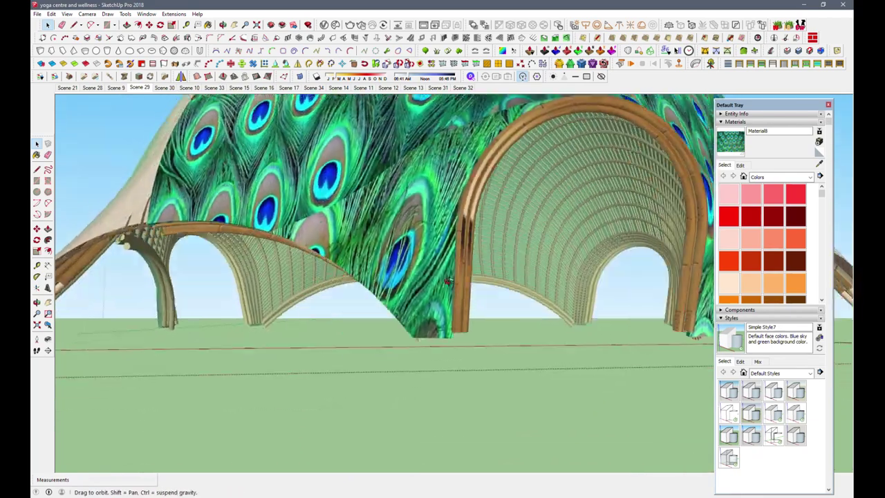
middle_click_drag(403, 312, 450, 293)
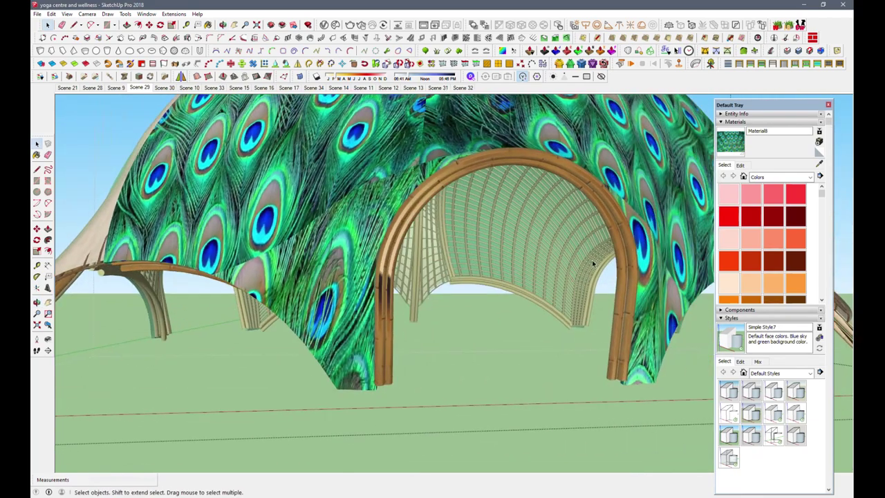
scroll(630, 241, "up", 2)
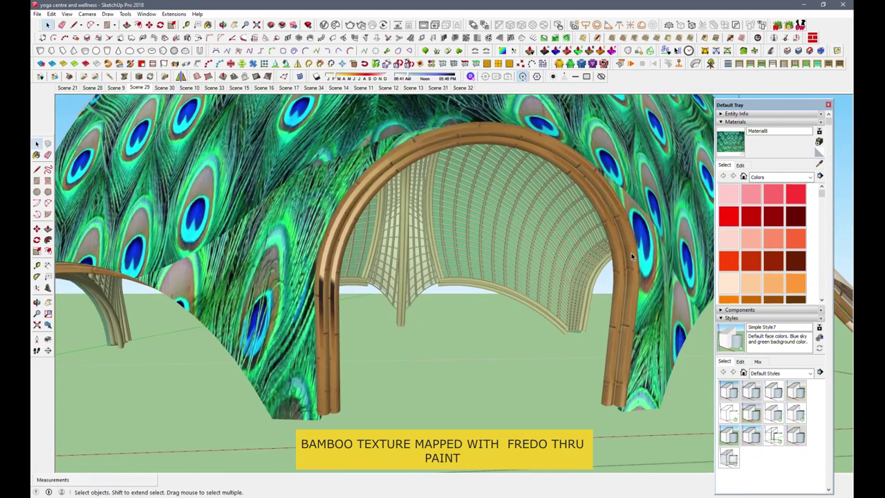
scroll(629, 240, "up", 2)
scroll(629, 240, "up", 2)
left_click(629, 241)
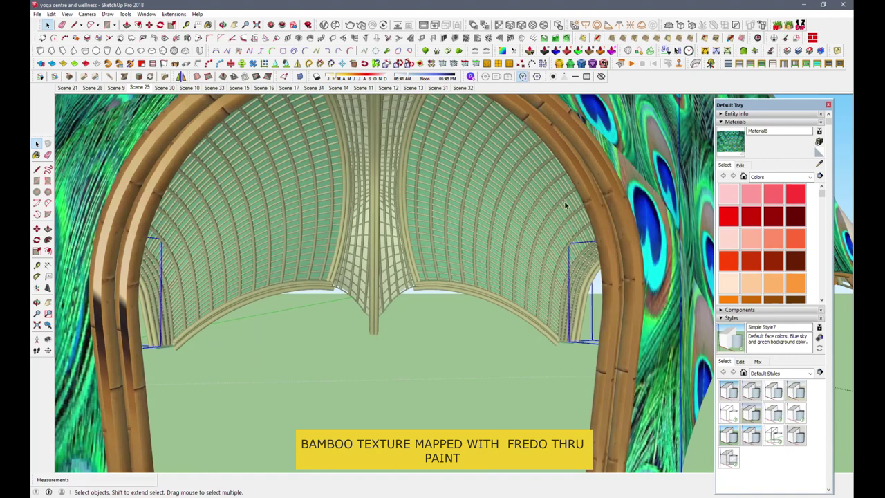
scroll(452, 366, "down", 1)
scroll(452, 365, "down", 1)
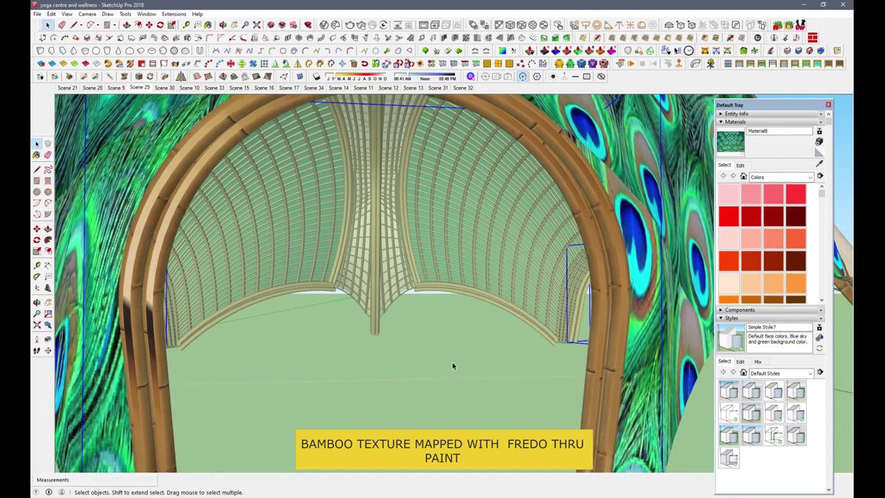
scroll(452, 366, "down", 1)
scroll(453, 365, "down", 1)
scroll(453, 363, "down", 1)
middle_click_drag(453, 360, 471, 357)
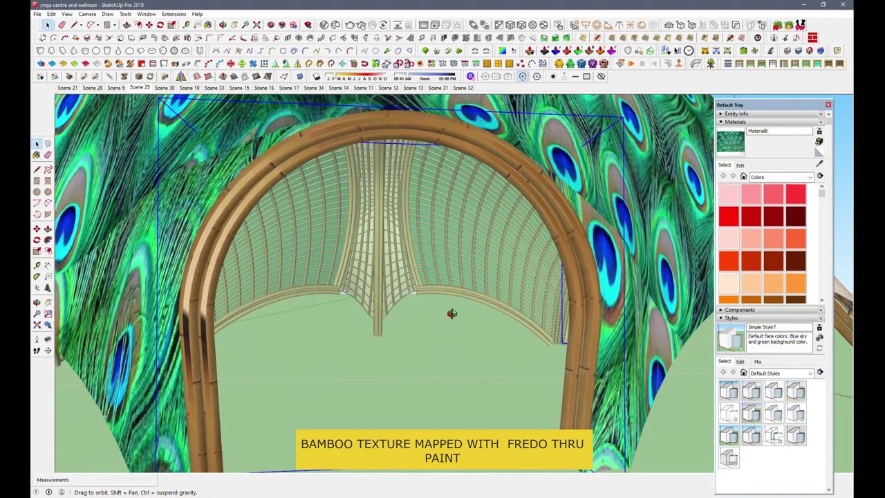
scroll(471, 358, "down", 1)
scroll(471, 360, "down", 1)
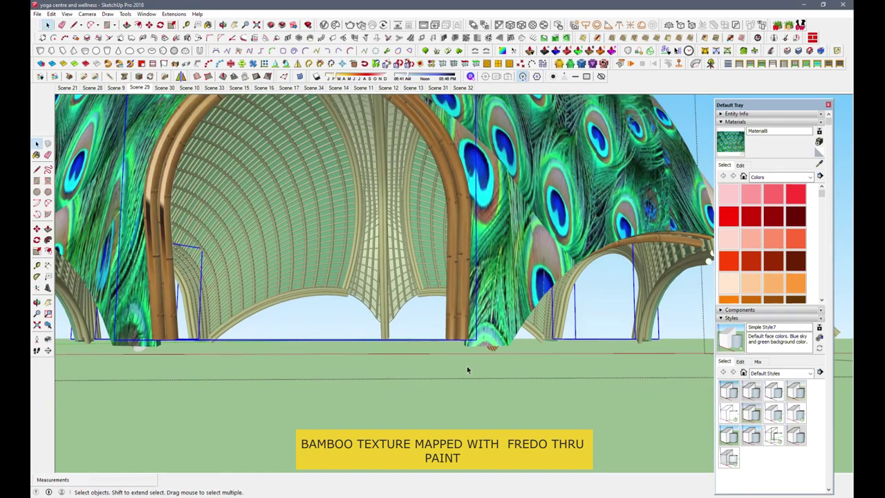
scroll(470, 365, "down", 1)
scroll(469, 368, "down", 1)
scroll(468, 367, "down", 1)
scroll(413, 242, "down", 1)
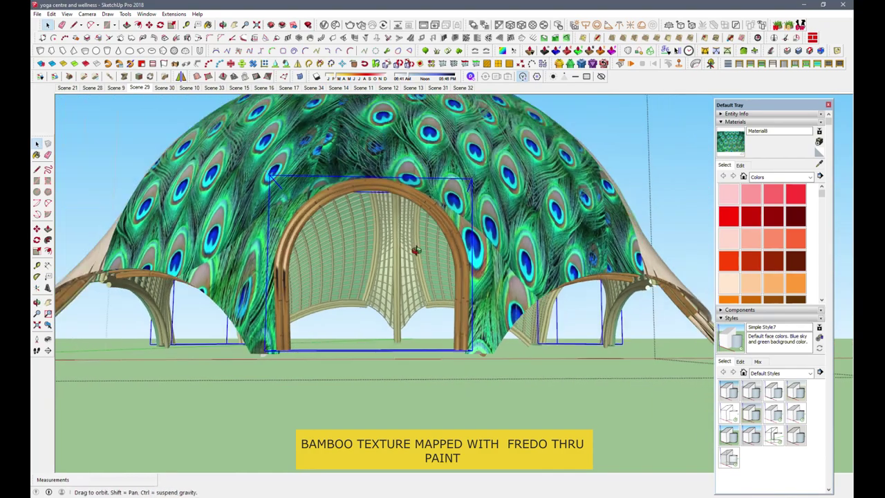
middle_click_drag(412, 243, 492, 218)
scroll(477, 238, "down", 1)
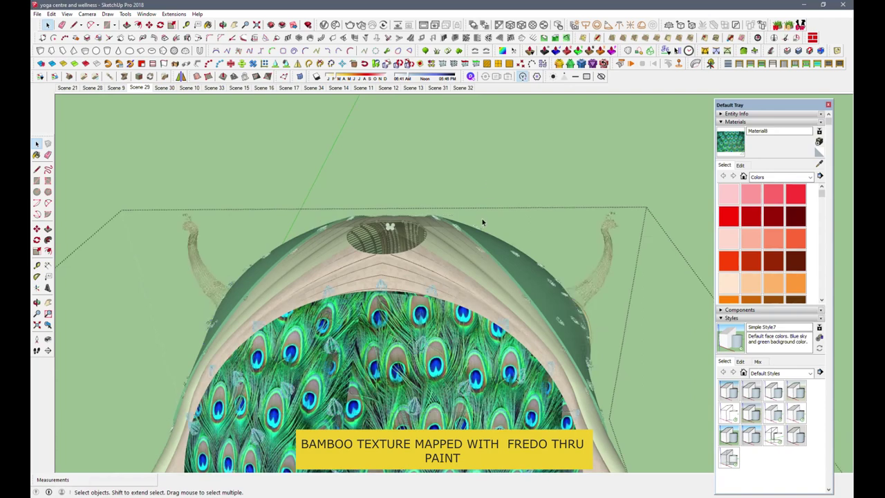
mouse_move(434, 297)
middle_mouse_down()
mouse_move(434, 277)
mouse_move(424, 380)
mouse_move(477, 180)
middle_mouse_up()
scroll(477, 179, "down", 1)
scroll(476, 179, "down", 1)
scroll(476, 179, "down", 1)
scroll(476, 182, "down", 1)
scroll(476, 182, "down", 1)
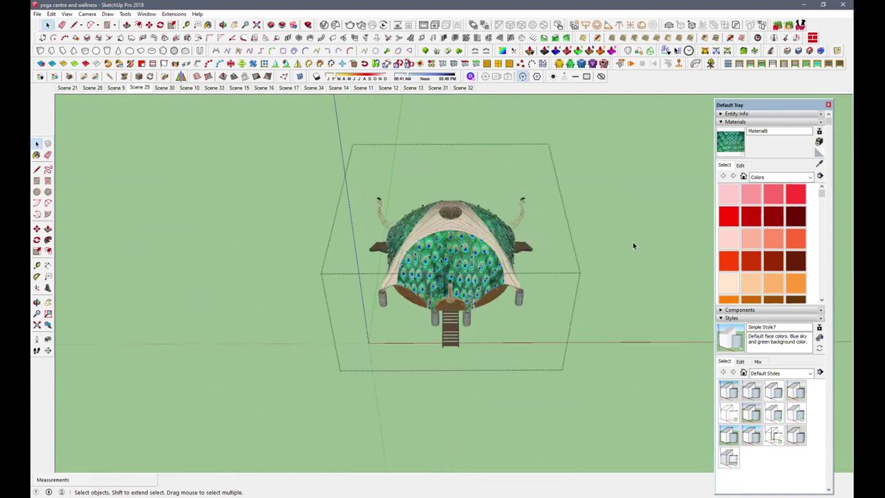
Tick Edges in the style's Edge settings and review the proxy trees and plants around the dome
scroll(473, 277, "up", 2)
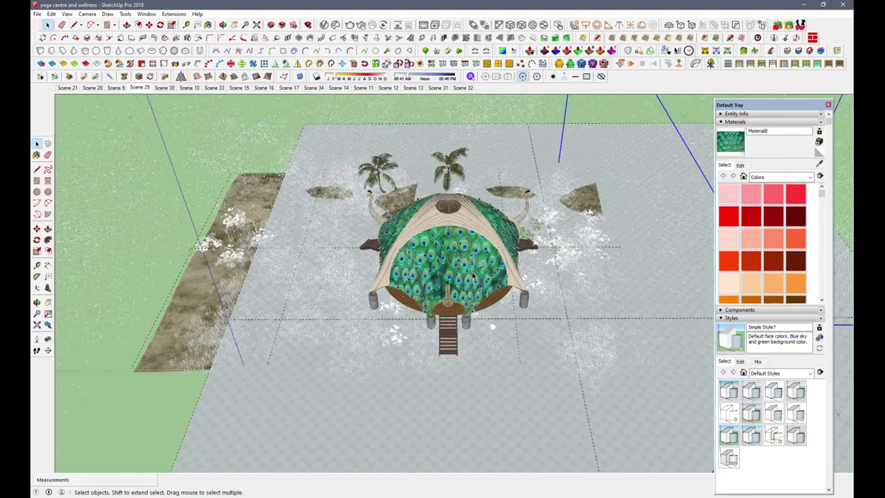
left_click(740, 362)
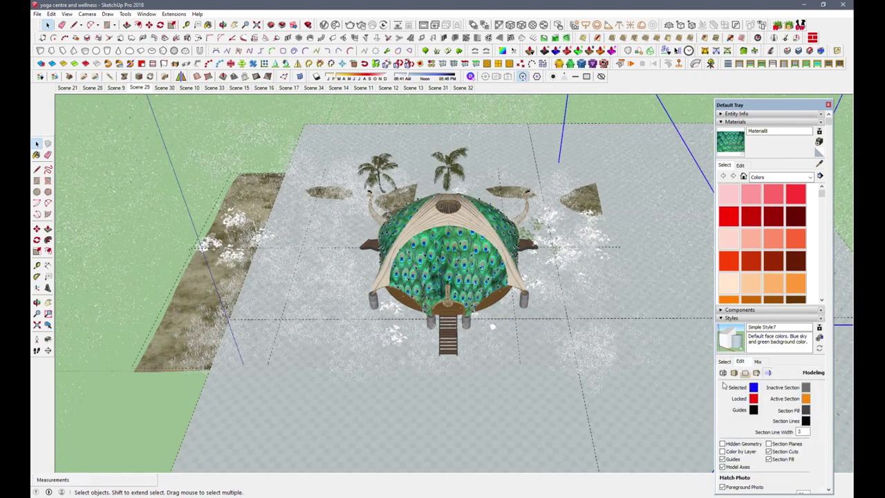
left_click(723, 373)
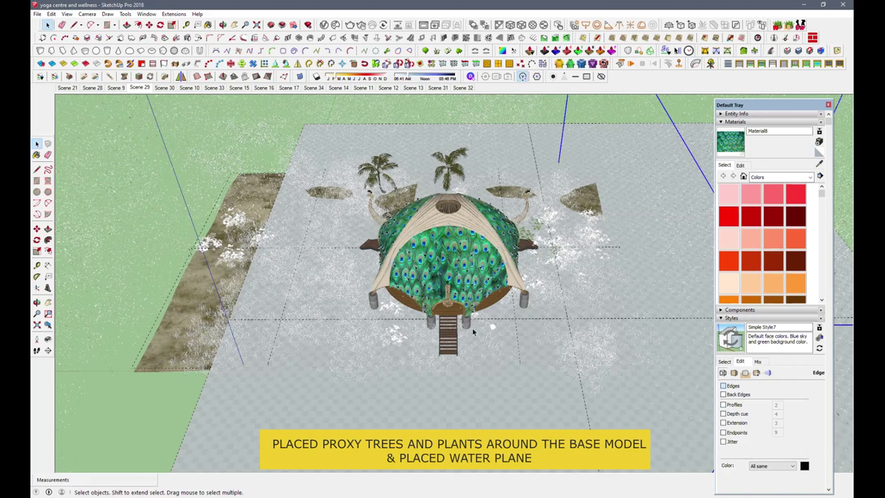
left_click(723, 385)
middle_click_drag(458, 336, 449, 450)
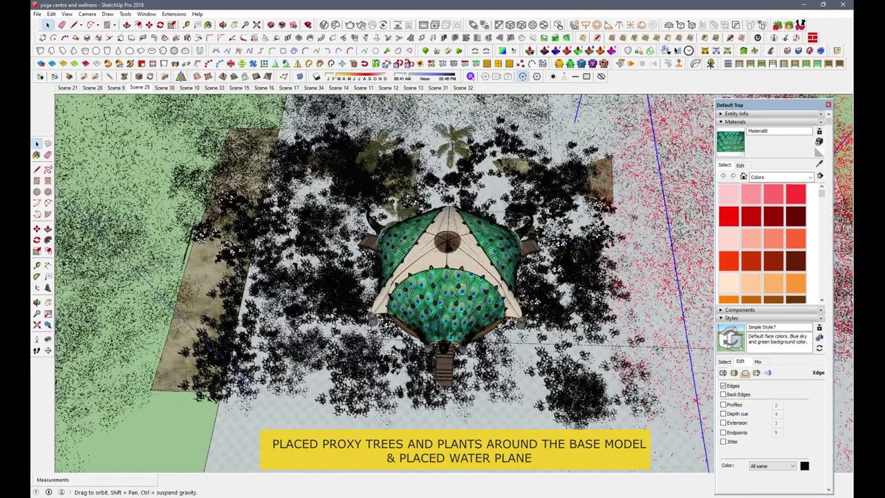
scroll(429, 359, "down", 2)
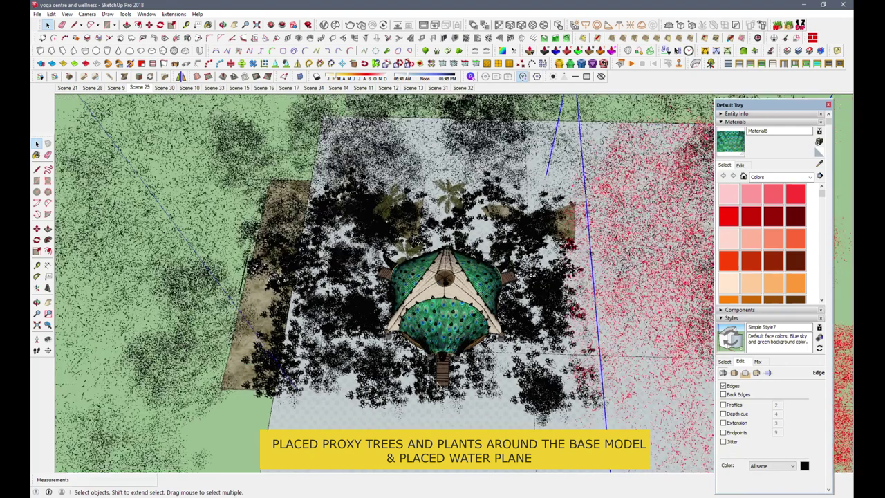
scroll(428, 359, "down", 2)
scroll(443, 318, "down", 1)
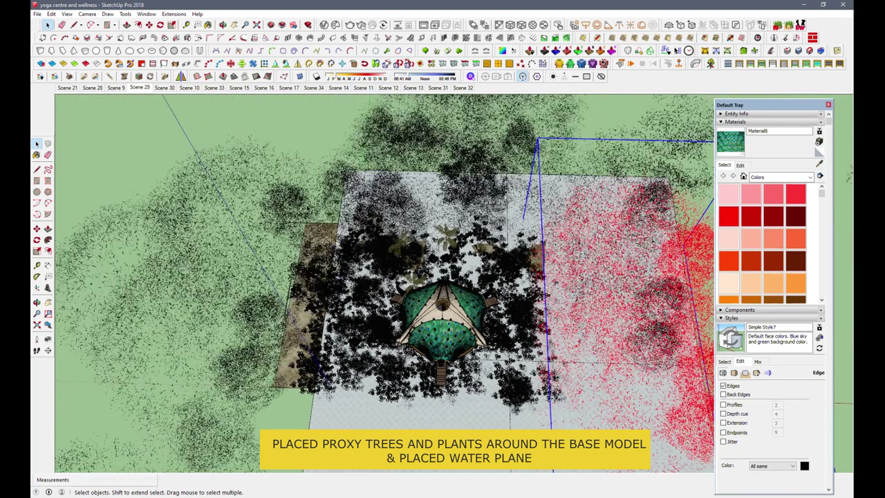
middle_click_drag(309, 180, 309, 143)
left_click(579, 404)
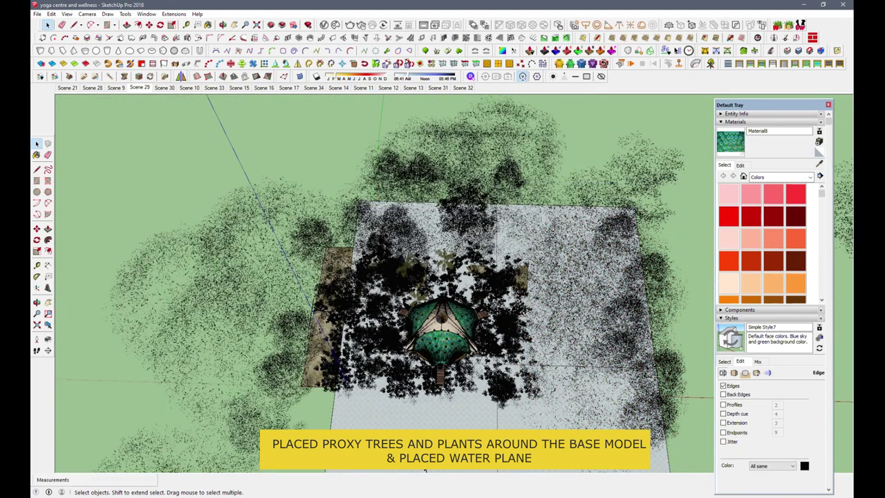
scroll(425, 471, "up", 1)
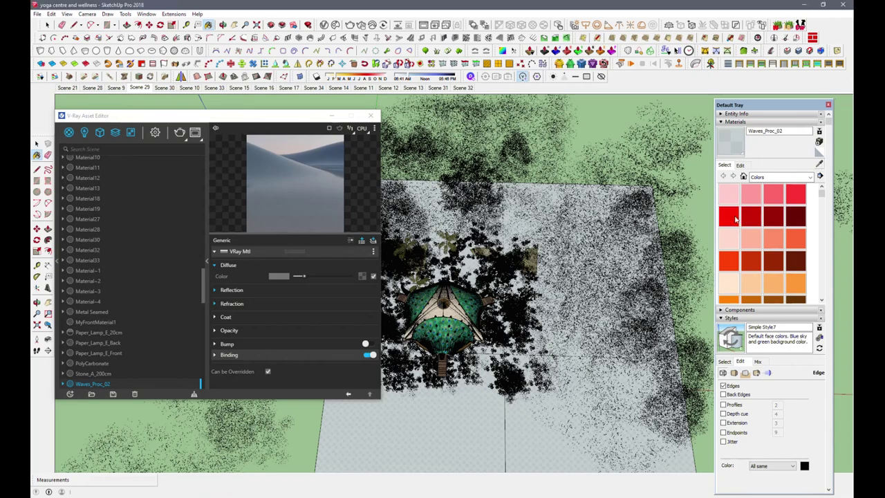
Show the water material's Refraction settings in the V-Ray Asset Editor
scroll(484, 345, "up", 1)
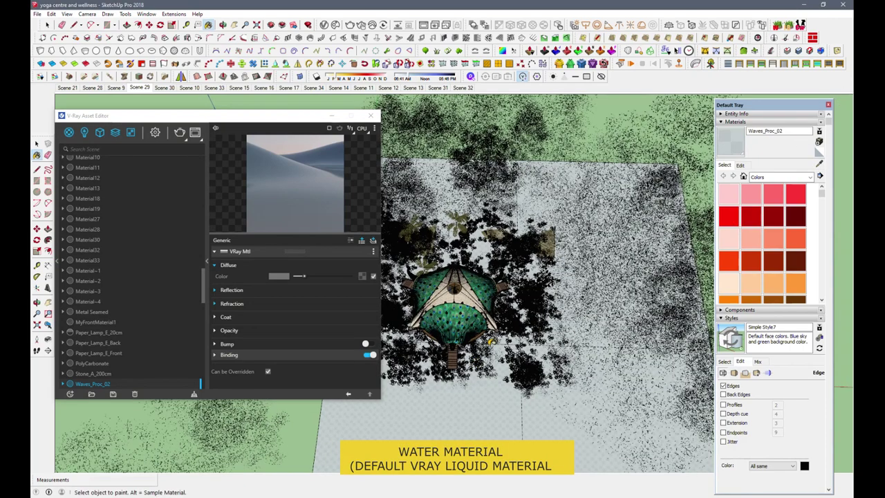
scroll(490, 339, "up", 1)
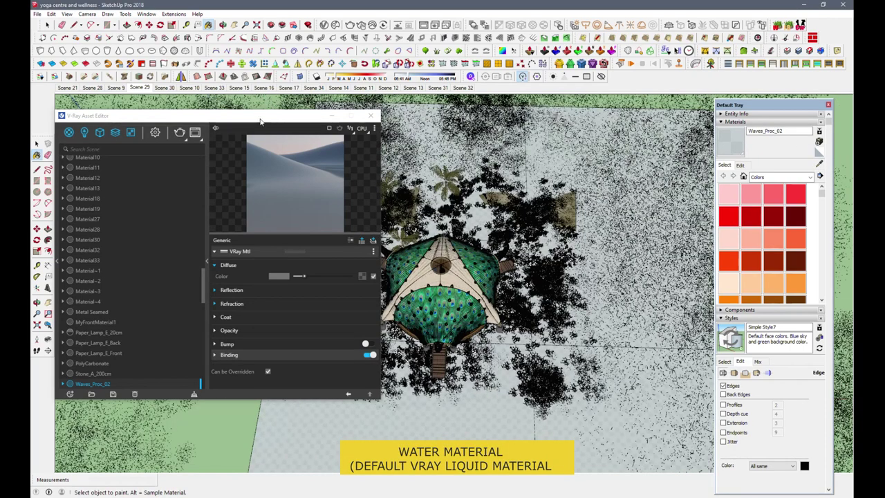
left_click_drag(208, 116, 234, 103)
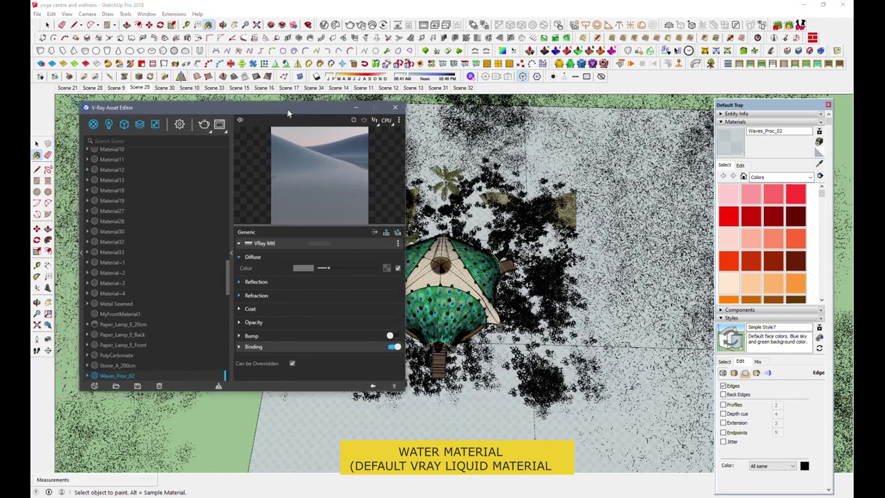
left_click(261, 278)
left_click(260, 278)
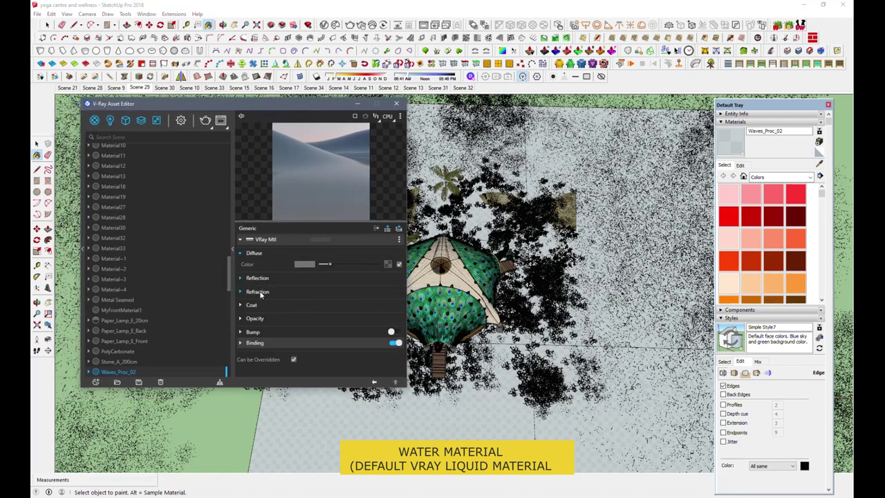
left_click(260, 292)
left_click_drag(176, 124, 301, 119)
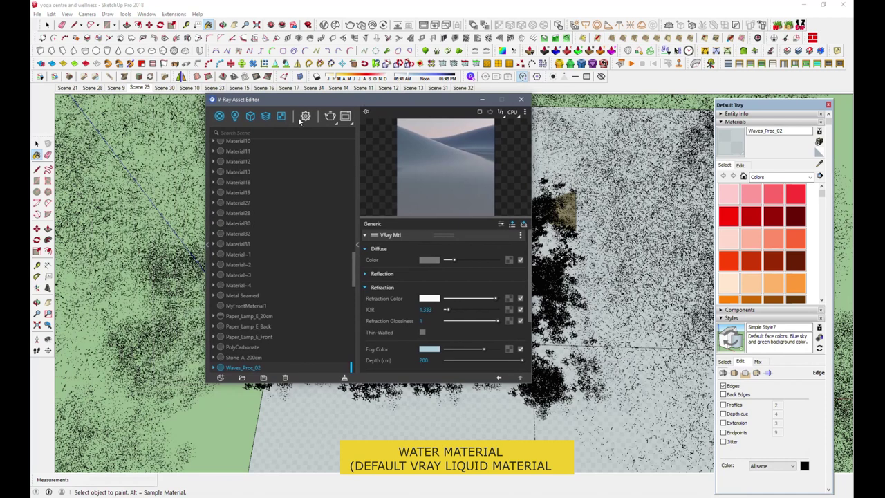
Open the V-Ray Material Library's Liquid category and scroll to the Waves materials
left_click(207, 247)
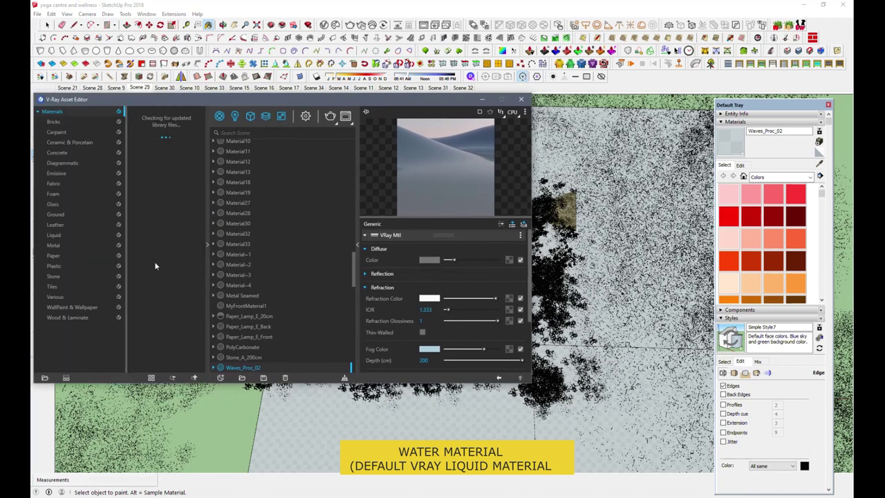
left_click(56, 236)
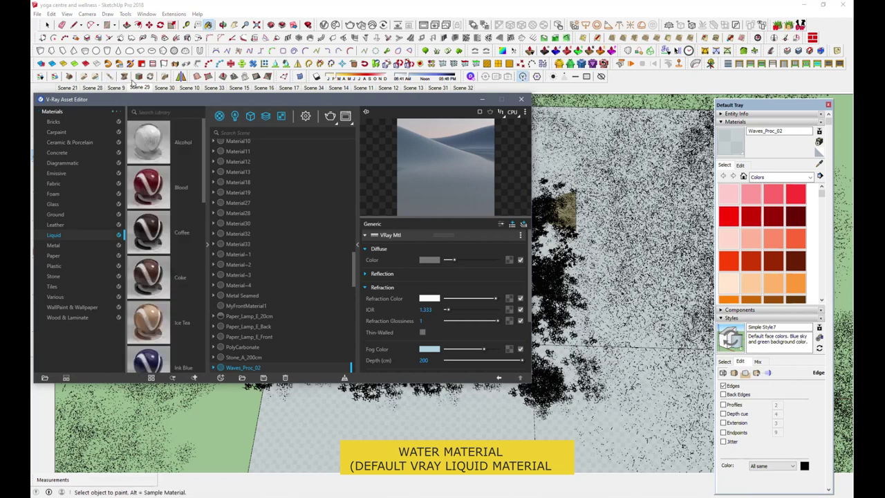
scroll(139, 260, "down", 5)
scroll(138, 259, "down", 5)
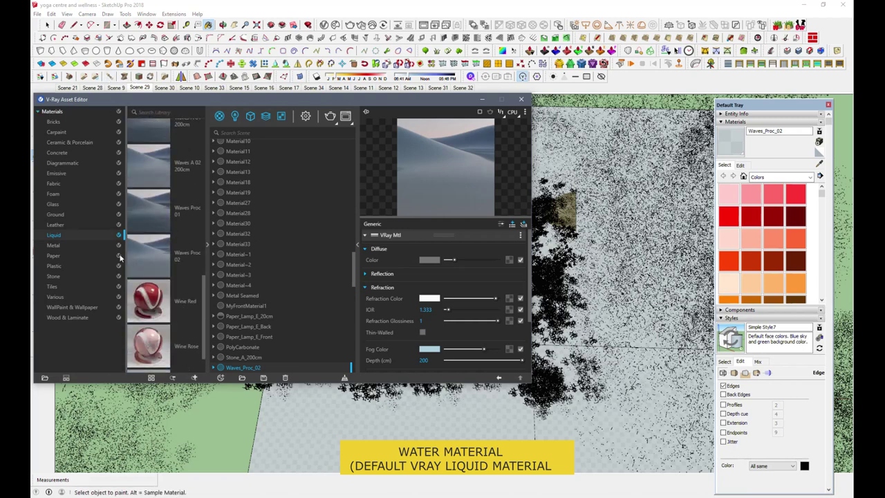
left_click_drag(434, 101, 414, 30)
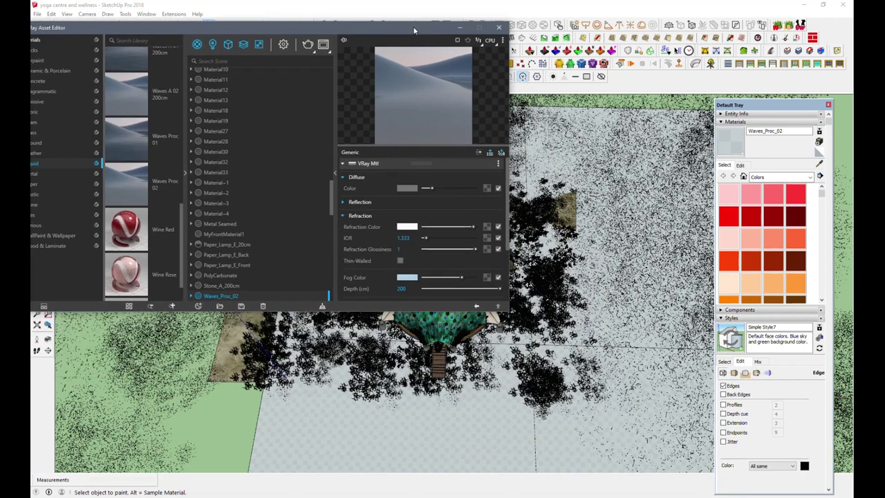
left_click_drag(305, 30, 335, 54)
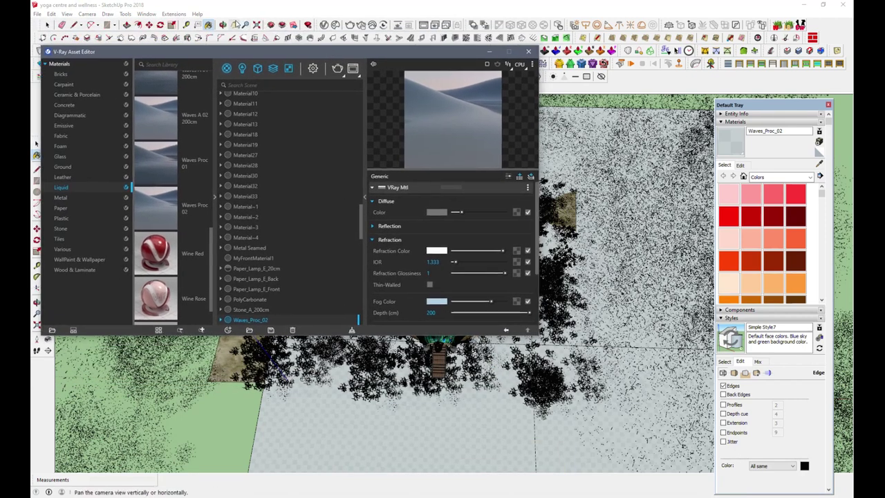
Pan and zoom the view onto the pavilion roof
mouse_move(570, 440)
left_mouse_down()
mouse_move(584, 396)
mouse_move(638, 425)
left_mouse_up()
scroll(657, 359, "up", 2)
scroll(657, 349, "up", 2)
scroll(622, 318, "up", 2)
scroll(606, 312, "up", 2)
scroll(603, 312, "up", 2)
scroll(612, 277, "up", 2)
Sample the feather roof's Material8 and inspect its Diffuse texture
key("b")
left_click(664, 193, "alt")
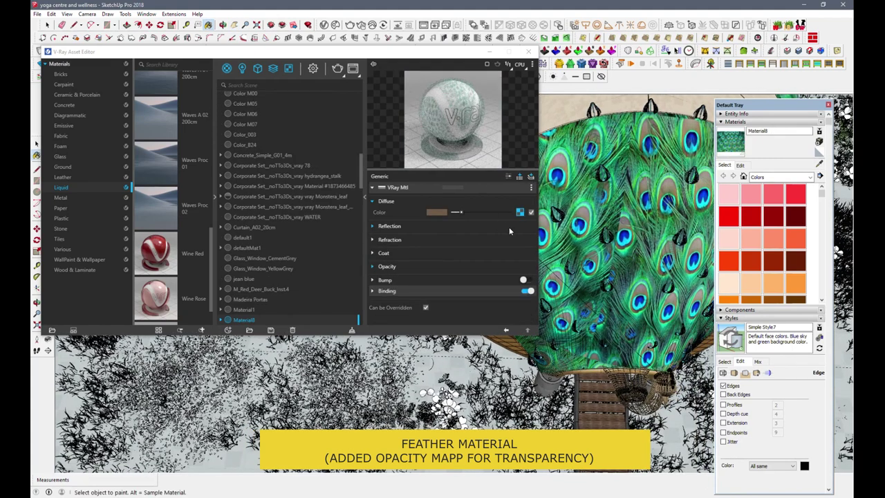
left_click(520, 212)
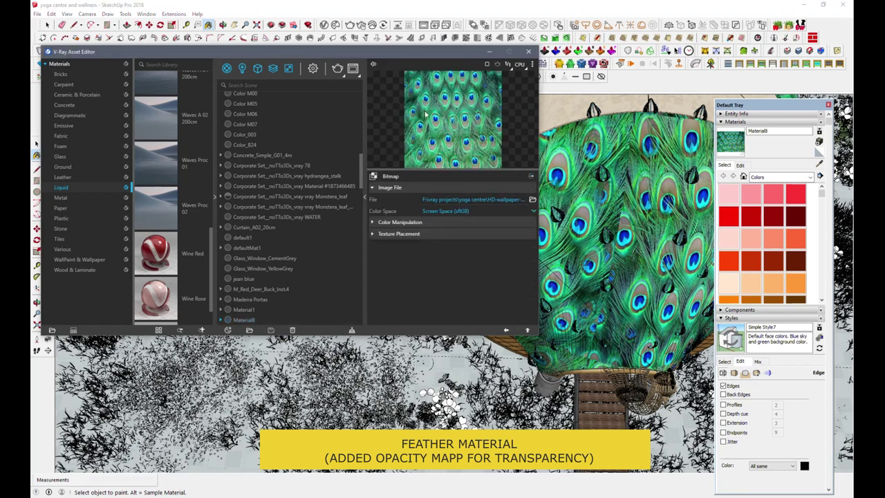
left_click(506, 331)
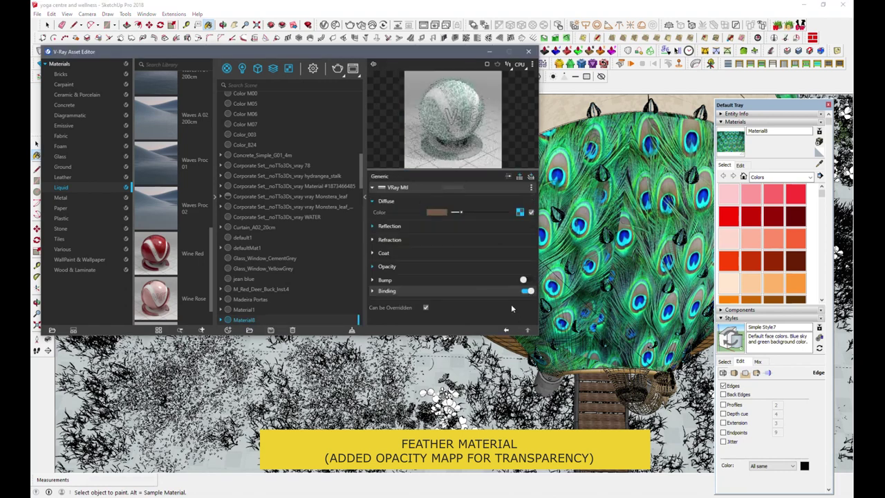
Check Material8's bitmap opacity map at 0.78 and its 0.85 reflection glossiness
left_click(391, 267)
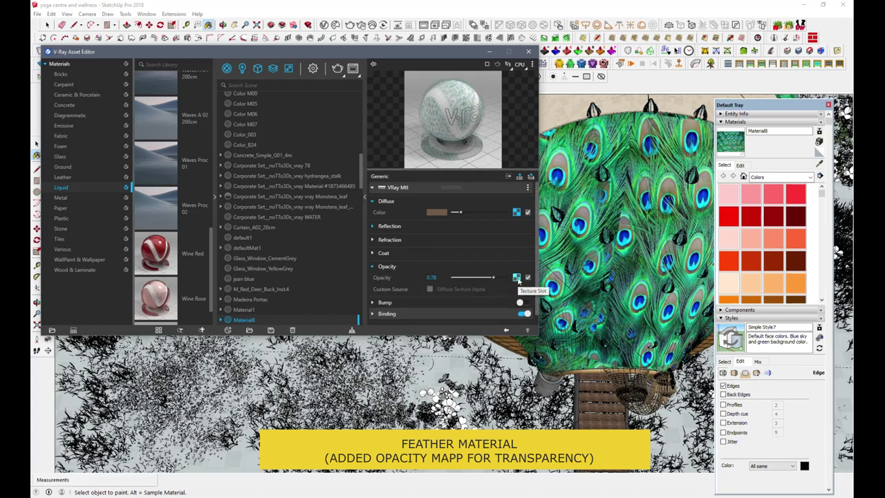
left_click(516, 278)
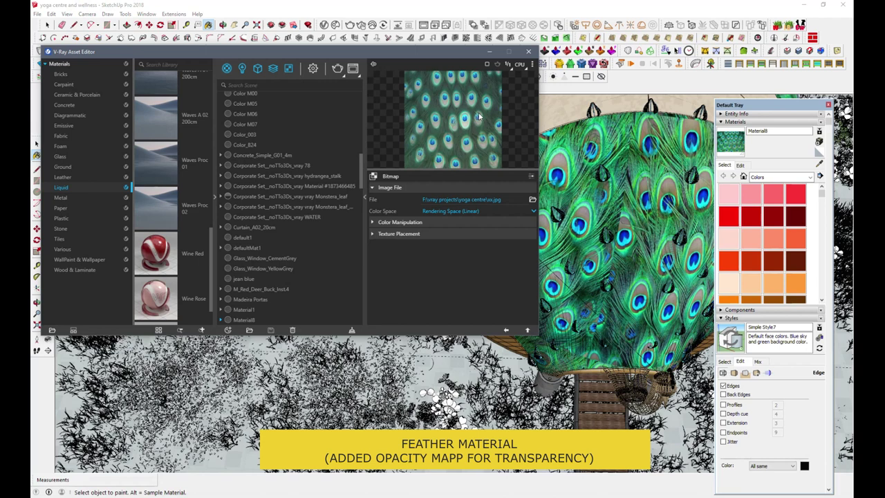
left_click(507, 331)
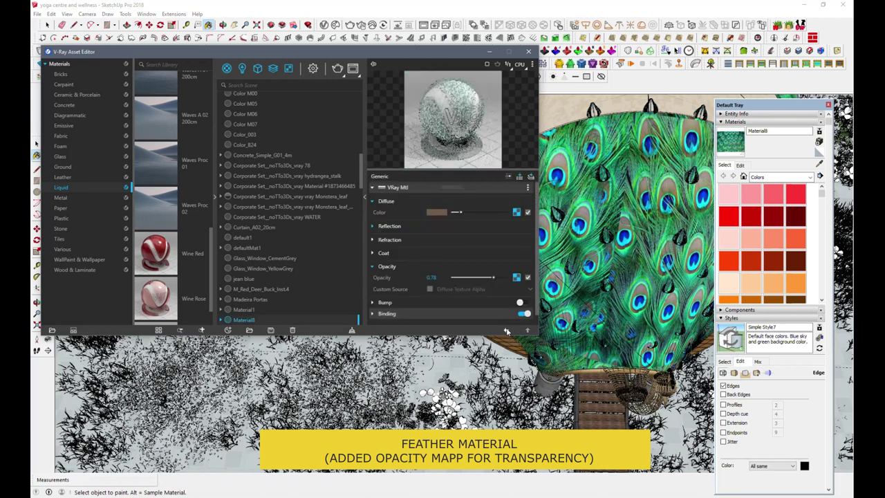
left_click(396, 228)
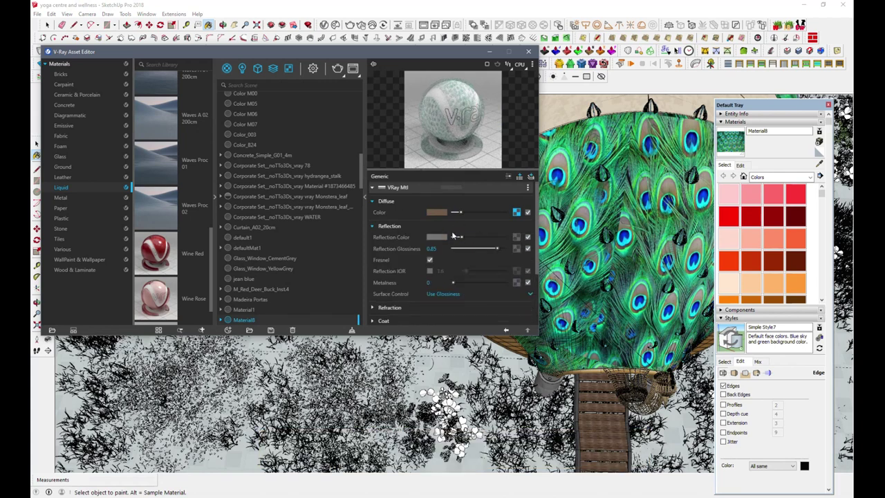
left_click(819, 165)
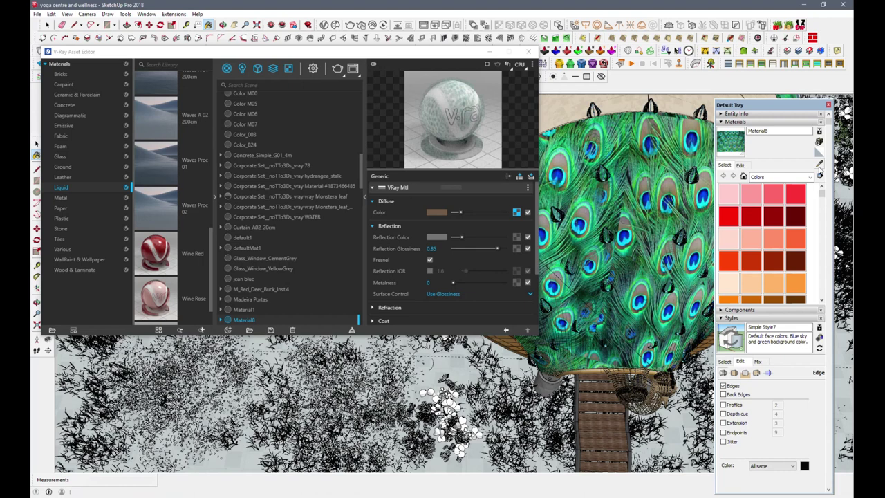
Sample the wooden deck Material12 and view its reflection settings and wood texture
left_click(609, 419)
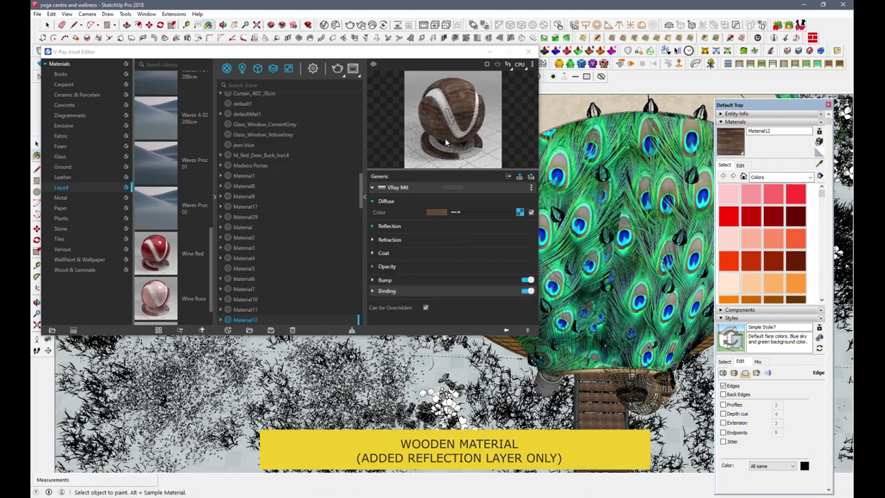
left_click(389, 226)
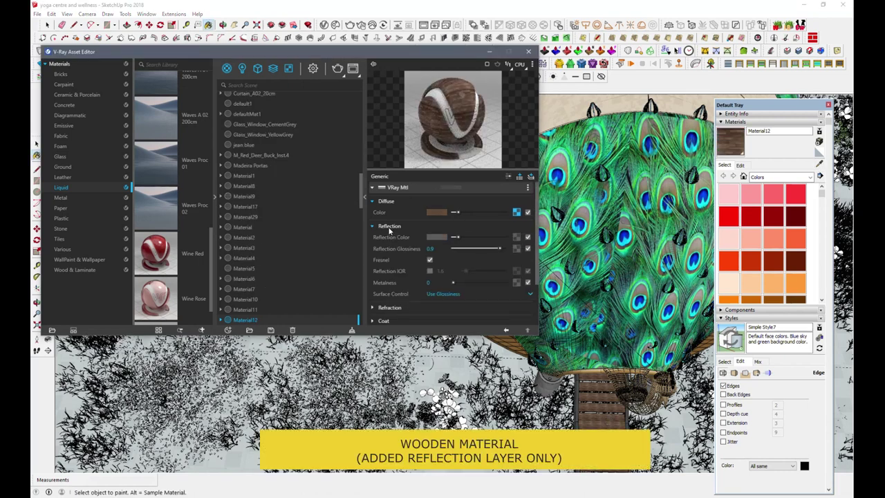
left_click(389, 227)
left_click(520, 212)
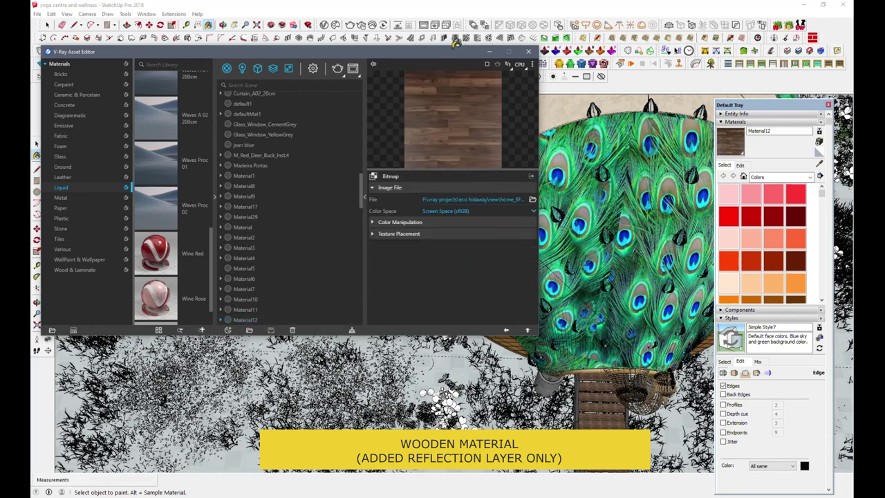
left_click_drag(445, 54, 418, 58)
left_click(233, 24)
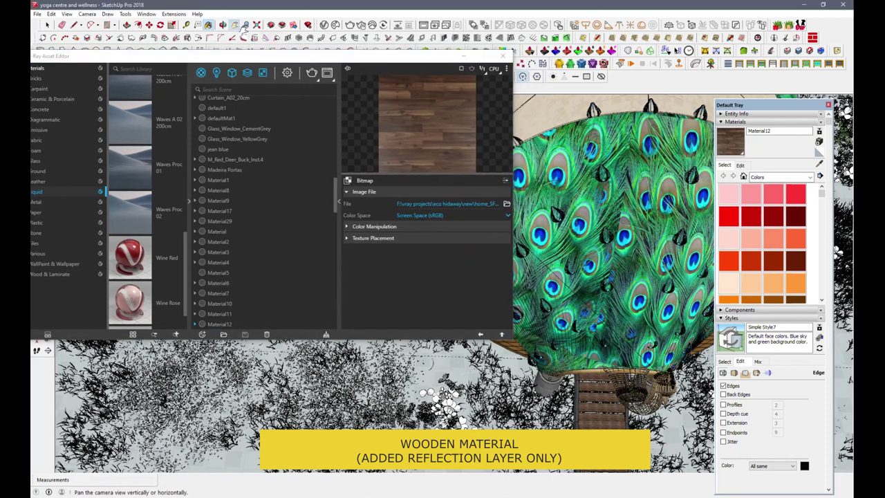
scroll(536, 373, "up", 1)
scroll(536, 373, "up", 1)
scroll(536, 373, "up", 1)
scroll(536, 374, "up", 1)
middle_click_drag(637, 442, 821, 161)
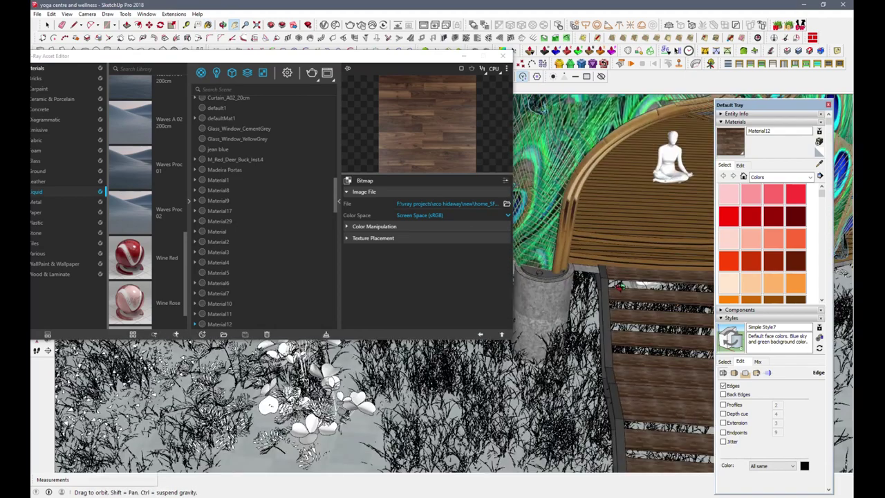
Check floor Material11's 0.85 reflection glossiness and diffuse-texture bump map, then sample bamboo Material7
left_click(820, 163)
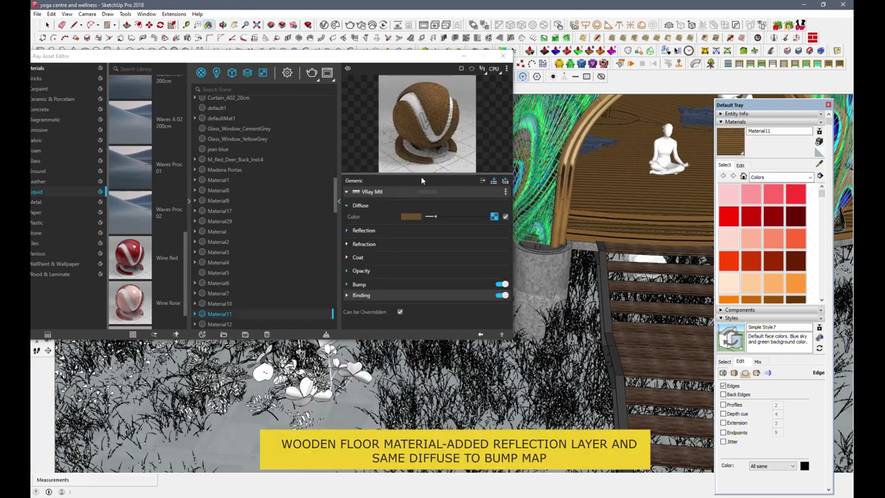
left_click(363, 230)
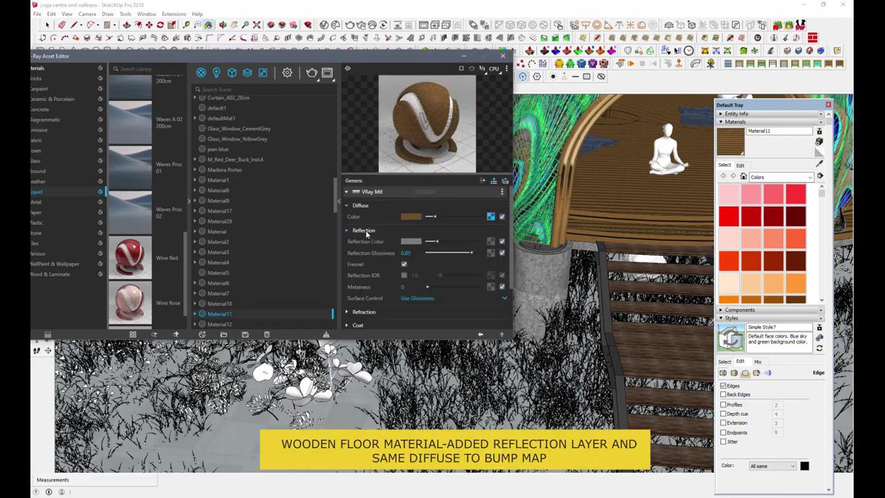
scroll(396, 265, "down", 2)
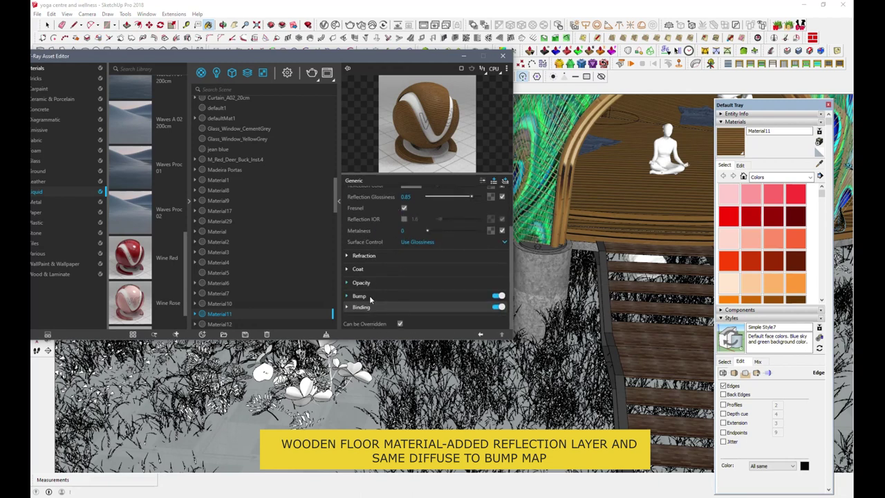
left_click(359, 296)
left_click(501, 309)
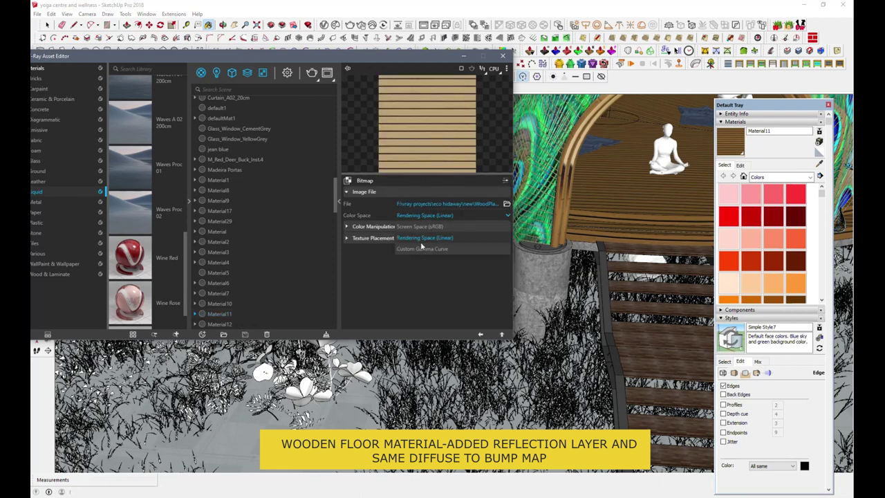
left_click(481, 335)
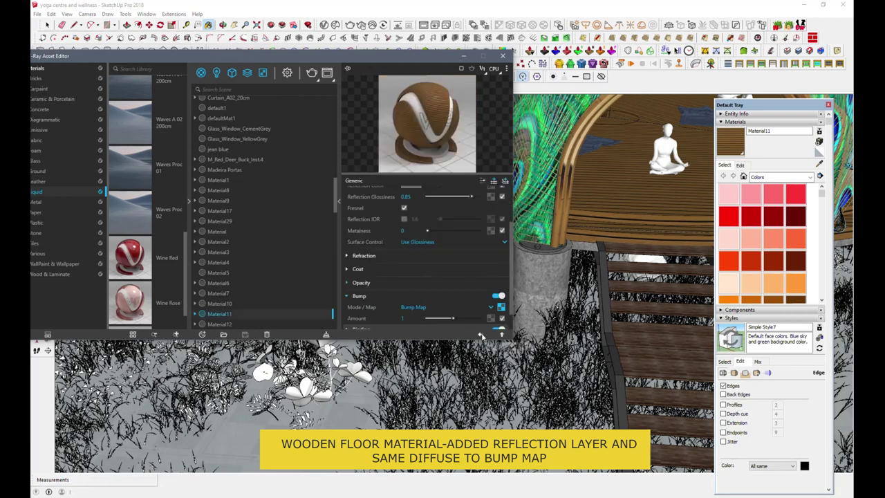
left_click(572, 191)
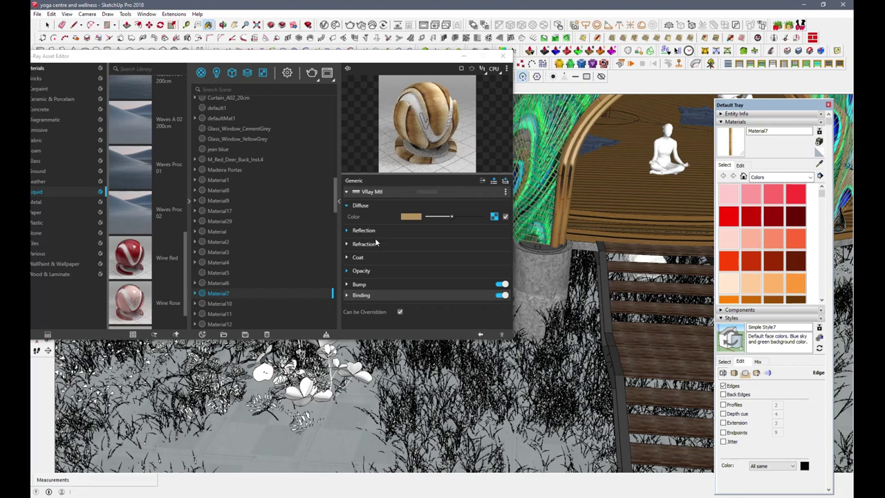
Review bamboo Material7's diffuse bitmap and 0.85 reflection glossiness, then list the scene lights
left_click(494, 217)
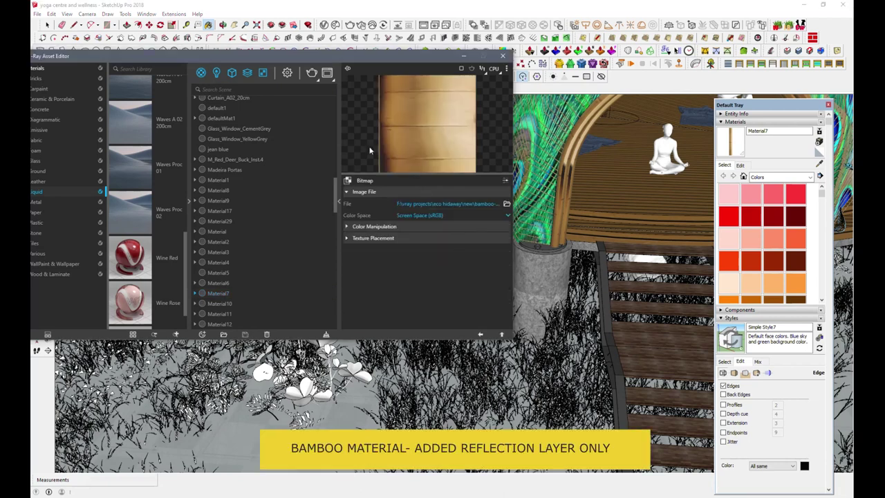
left_click(481, 335)
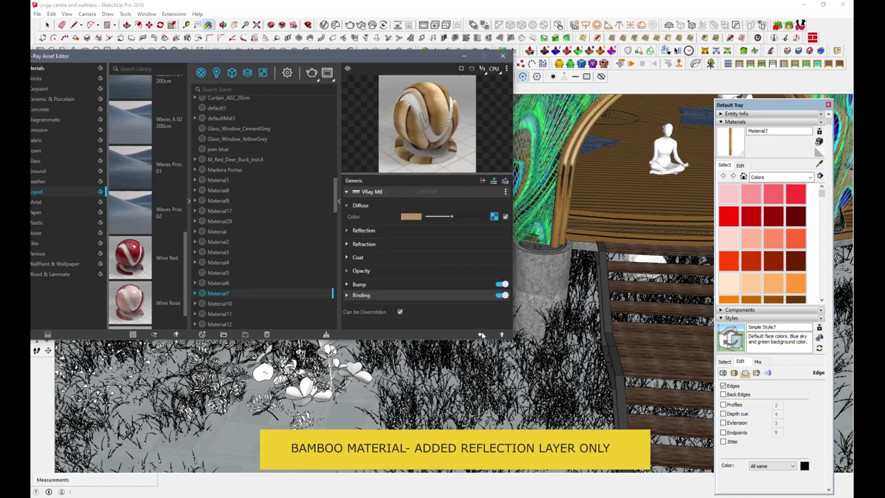
left_click(365, 231)
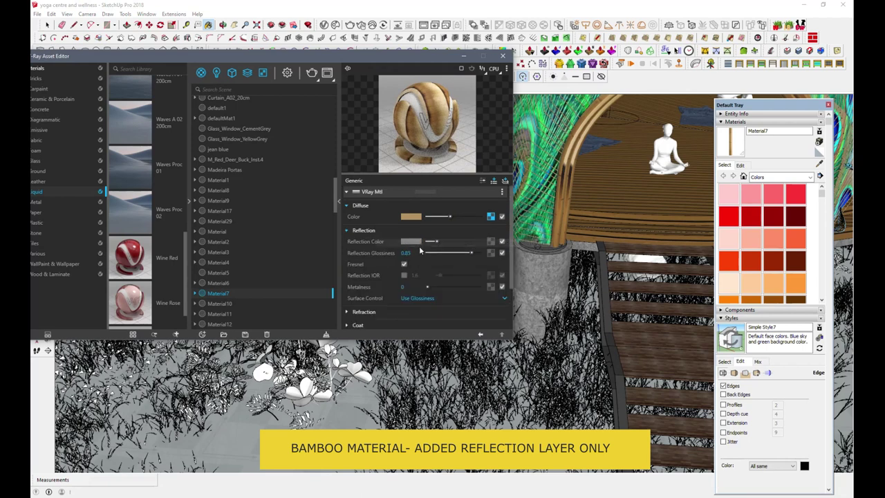
left_click(367, 233)
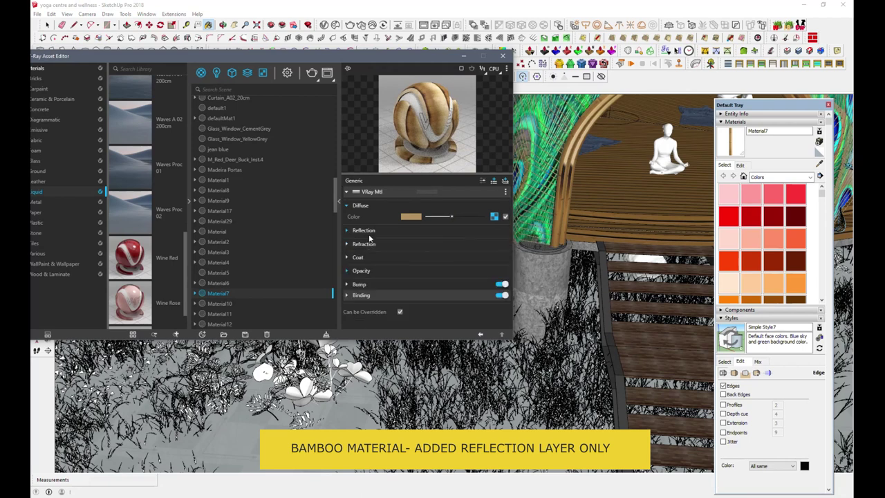
left_click(218, 73)
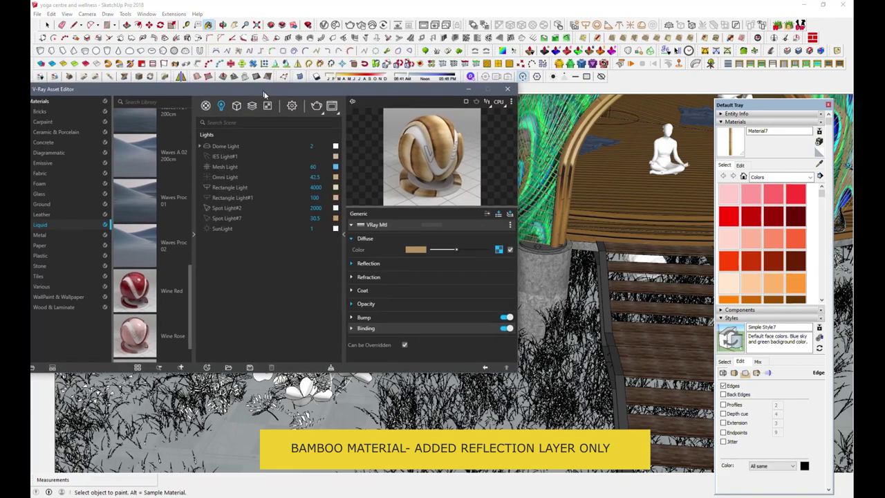
Select the blue Mesh Light to show its intensity 60 settings
left_click_drag(260, 60, 297, 103)
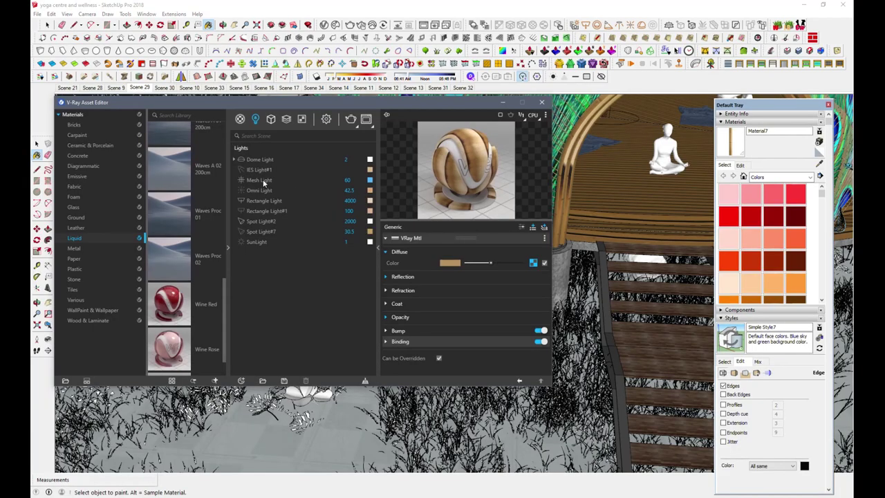
left_click(263, 182)
right_click(264, 182)
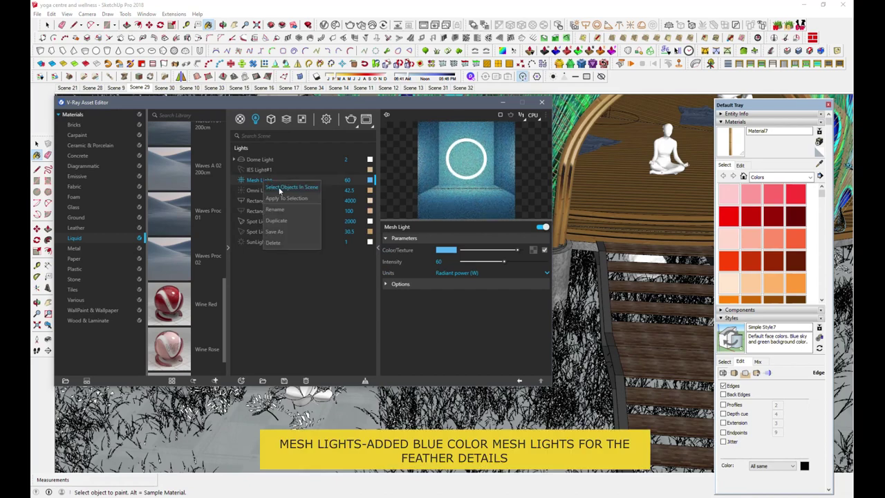
left_click(280, 187)
Pan and zoom onto the peacock-feather wall, then select the Rectangle Light
key("h")
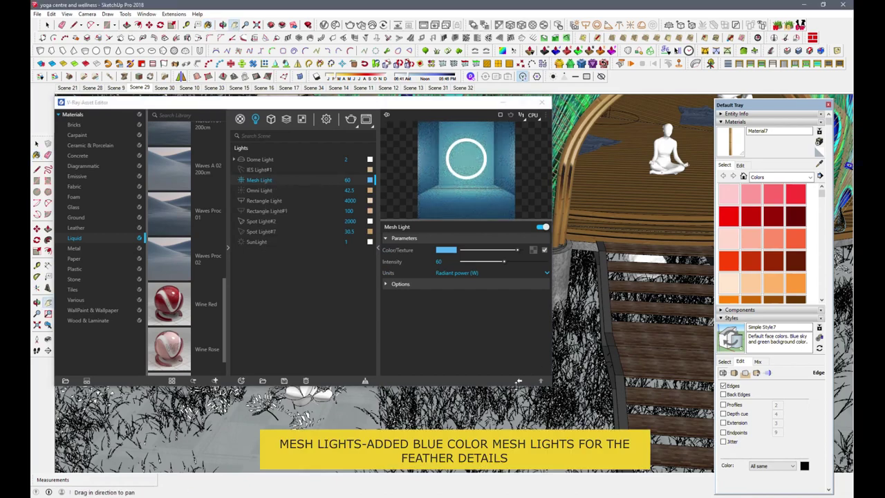
left_click_drag(673, 313, 632, 385)
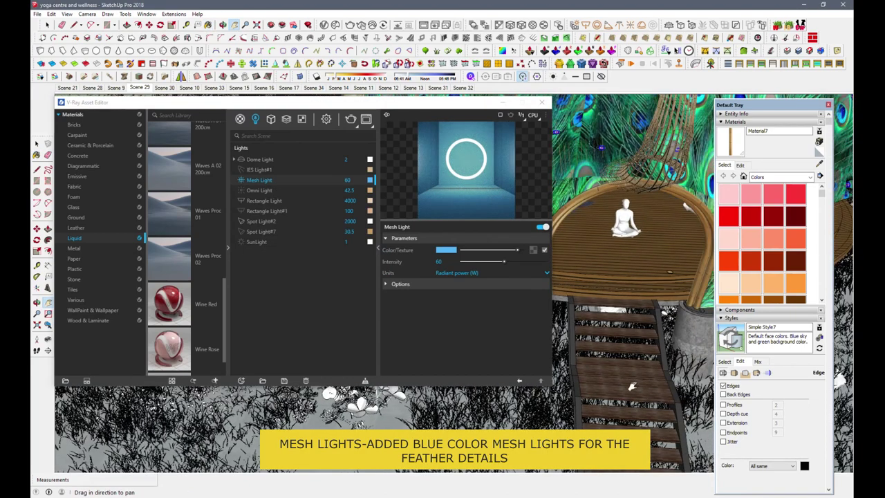
mouse_move(631, 386)
middle_mouse_down()
mouse_move(639, 239)
mouse_move(631, 290)
mouse_move(637, 306)
mouse_move(627, 312)
middle_mouse_up()
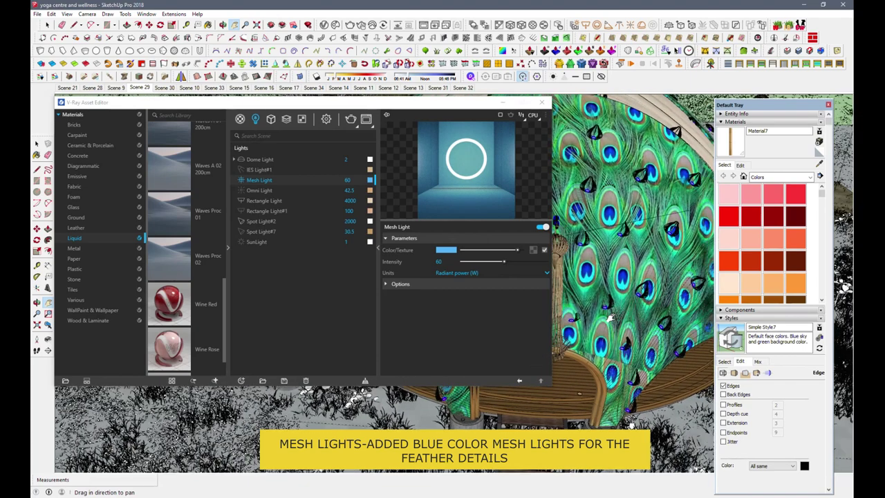
scroll(607, 315, "up", 3)
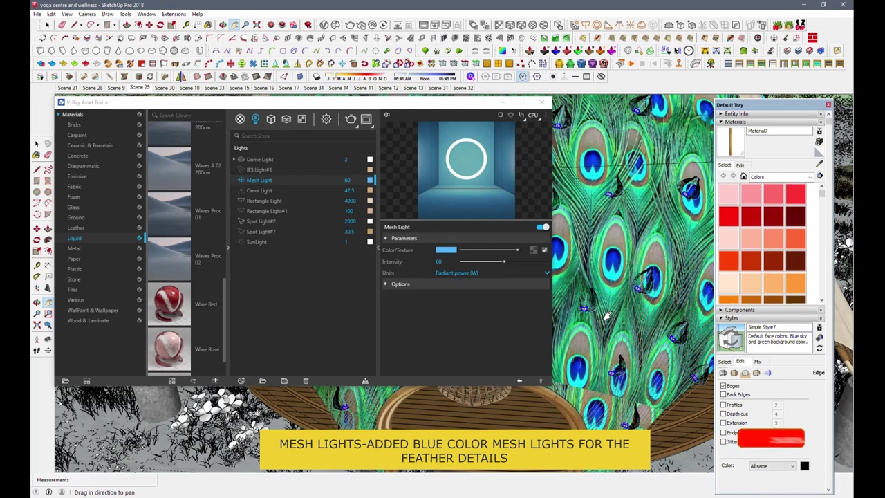
scroll(606, 316, "up", 2)
scroll(603, 316, "up", 2)
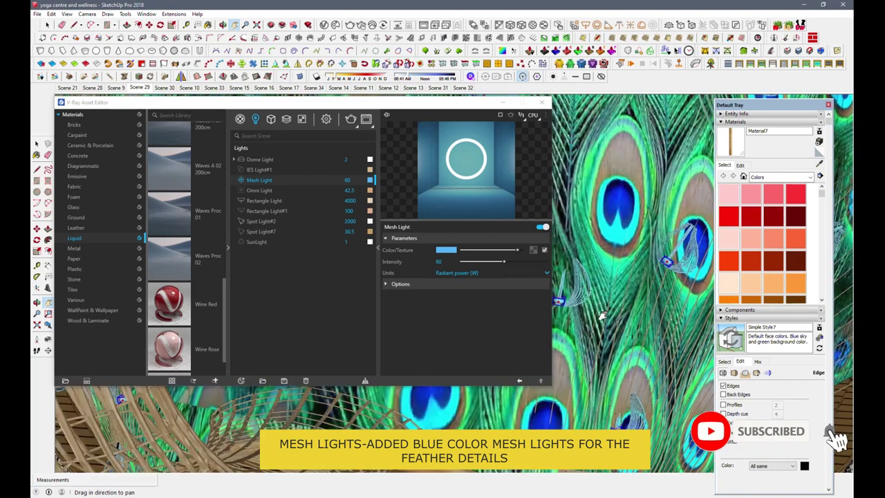
scroll(604, 316, "up", 2)
scroll(604, 316, "up", 2)
mouse_move(384, 105)
left_mouse_down()
mouse_move(359, 54)
mouse_move(344, 50)
left_mouse_up()
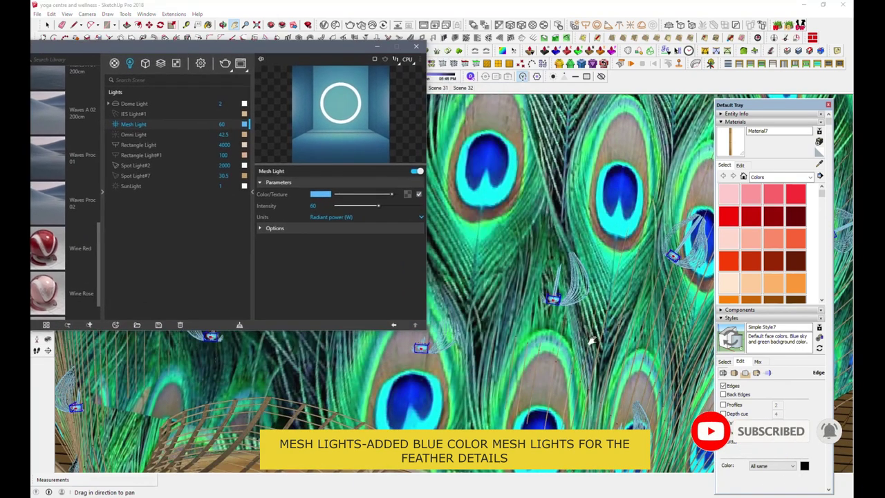
scroll(592, 341, "up", 1)
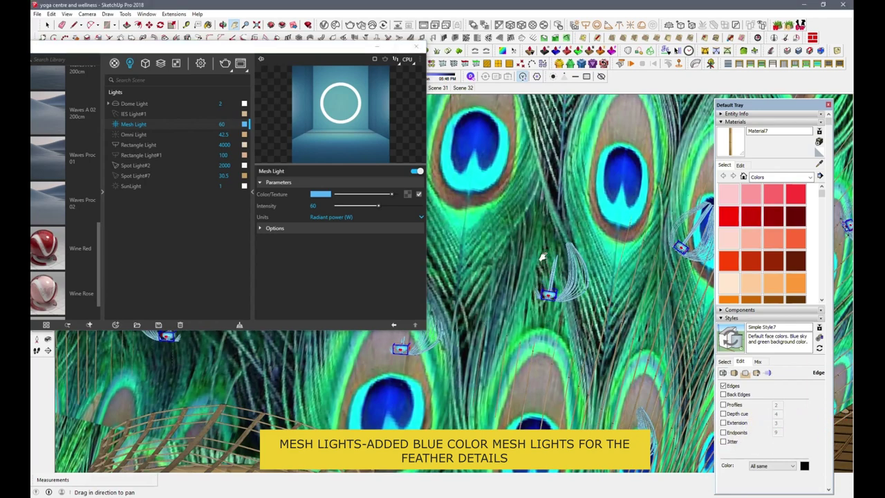
left_click_drag(540, 233, 564, 223)
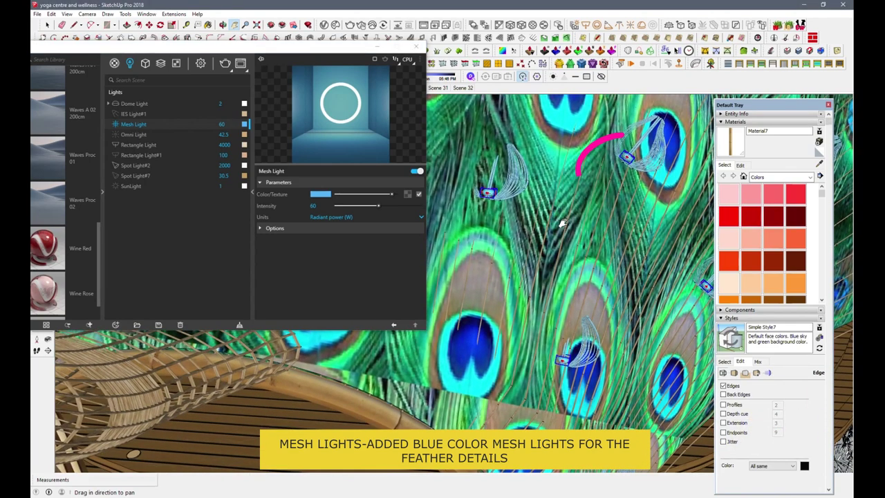
left_click(142, 146)
Orbit and pan the view to look straight into the dome interior
right_click(145, 146)
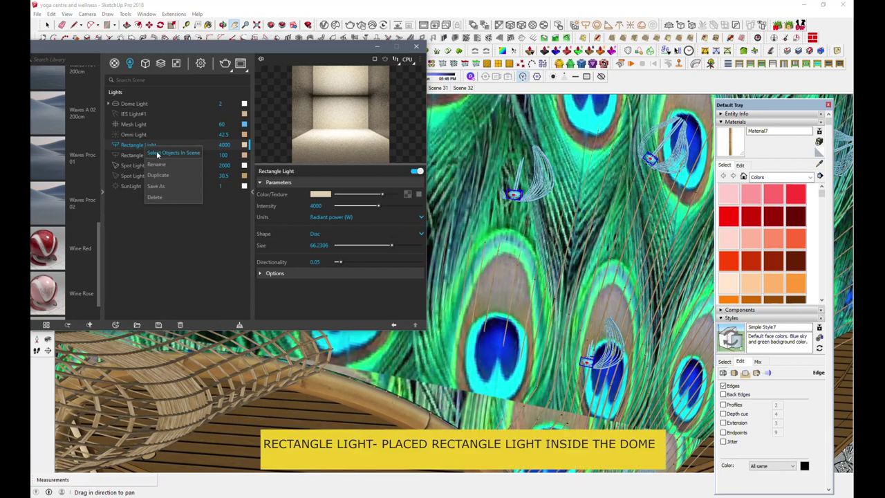
left_click(549, 394)
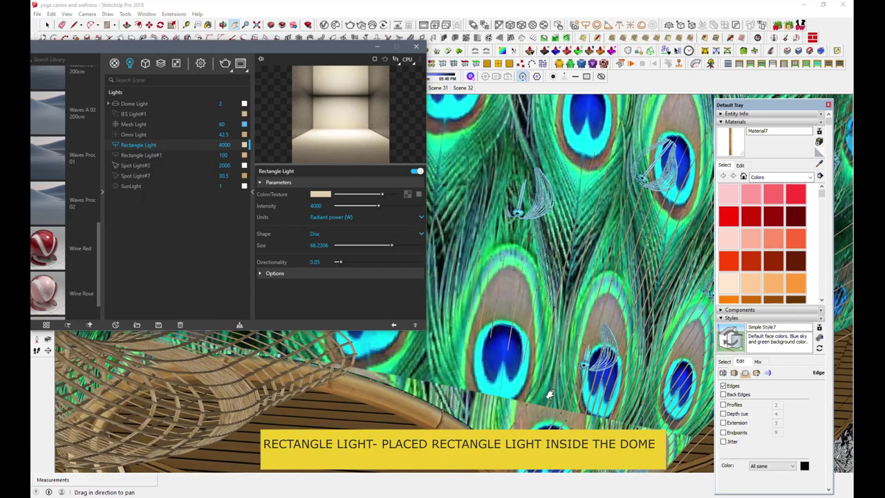
left_click_drag(549, 394, 557, 411)
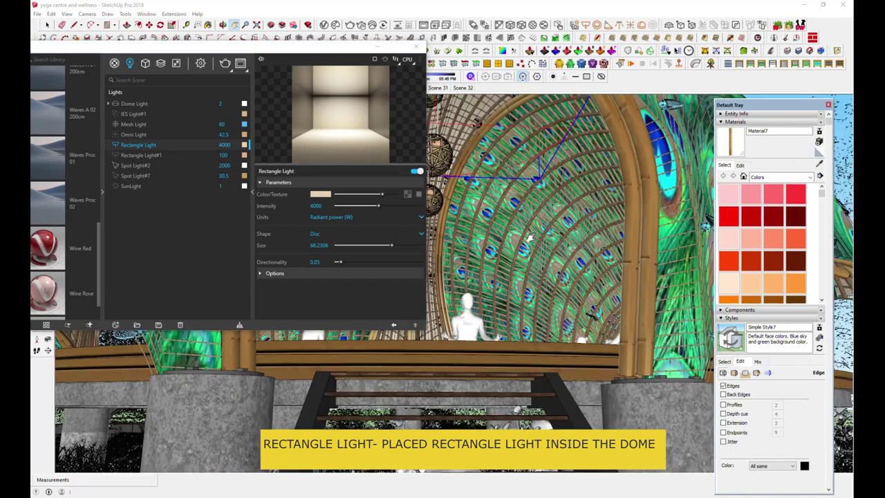
mouse_move(529, 237)
middle_mouse_down()
mouse_move(551, 275)
mouse_move(539, 270)
middle_mouse_up()
mouse_move(318, 50)
left_mouse_down()
mouse_move(170, 50)
mouse_move(187, 41)
left_mouse_up()
middle_click_drag(546, 179, 433, 224, "shift")
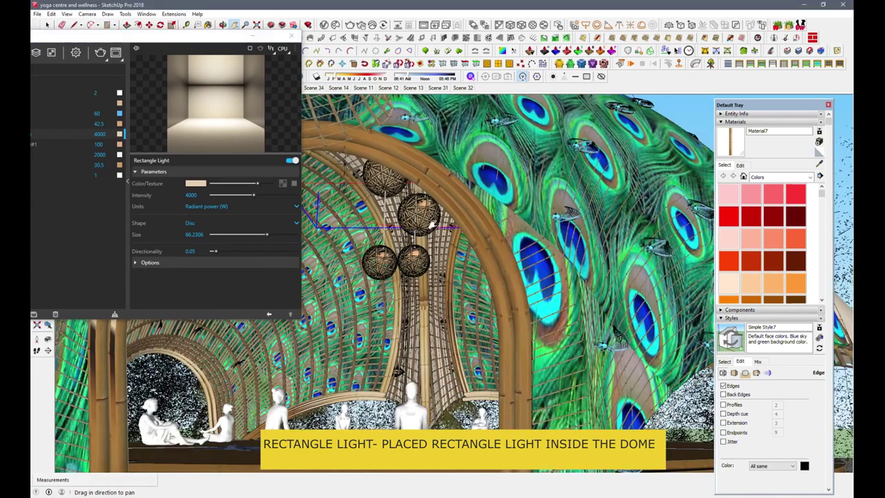
middle_click_drag(496, 230, 291, 162)
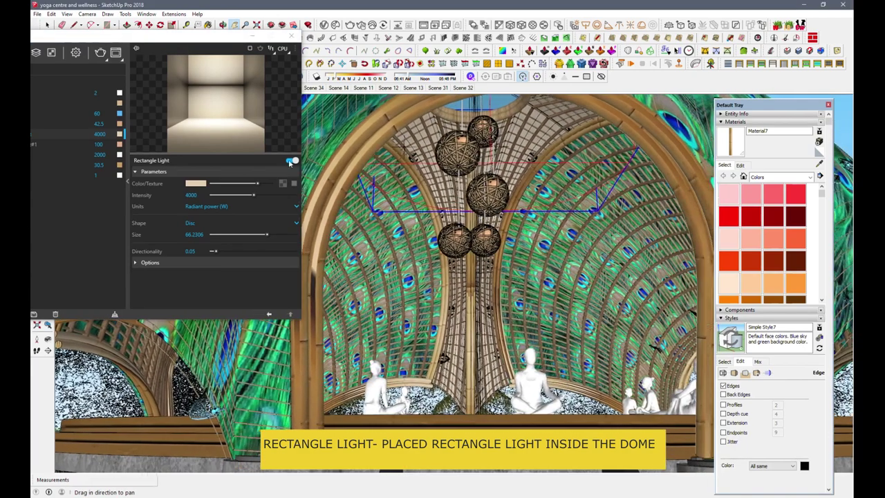
Keep the Rectangle Light's shape as Disc and expand its full Options list
left_click_drag(195, 43, 382, 68)
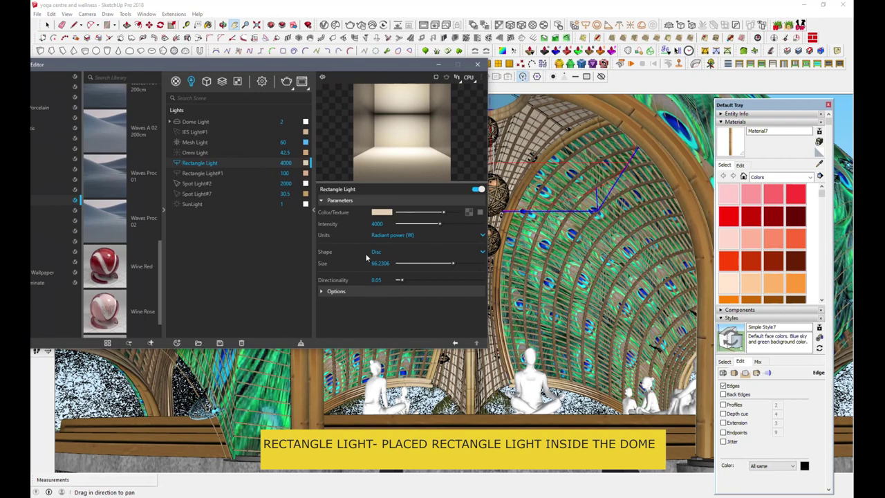
left_click(377, 252)
left_click(376, 274)
left_click(338, 292)
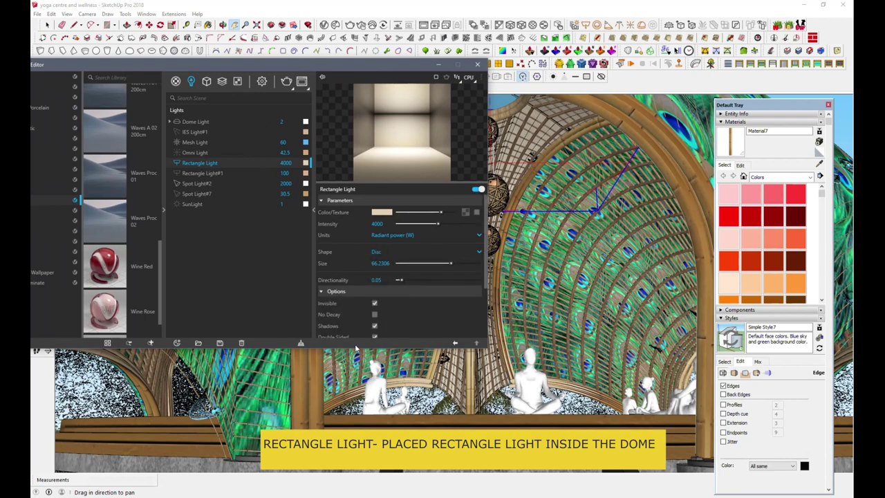
left_click_drag(360, 347, 360, 455)
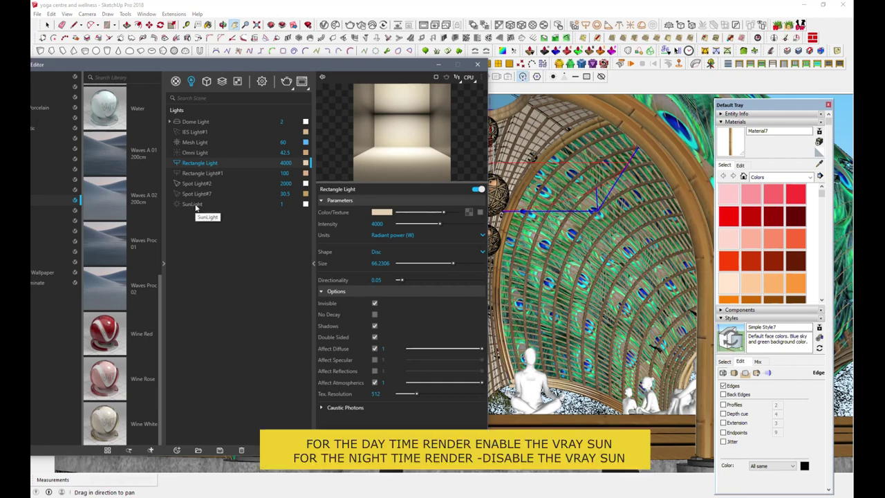
Open the Dome Light's HDRI bitmap and its Color Correction map with hue 2.2, saturation 0.15
left_click(189, 205)
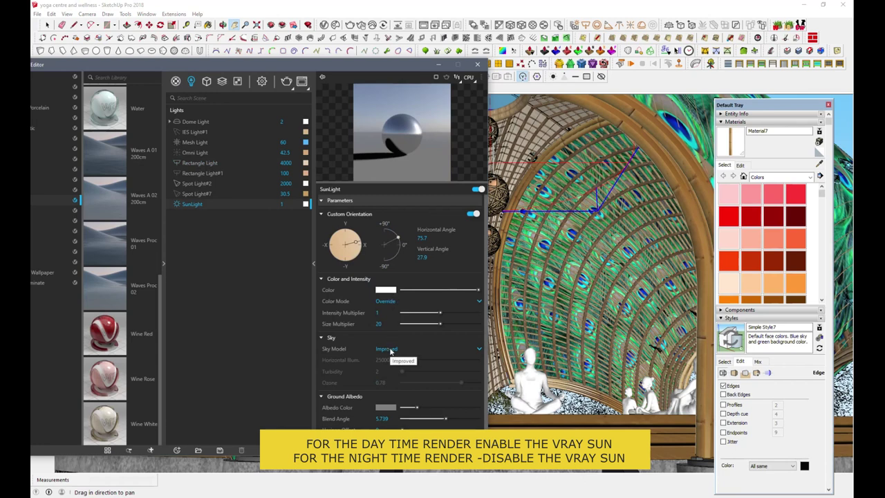
left_click(197, 125)
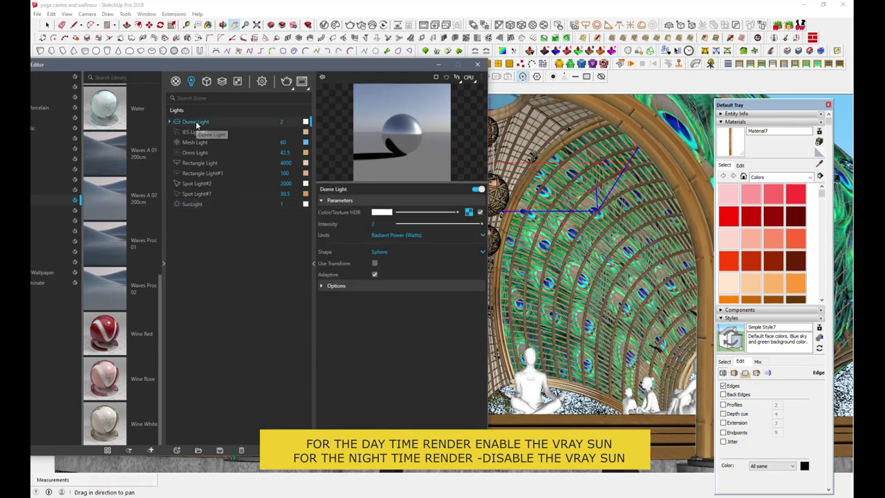
left_click(469, 214)
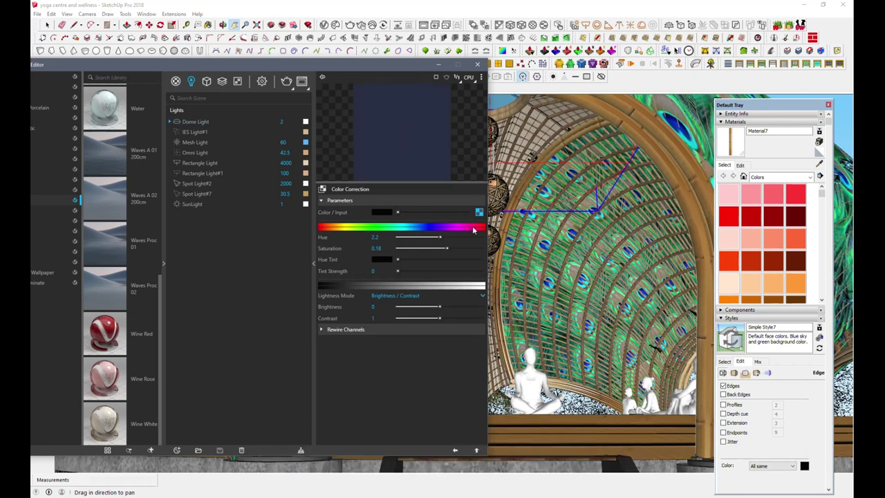
left_click(479, 214)
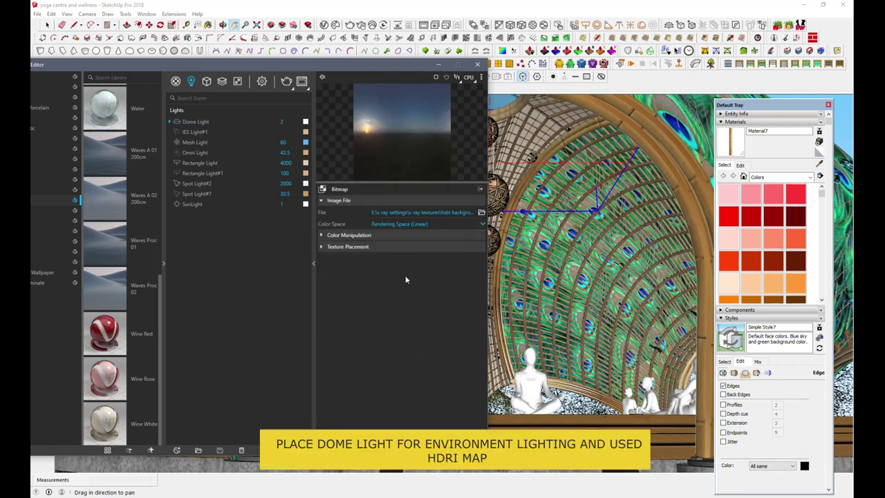
left_click(481, 189)
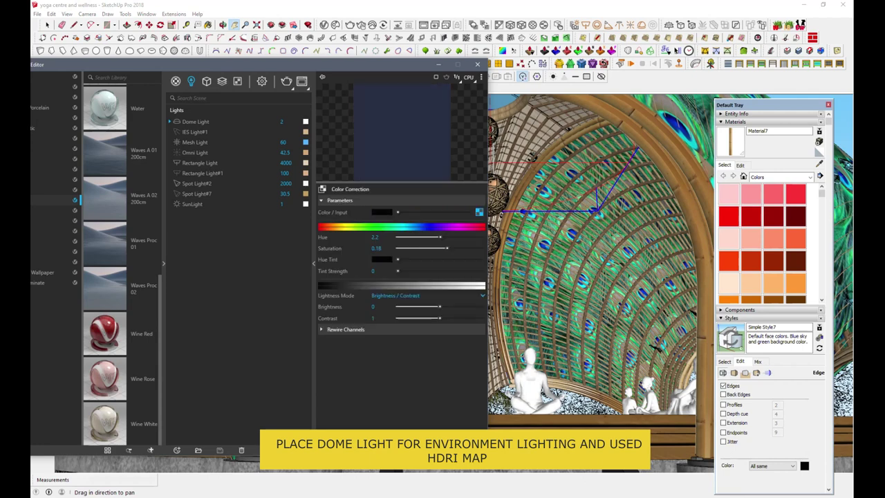
right_click(478, 213)
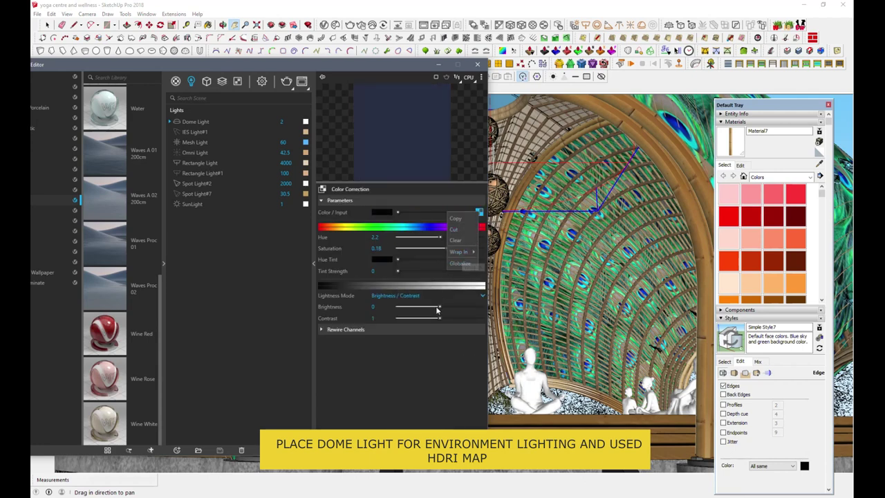
mouse_move(459, 251)
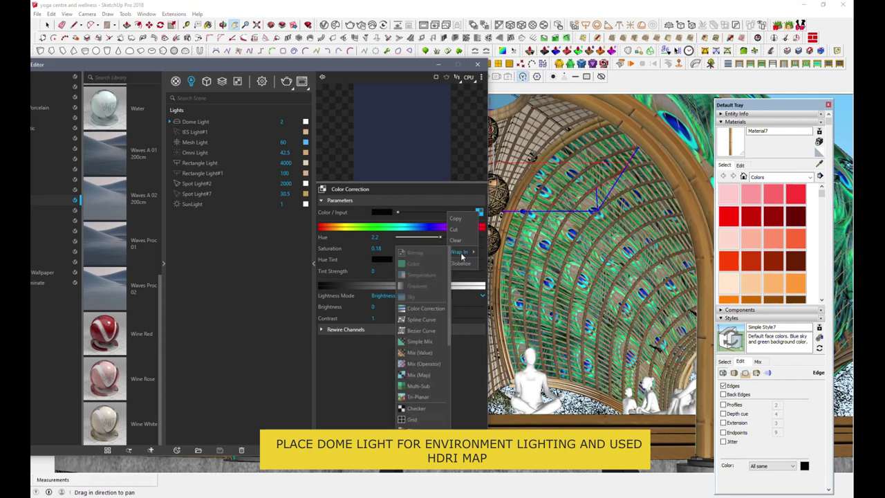
left_click(395, 318)
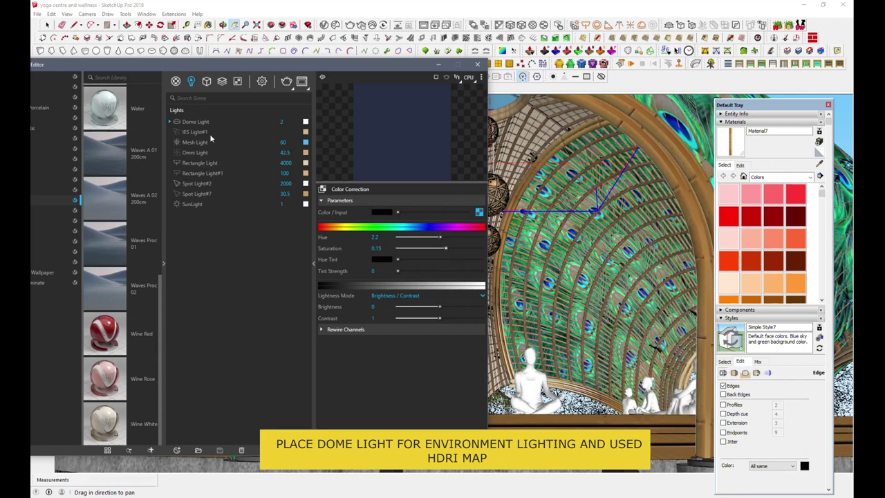
left_click_drag(280, 68, 291, 116)
Switch to the Scene 31 exterior view and orbit to a frontal view of the dome
left_click(439, 88)
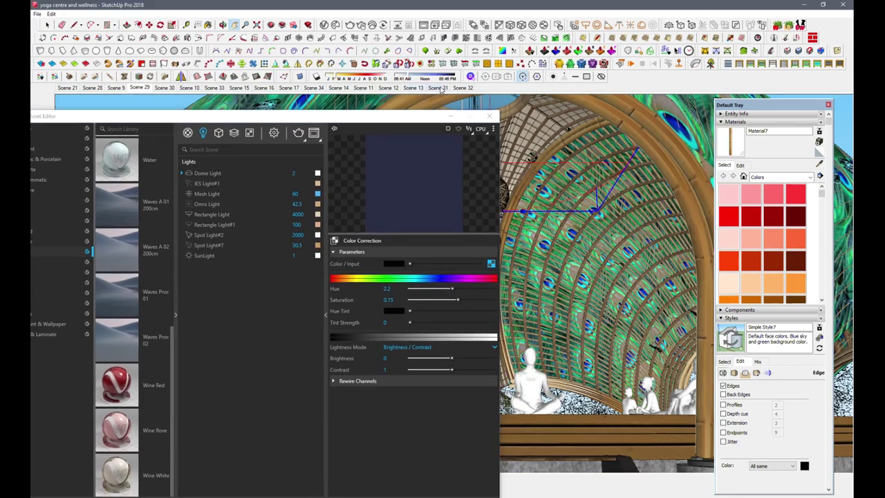
mouse_move(424, 134)
left_mouse_down()
mouse_move(308, 131)
mouse_move(218, 110)
left_mouse_up()
mouse_move(515, 371)
middle_mouse_down()
mouse_move(484, 311)
mouse_move(477, 314)
mouse_move(476, 297)
middle_mouse_up()
scroll(476, 297, "up", 2)
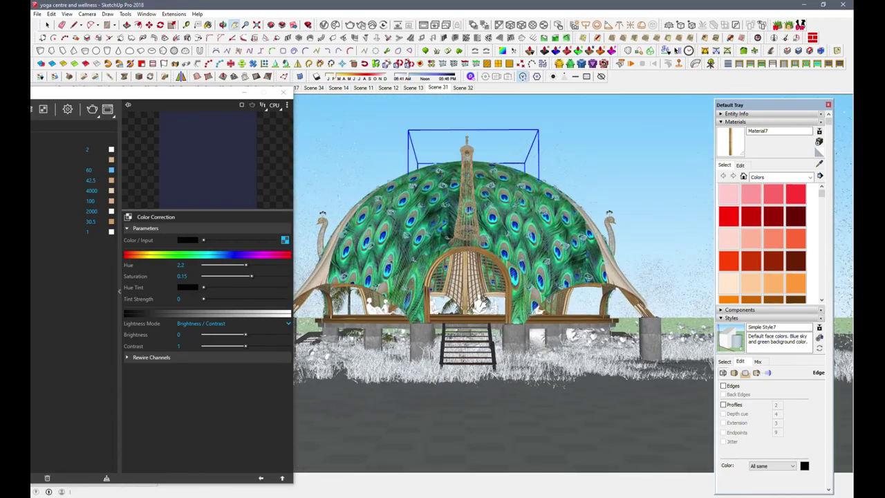
middle_click_drag(476, 298, 480, 298)
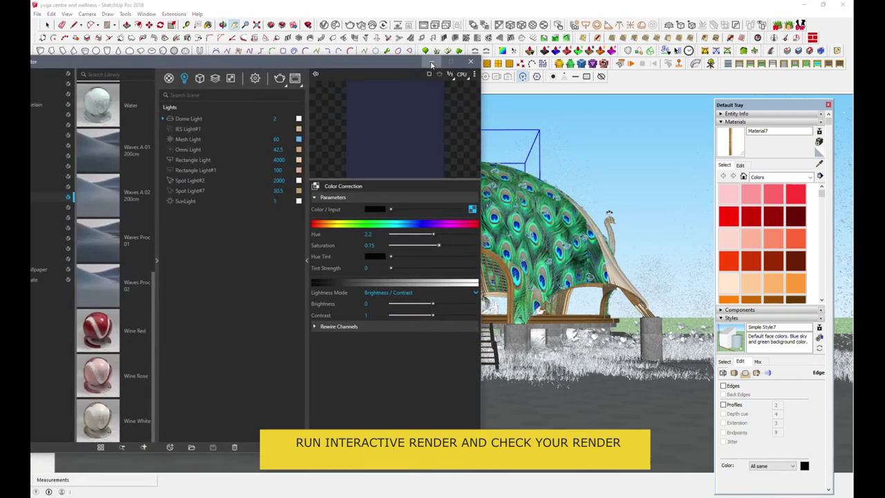
left_click(433, 64)
middle_click_drag(497, 299, 498, 299)
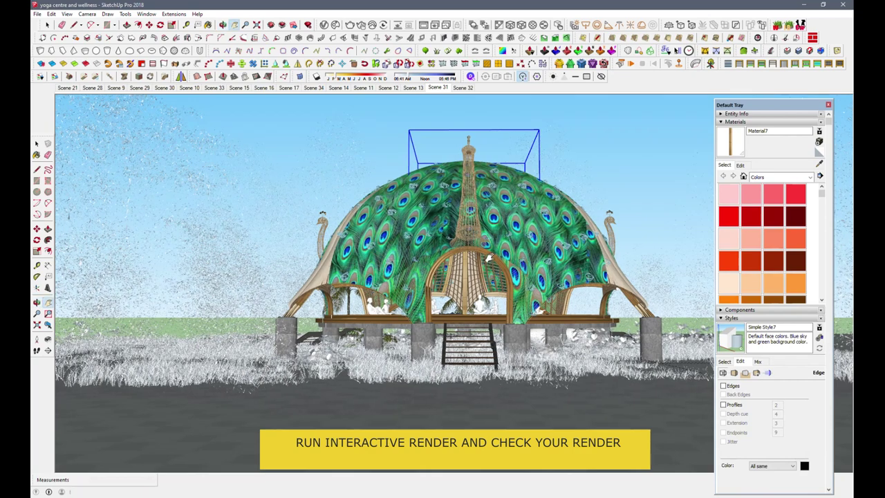
middle_click_drag(489, 258, 487, 260, "shift")
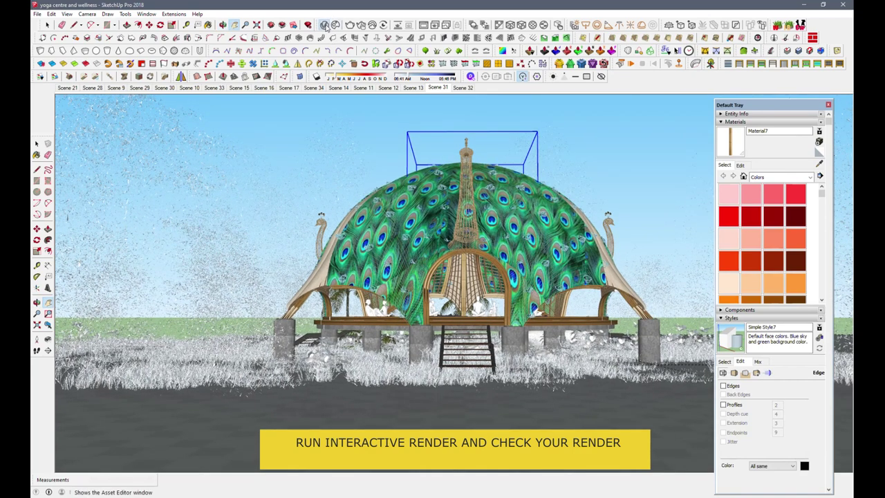
Open the V-Ray render settings, move the editor aside and start the render
left_click(324, 24)
left_click(254, 79)
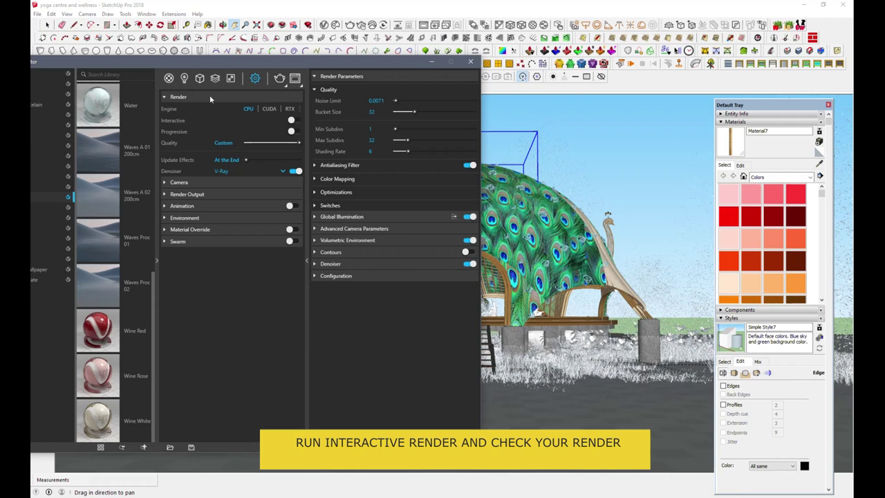
left_click(157, 263)
left_click_drag(268, 62, 187, 71)
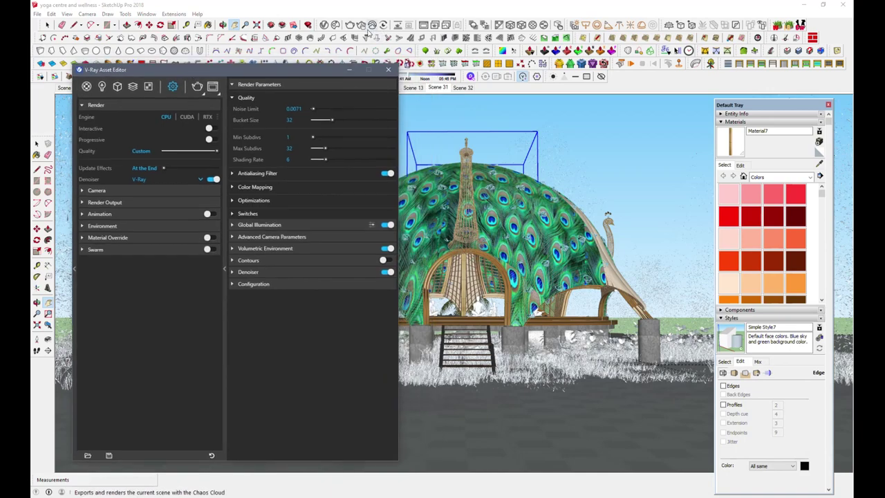
left_click(366, 27)
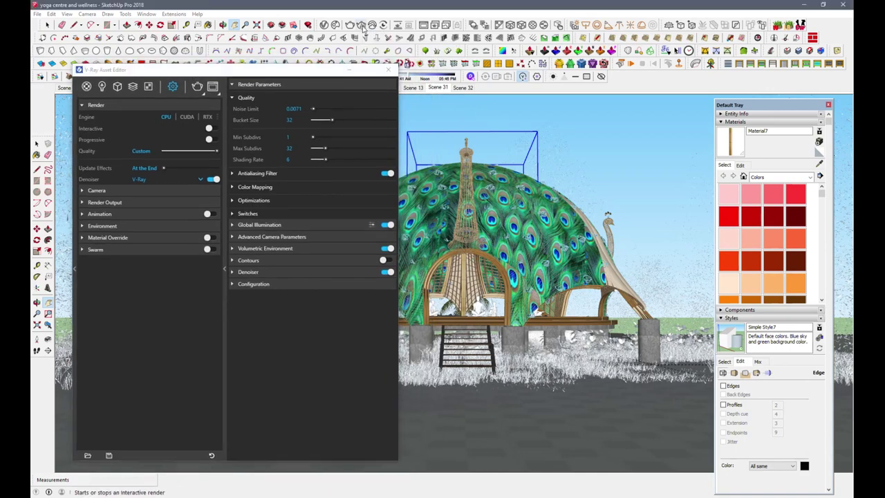
left_click(549, 76)
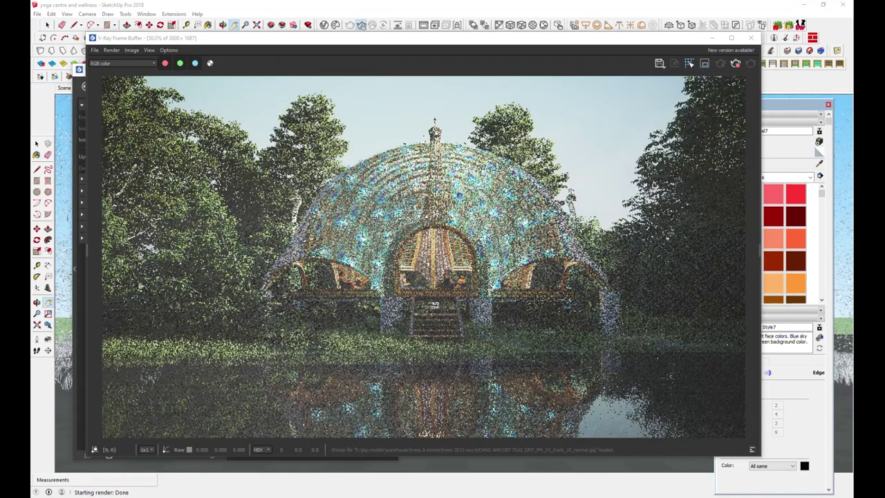
Add an Exposure correction layer to the render and raise its Highlight Burn
left_click_drag(563, 38, 505, 31)
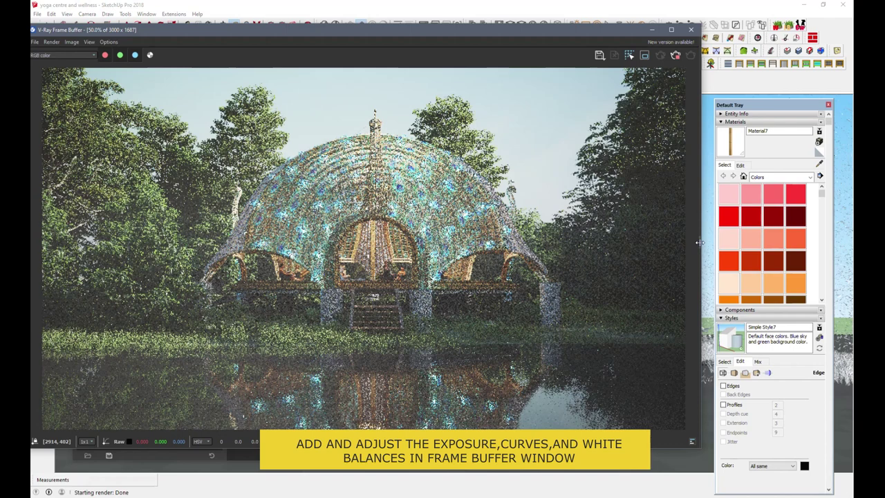
left_click(699, 243)
left_click(713, 58)
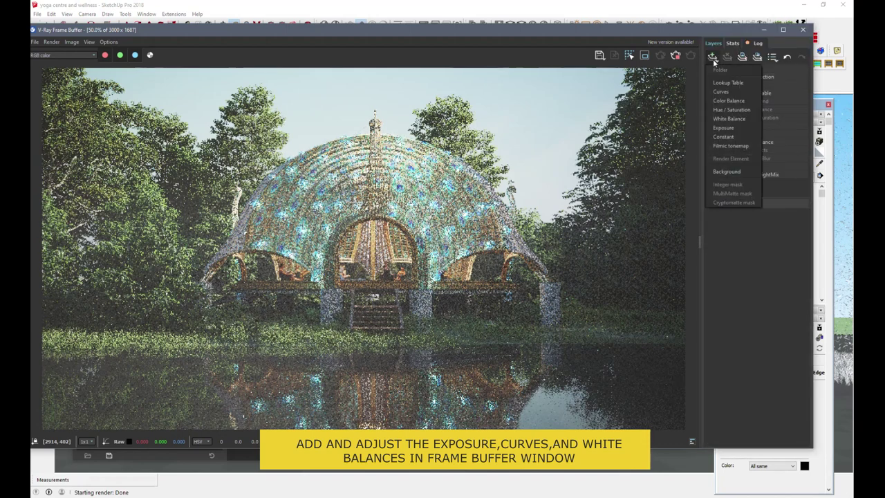
left_click(723, 127)
left_click(751, 135)
mouse_move(716, 258)
left_mouse_down()
mouse_move(747, 259)
mouse_move(716, 258)
left_mouse_up()
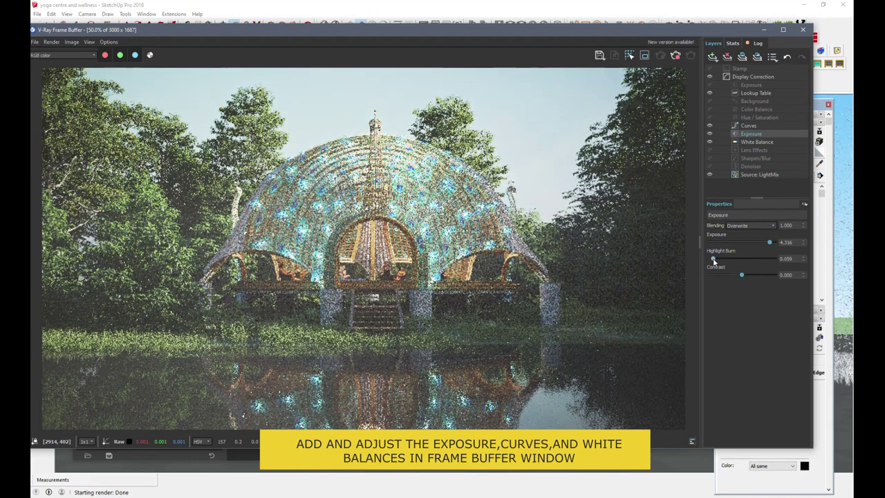
Review the Curves layer and slightly raise the White Balance temperature
left_click(750, 126)
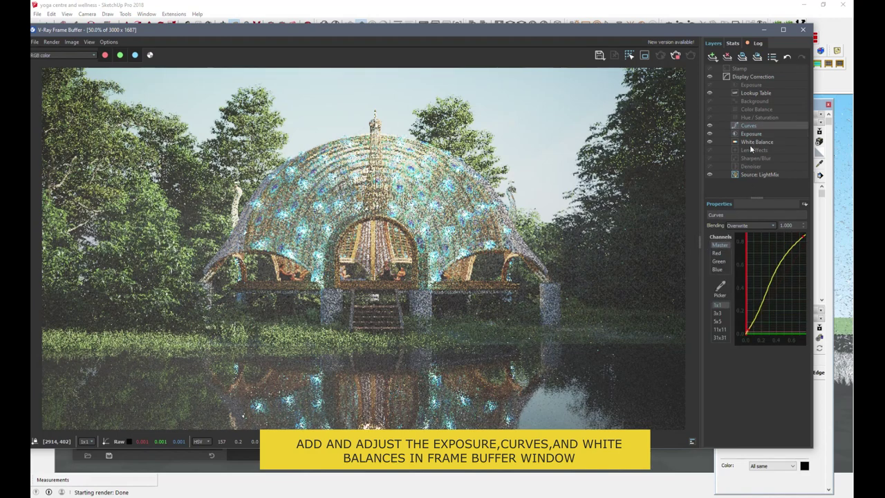
left_click(754, 142)
left_click_drag(748, 244, 748, 247)
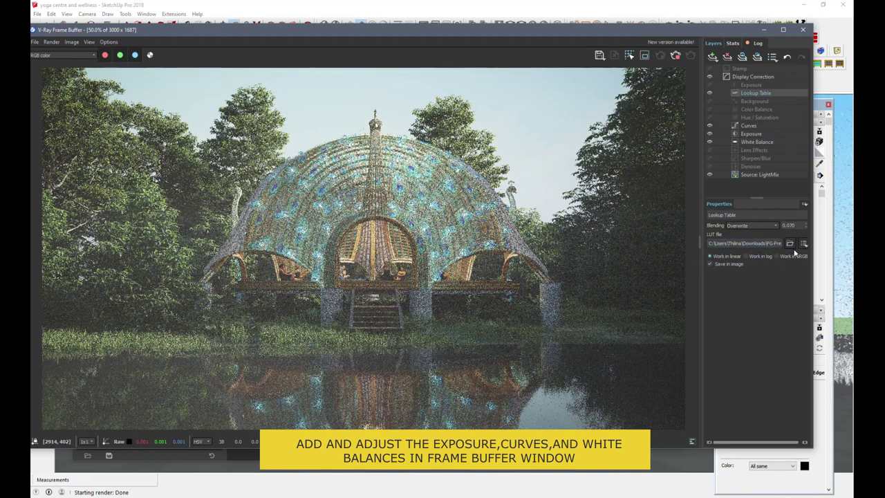
Browse to the FGCineTealOrange1.cube lookup table, then cancel without changing the LUT
left_click(789, 243)
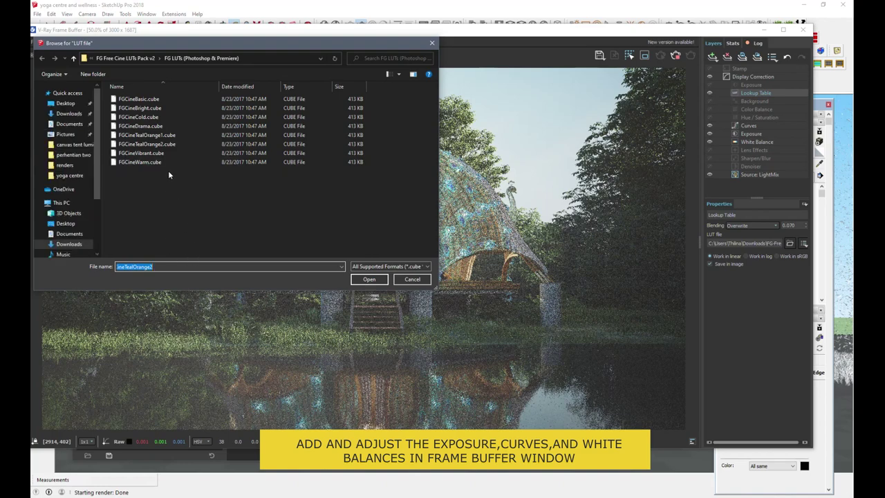
left_click(160, 136)
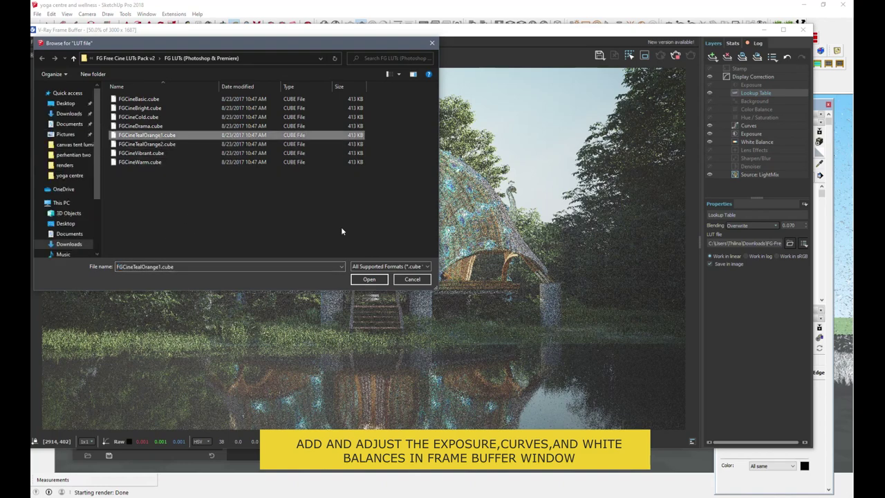
left_click(412, 279)
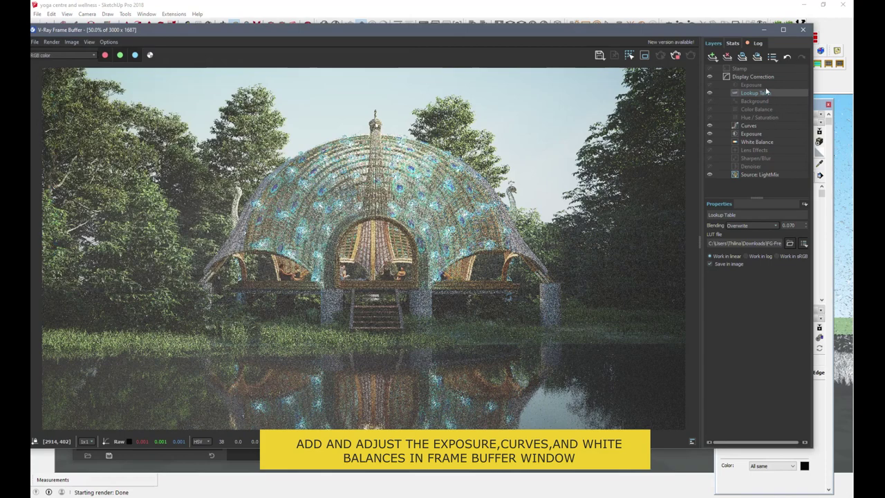
mouse_move(547, 33)
left_mouse_down()
mouse_move(567, 63)
mouse_move(570, 102)
left_mouse_up()
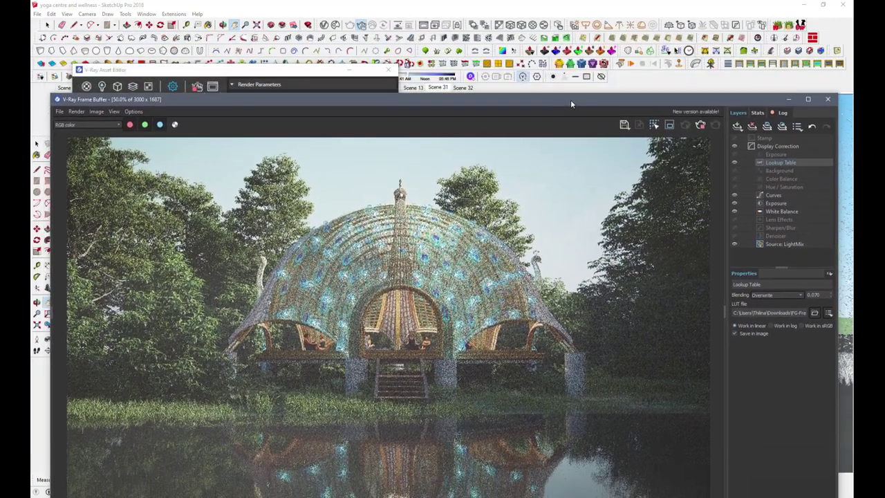
Check the scene's SunLight in the Asset Editor's Lights list
left_click_drag(283, 69, 309, 68)
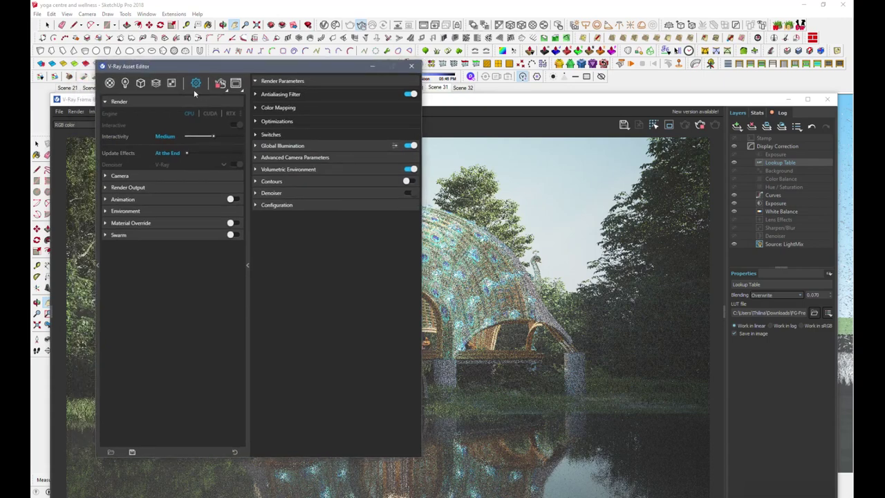
left_click(126, 84)
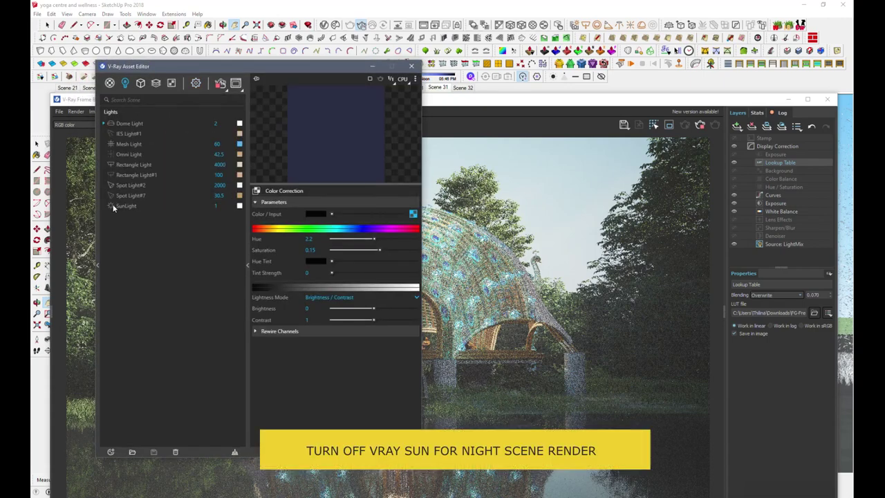
left_click(468, 100)
Rearrange the Frame Buffer and Asset Editor, returning to the render Settings
left_click_drag(468, 100, 482, 60)
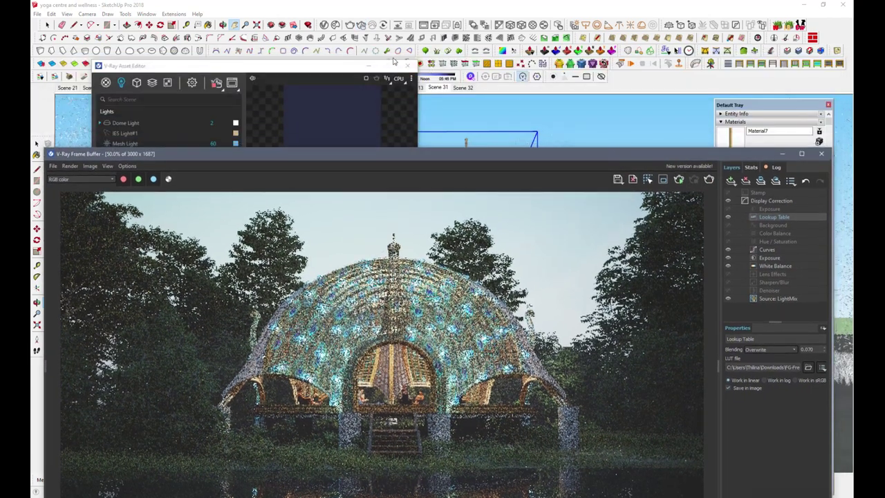
left_click_drag(339, 66, 359, 100)
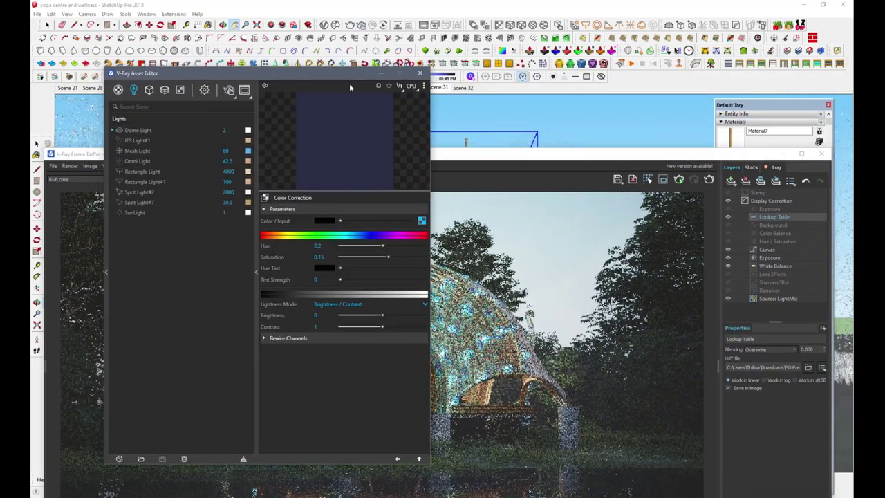
left_click(209, 117)
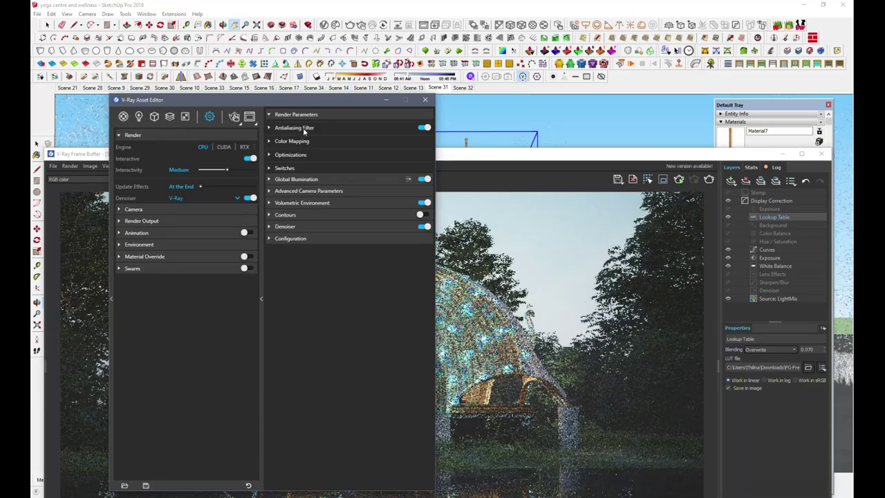
Expand the Antialiasing Filter, Color Mapping, Optimizations and Global Illumination settings
left_click(304, 129)
left_click(249, 158)
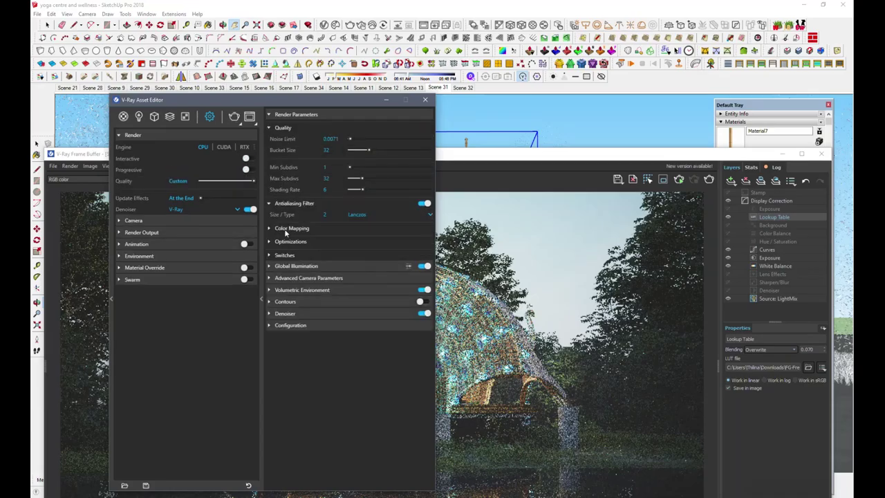
left_click(287, 229)
left_click(280, 264)
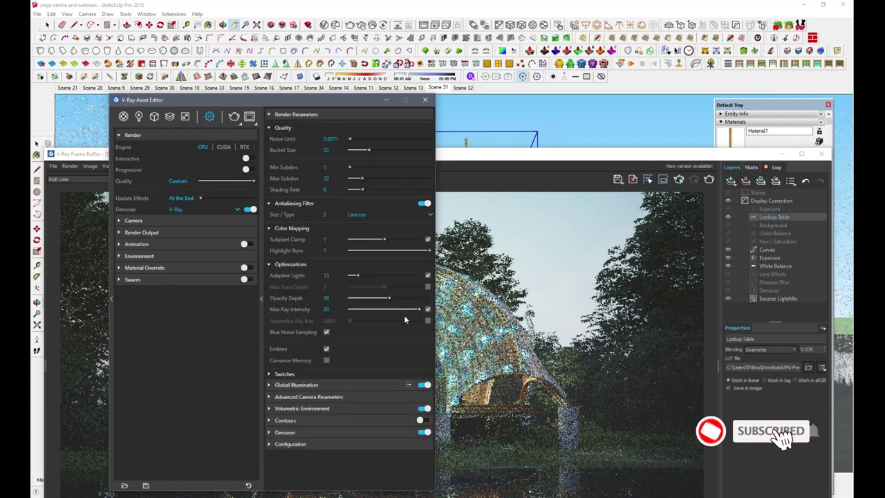
left_click(290, 385)
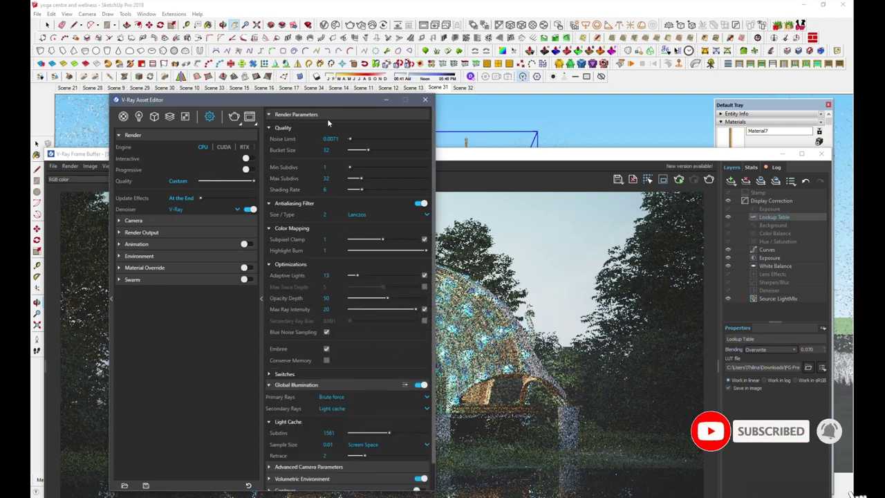
Expand Volumetric Environment, Camera, Effects and Render Output, showing exposure 13.4 and 3000×1687 output
mouse_move(335, 104)
left_mouse_down()
mouse_move(335, 25)
mouse_move(558, 19)
left_mouse_up()
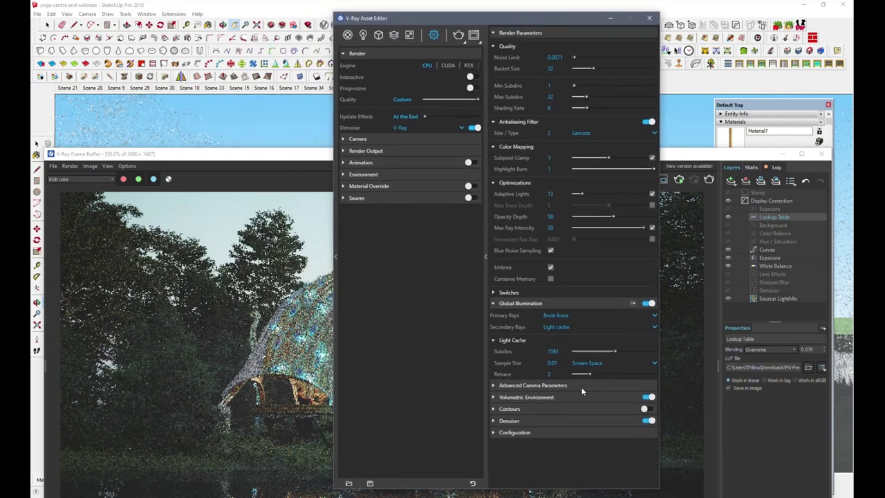
left_click(526, 397)
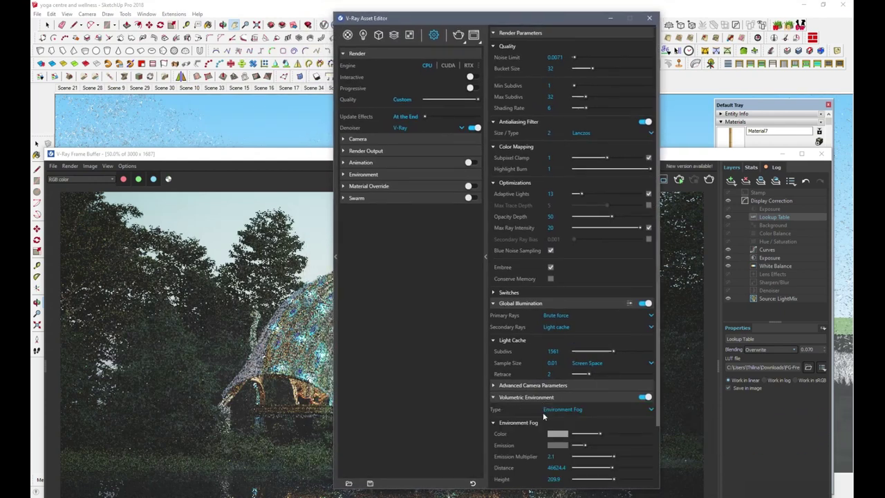
left_click(357, 139)
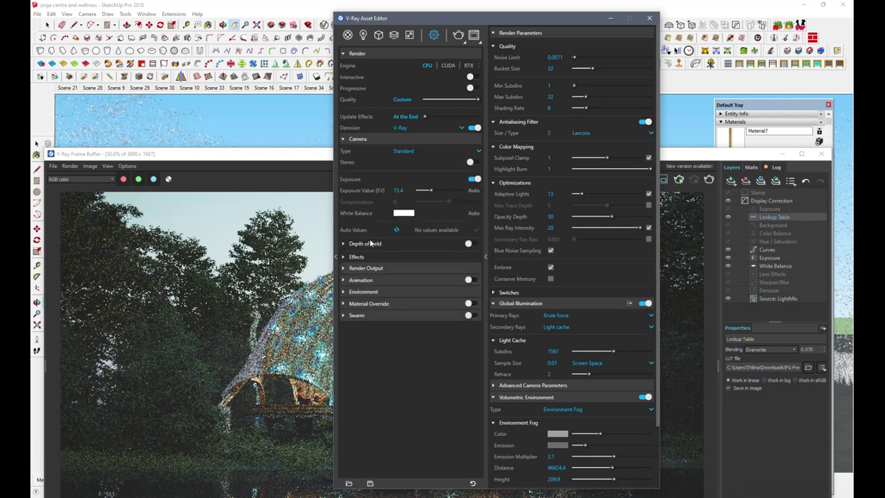
left_click(360, 257)
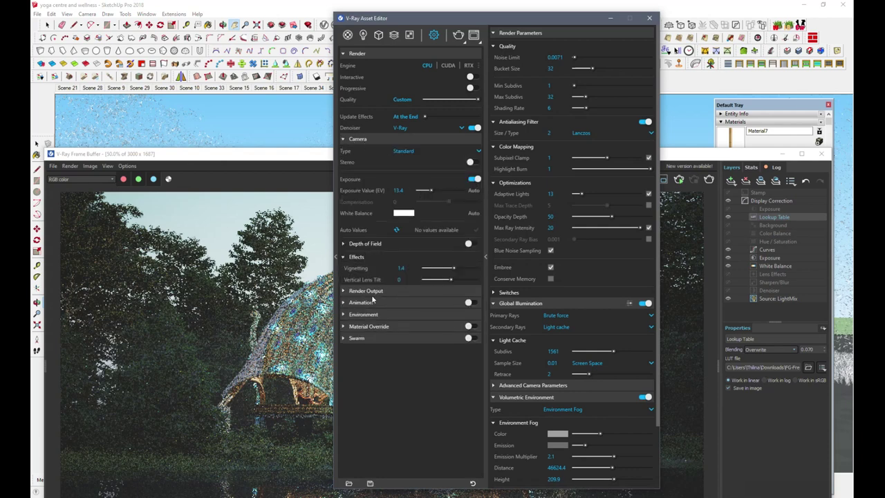
left_click(370, 292)
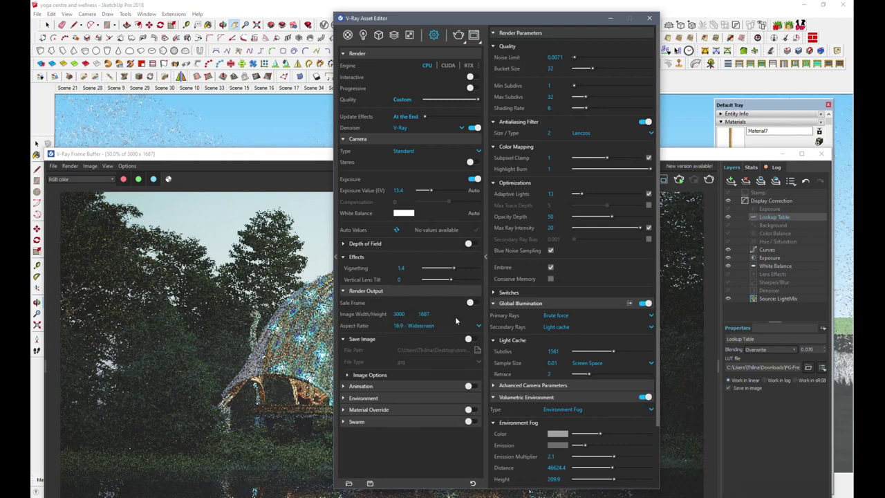